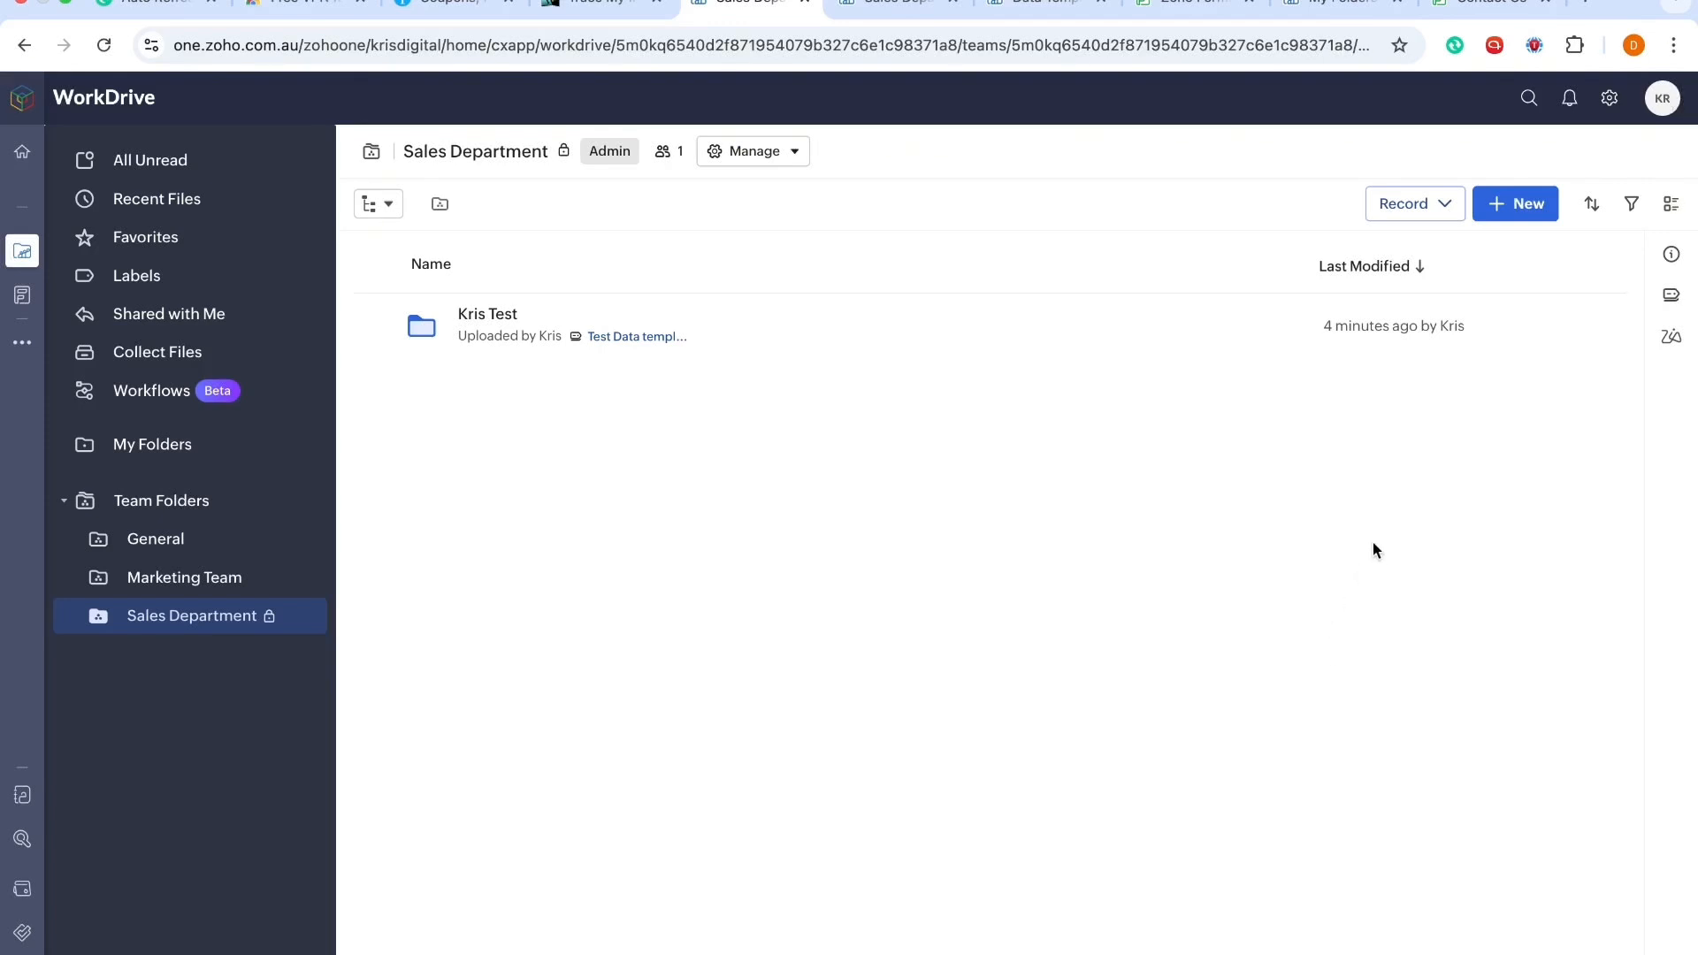
Step: Go to one.zoho.com.au to open the Zoho One dashboard
left_click(761, 55)
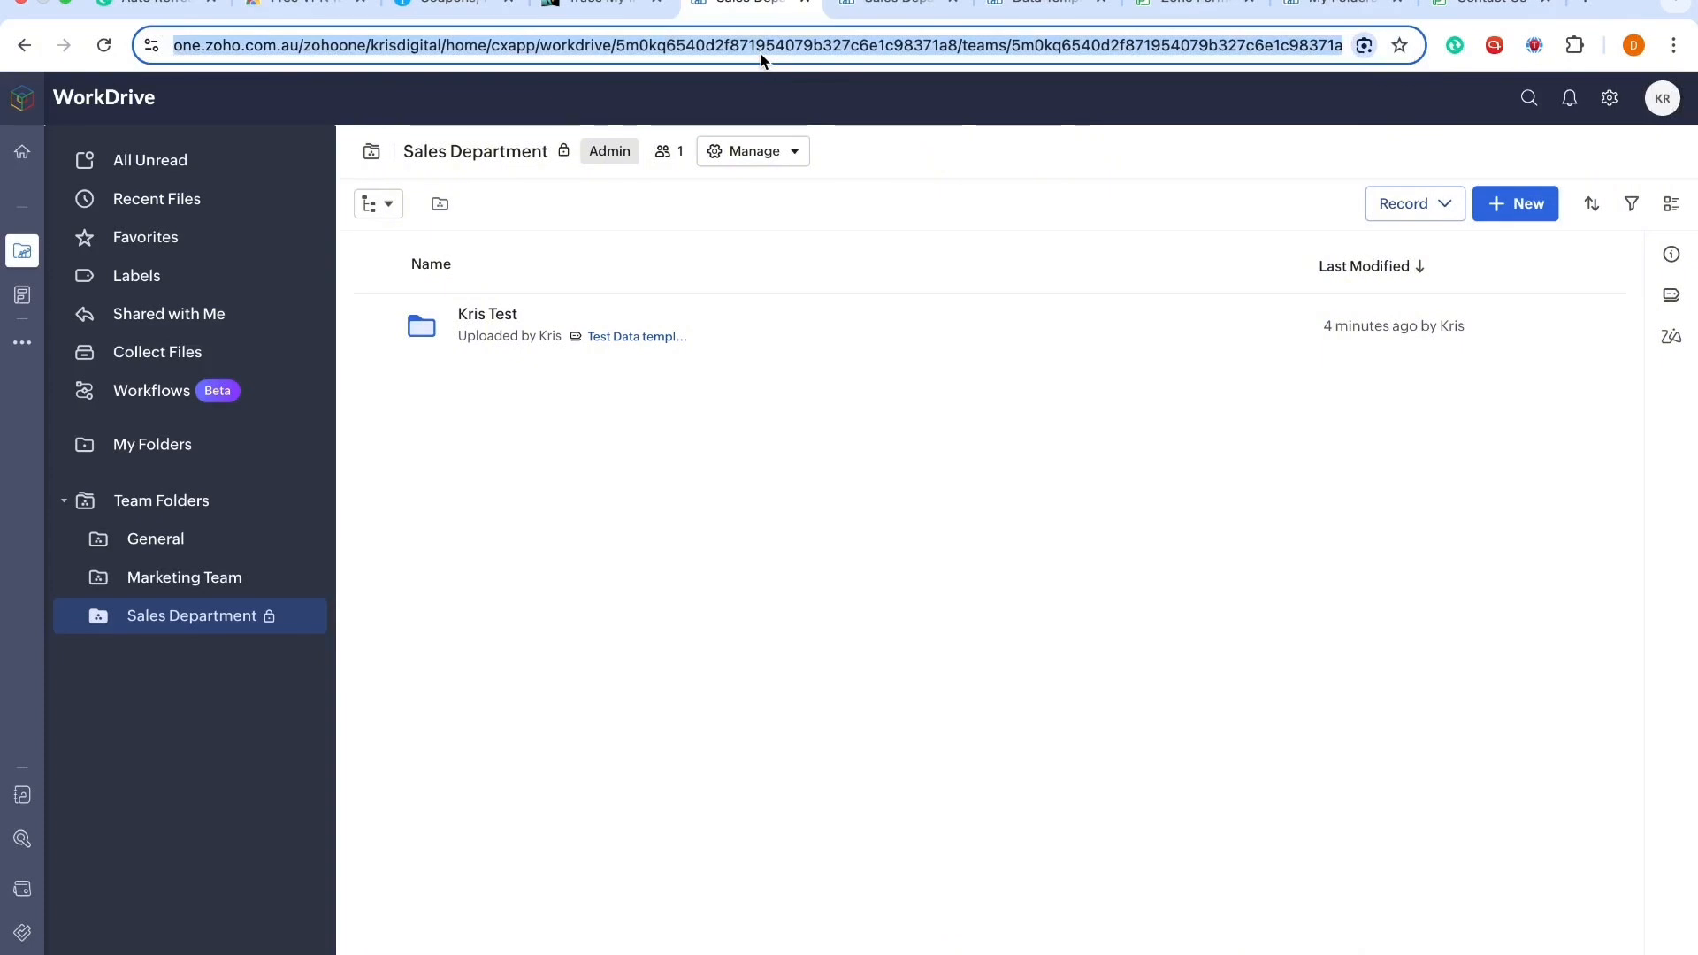
type("one.zoho.com")
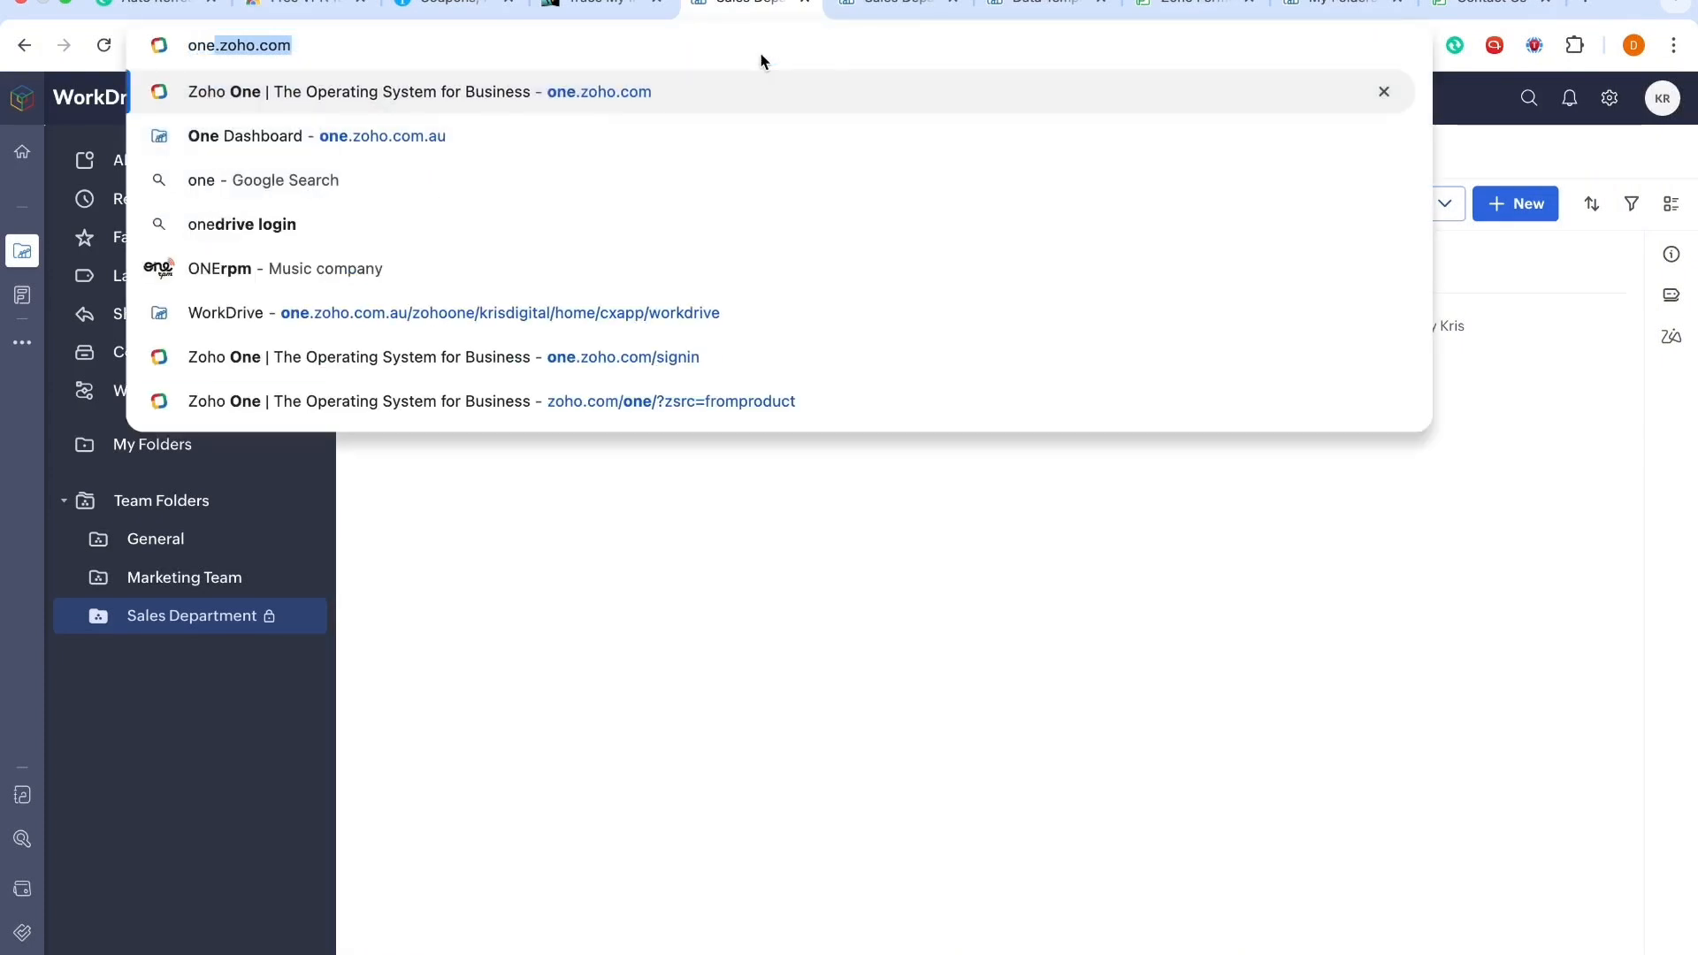
key("Right")
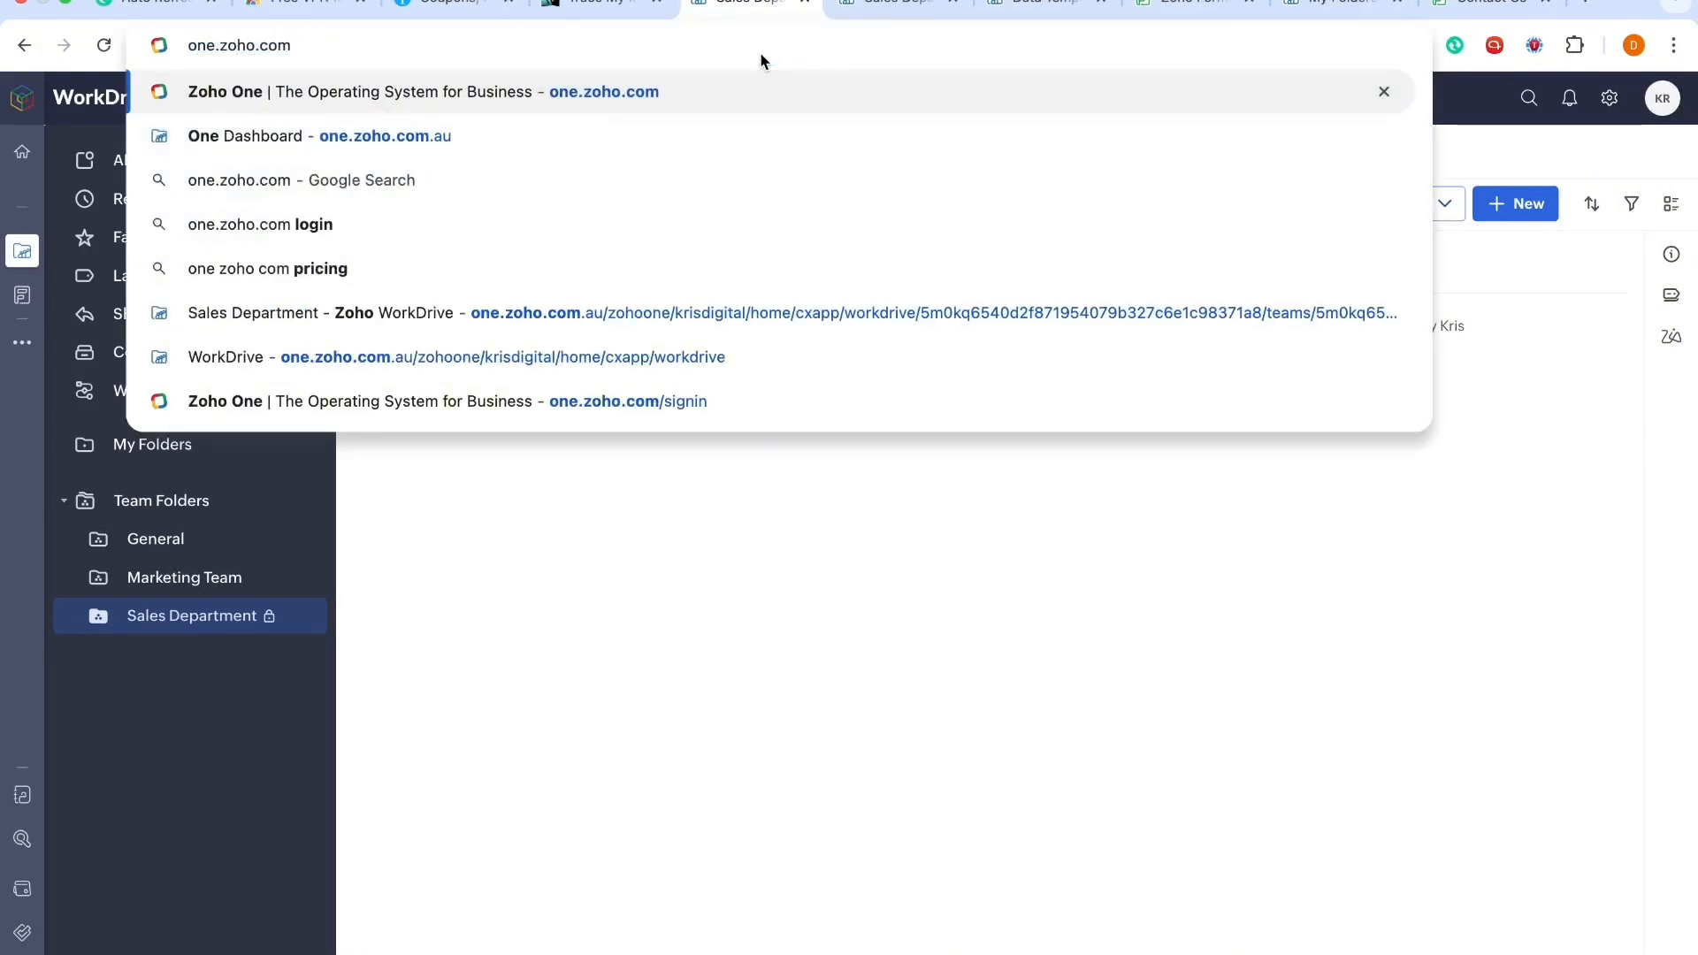
type(".au")
key("Return")
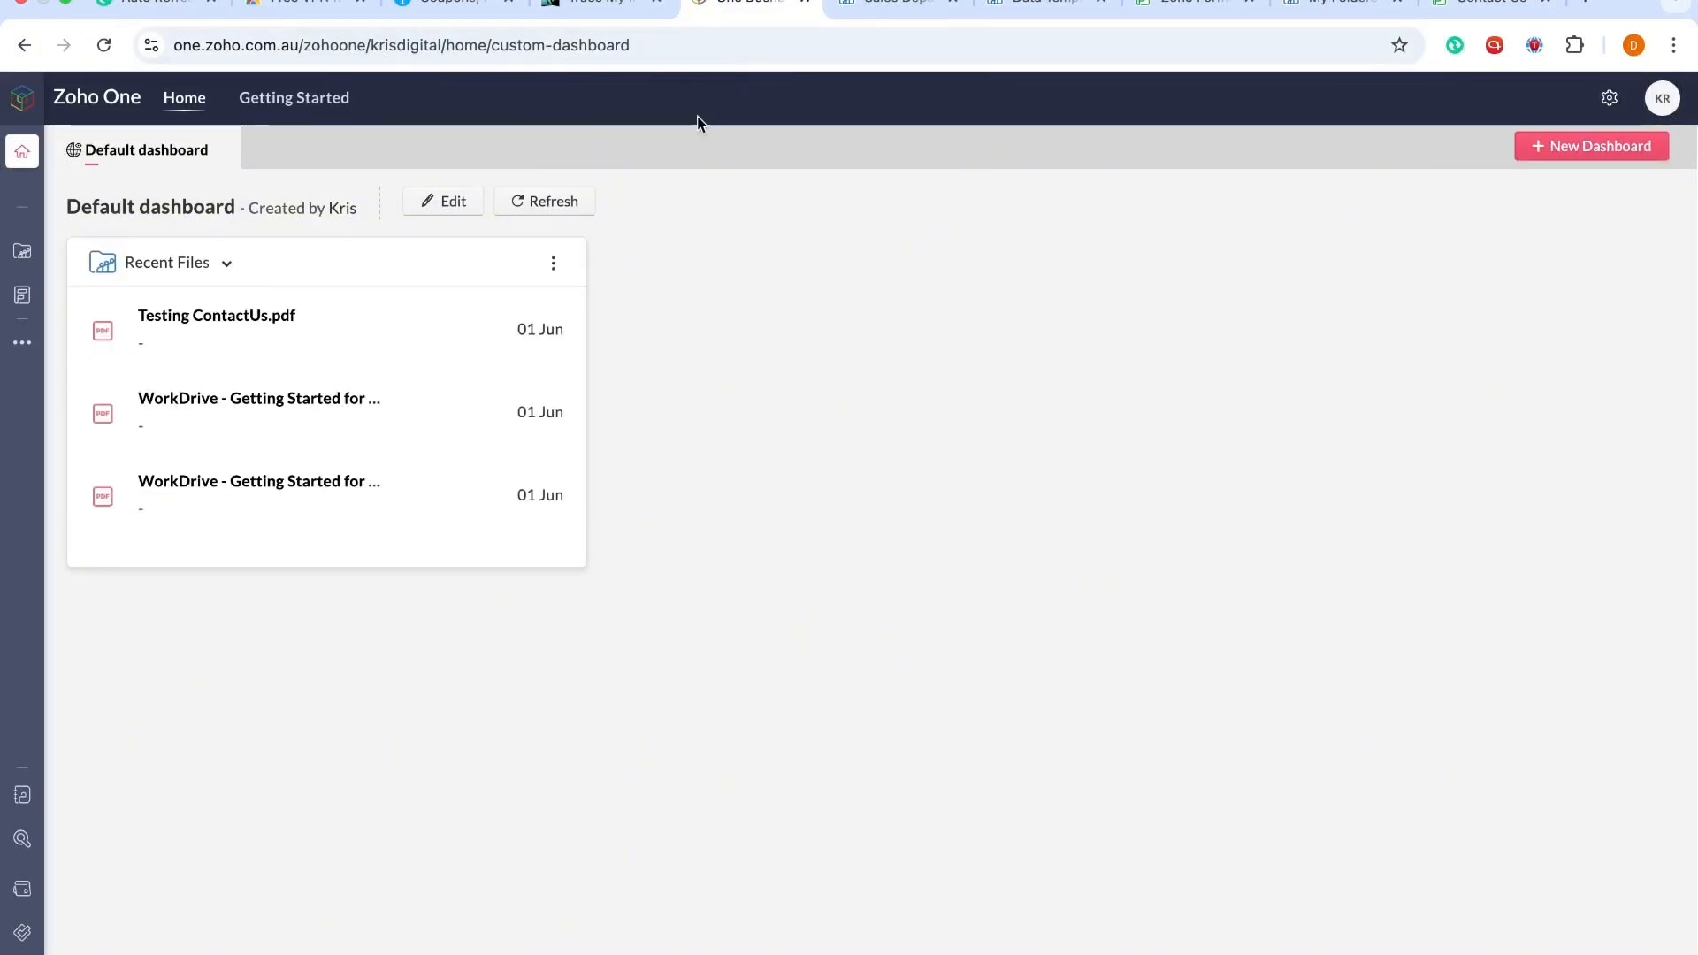
Step: Open the full applications list and search it for crm
mouse_move(15, 256)
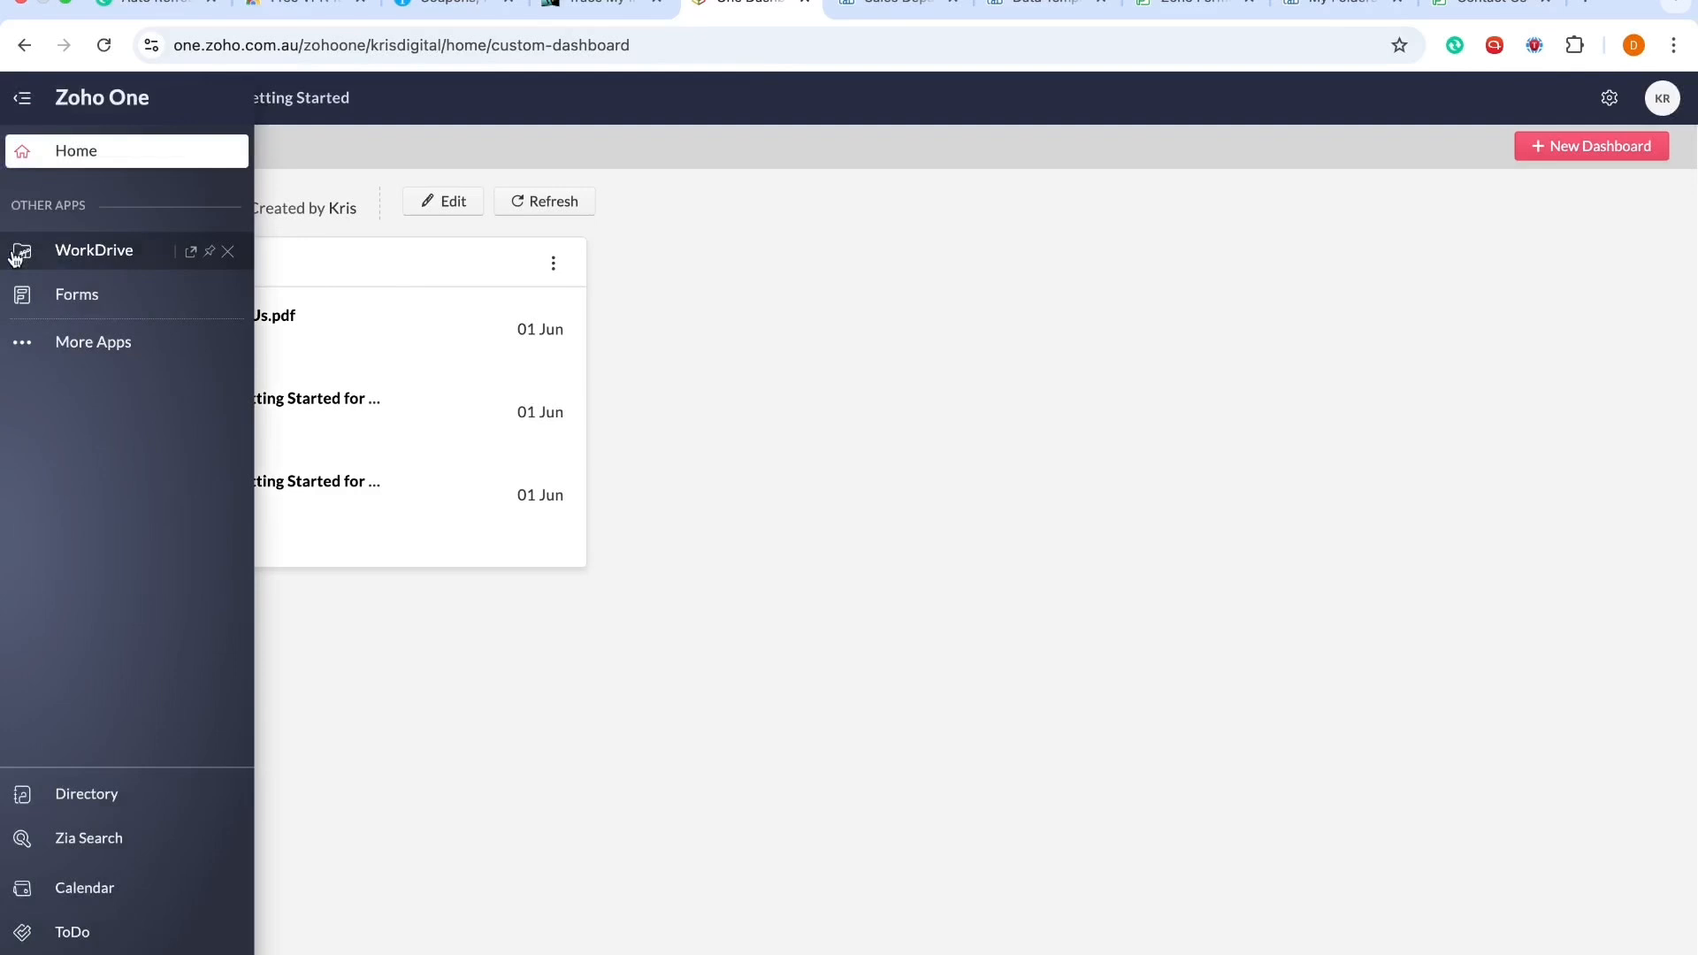
left_click(82, 344)
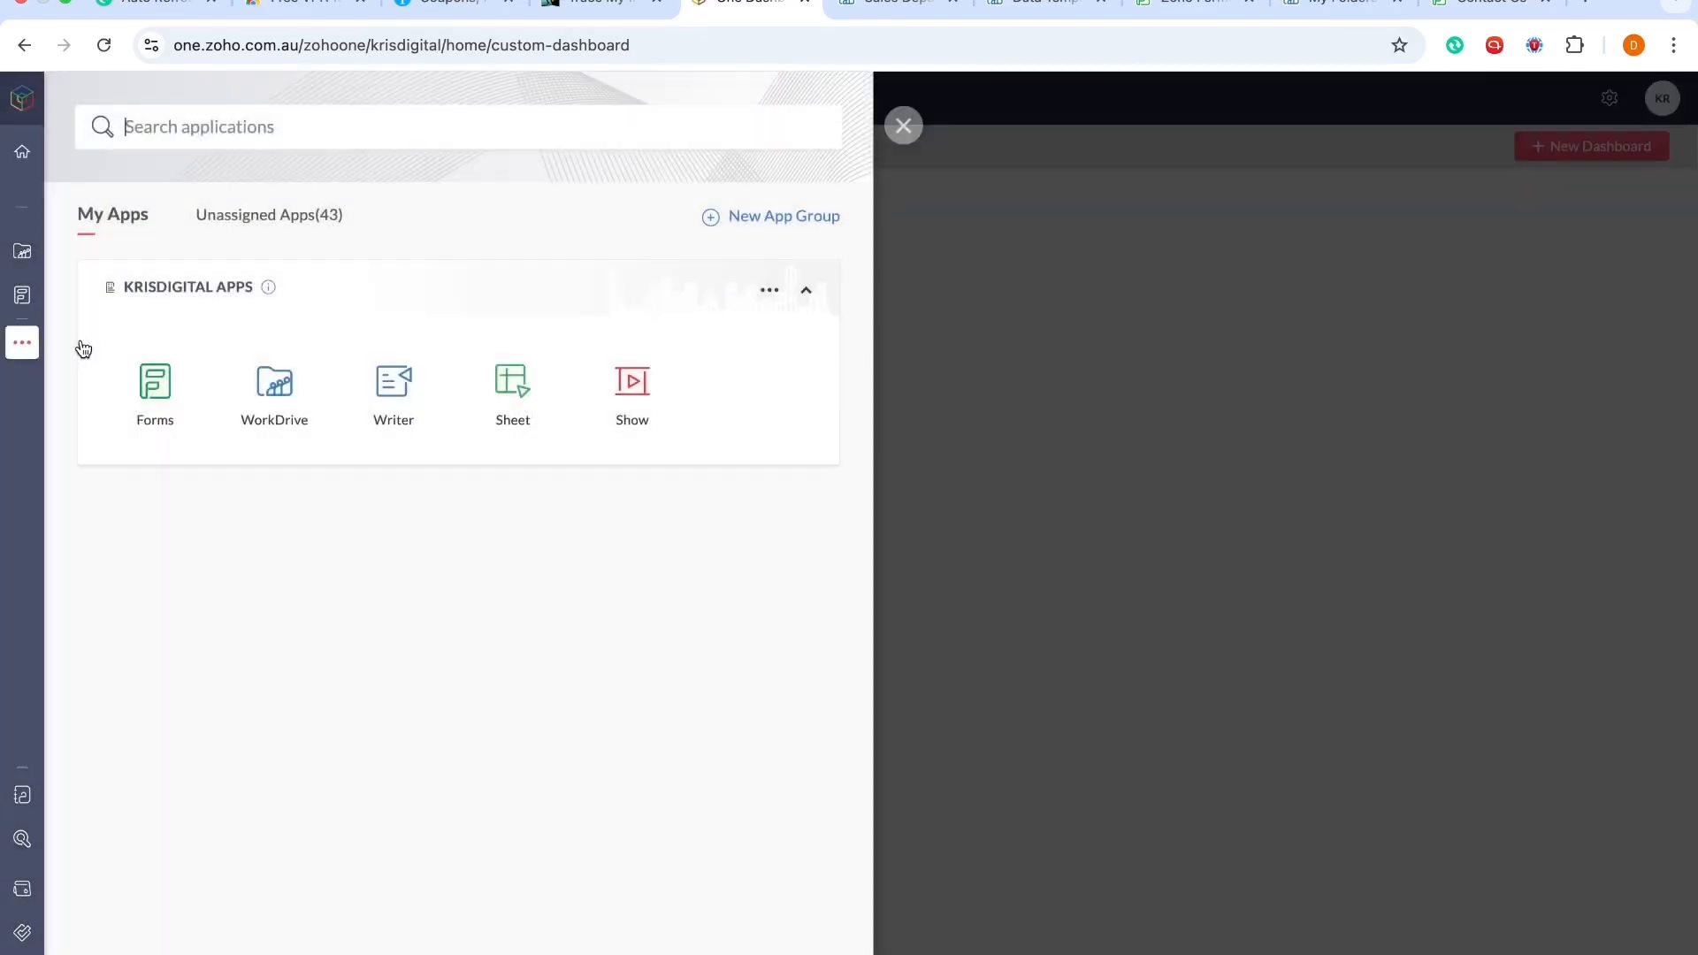
mouse_move(22, 343)
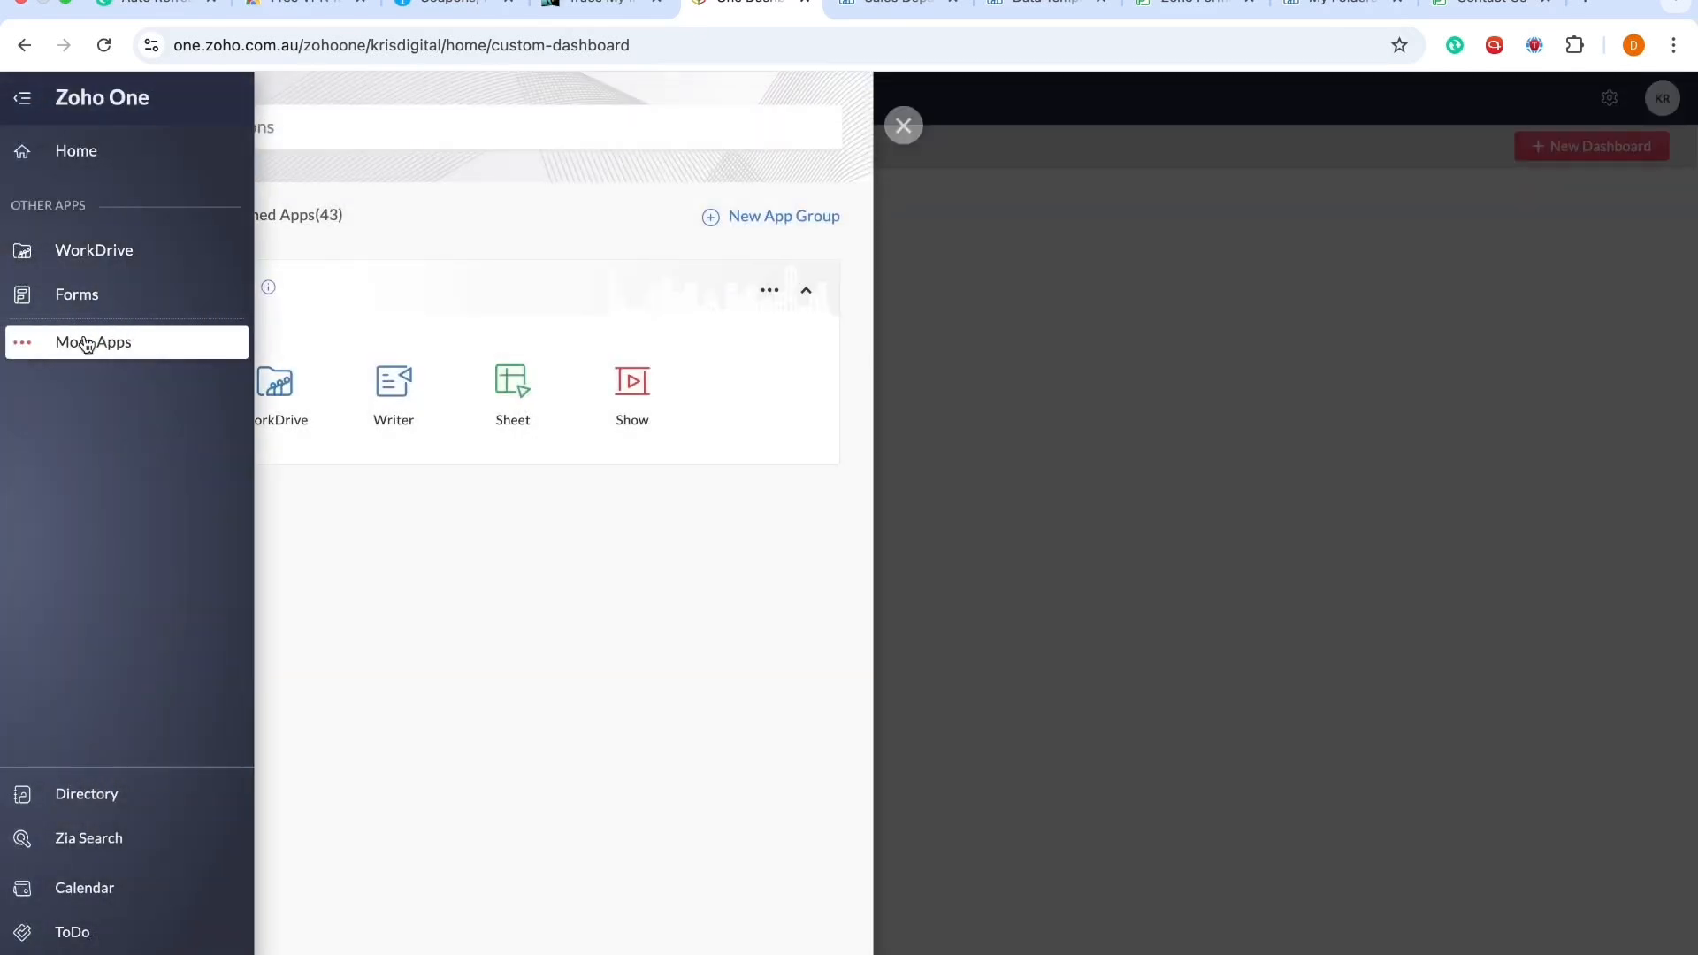
left_click(379, 124)
type("drm")
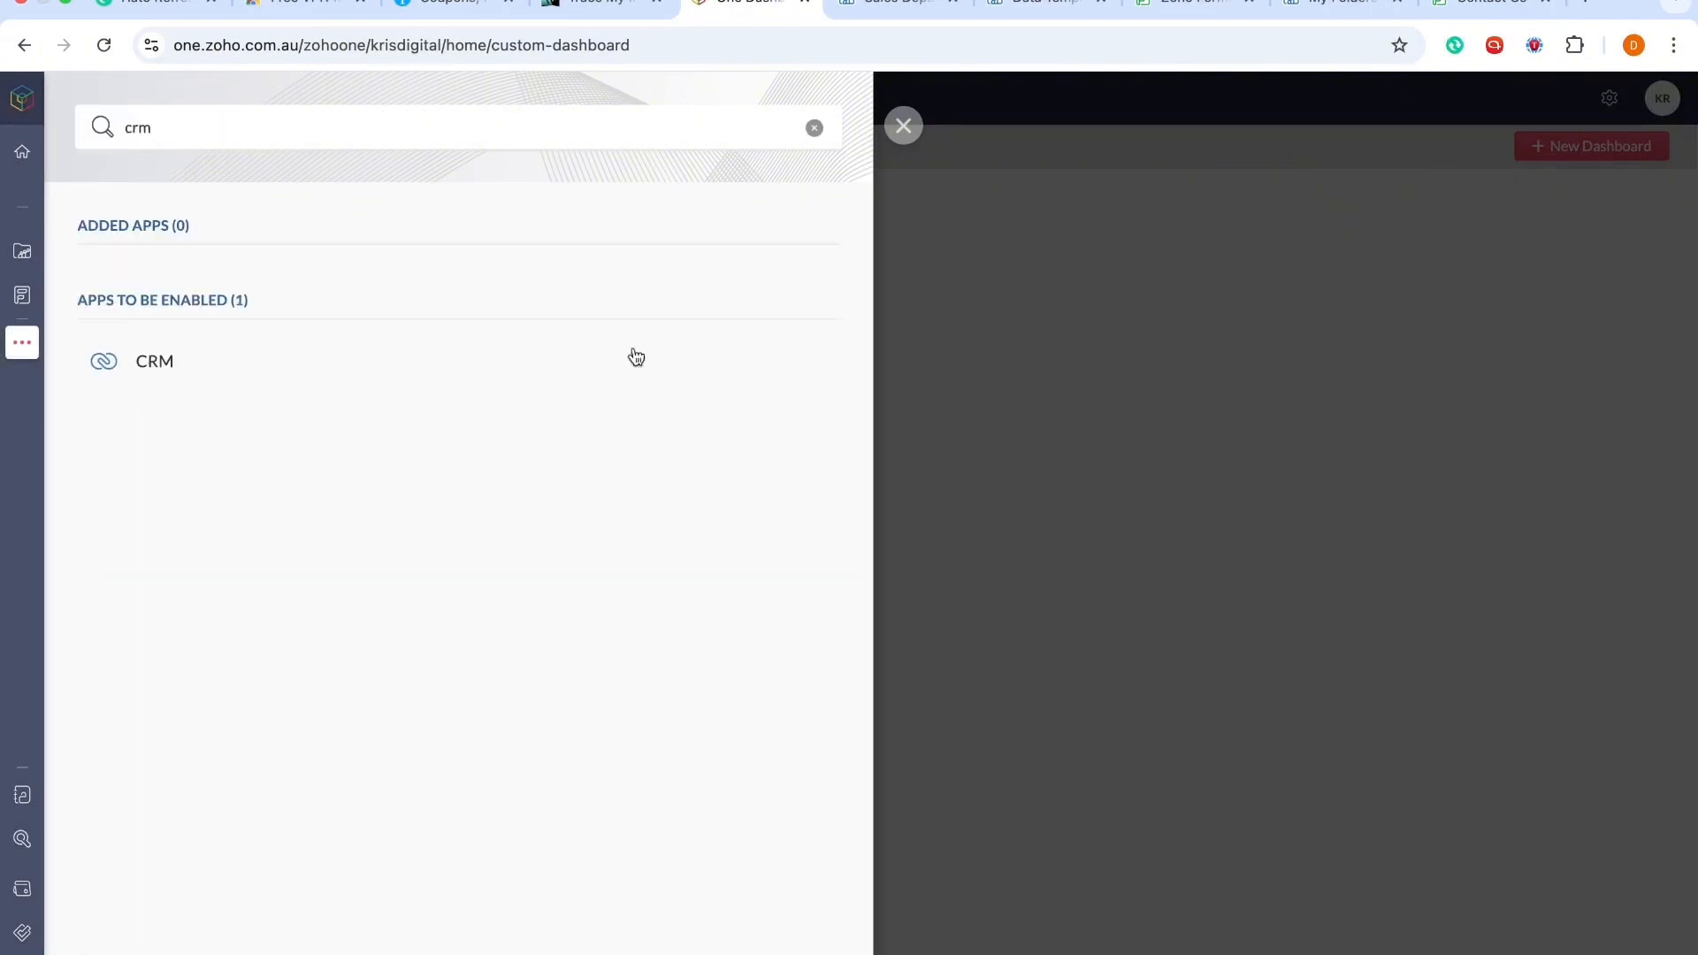
Step: Try to enable CRM by creating a new account, then cancel the Add CRM page
mouse_move(825, 383)
left_click(787, 363)
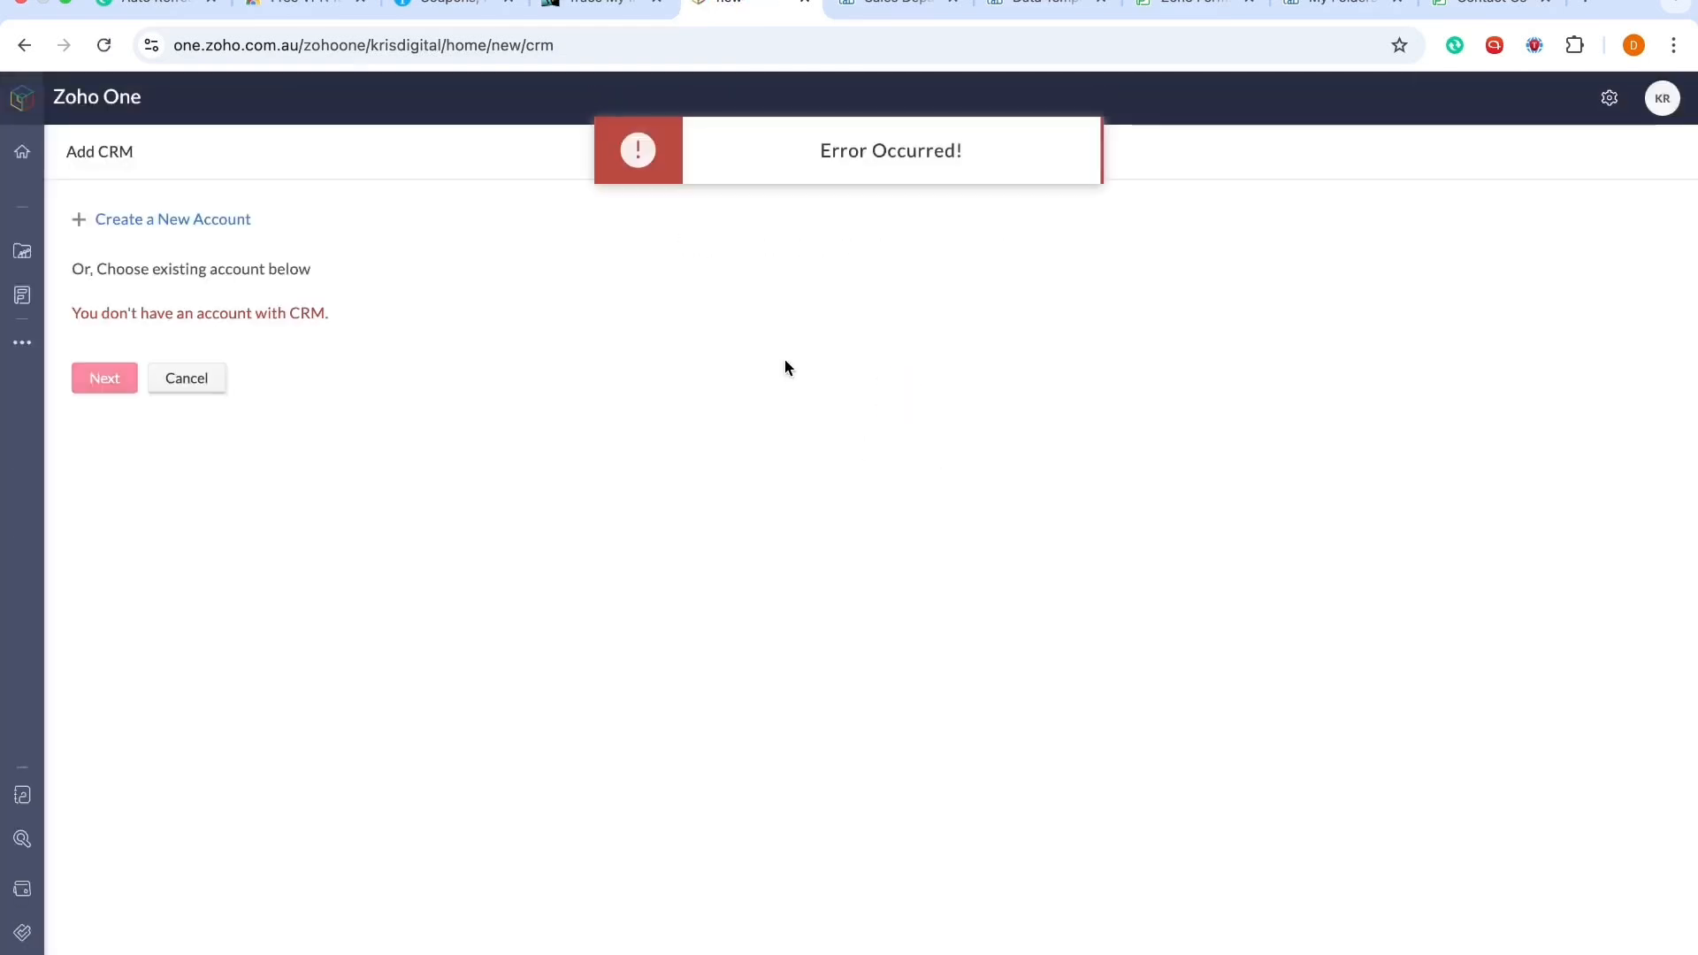
left_click(141, 222)
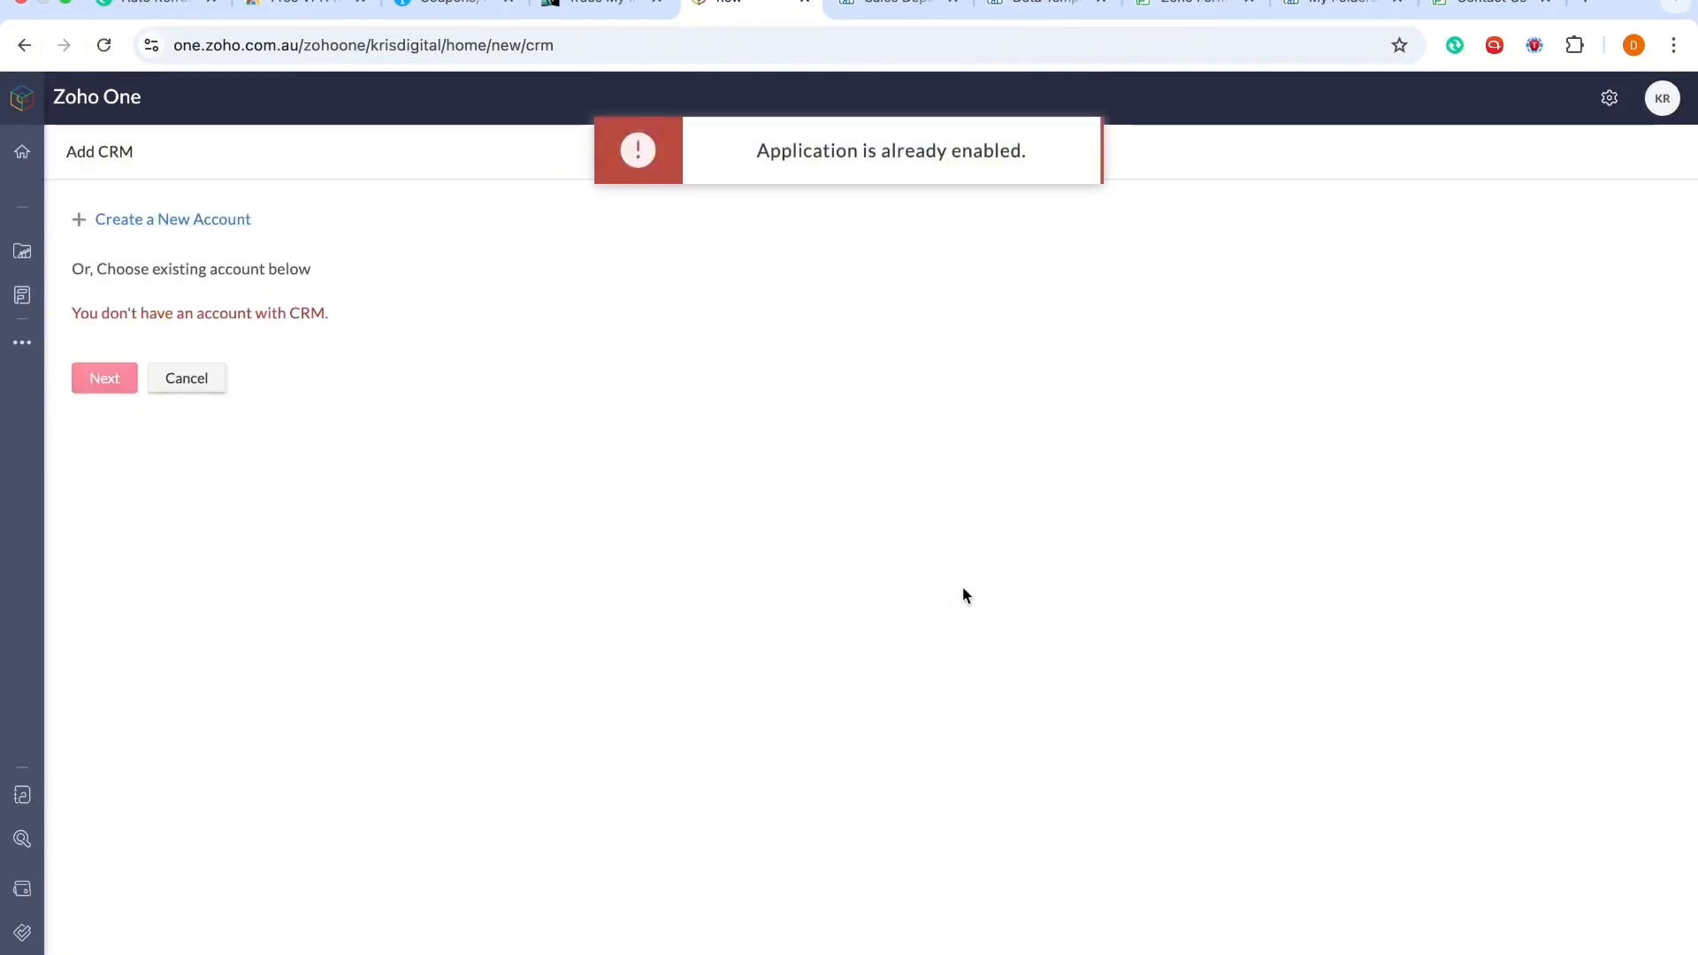
left_click(205, 386)
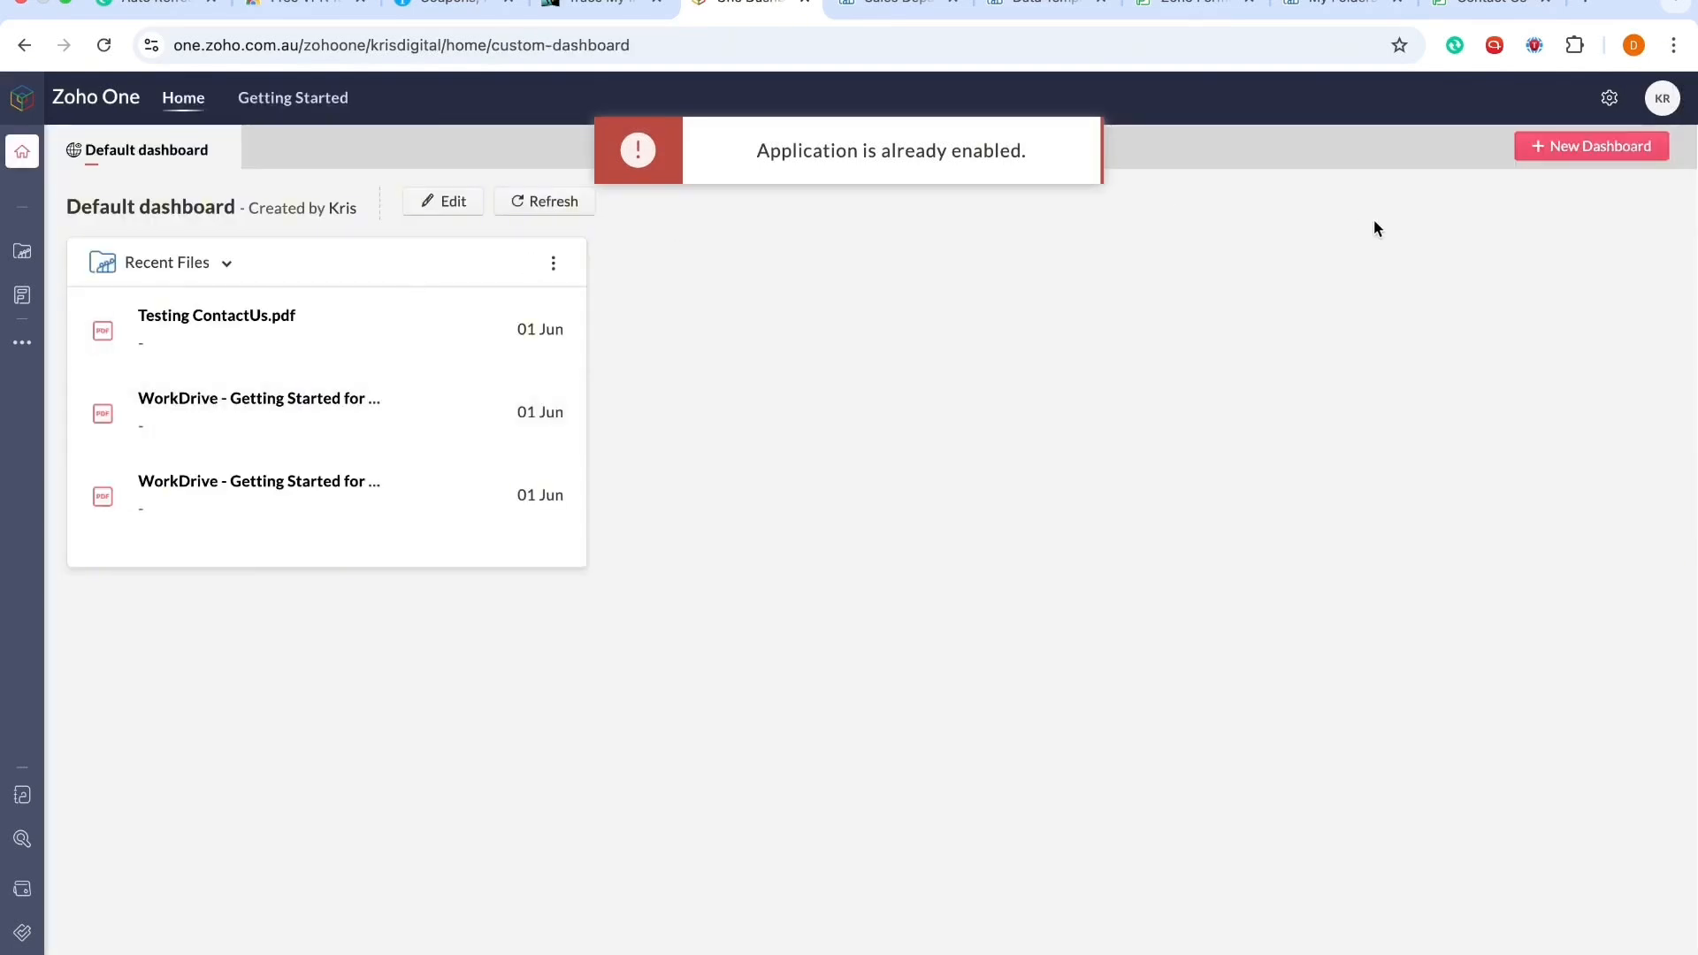
Step: Open crm.zoho.com.au in a new browser tab
left_click(1586, 2)
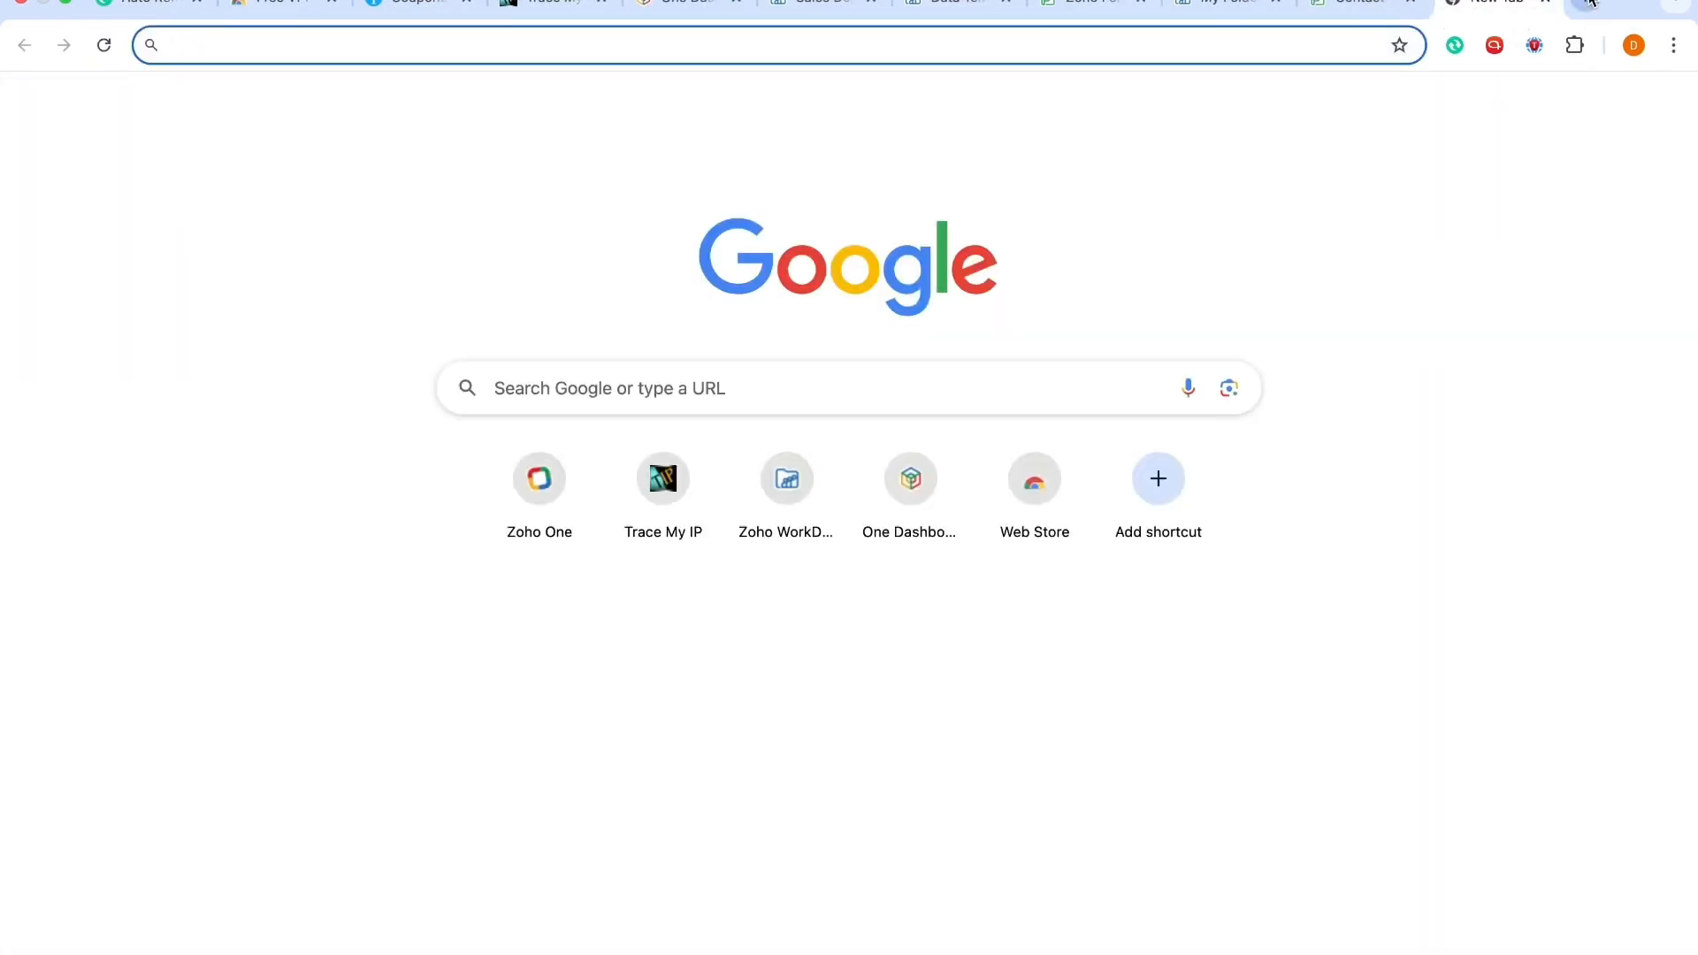
type("crm.zo")
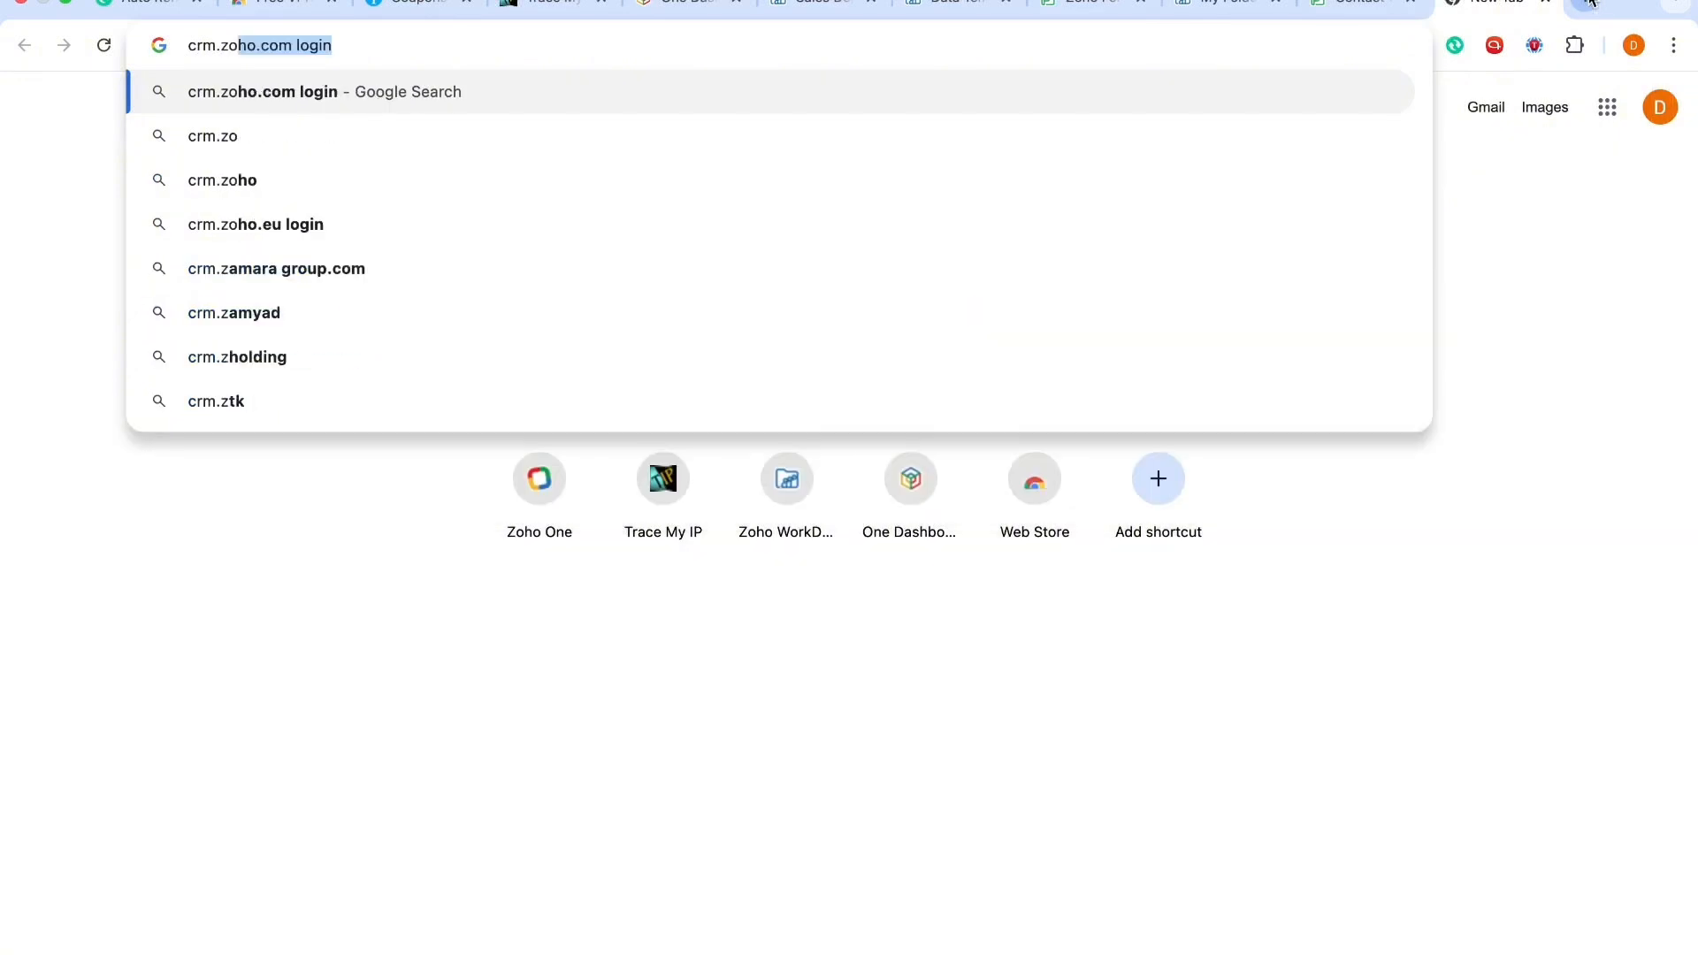
type("ho.co.")
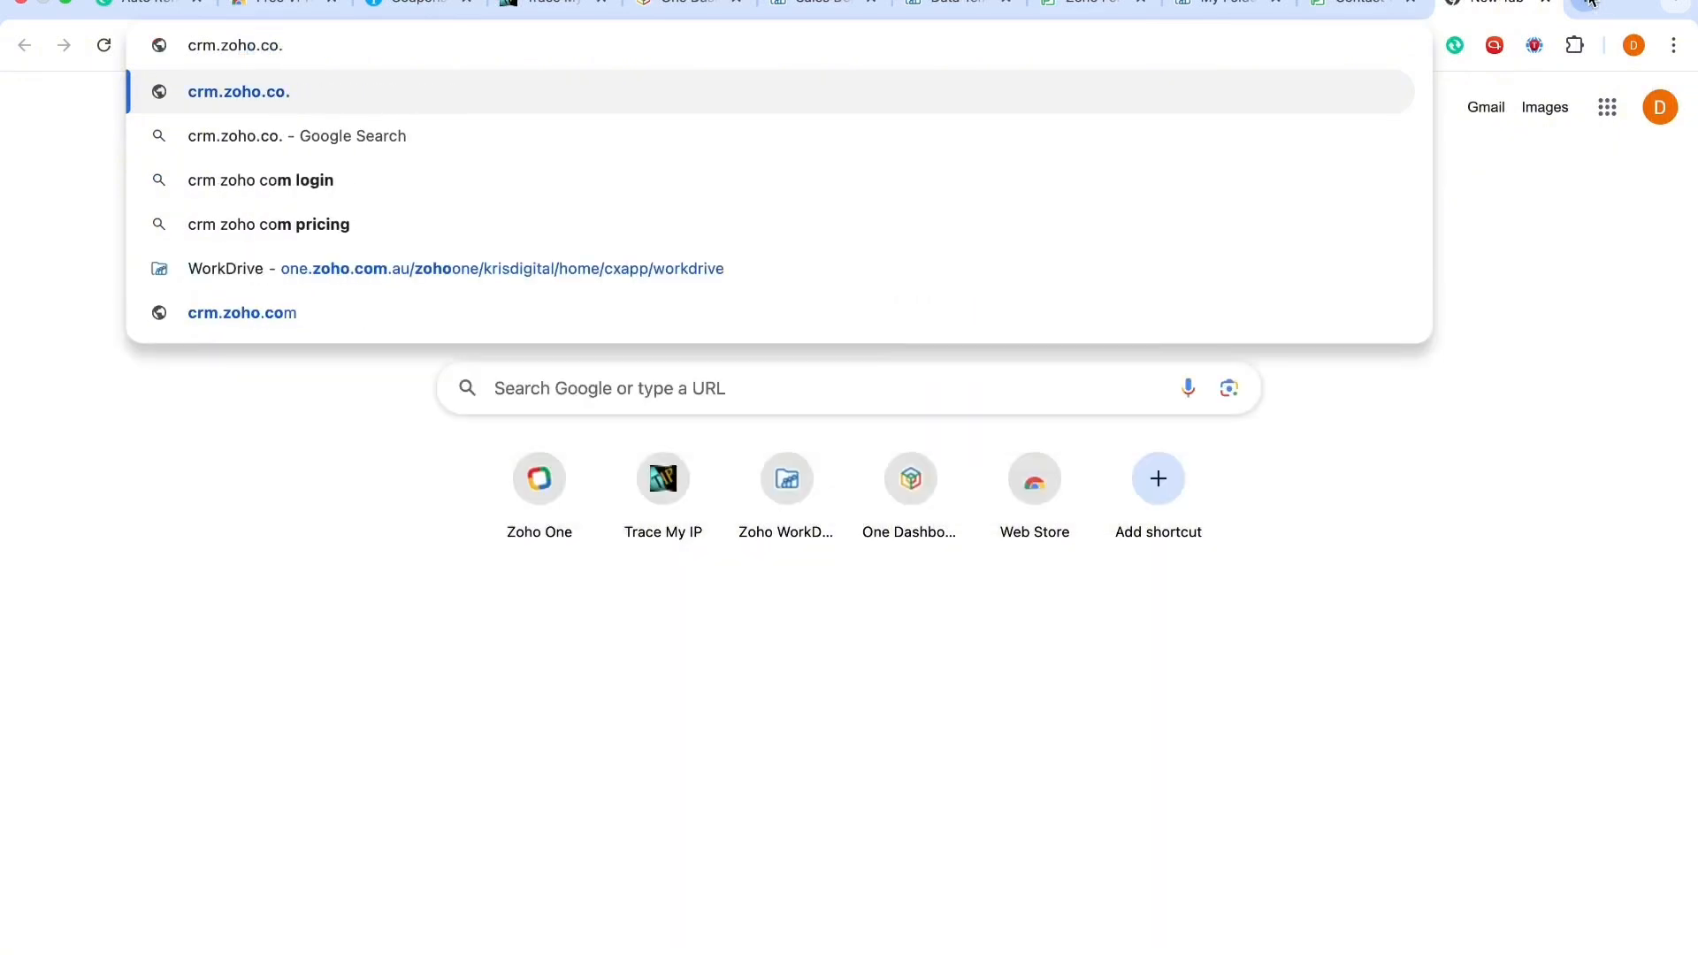
key("BackSpace")
type("m.")
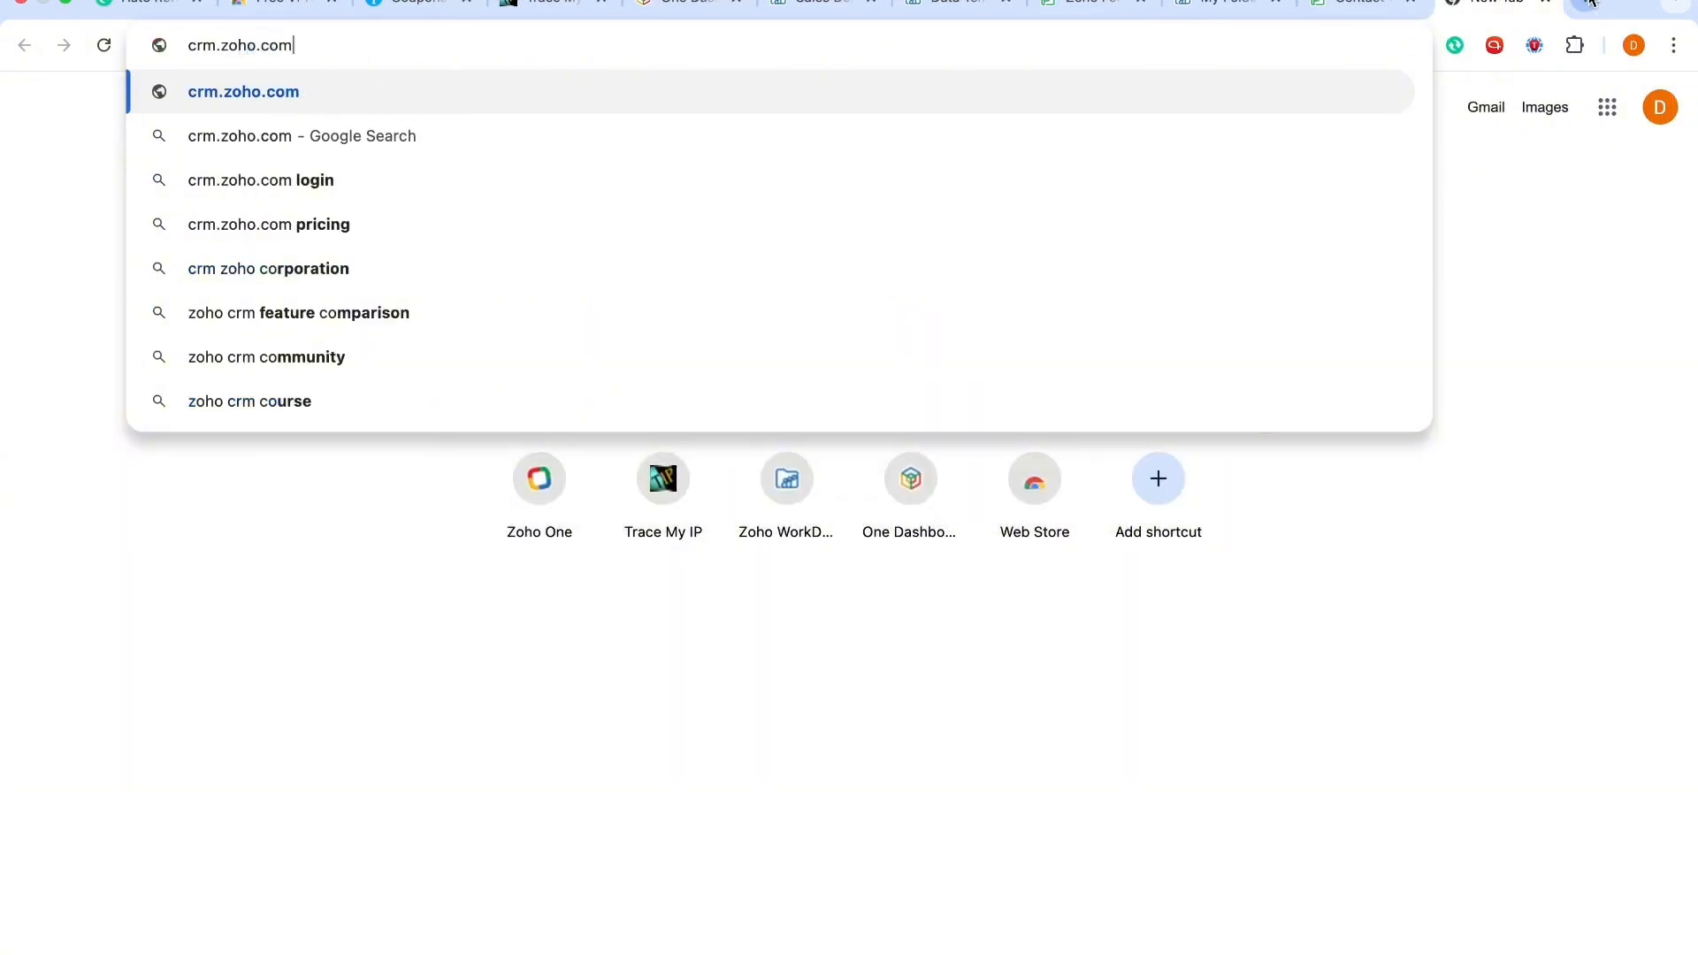
type("au")
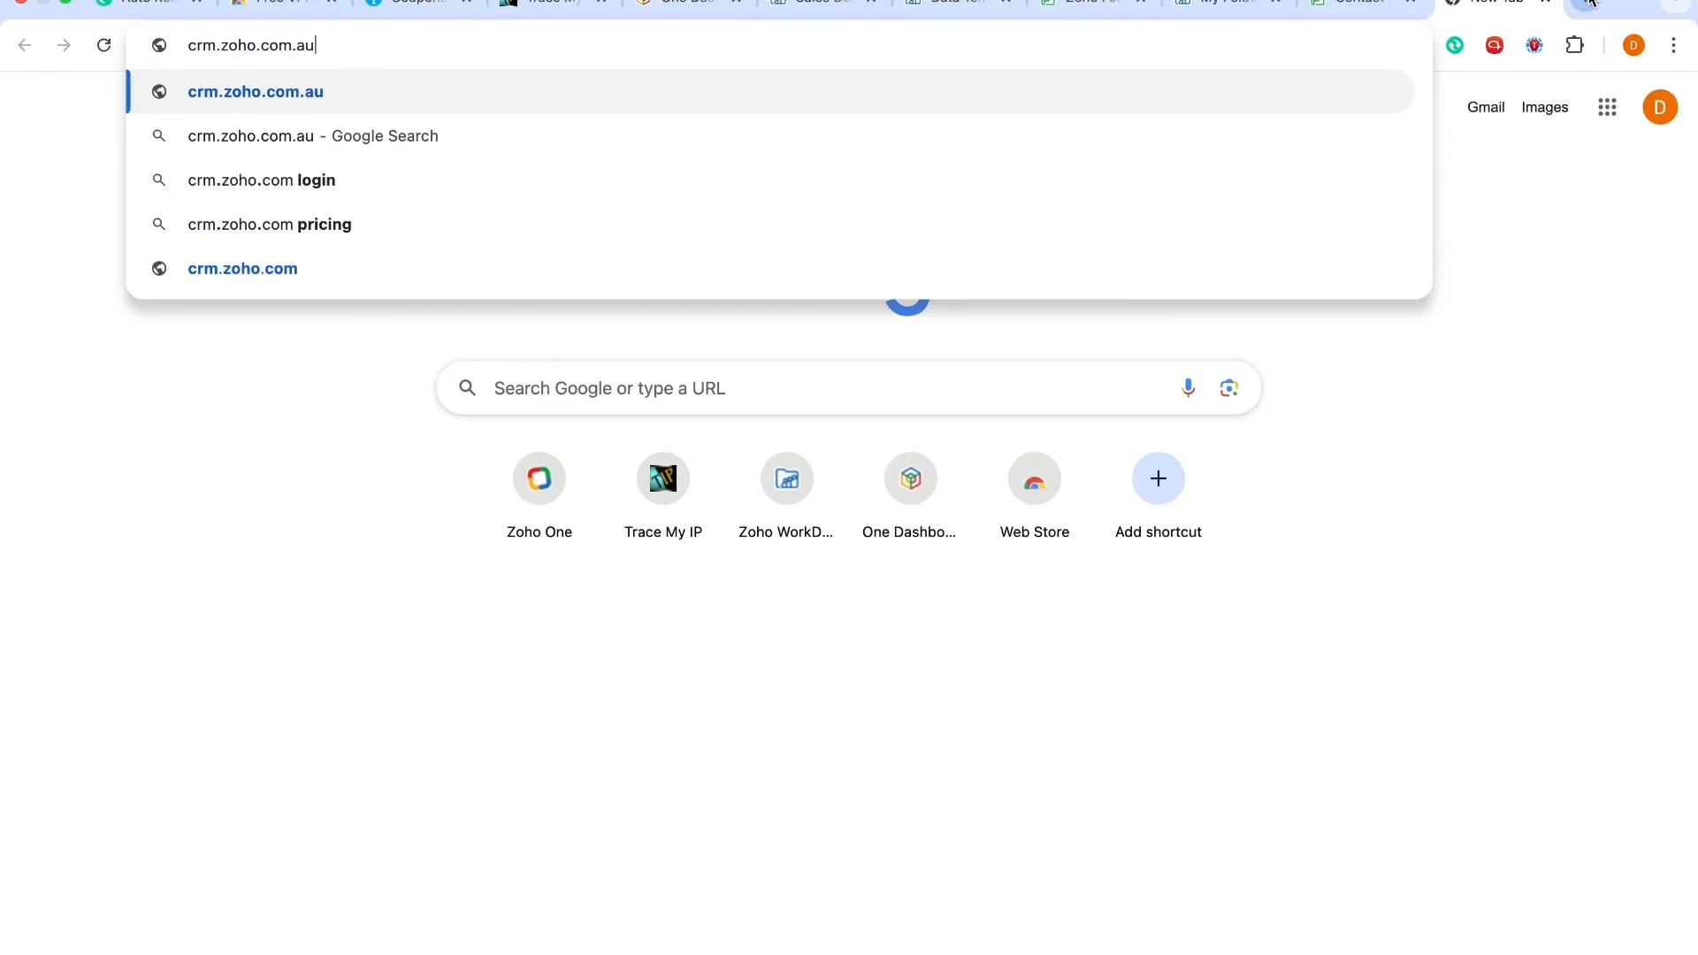
key("Return")
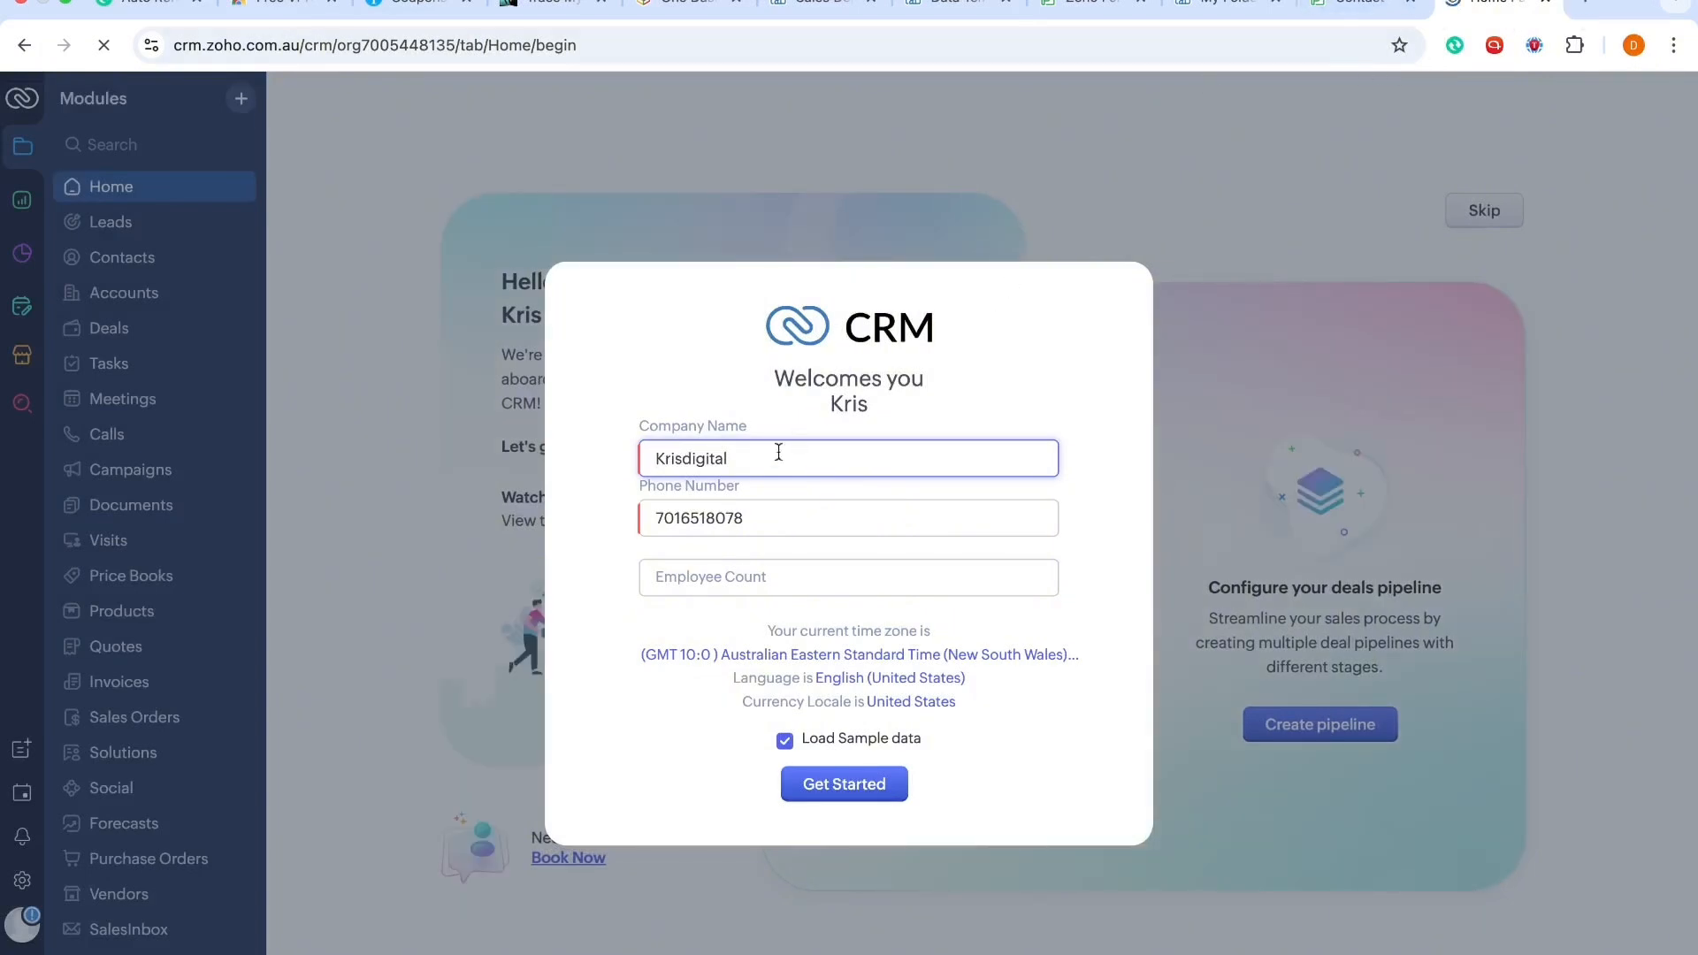
Step: Allow site notifications and get started with the CRM welcome form, keeping Load Sample data checked
left_click(754, 526)
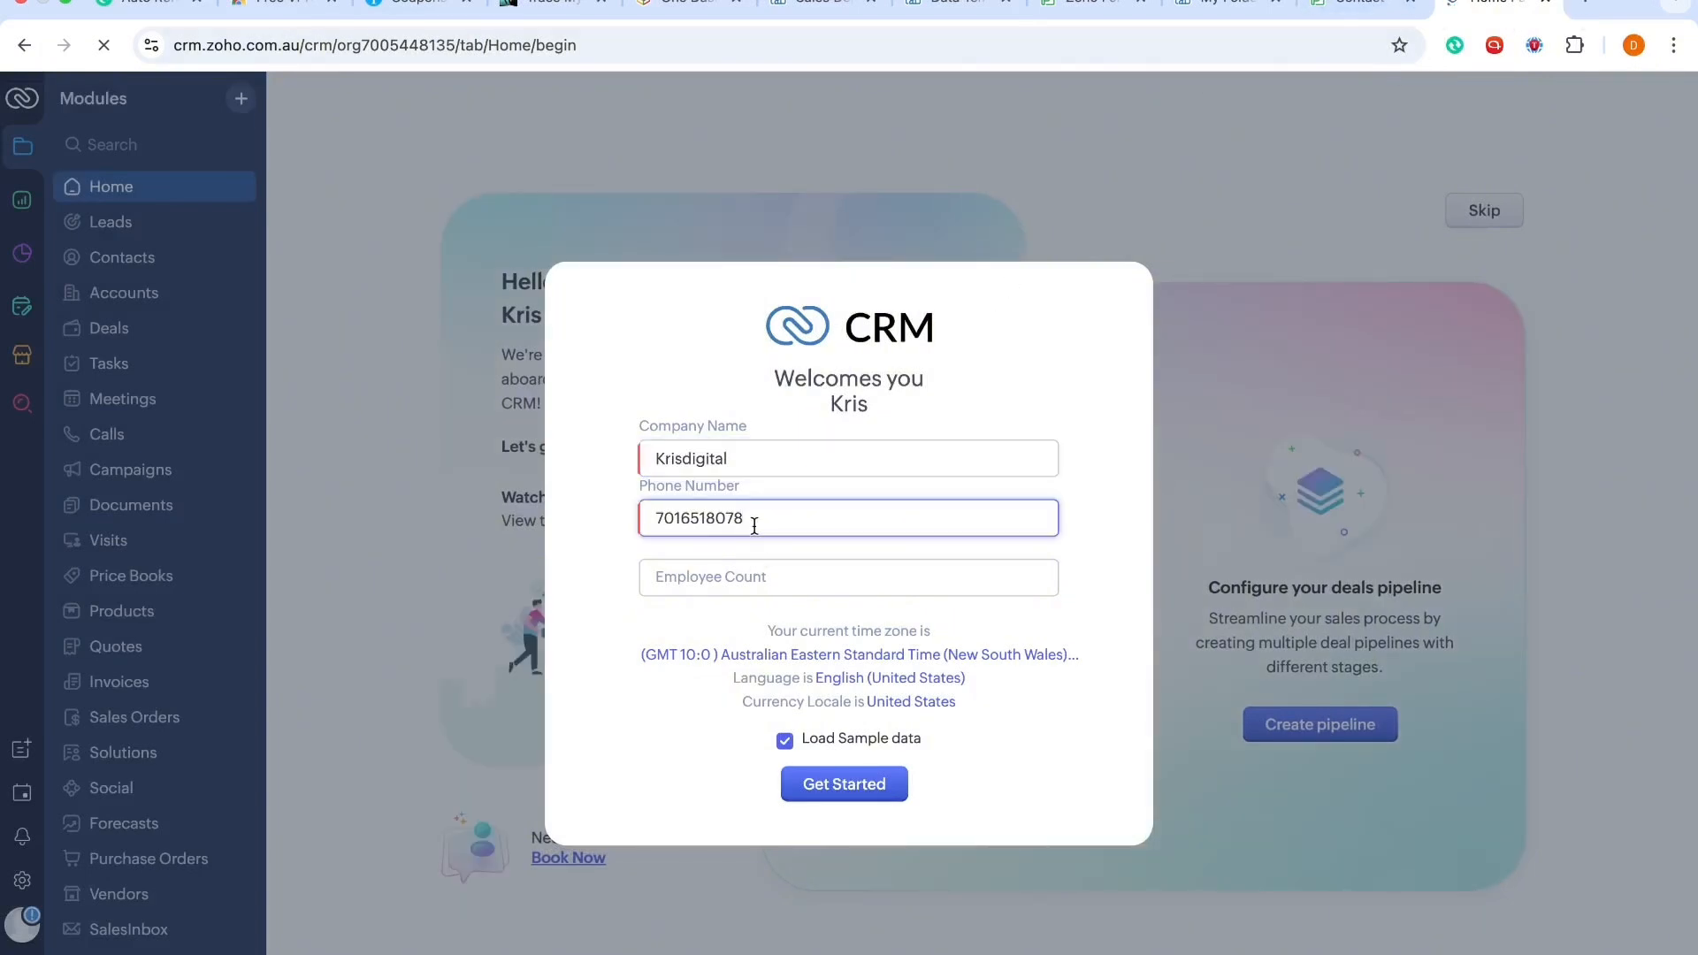
left_click(785, 745)
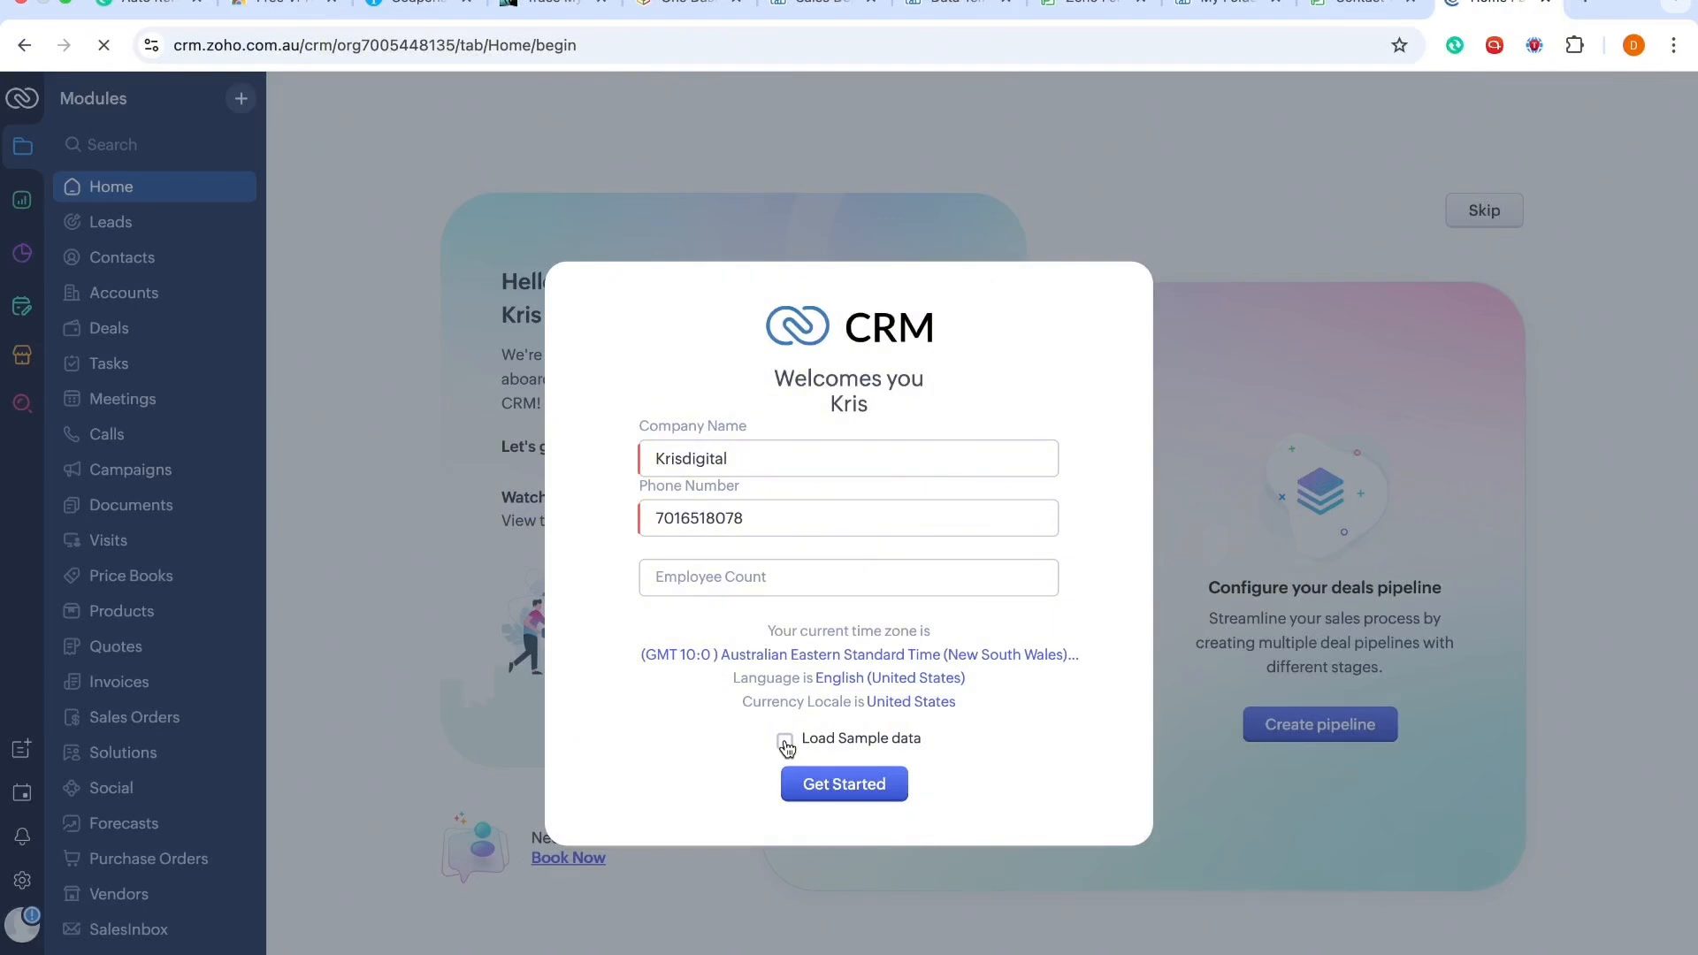
left_click(785, 744)
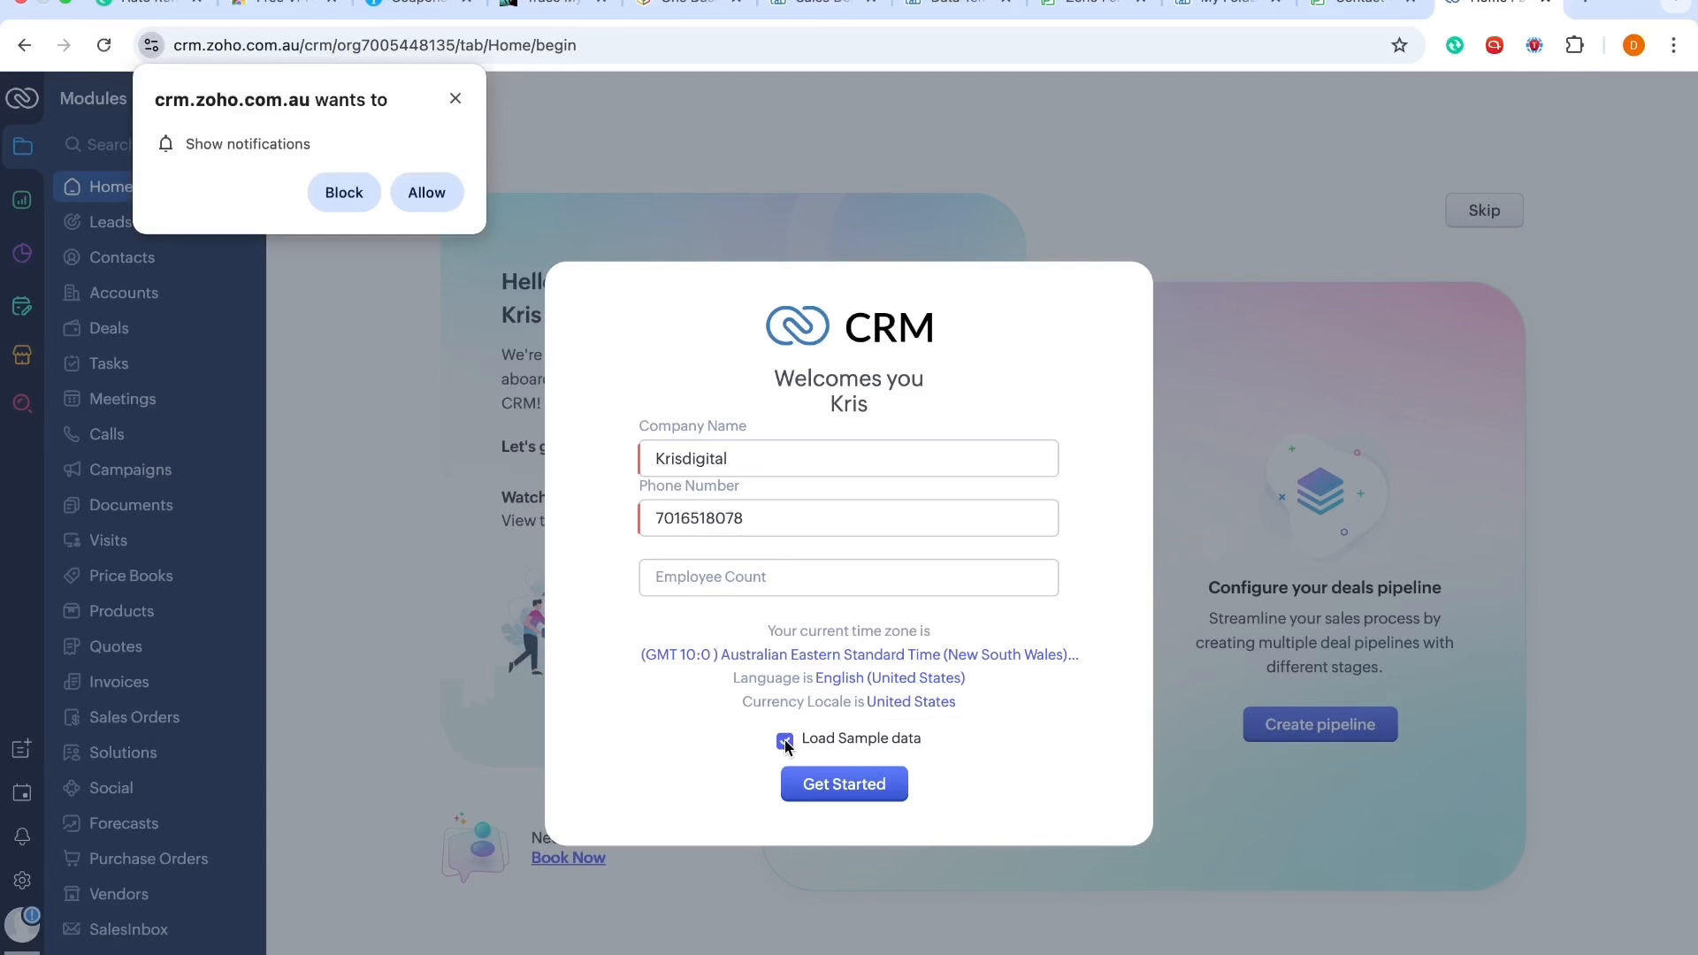
left_click(444, 196)
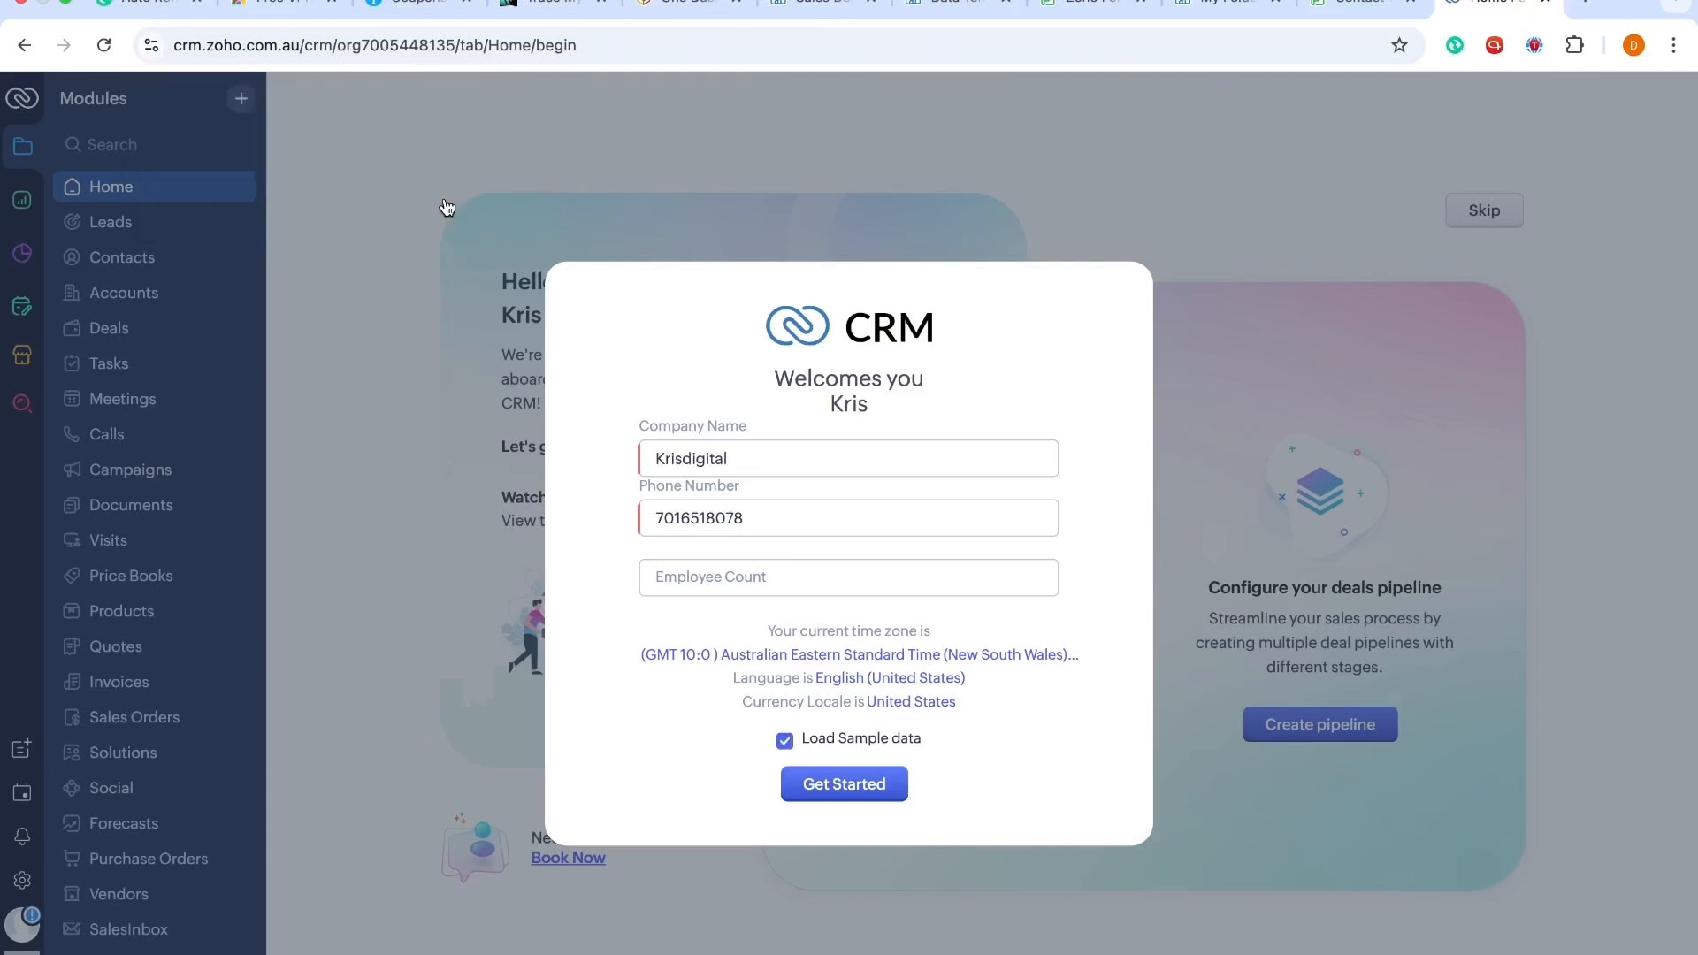
left_click(862, 792)
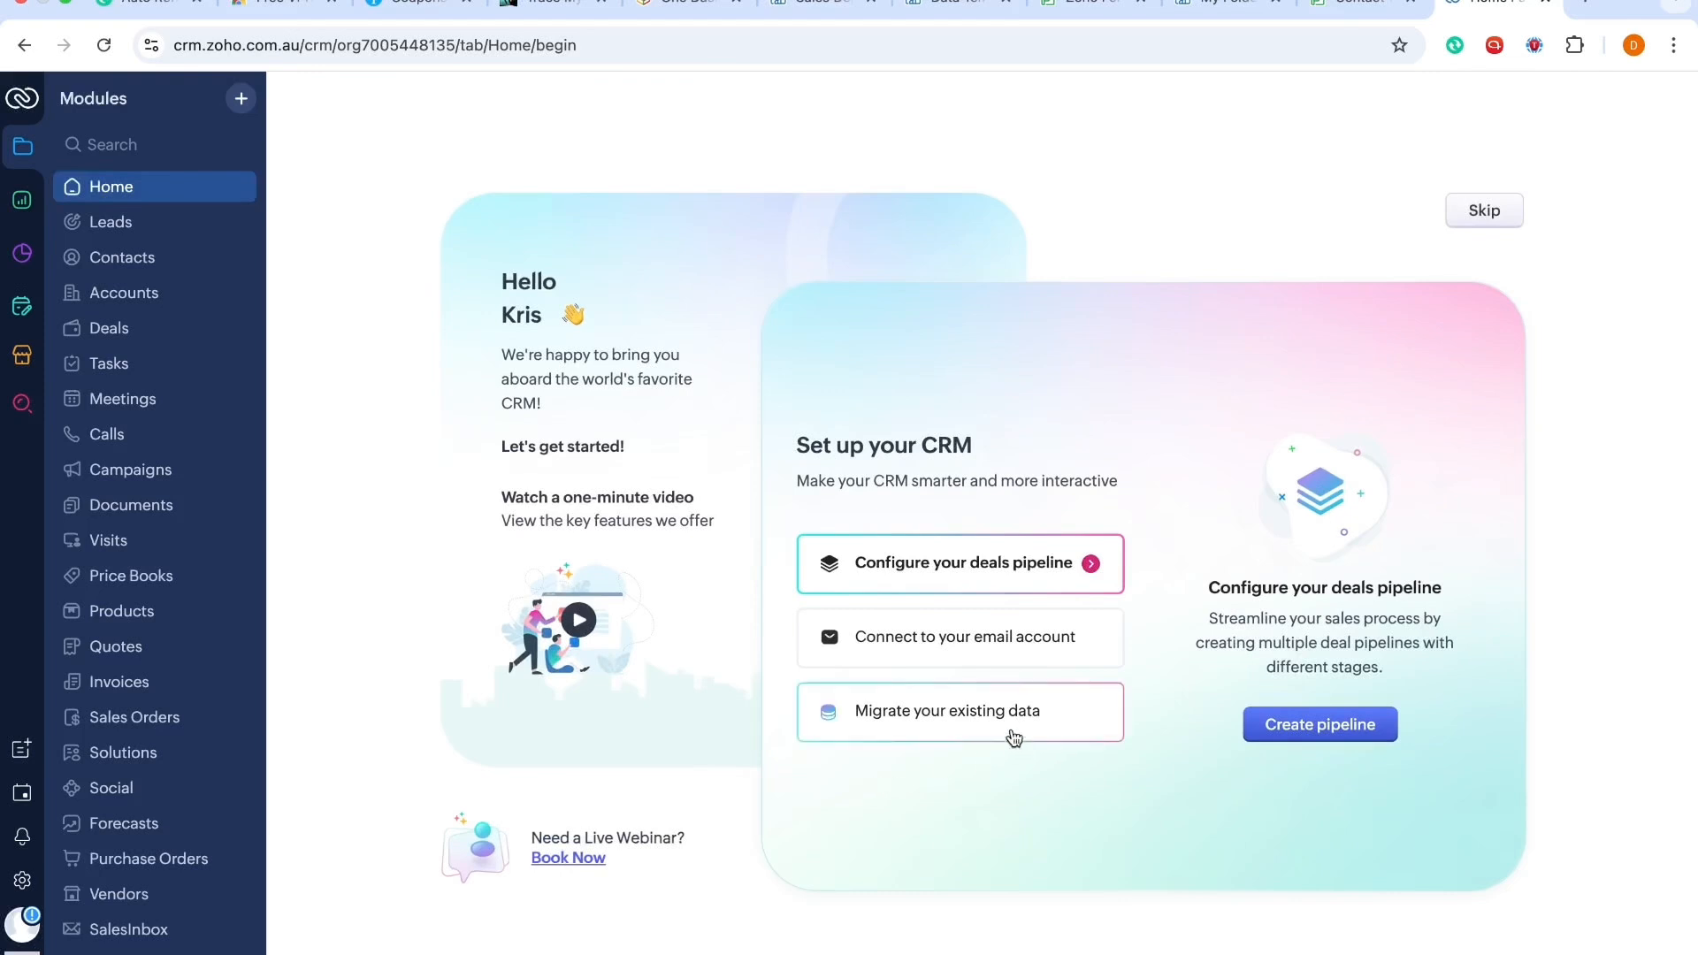
Step: Skip the CRM setup guide and open the Leads module
left_click(1484, 211)
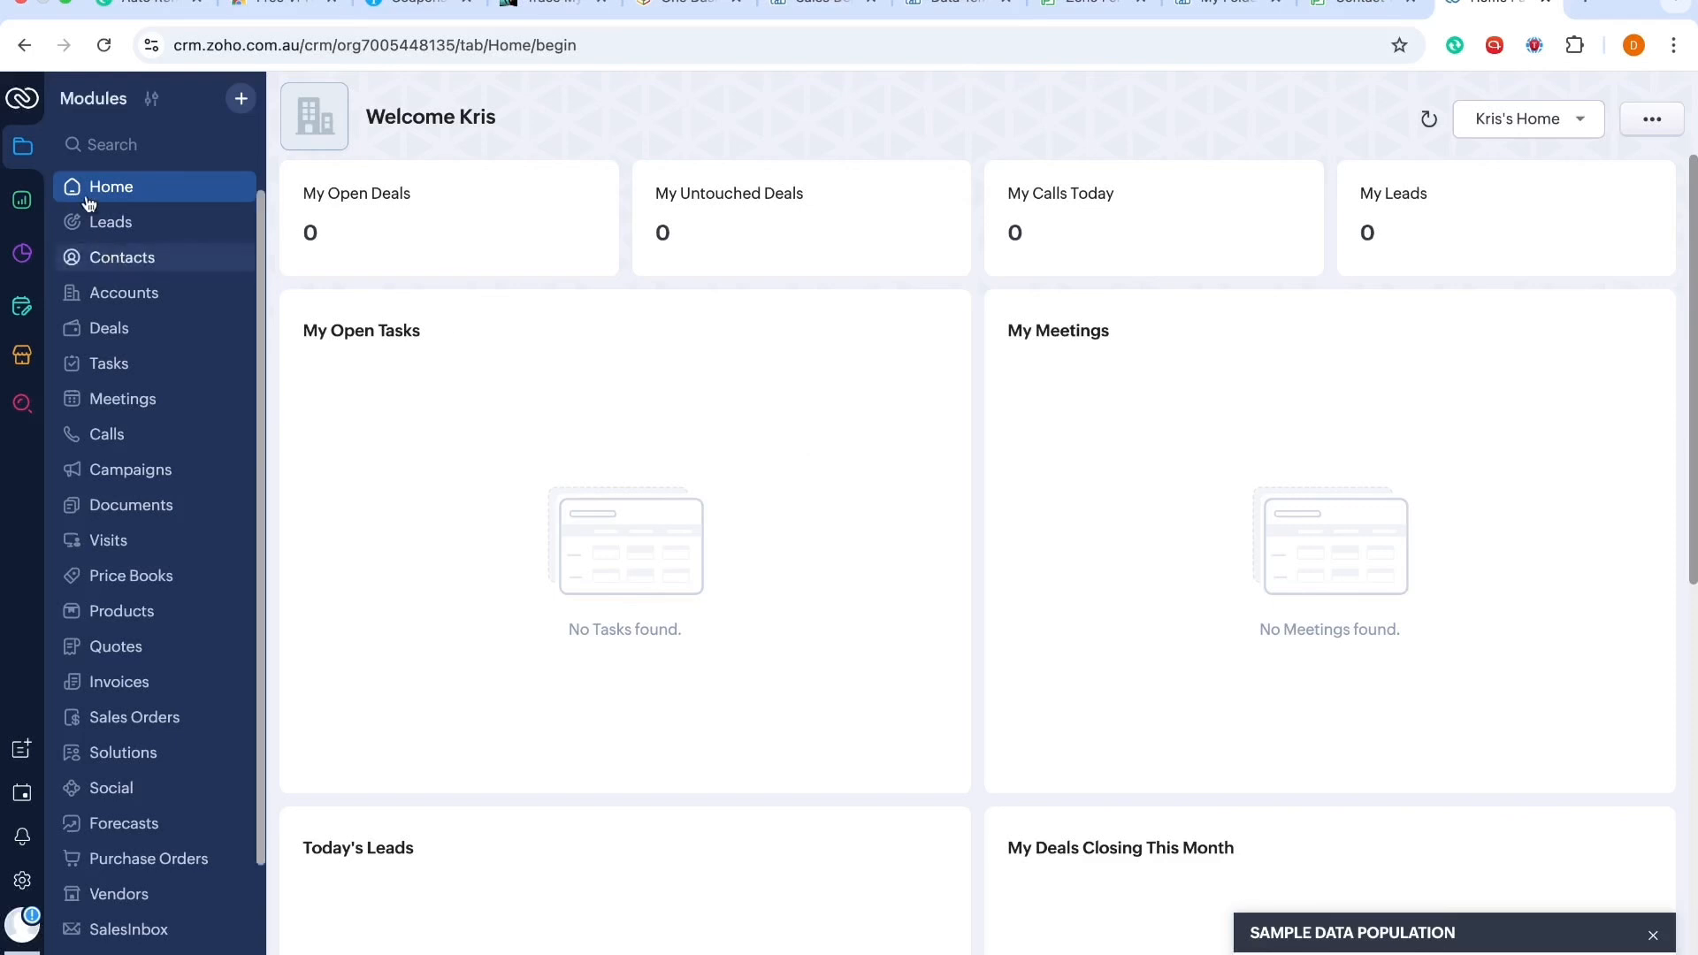
left_click(111, 223)
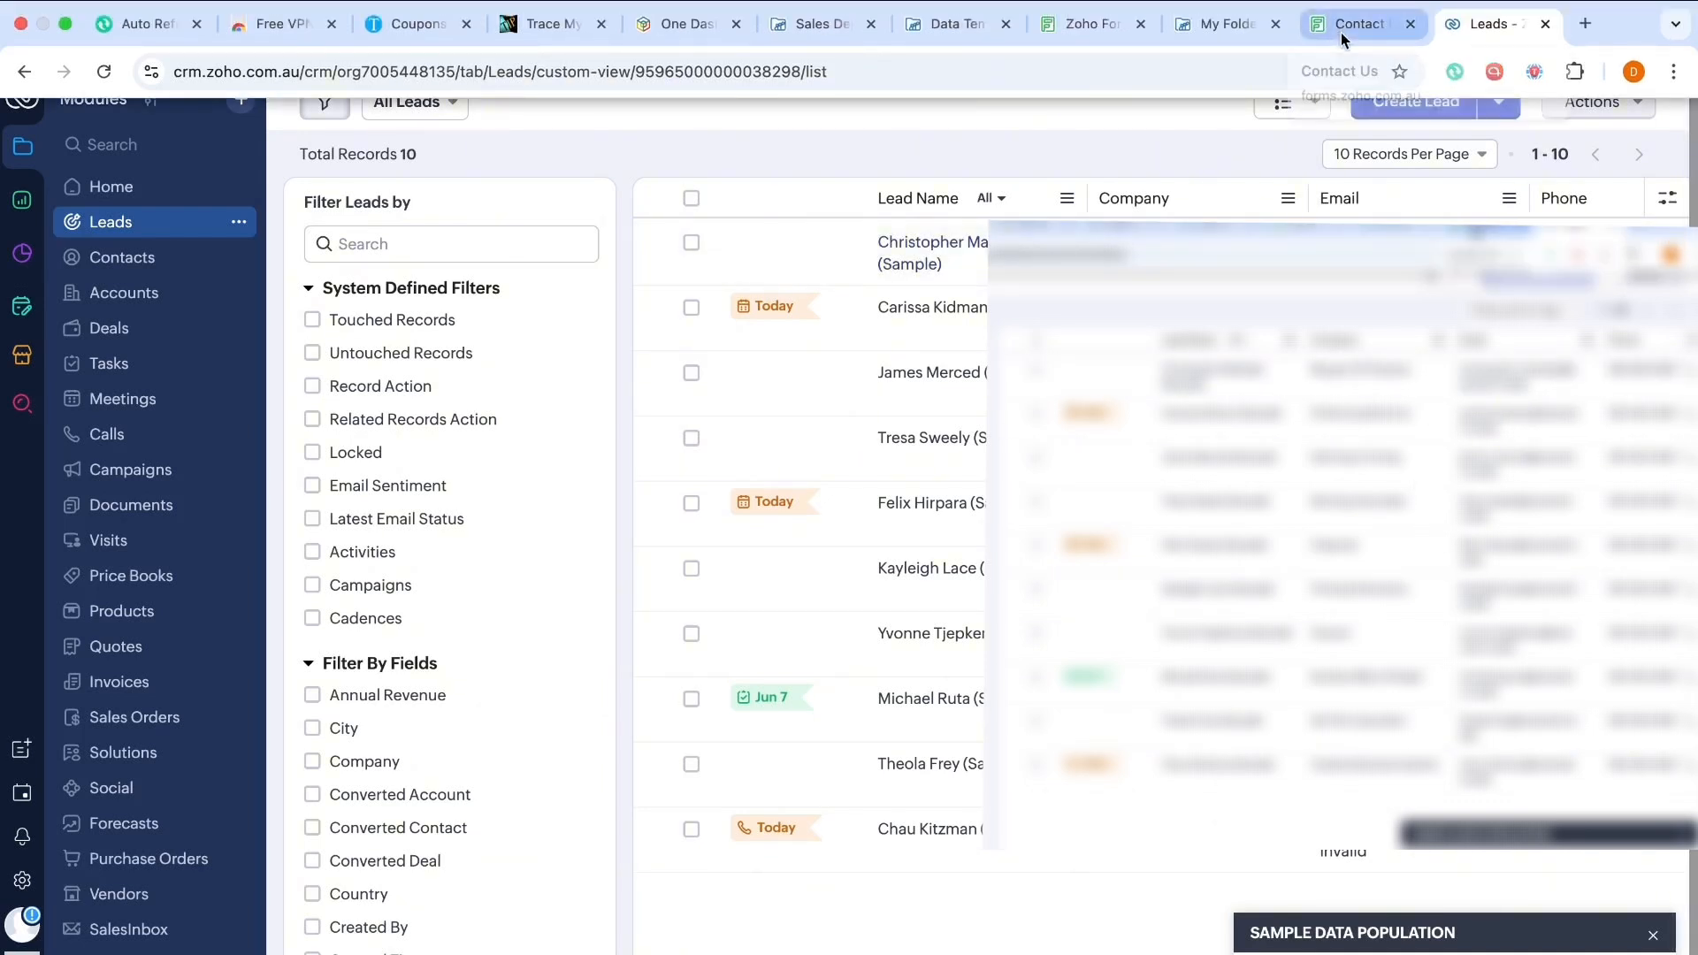
Step: Open Zoho Forms in a new browser tab
left_click(1589, 28)
type("for")
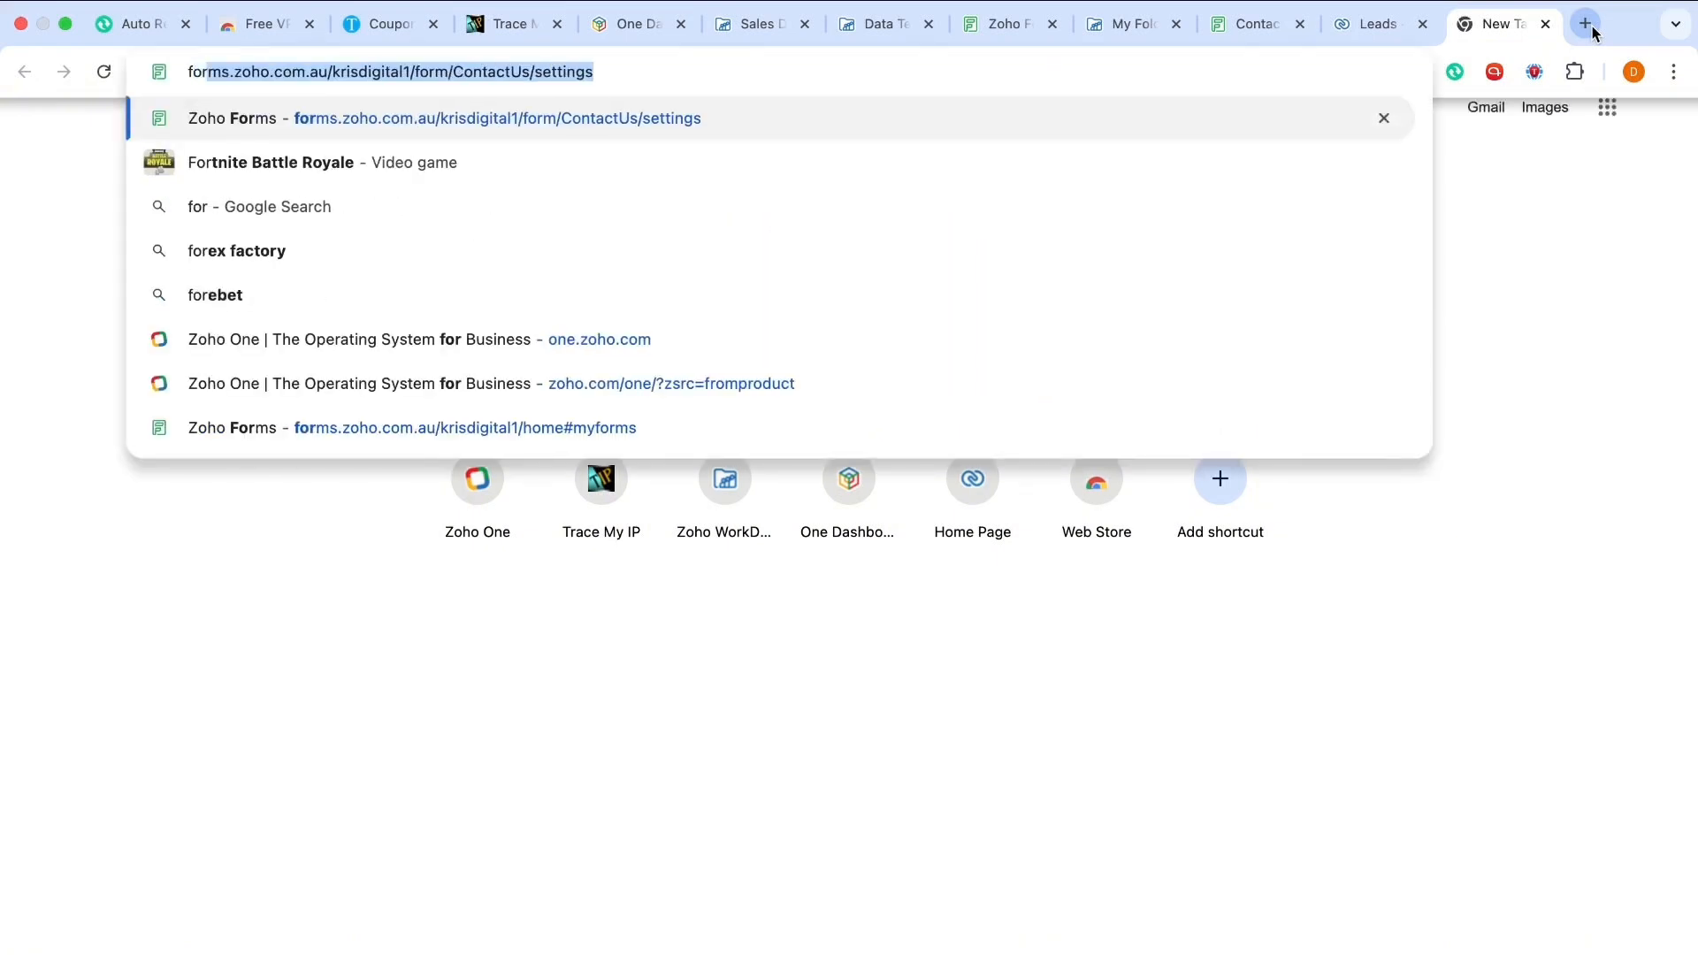
key("Return")
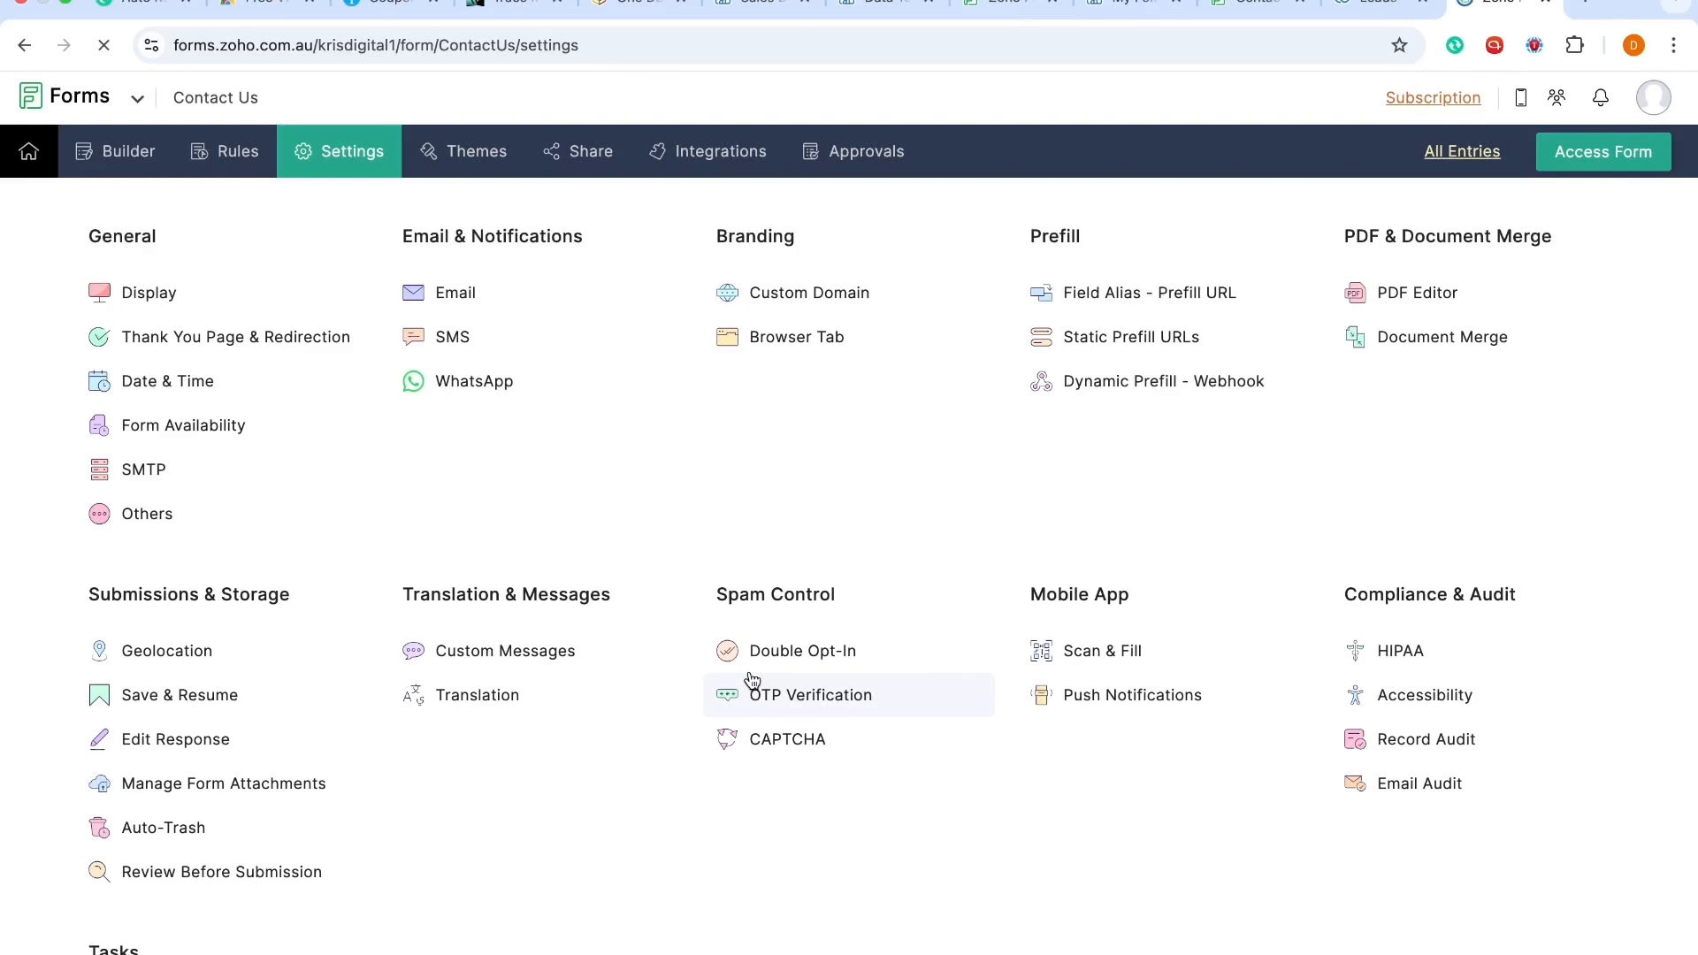
Step: Go to My Forms and open the Contact Us form in the builder
mouse_move(30, 159)
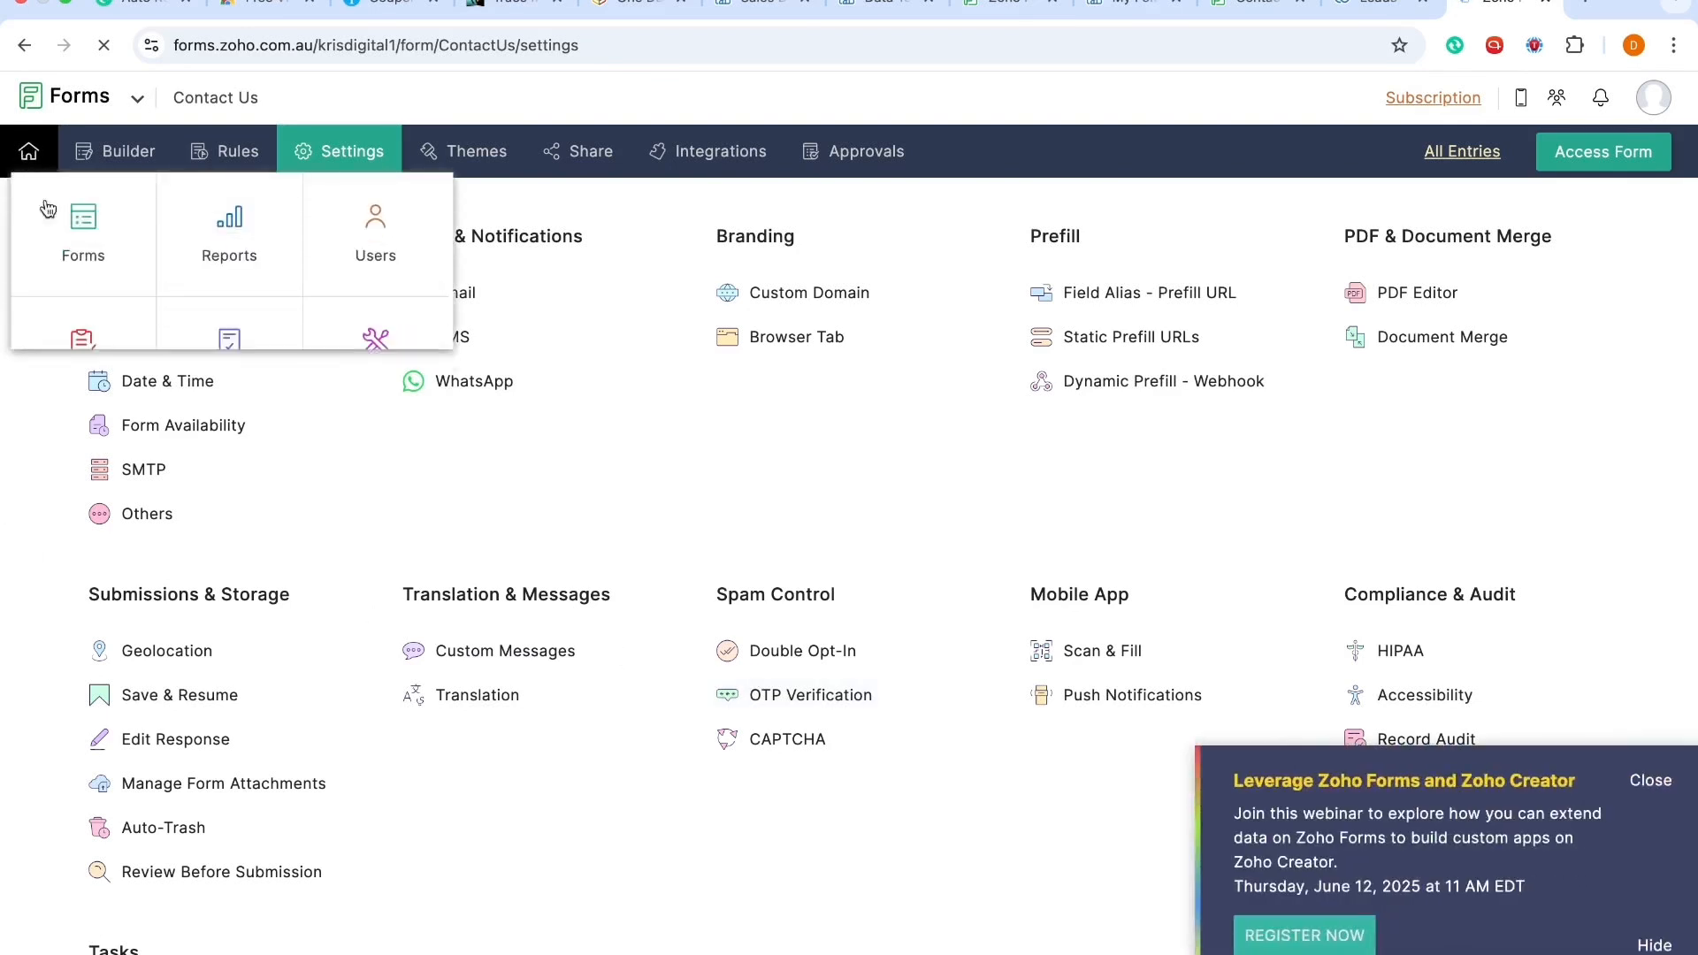
left_click(78, 257)
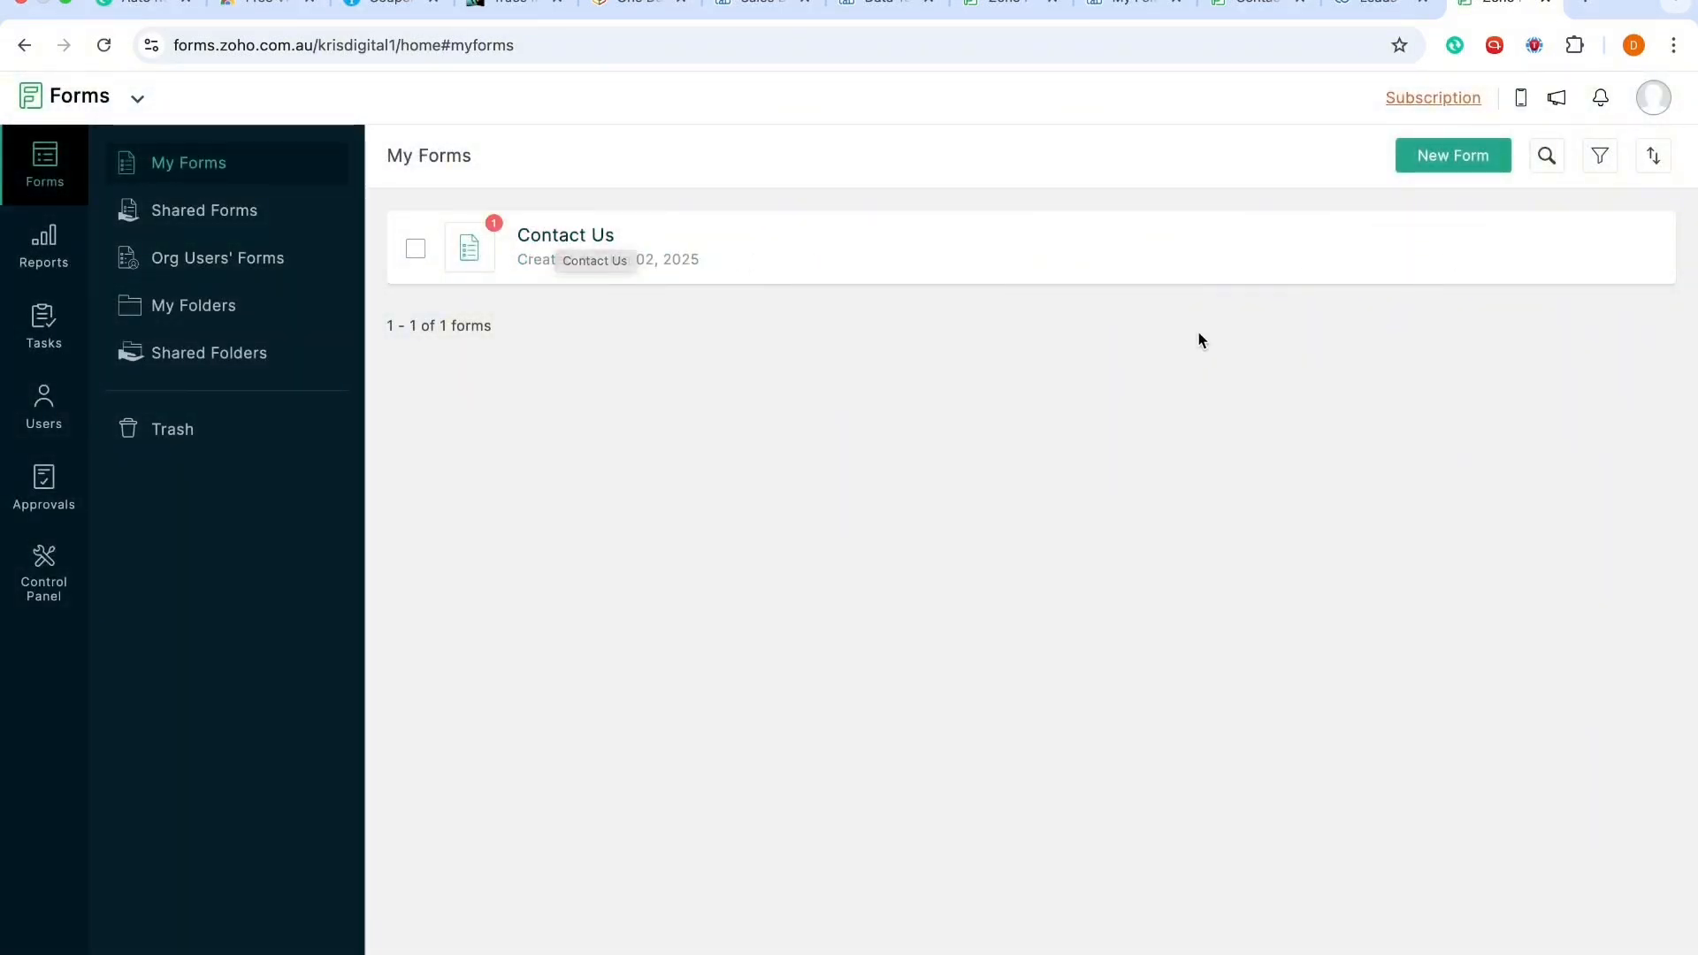
left_click(1305, 255)
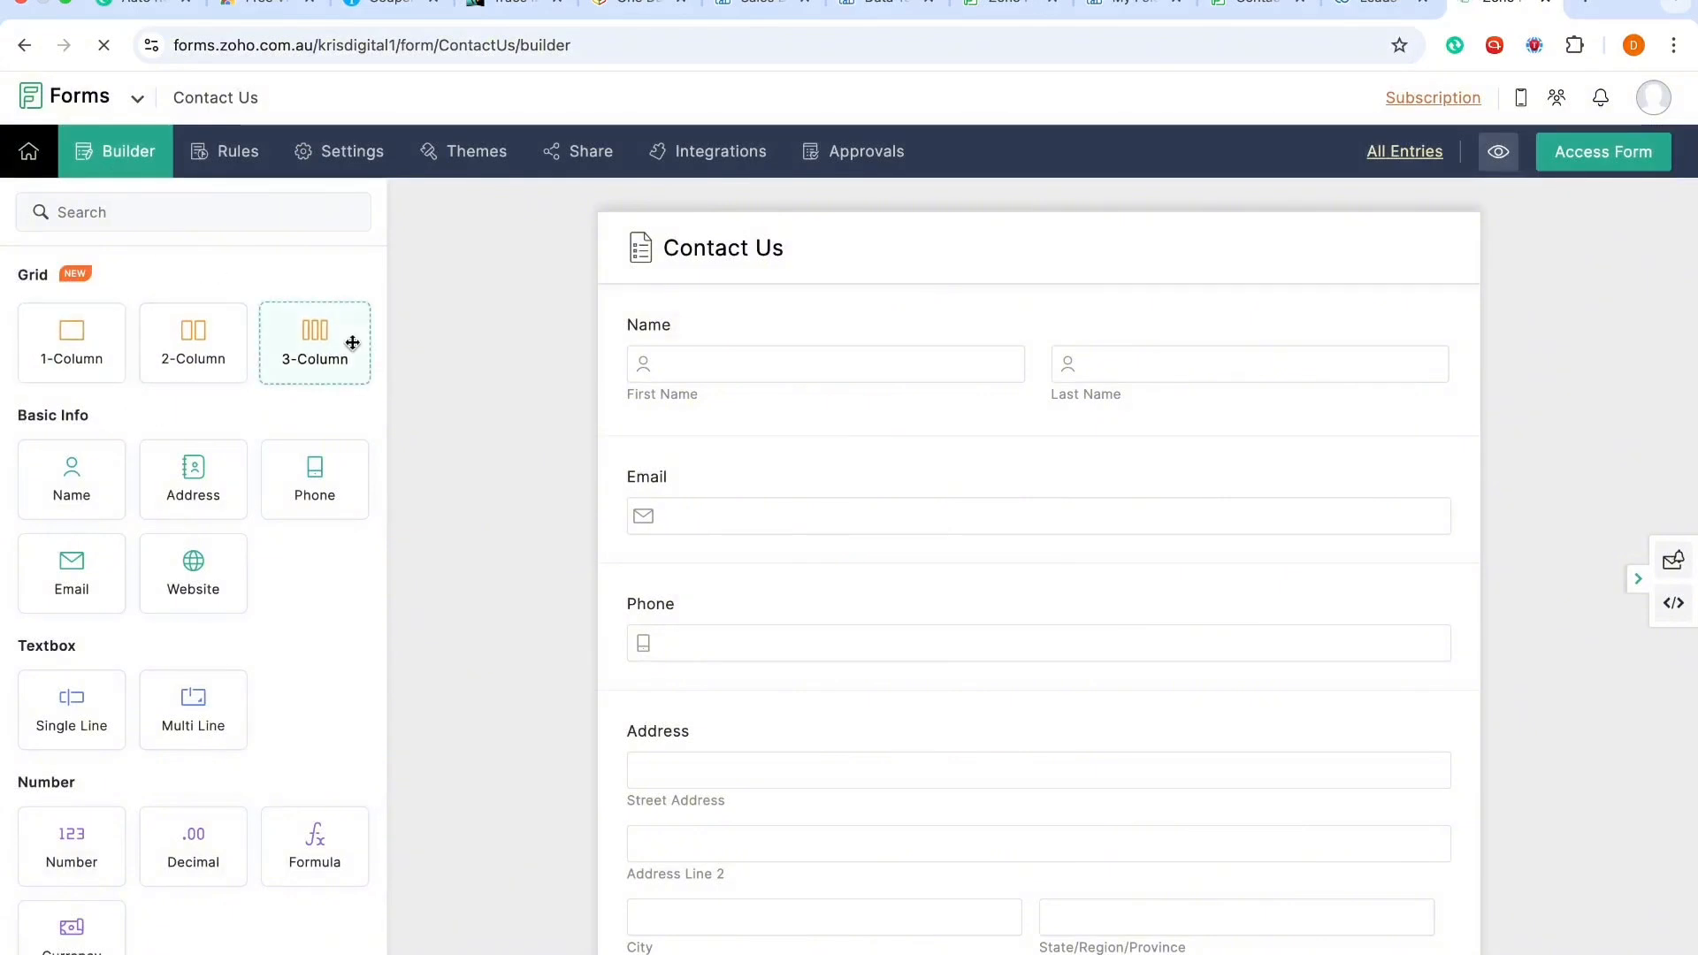
Step: Open the form's Zoho CRM integration page and close the webinar banner
left_click(686, 156)
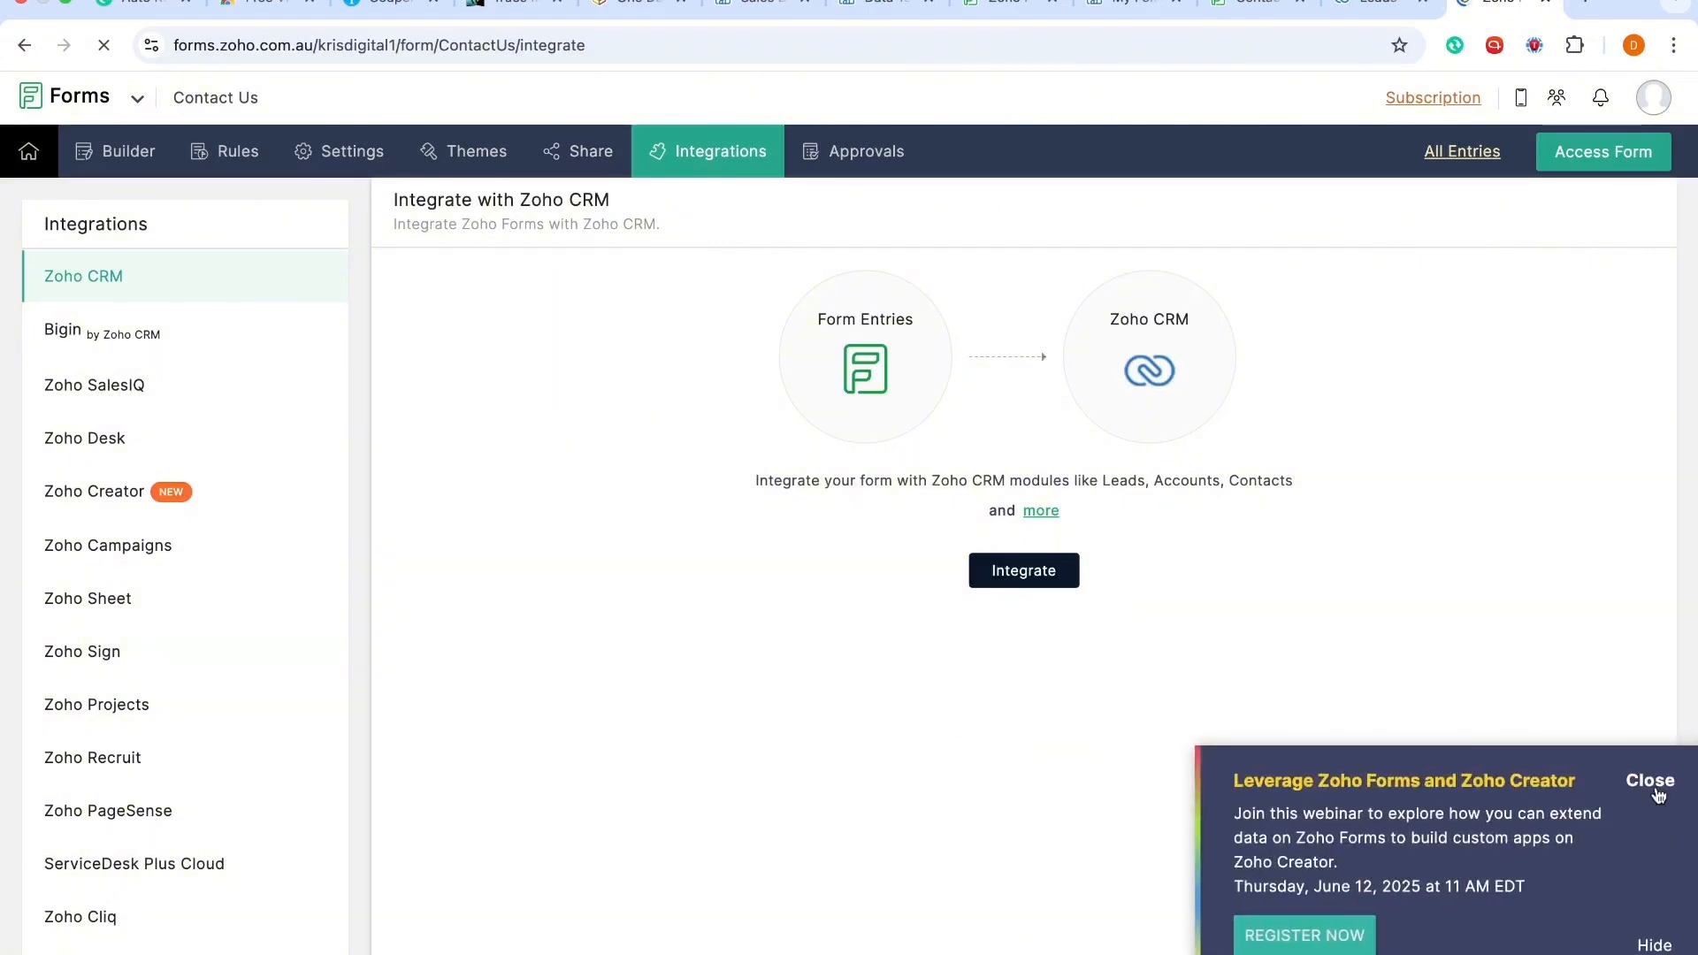
left_click(1652, 786)
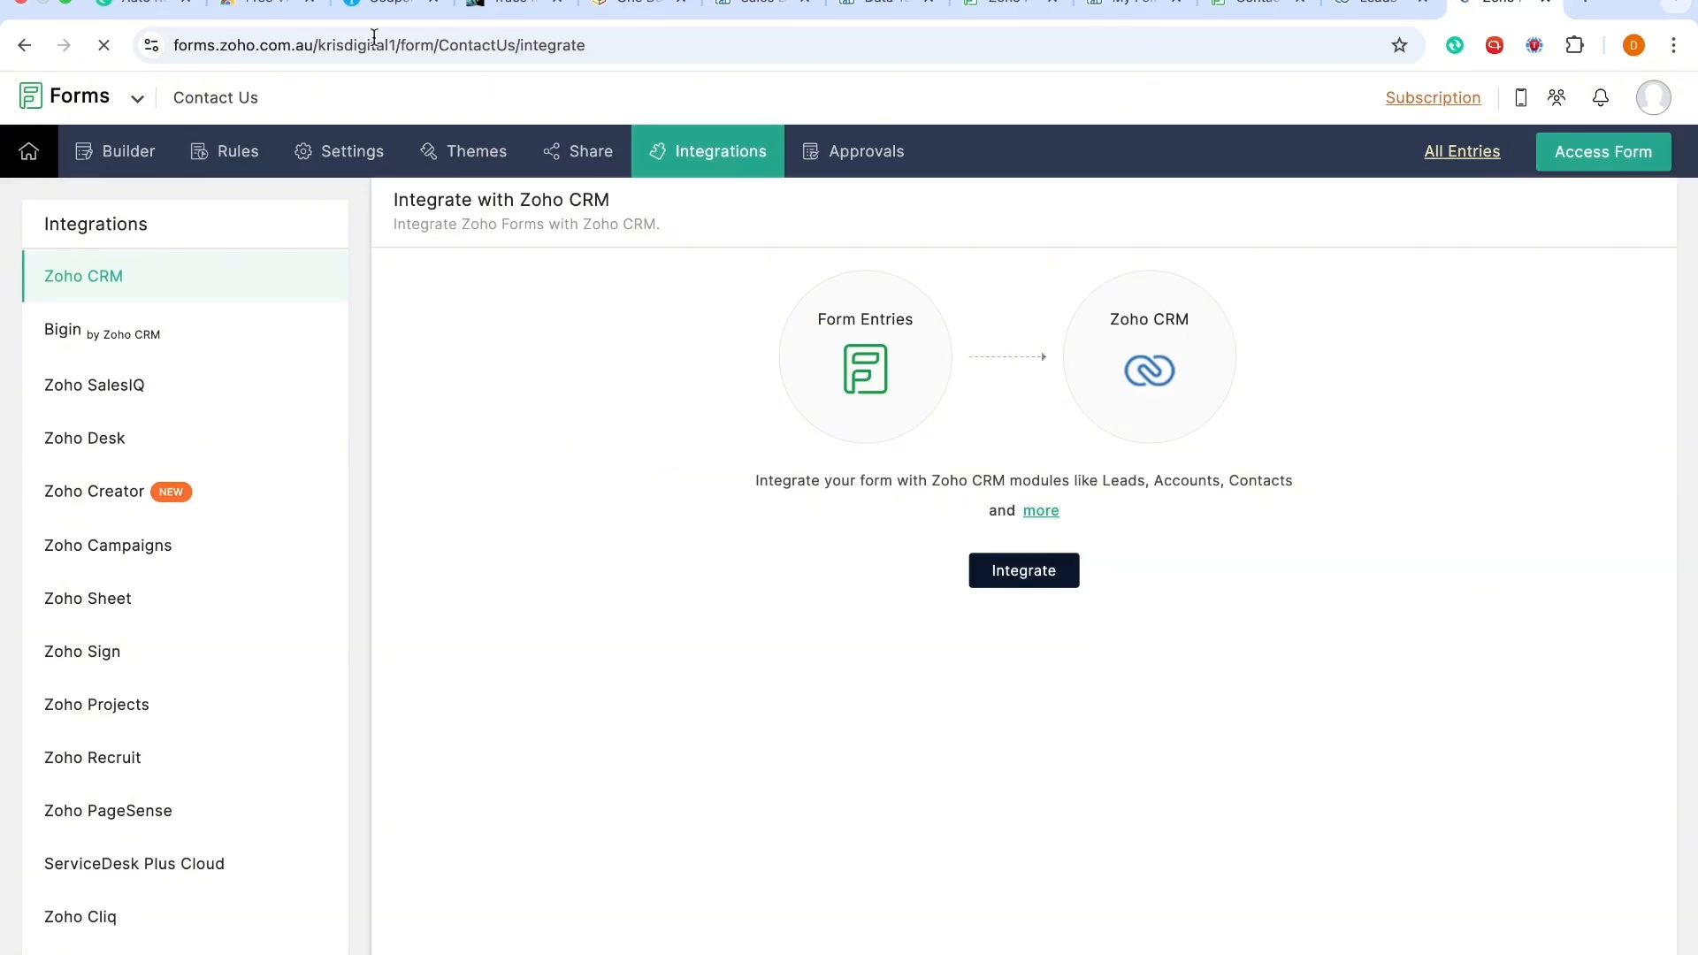
Step: Return to My Forms and reopen the Contact Us form in the builder
mouse_move(35, 152)
left_click(92, 246)
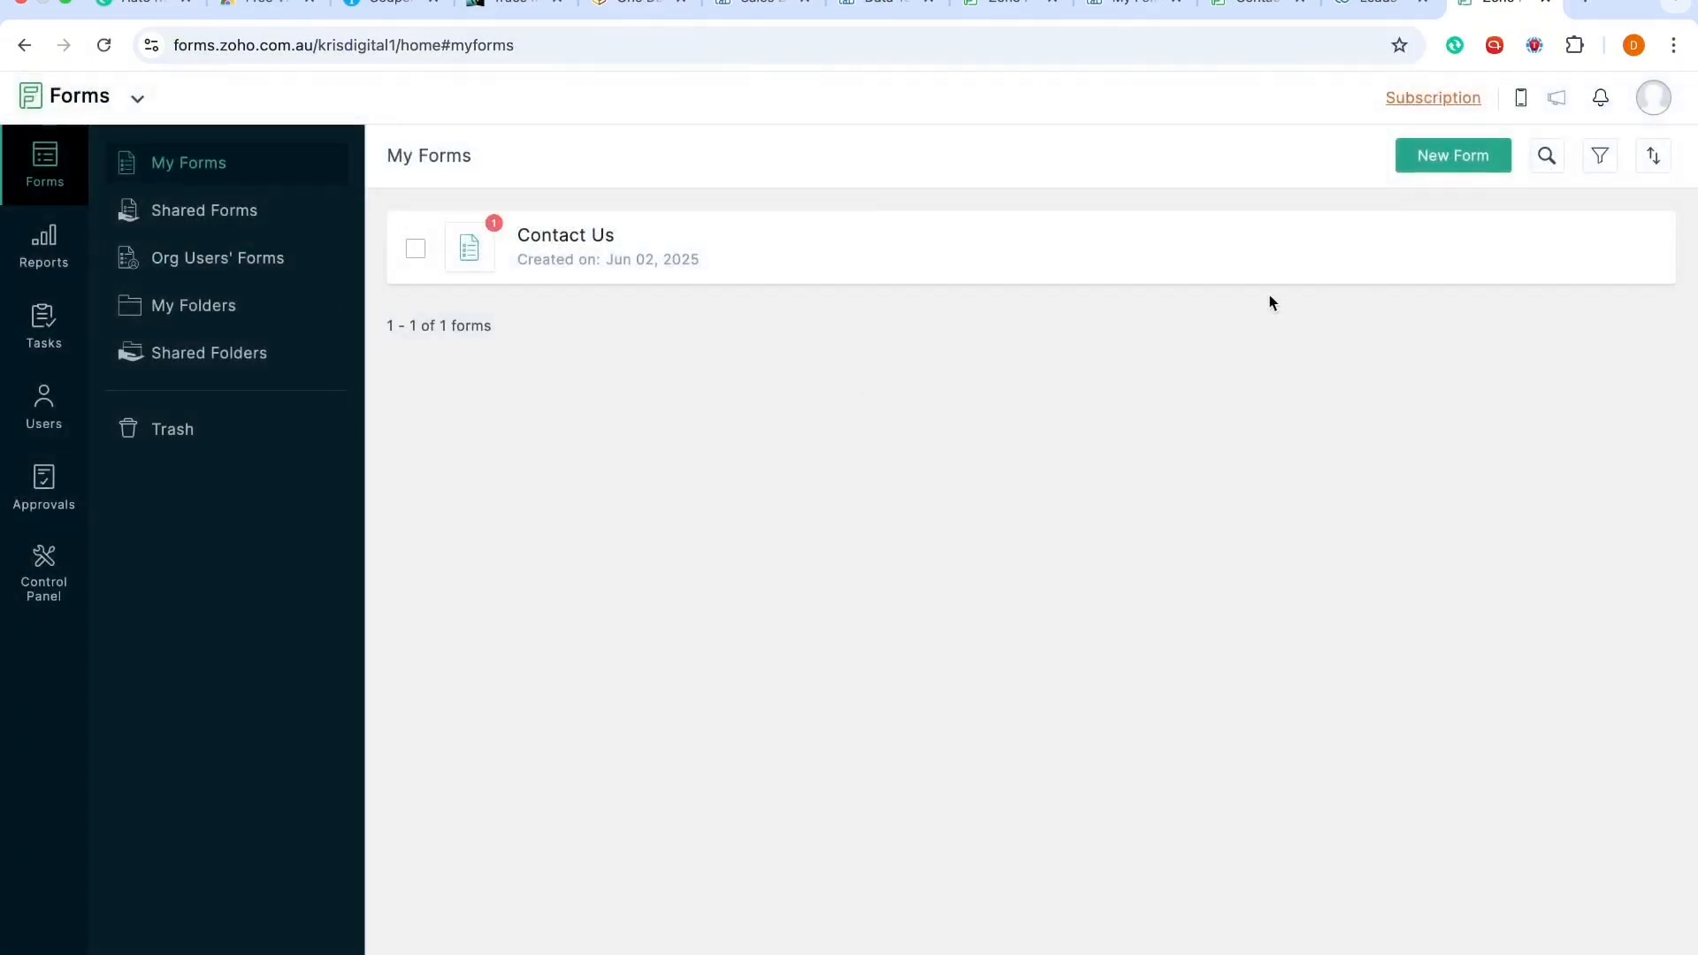
mouse_move(1373, 248)
left_click(1304, 250)
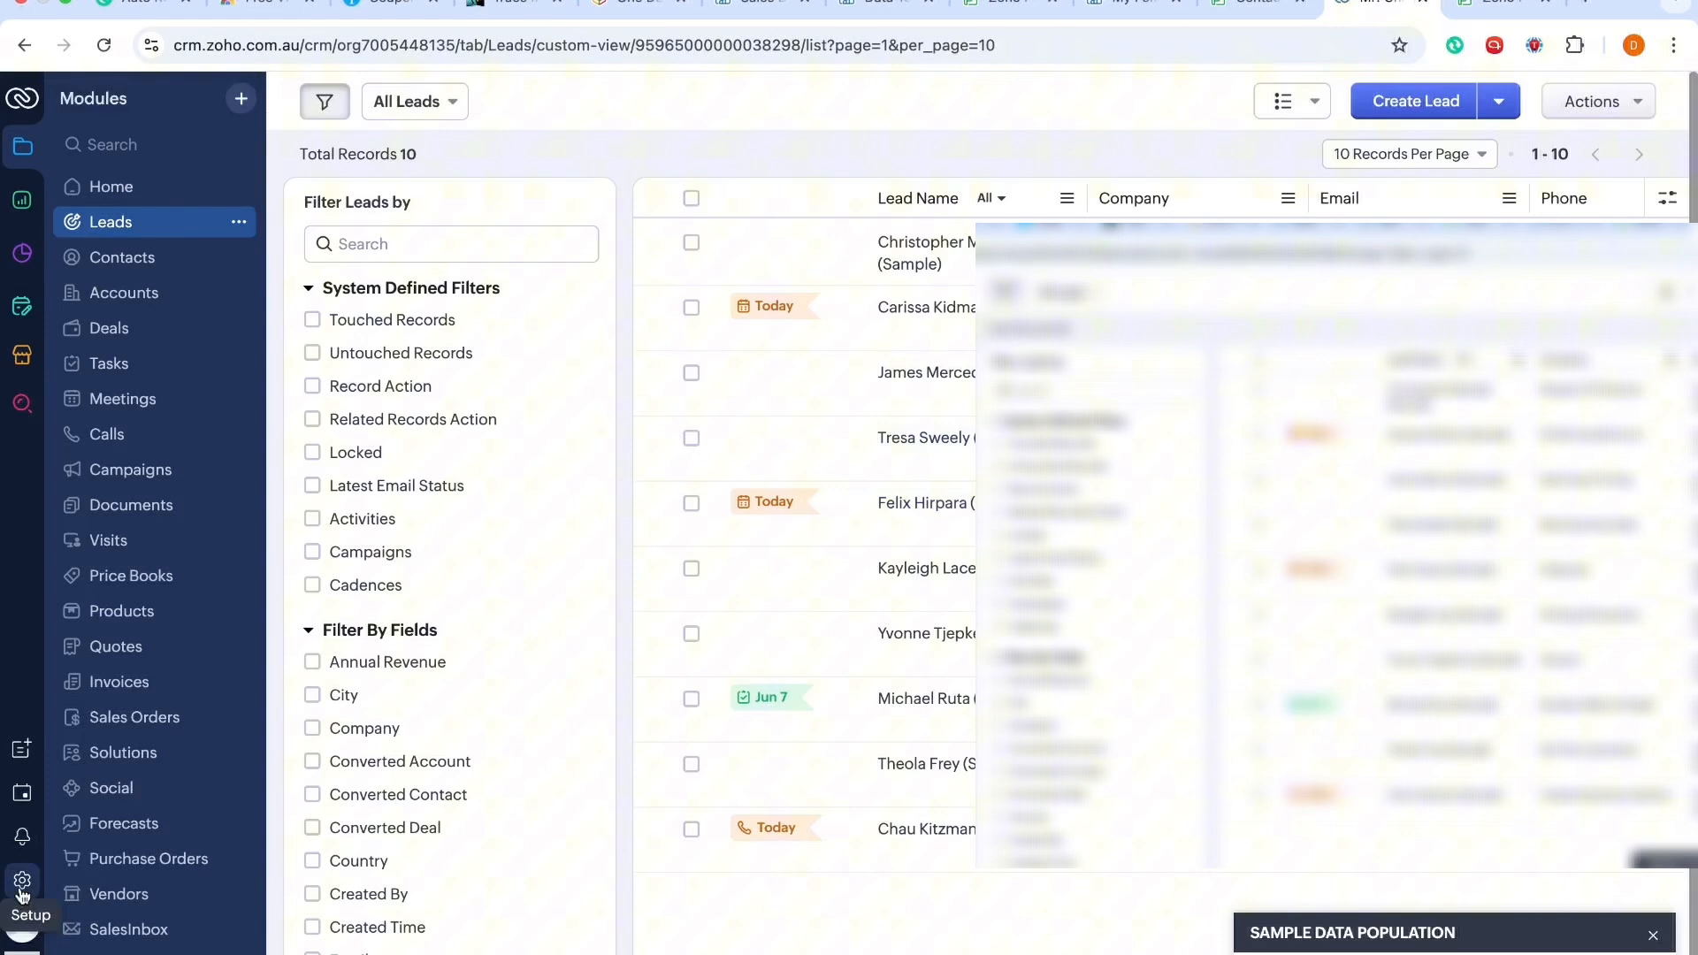
Step: Open the CRM setup area at Personal Settings and browse its menu
left_click(22, 880)
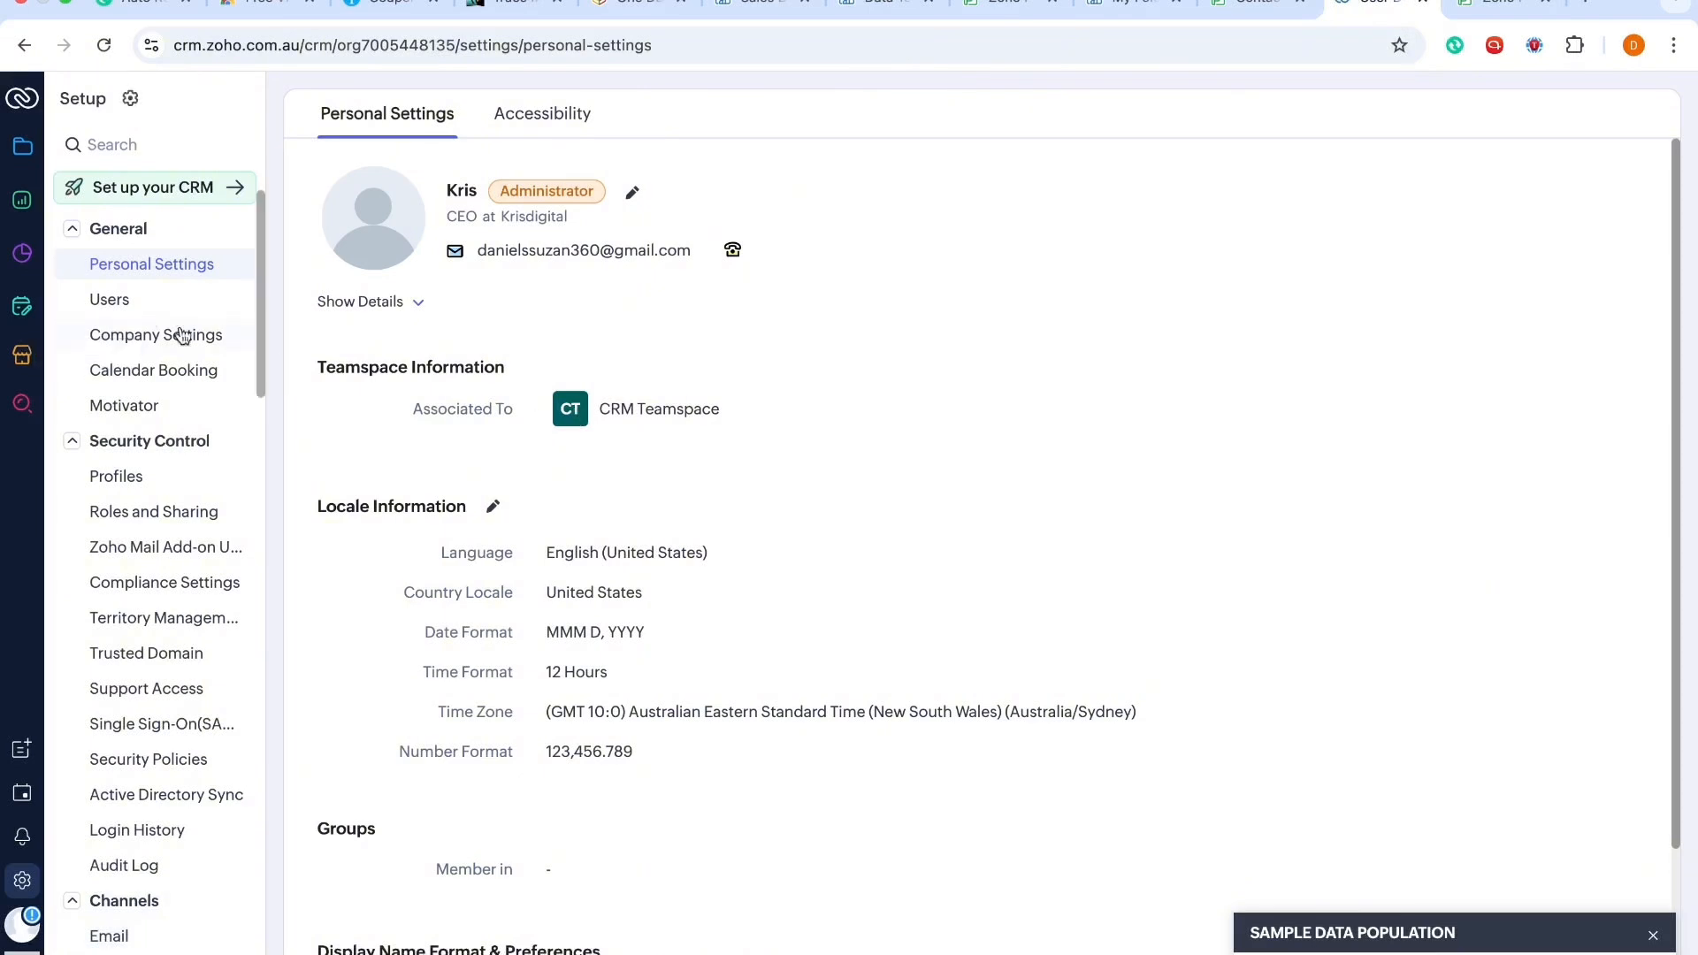
scroll(173, 486, "down", 2)
scroll(177, 491, "up", 1)
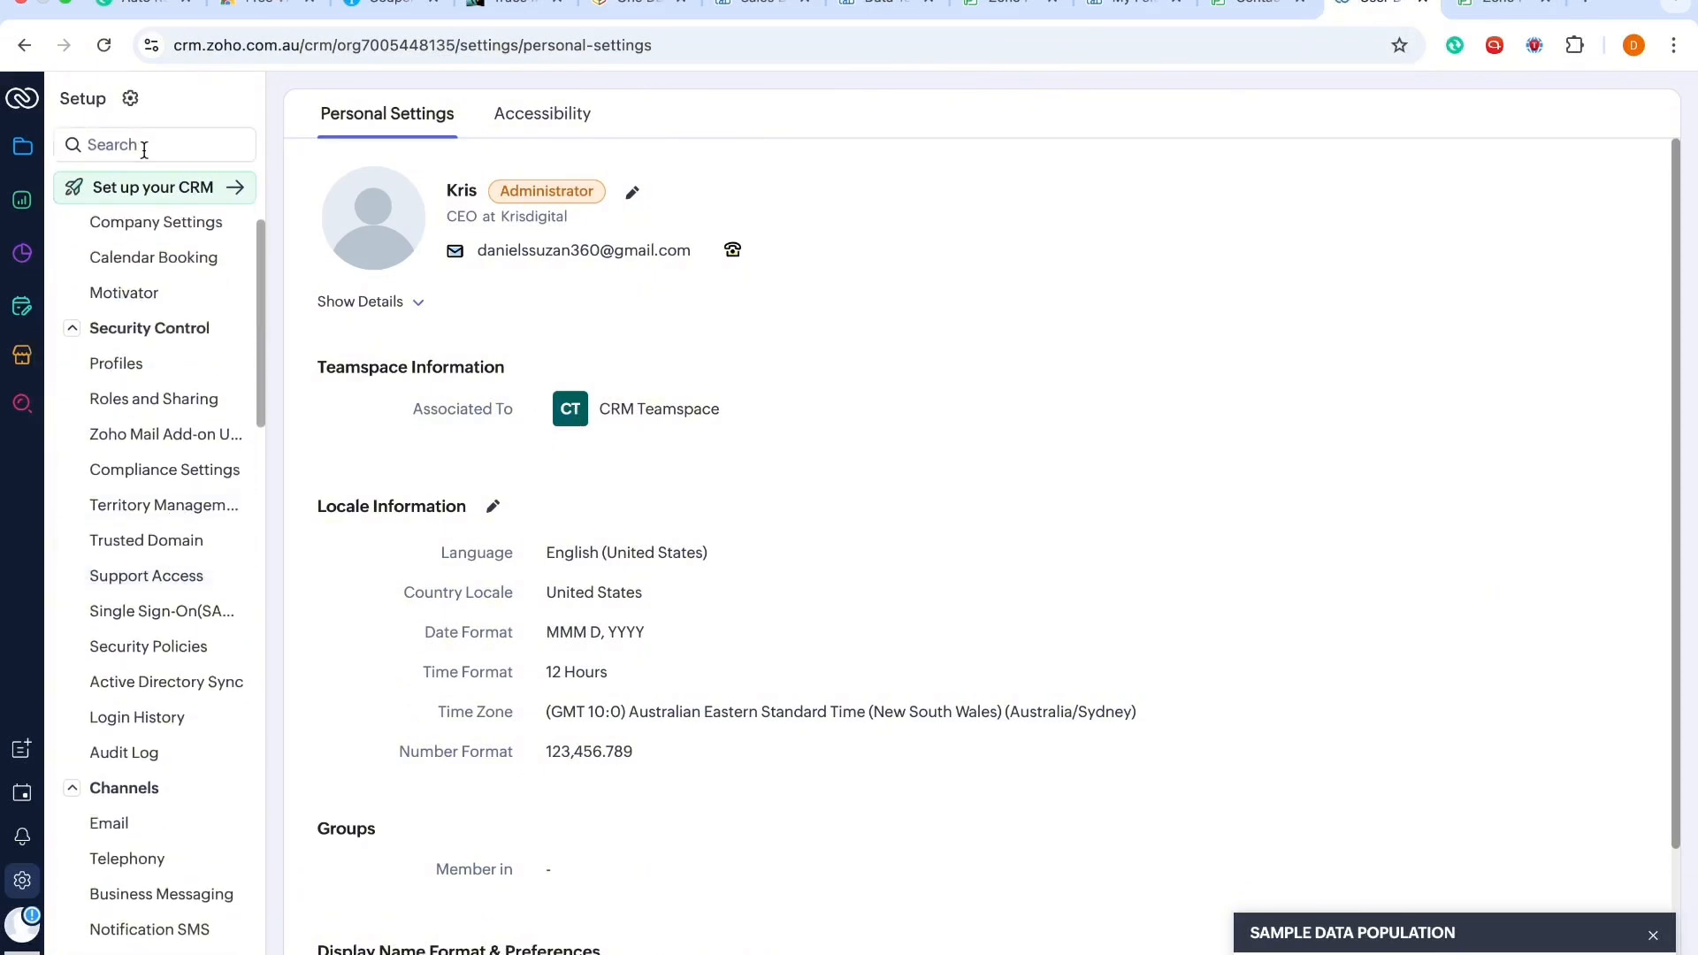
Step: Find Modules in the setup search and open the Standard layout of the Leads module
left_click(142, 146)
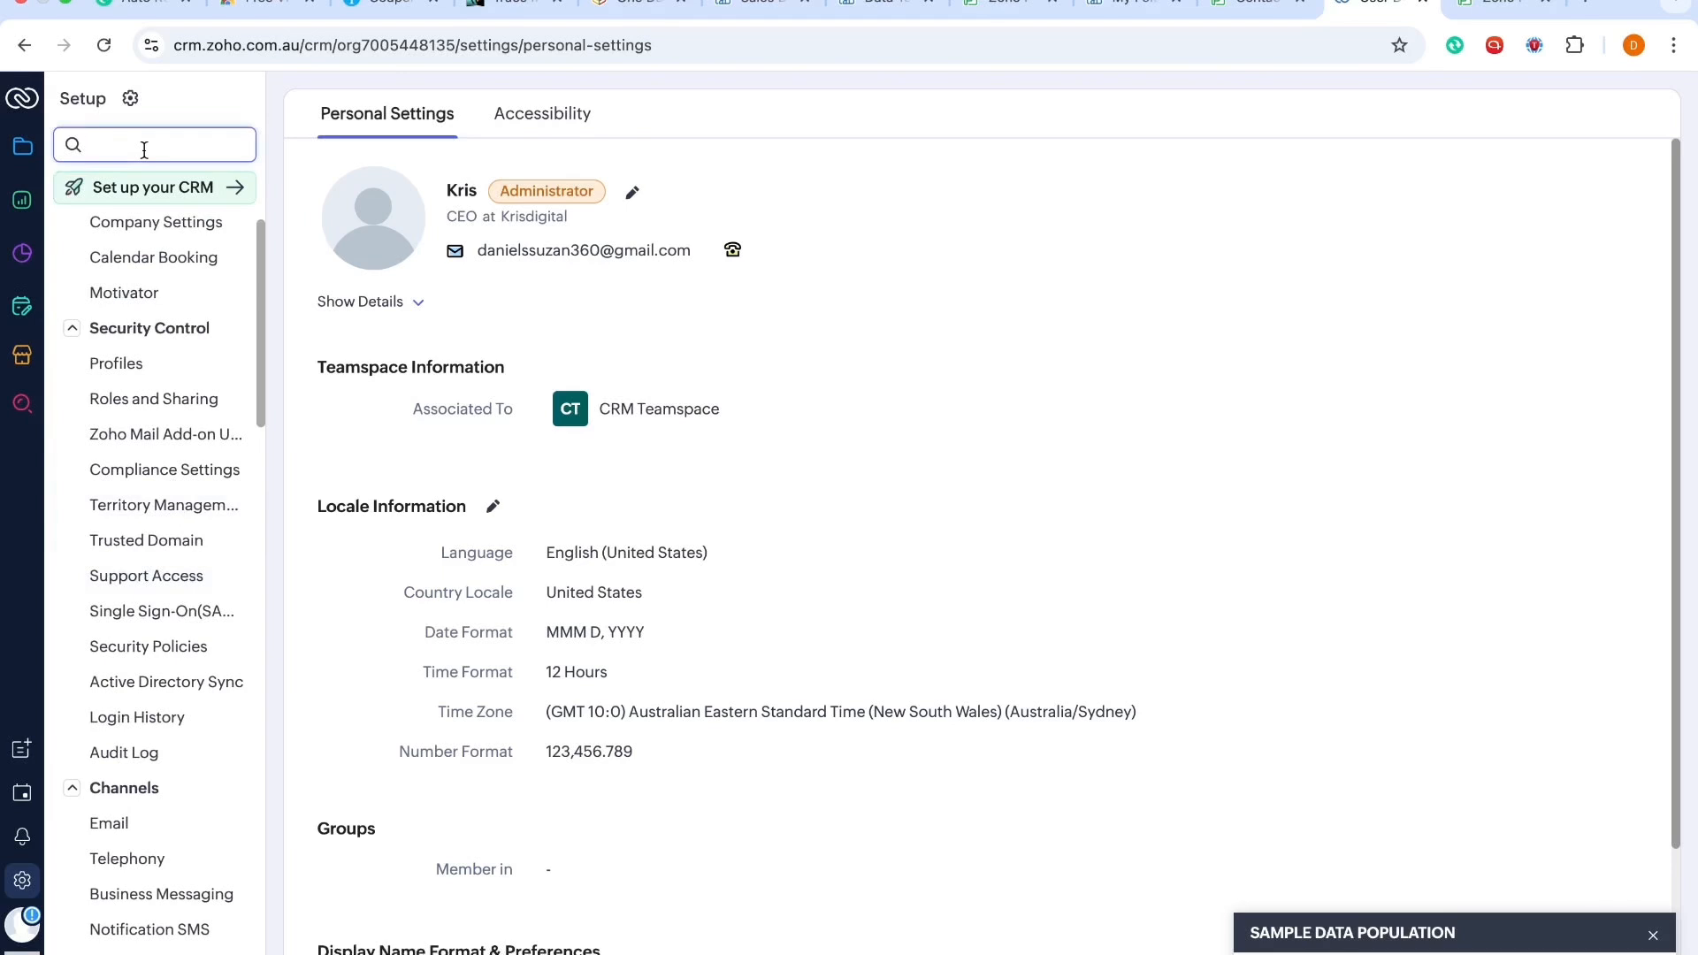
type("modules")
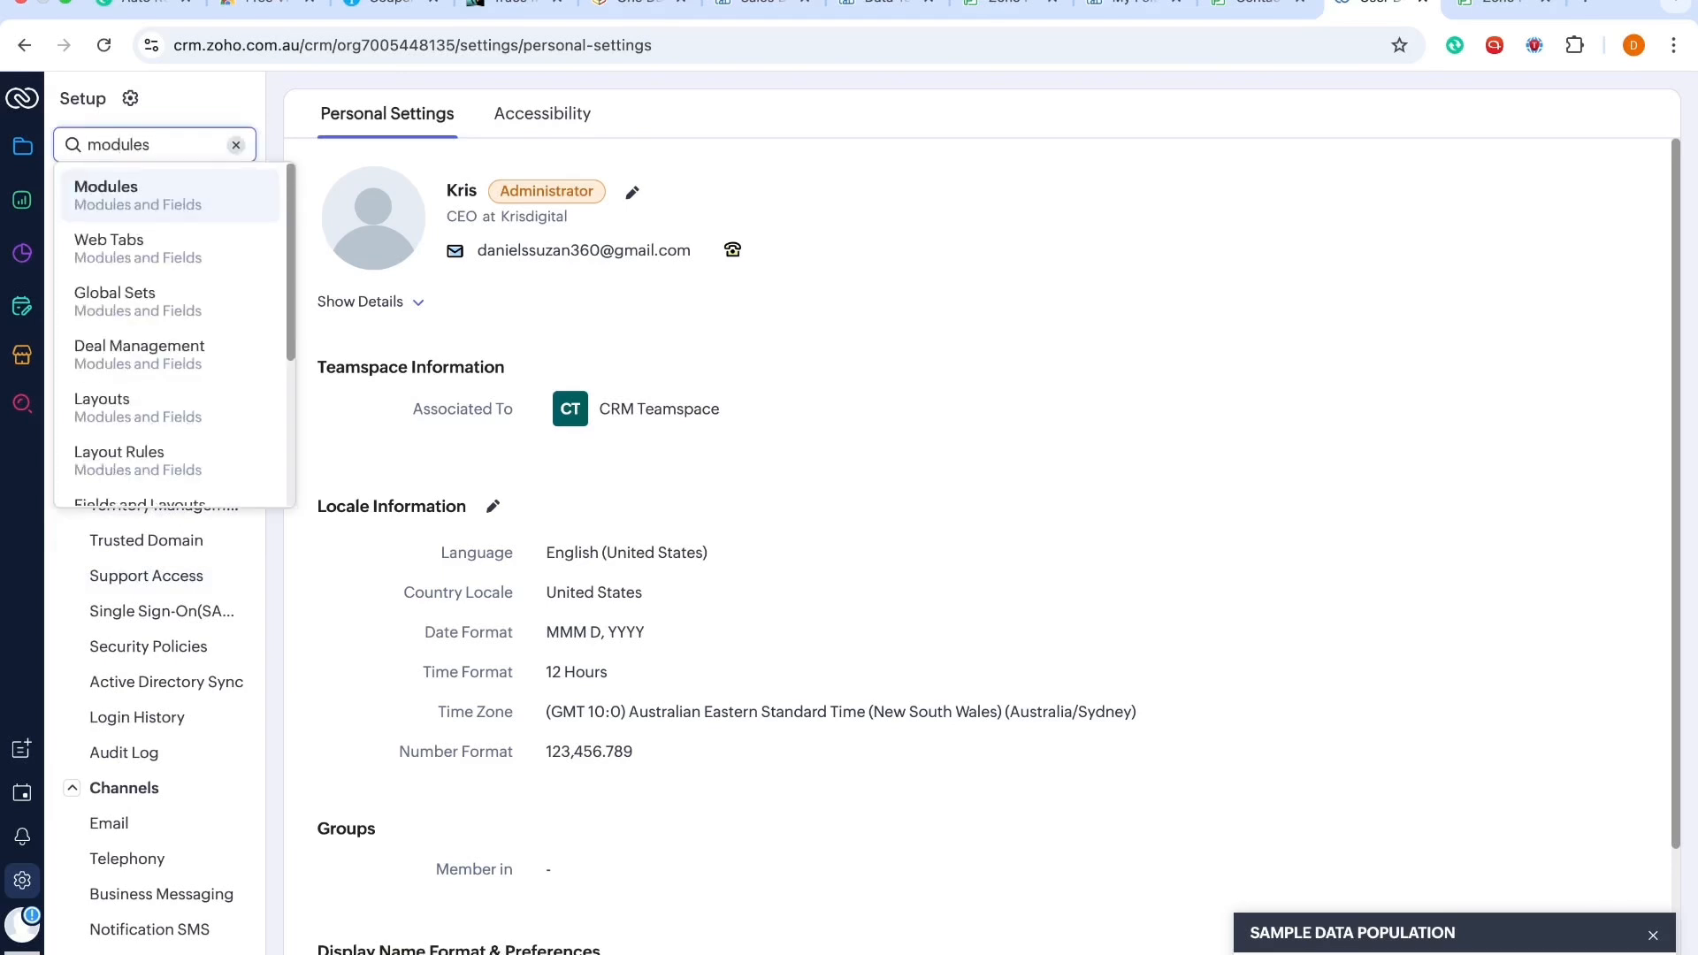
left_click(97, 207)
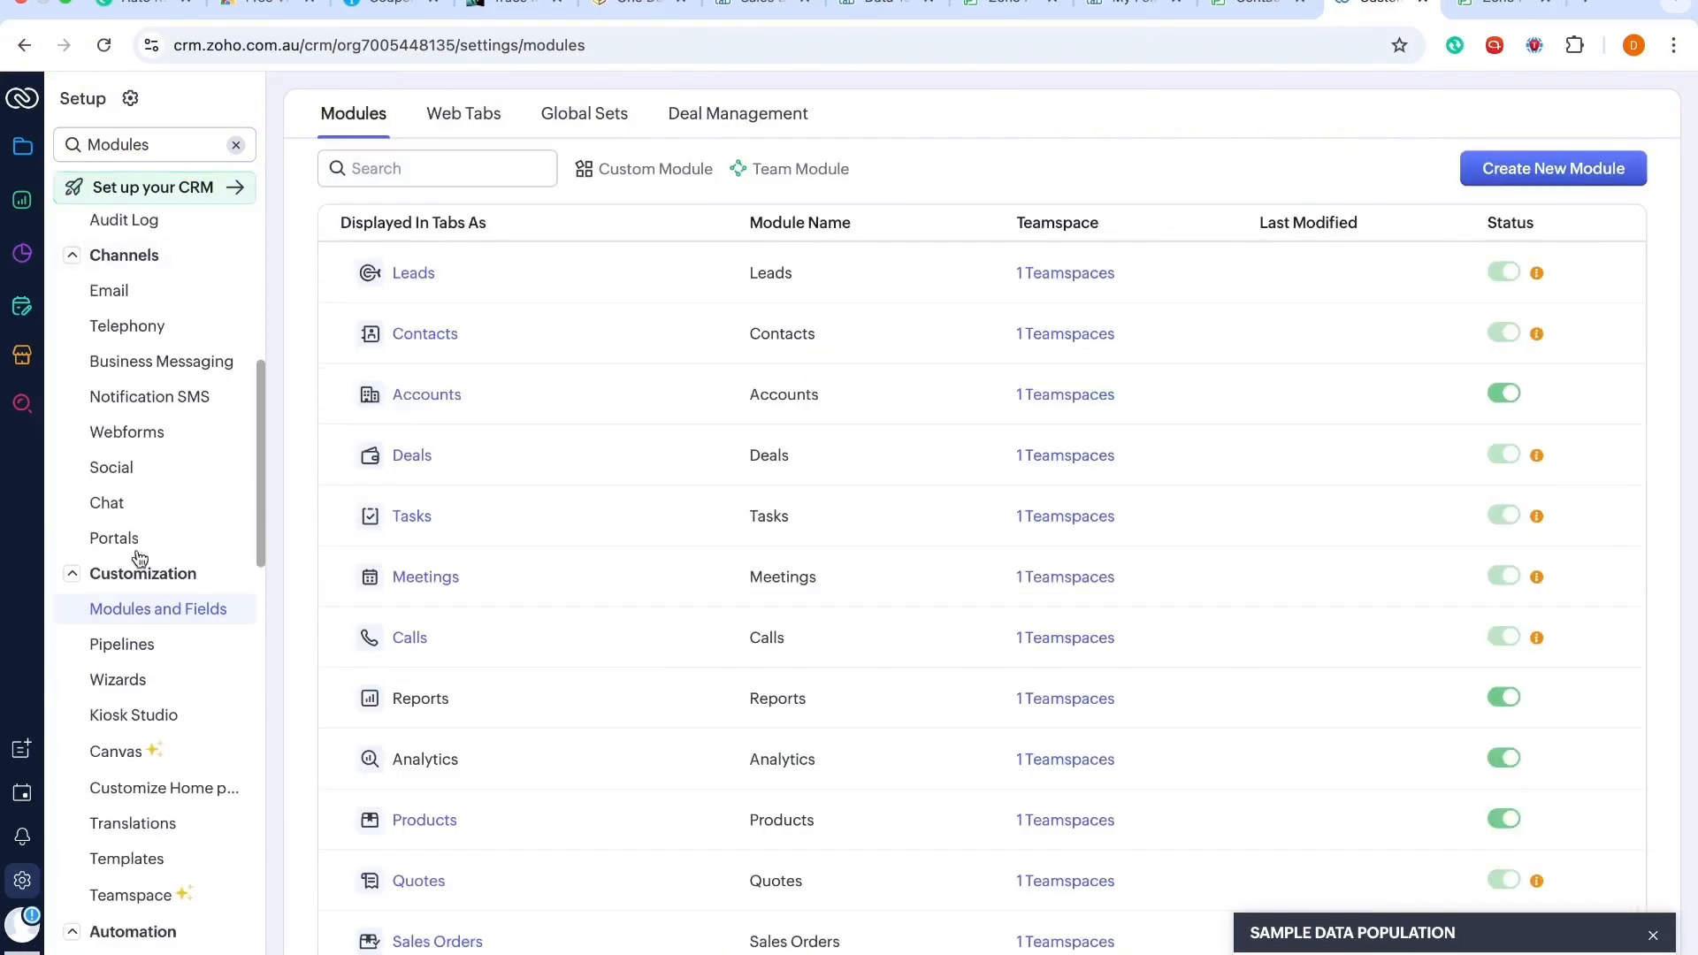
left_click(408, 276)
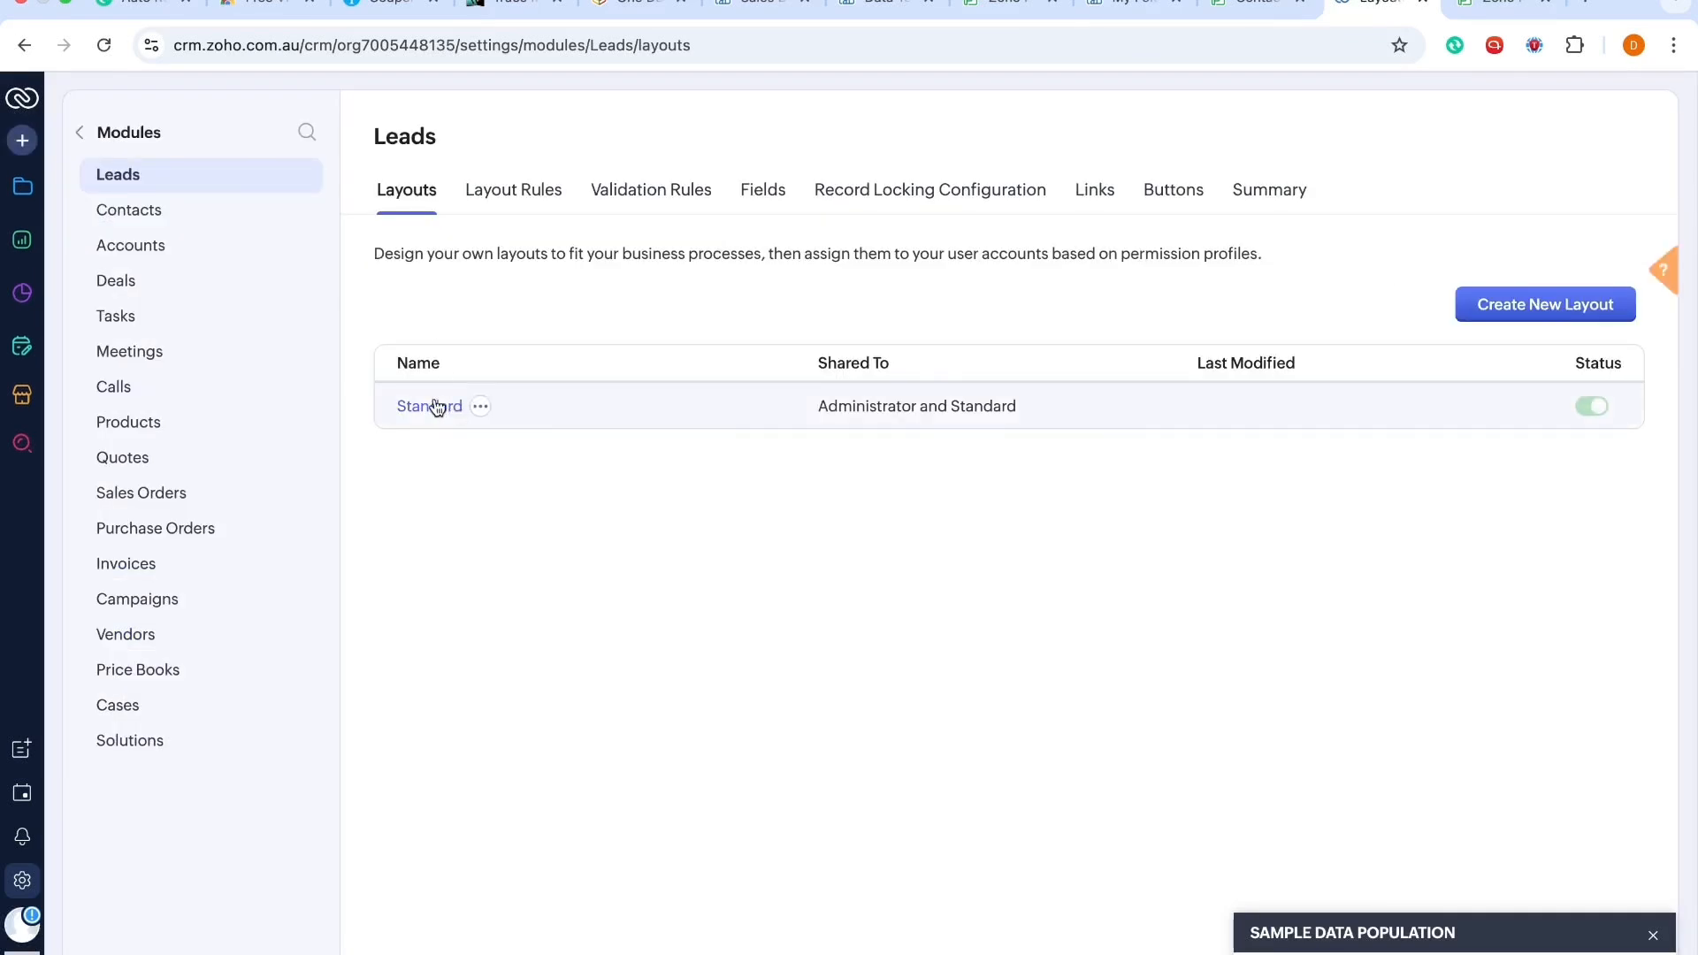
left_click(437, 406)
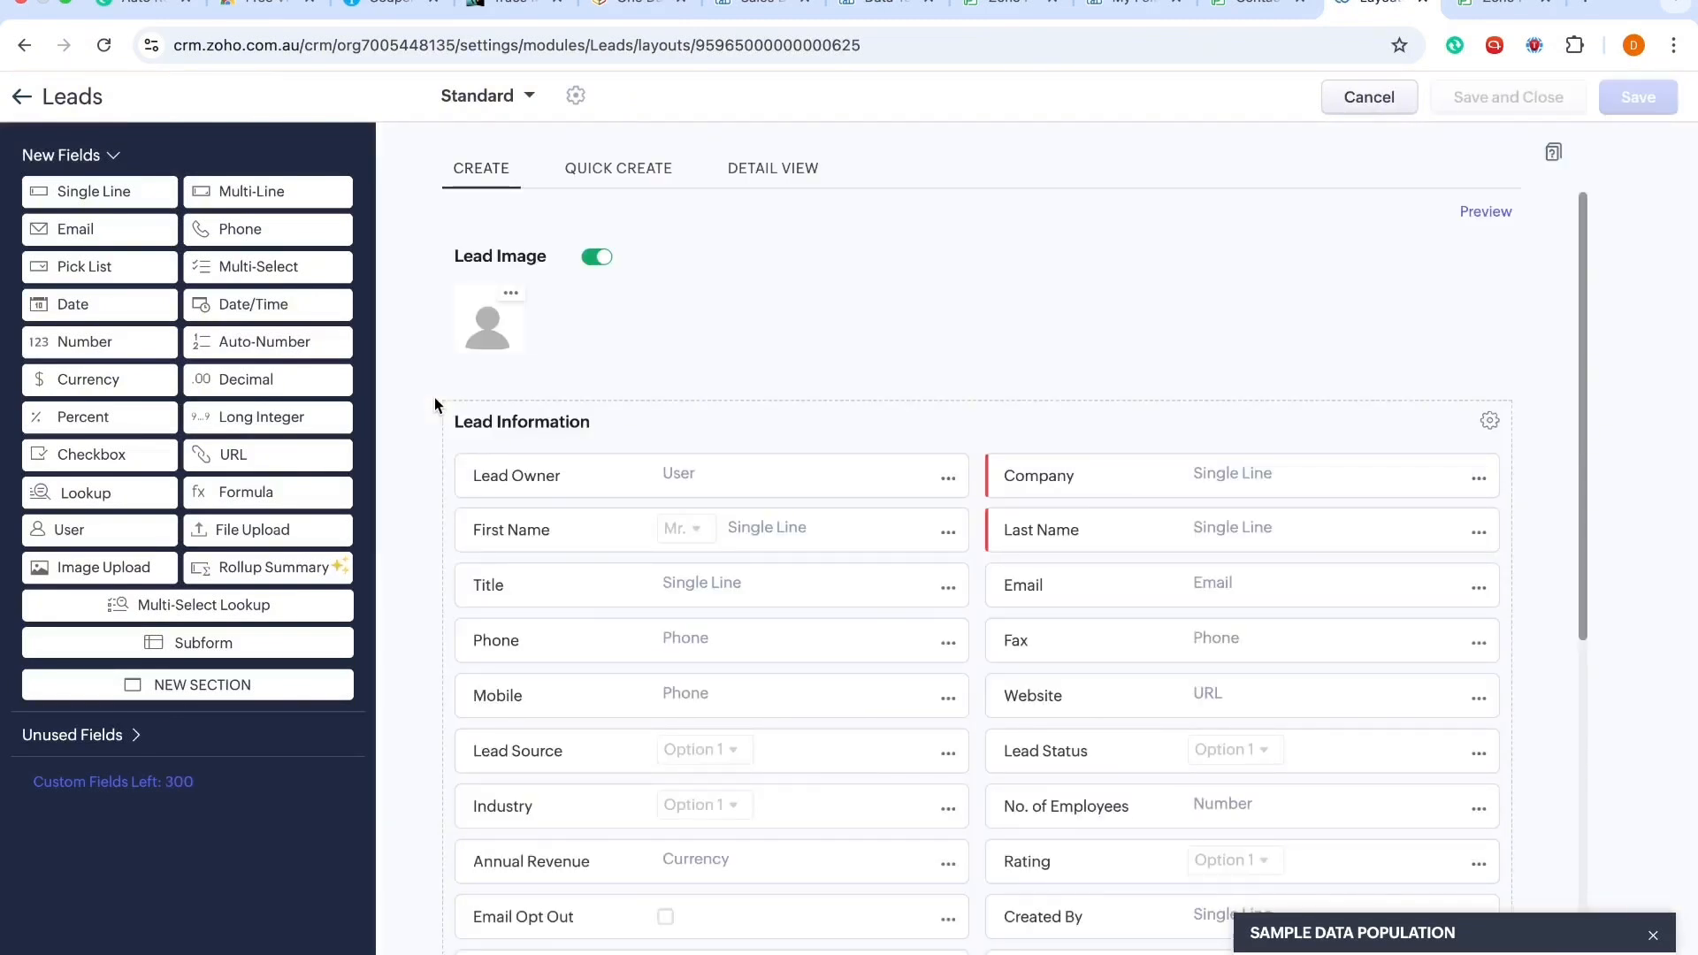
Step: Try to remove the No. of Employees field from the Leads layout
scroll(434, 404, "down", 5)
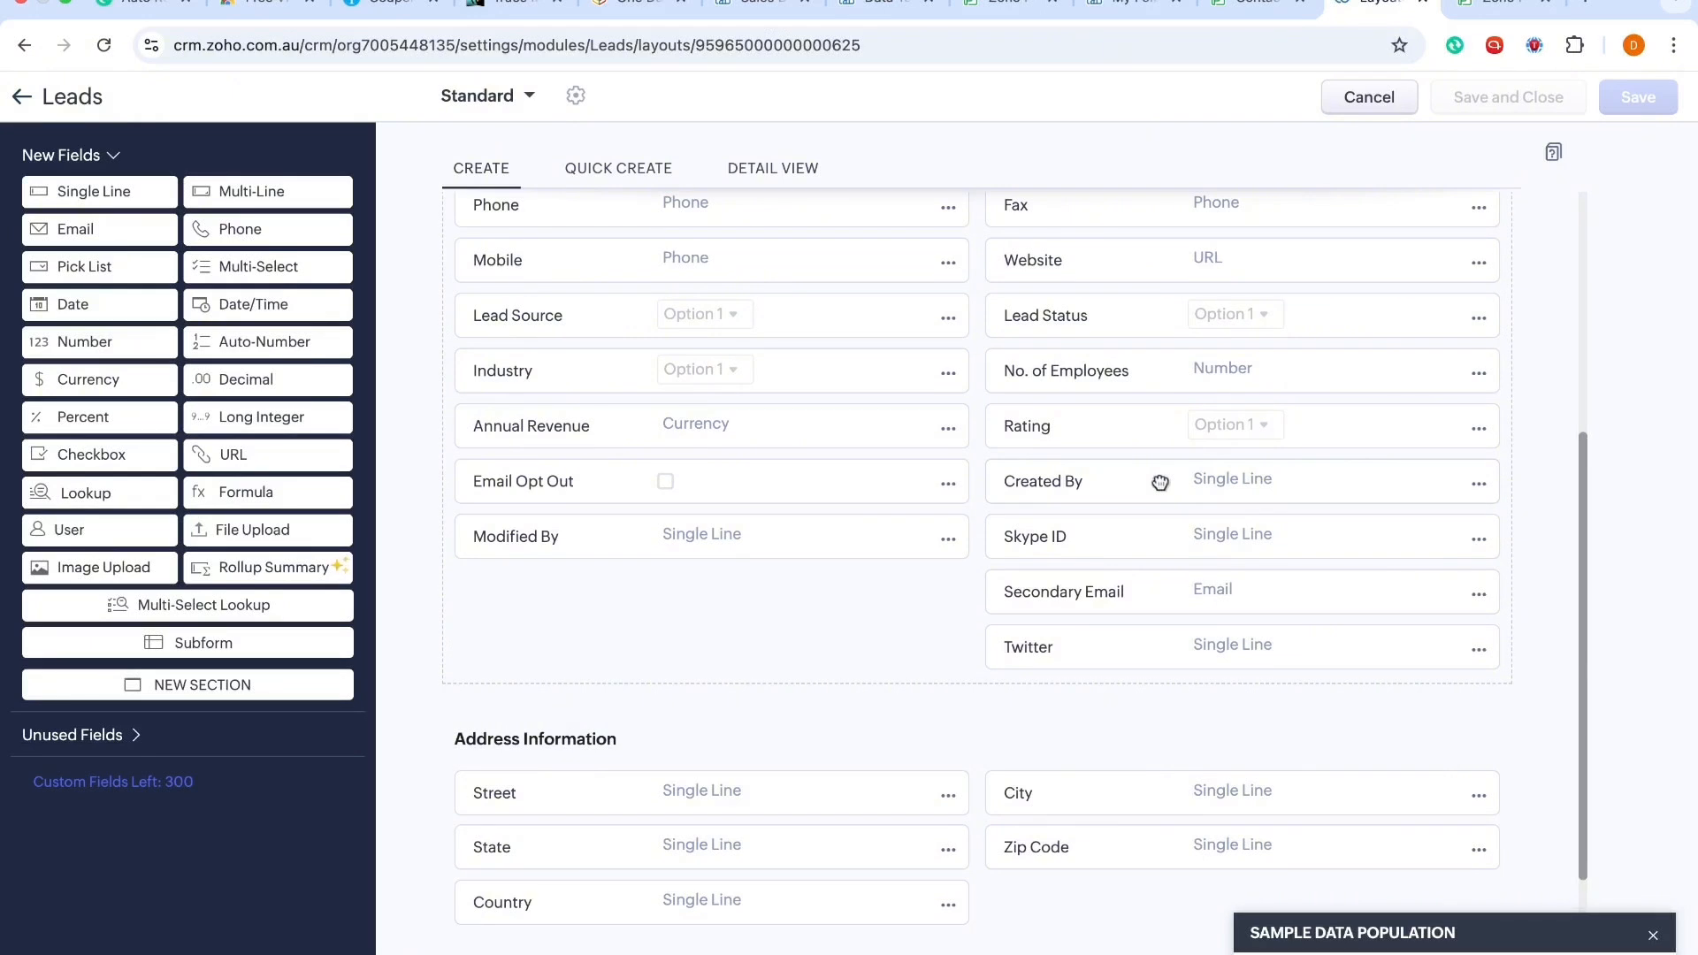
scroll(1154, 477, "up", 1)
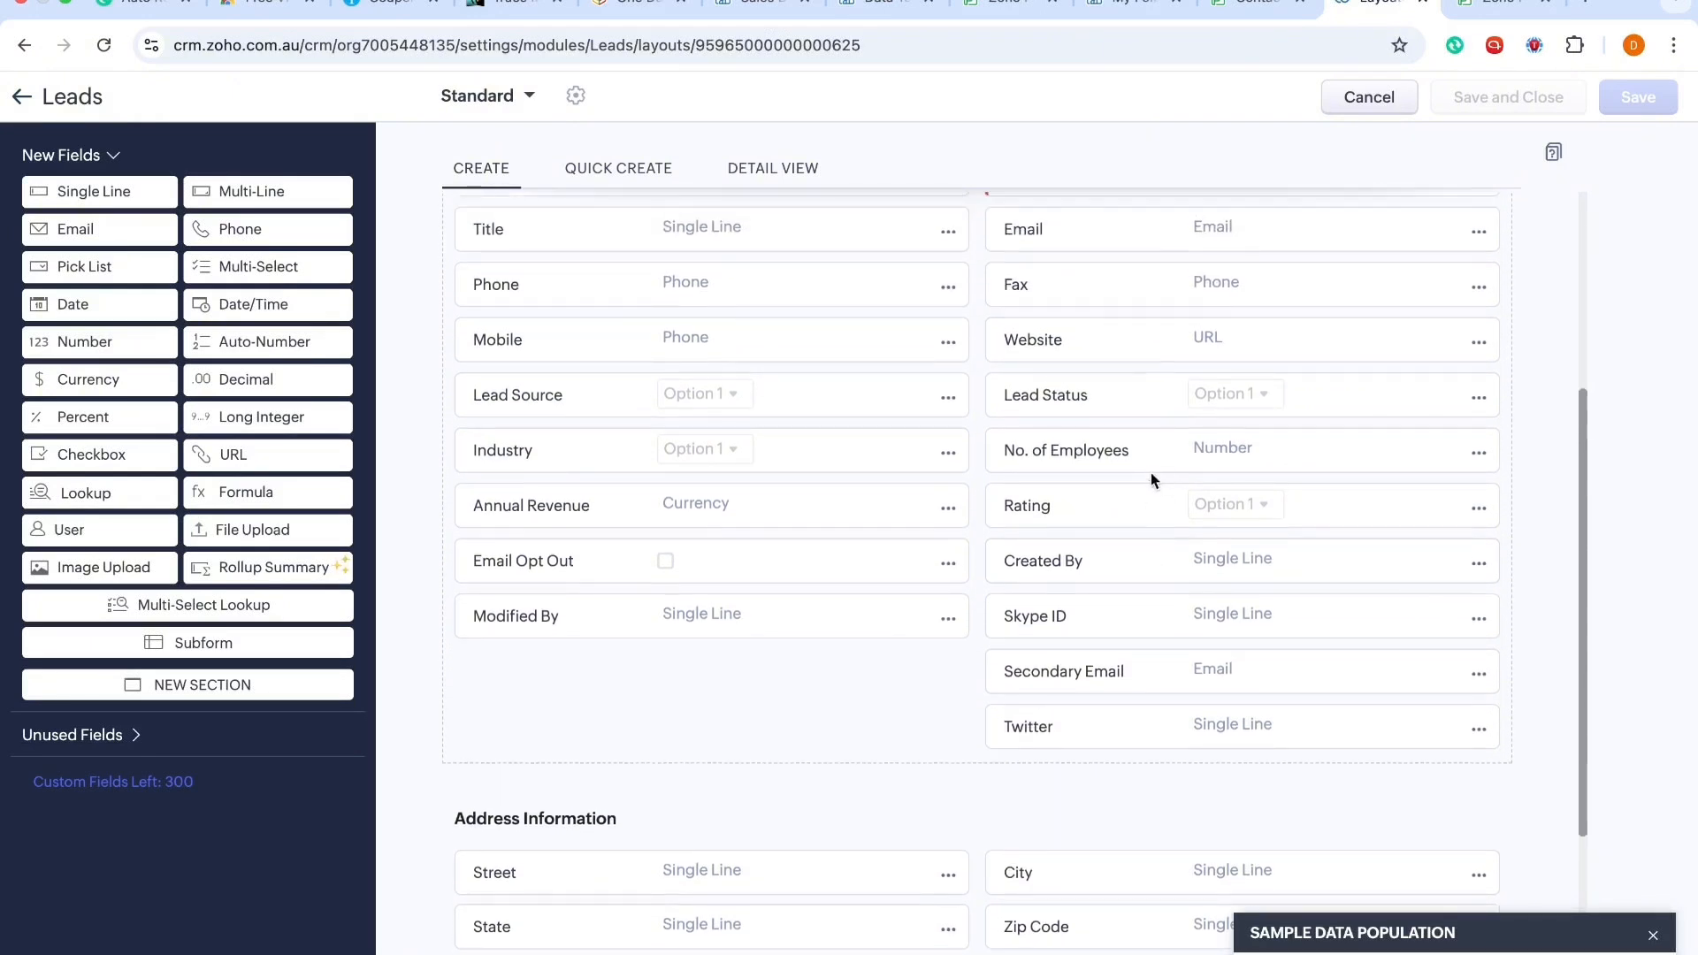
left_click(1478, 453)
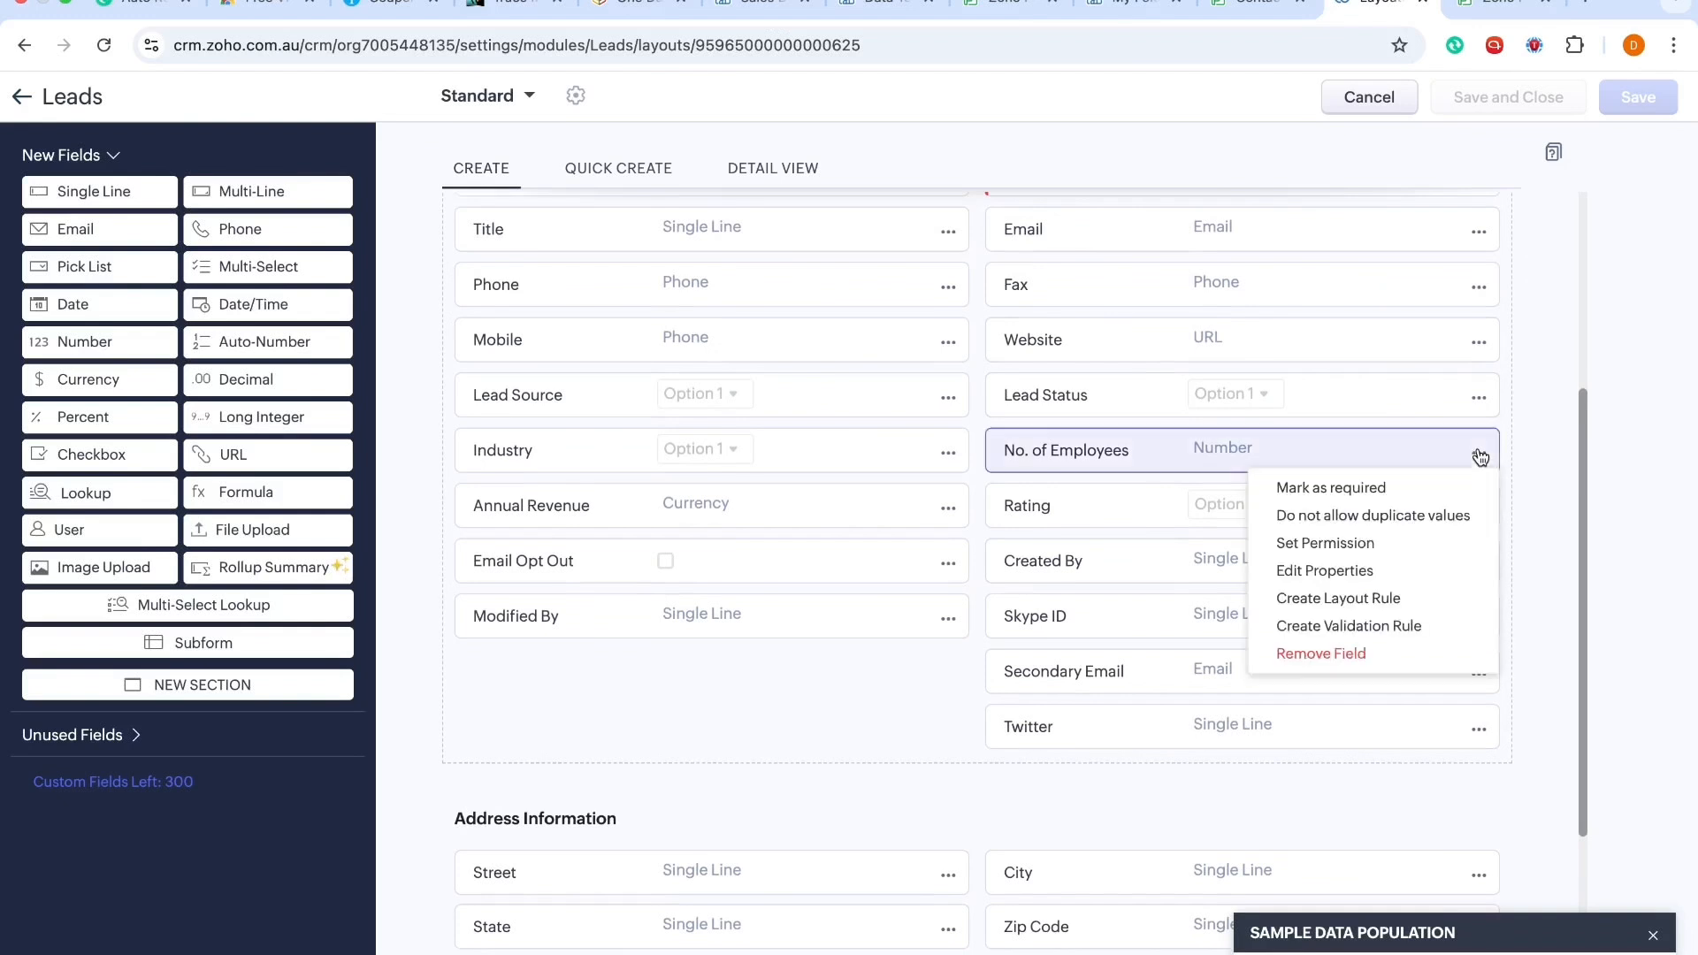
left_click(1341, 654)
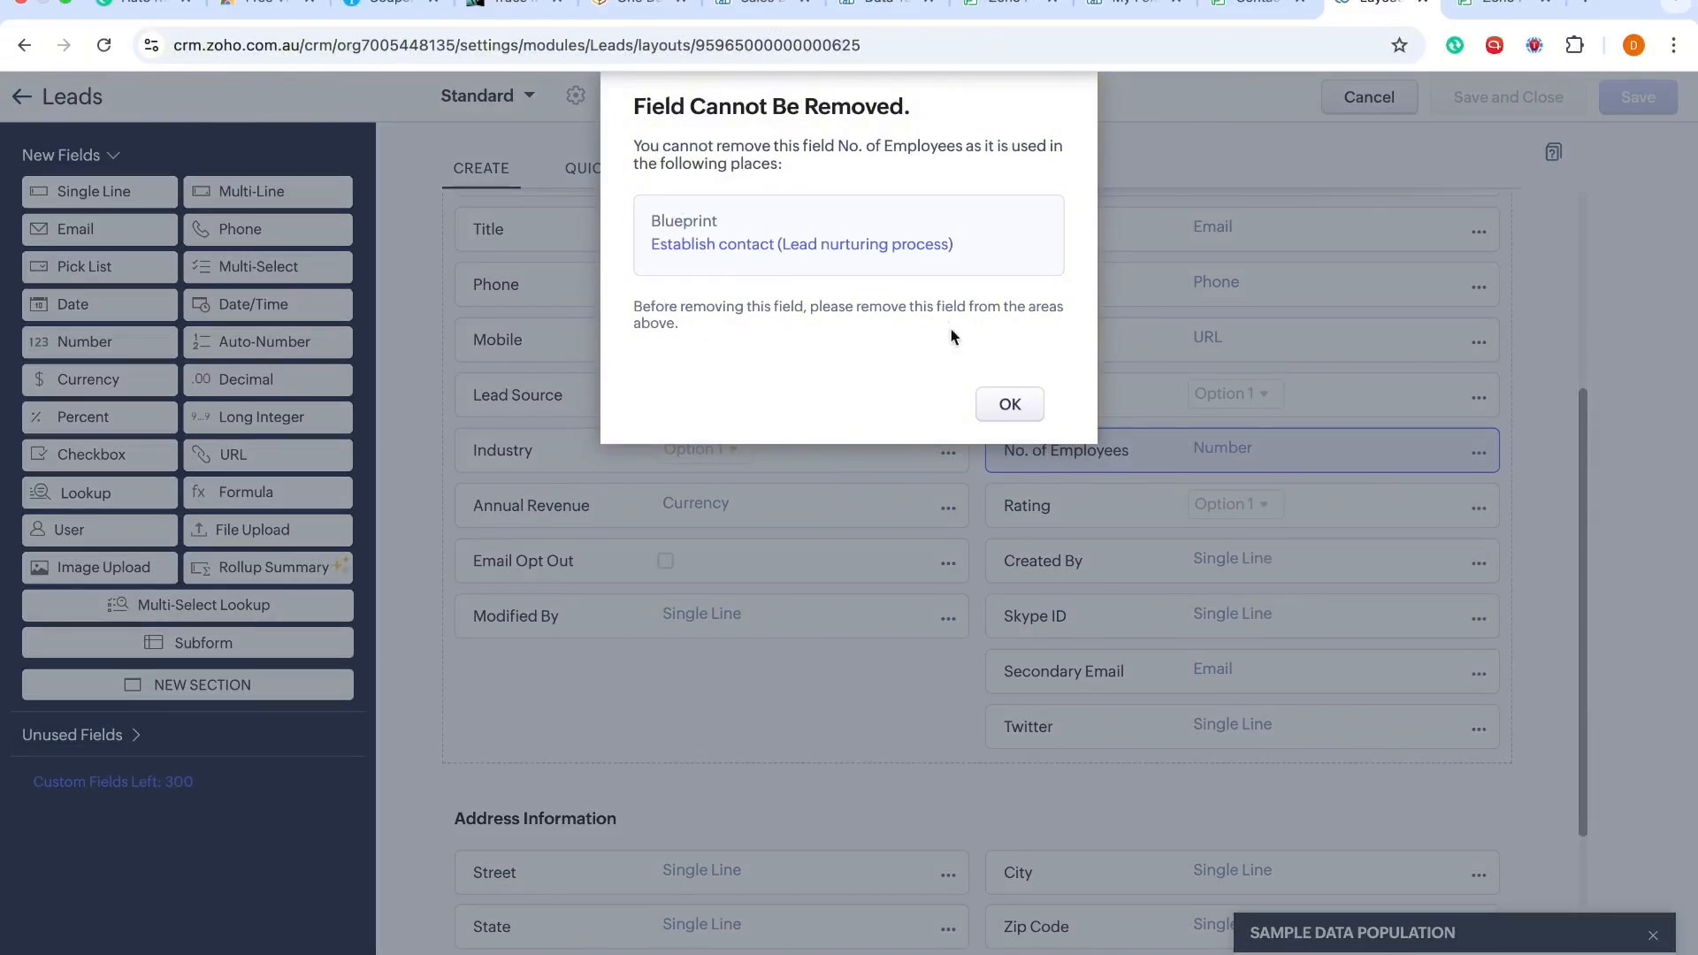
left_click(1009, 403)
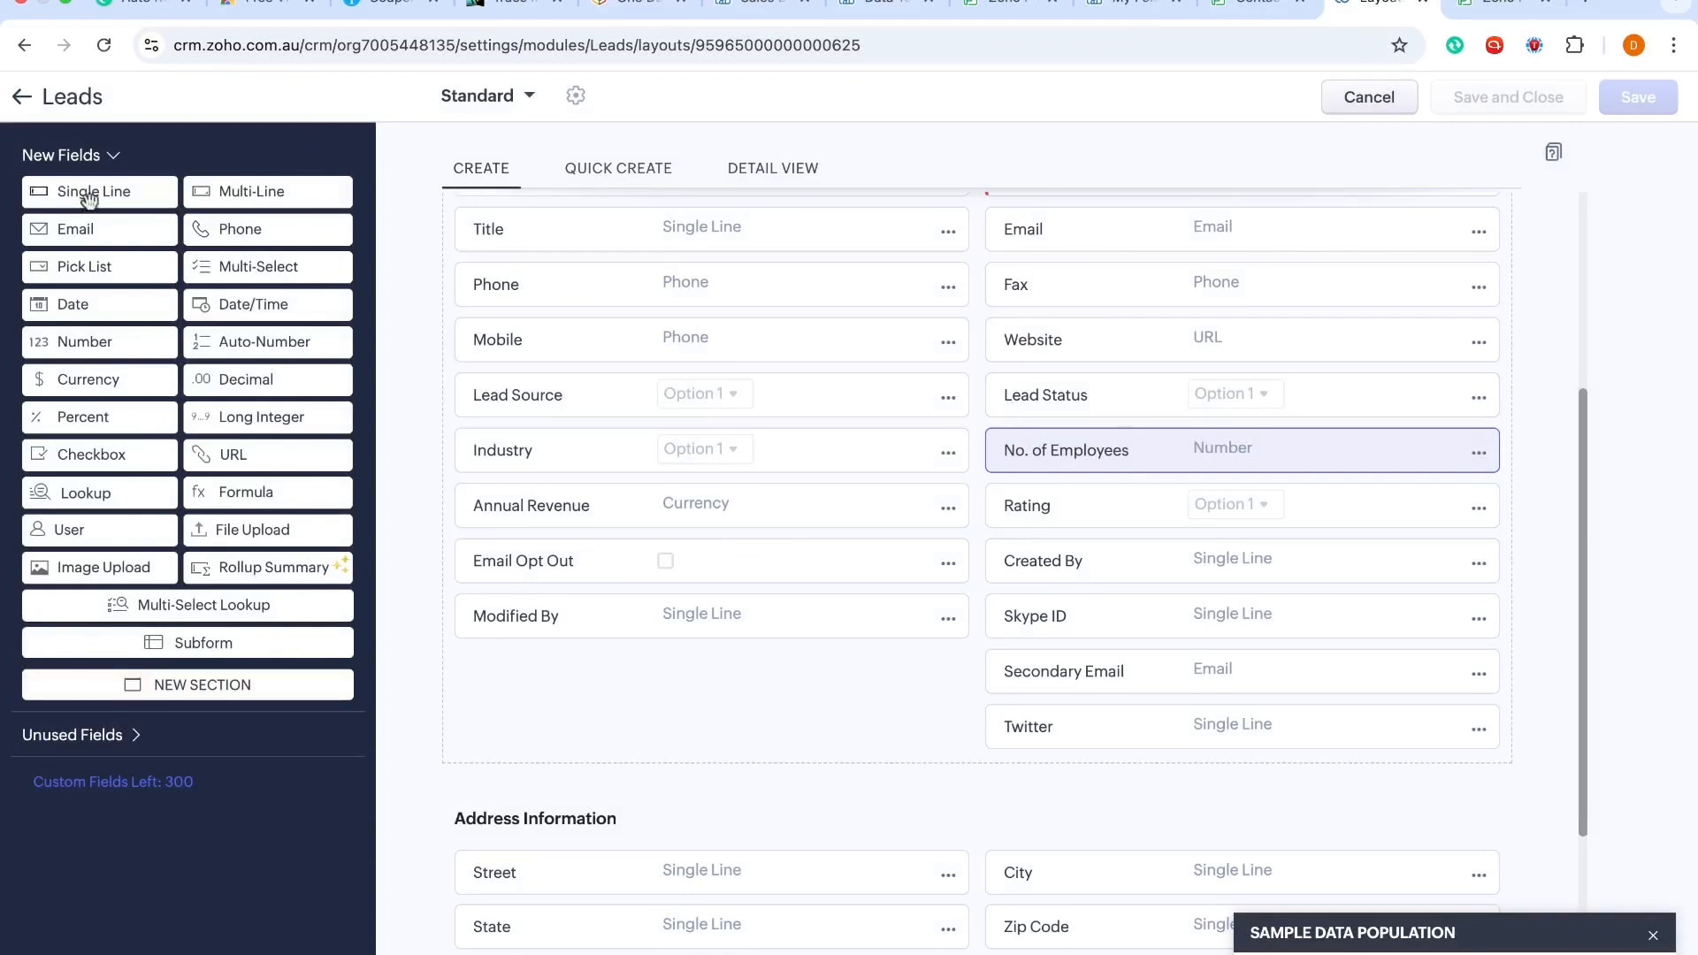
Step: Add a Single Line field below Modified By in the Leads Standard layout
left_click_drag(18, 193, 532, 761)
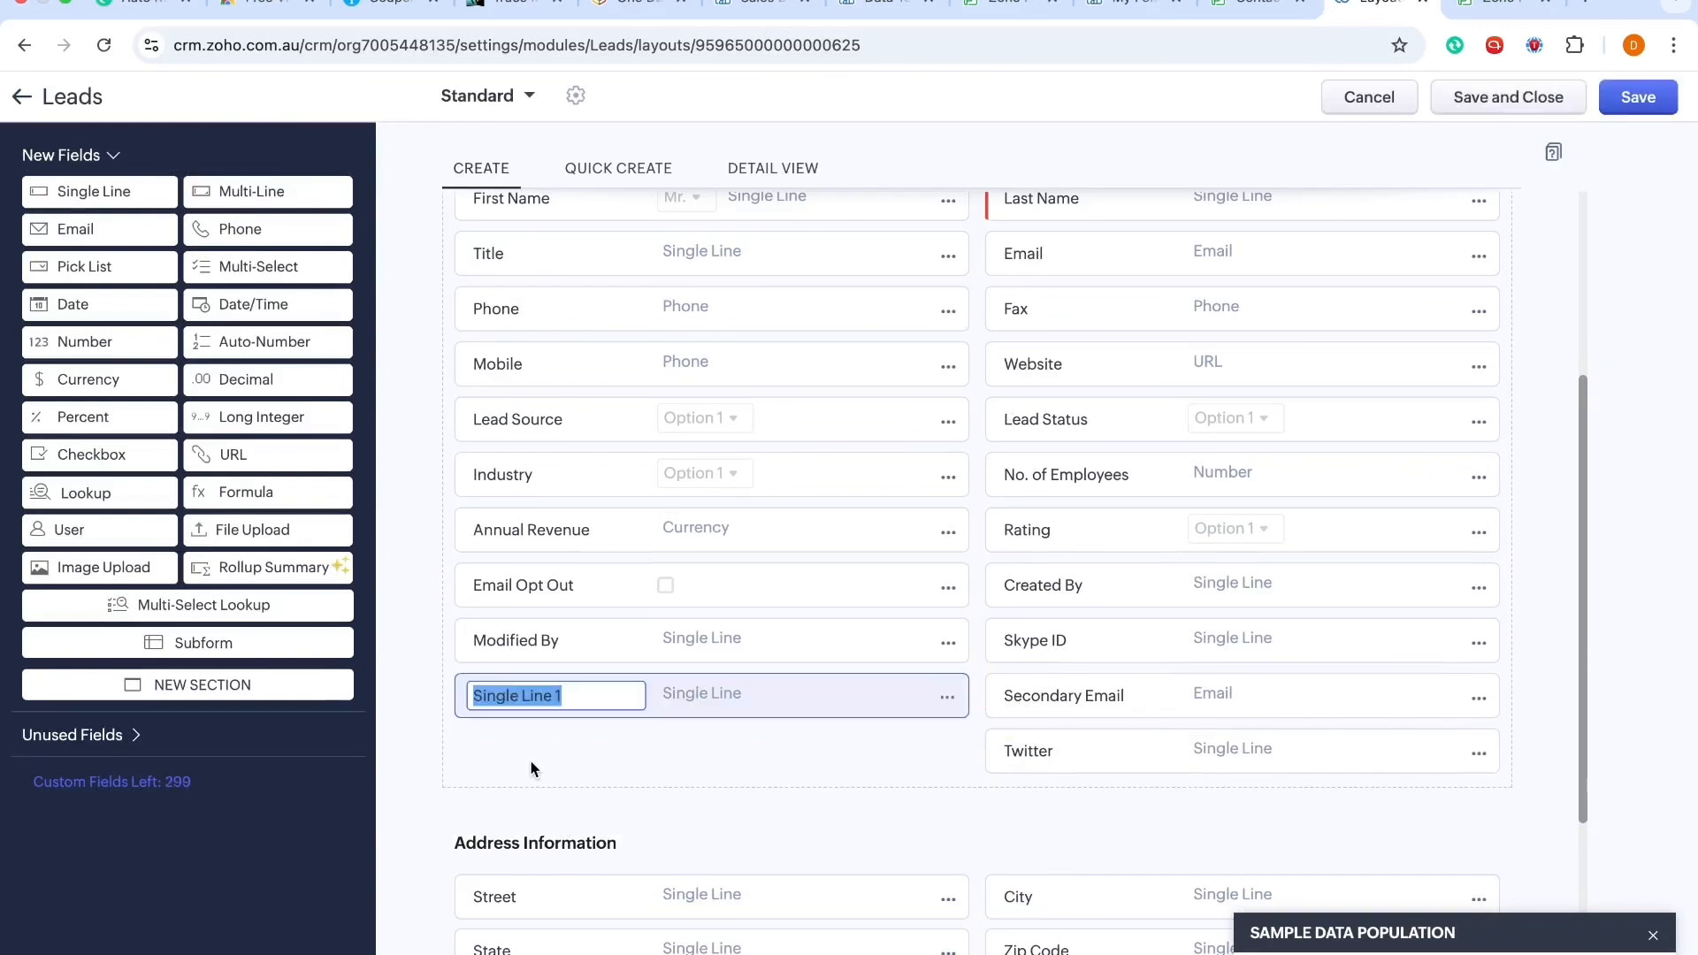
left_click(1503, 5)
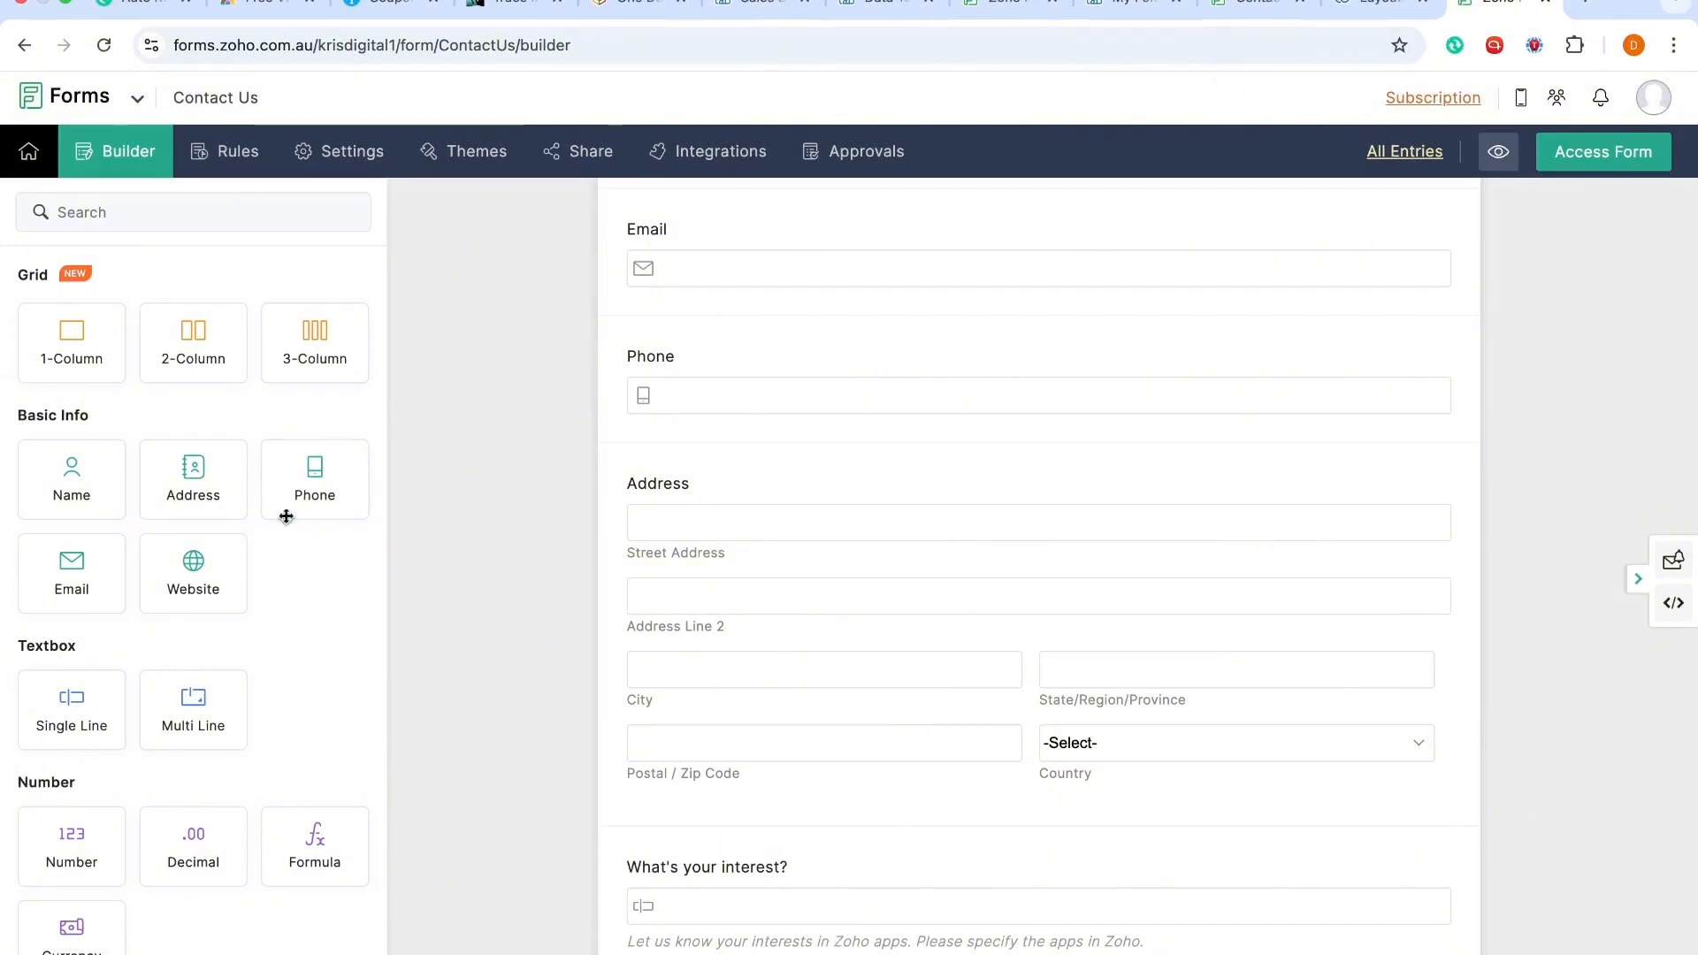
left_click_drag(157, 723, 751, 872)
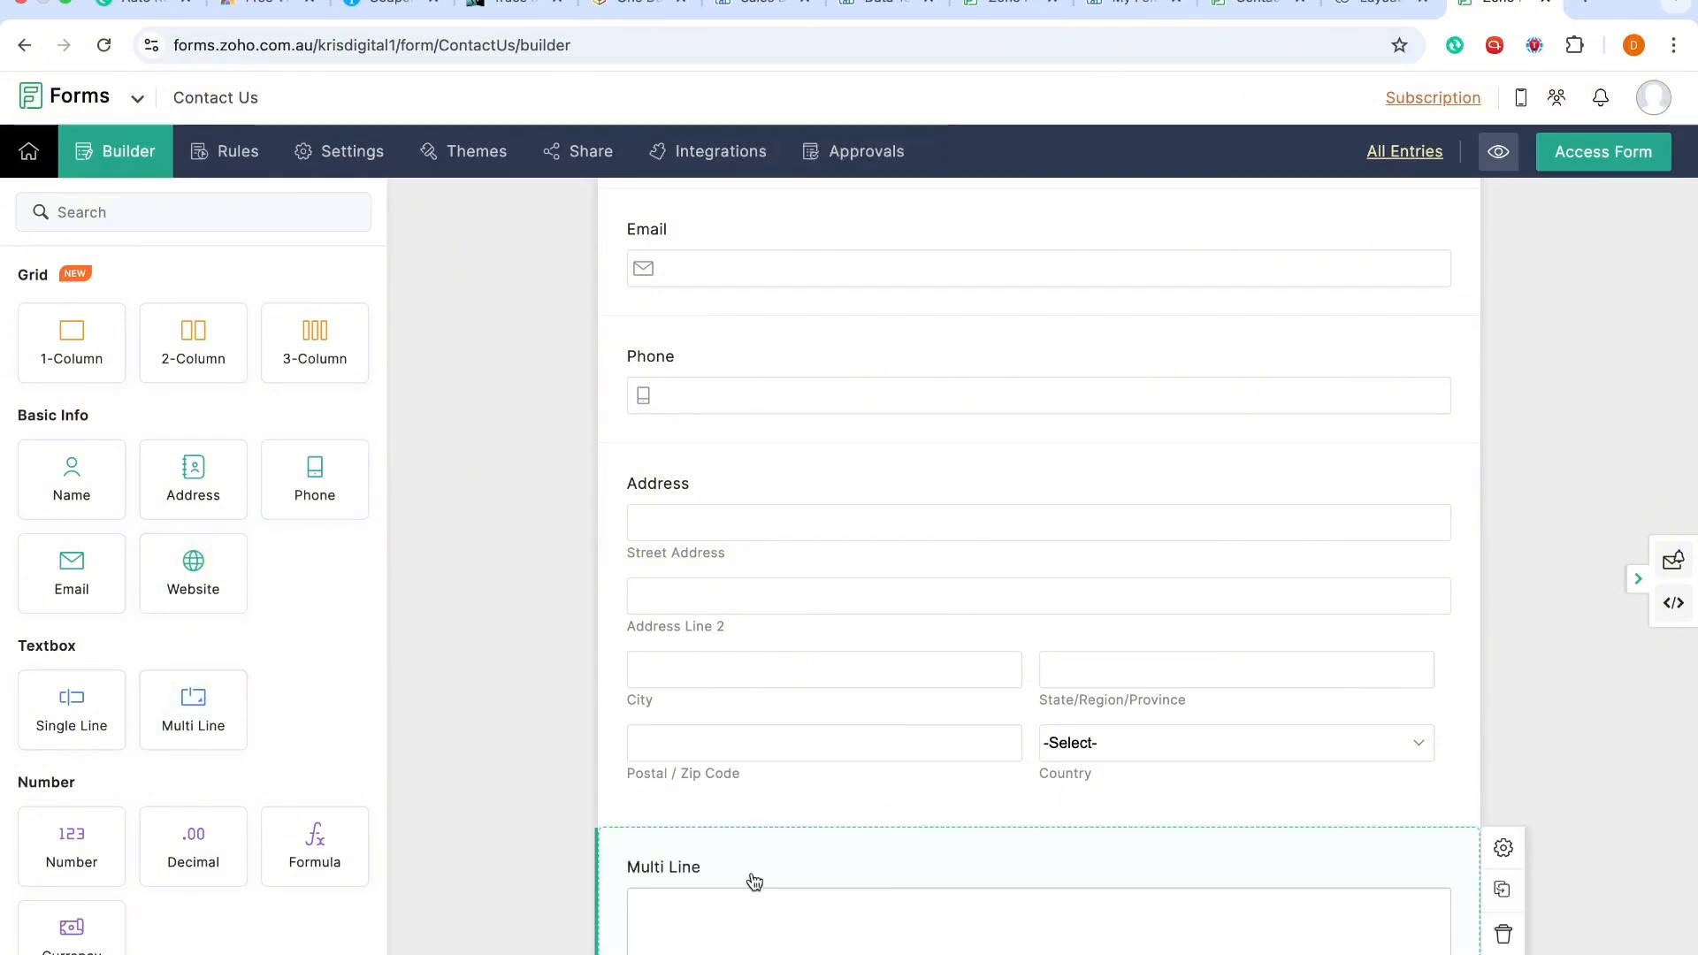
scroll(753, 876, "down", 1)
scroll(754, 881, "down", 2)
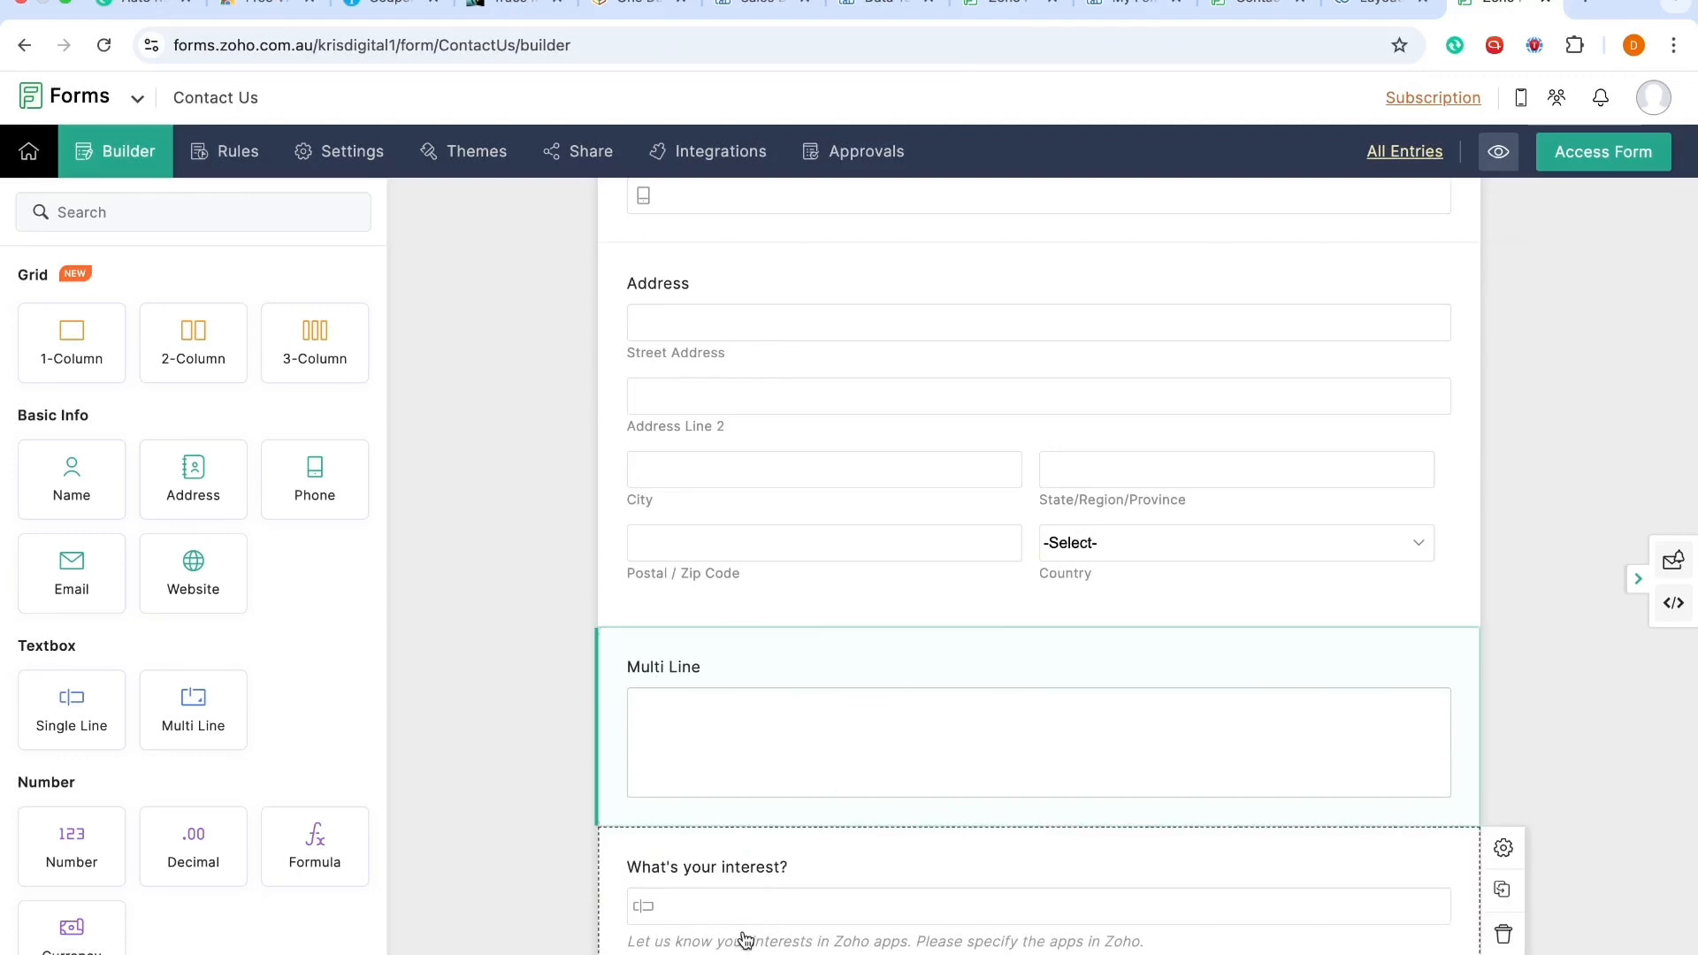
left_click(1496, 742)
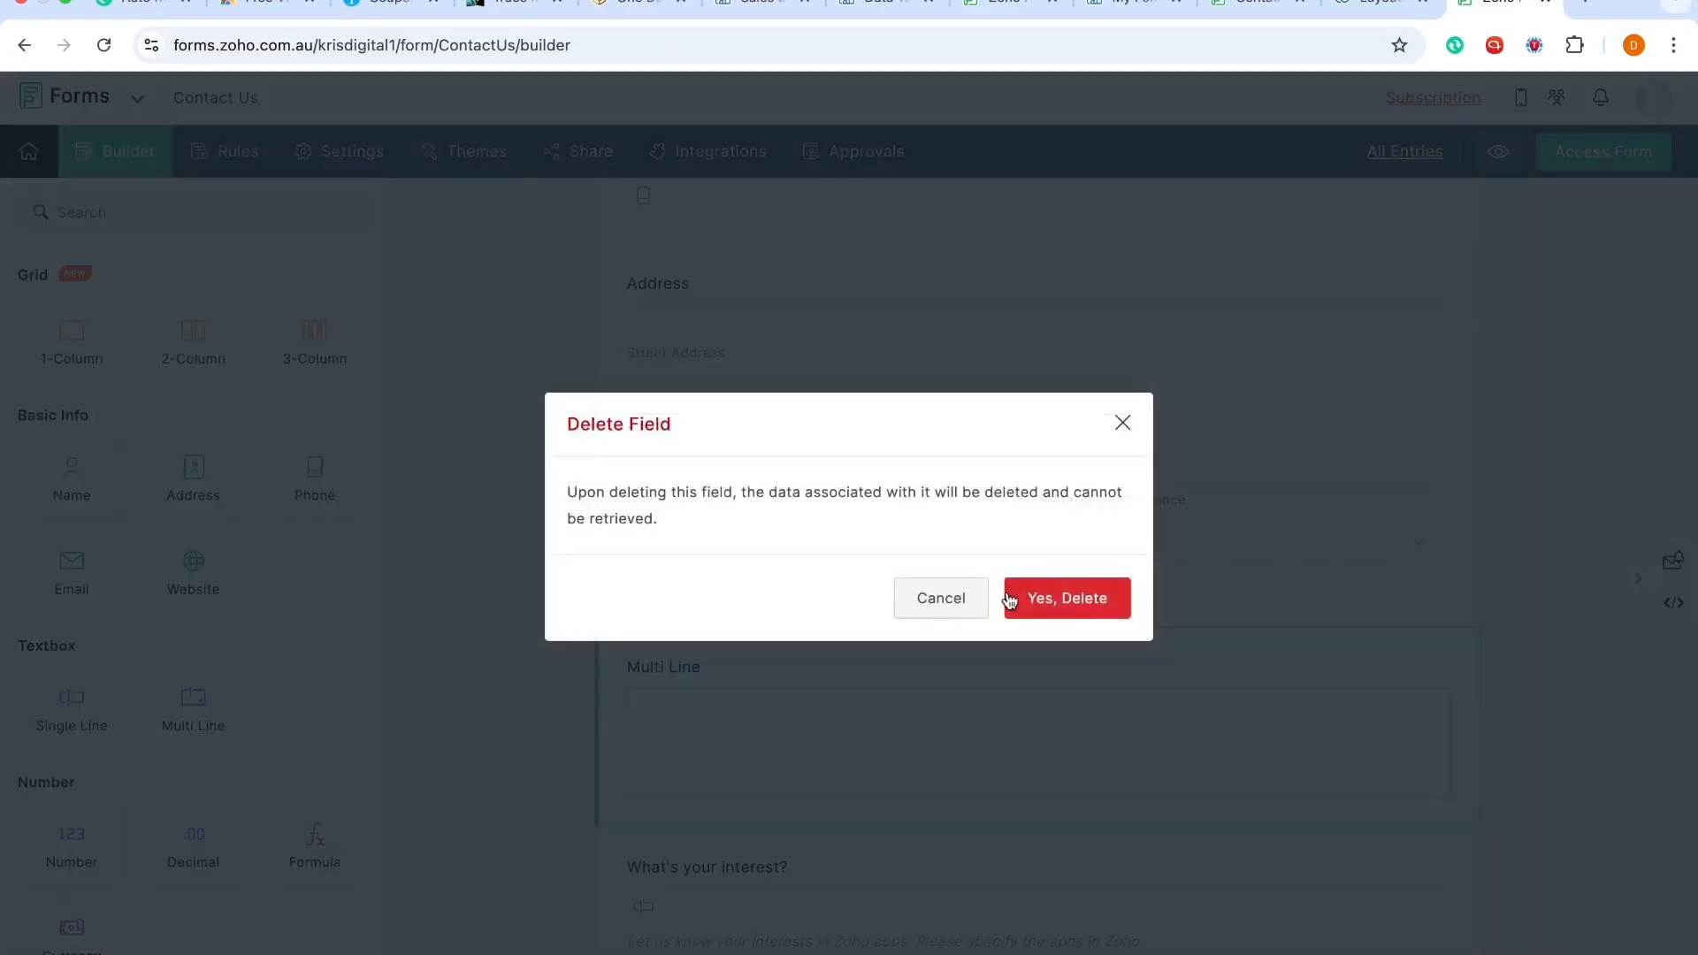
left_click(1015, 599)
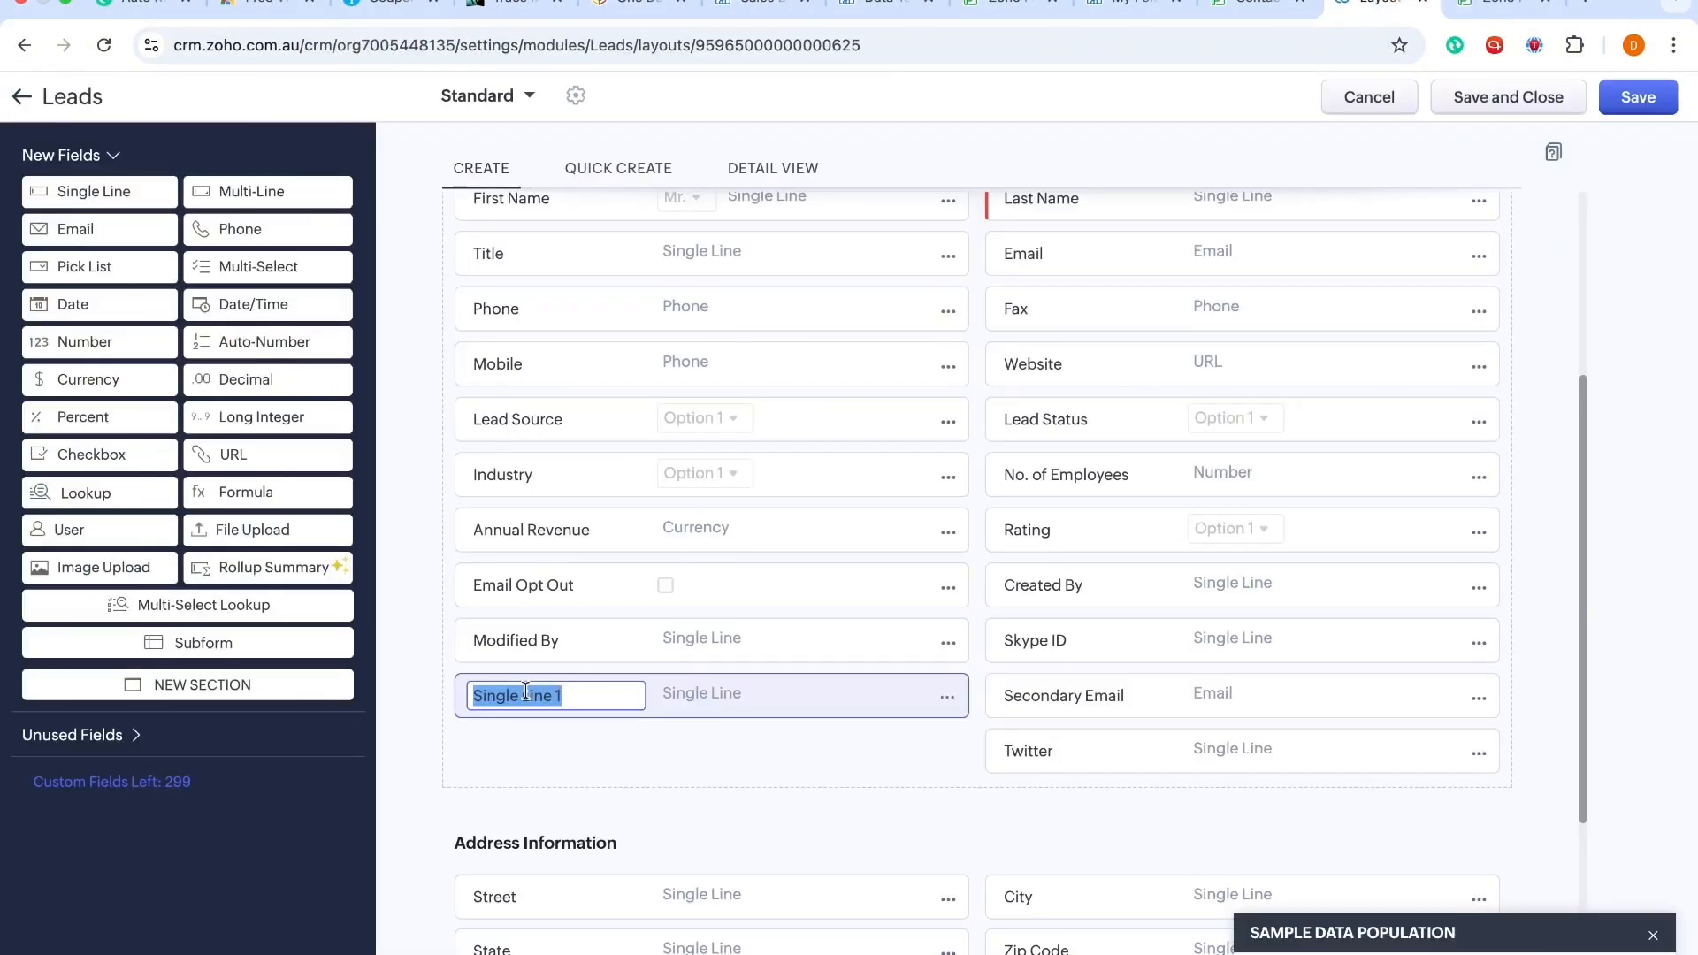
Step: Name the new field What's your interest? and save and close the Leads layout
type("What's your interest?")
left_click(682, 741)
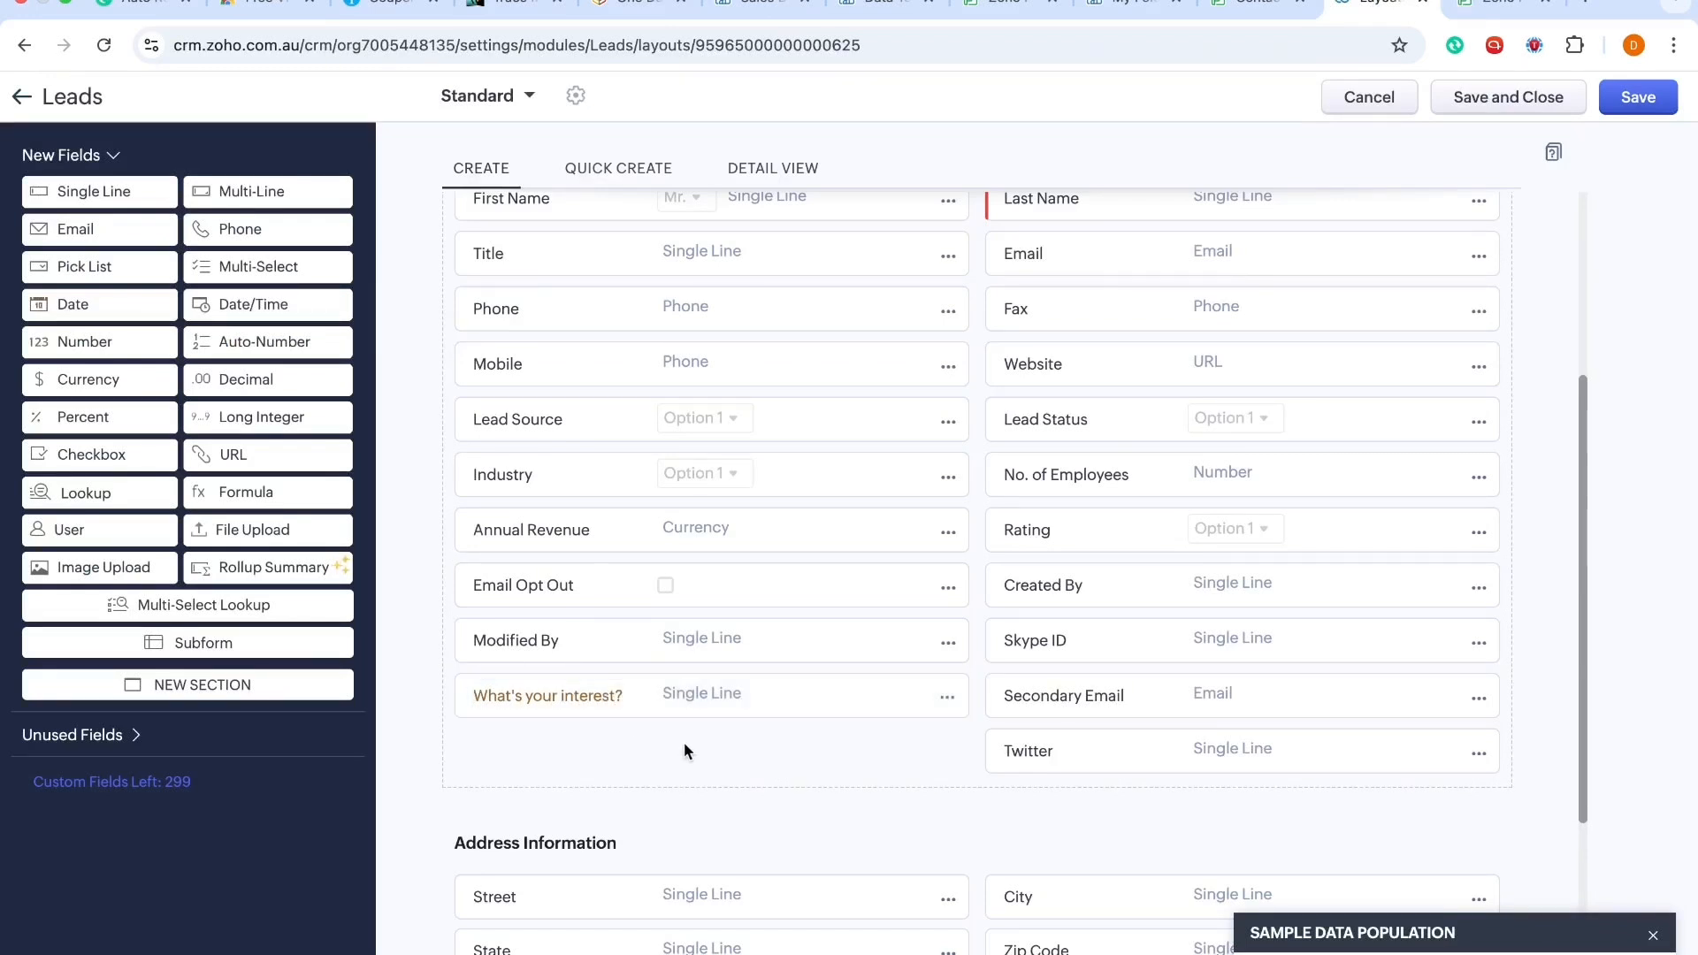
left_click(1492, 102)
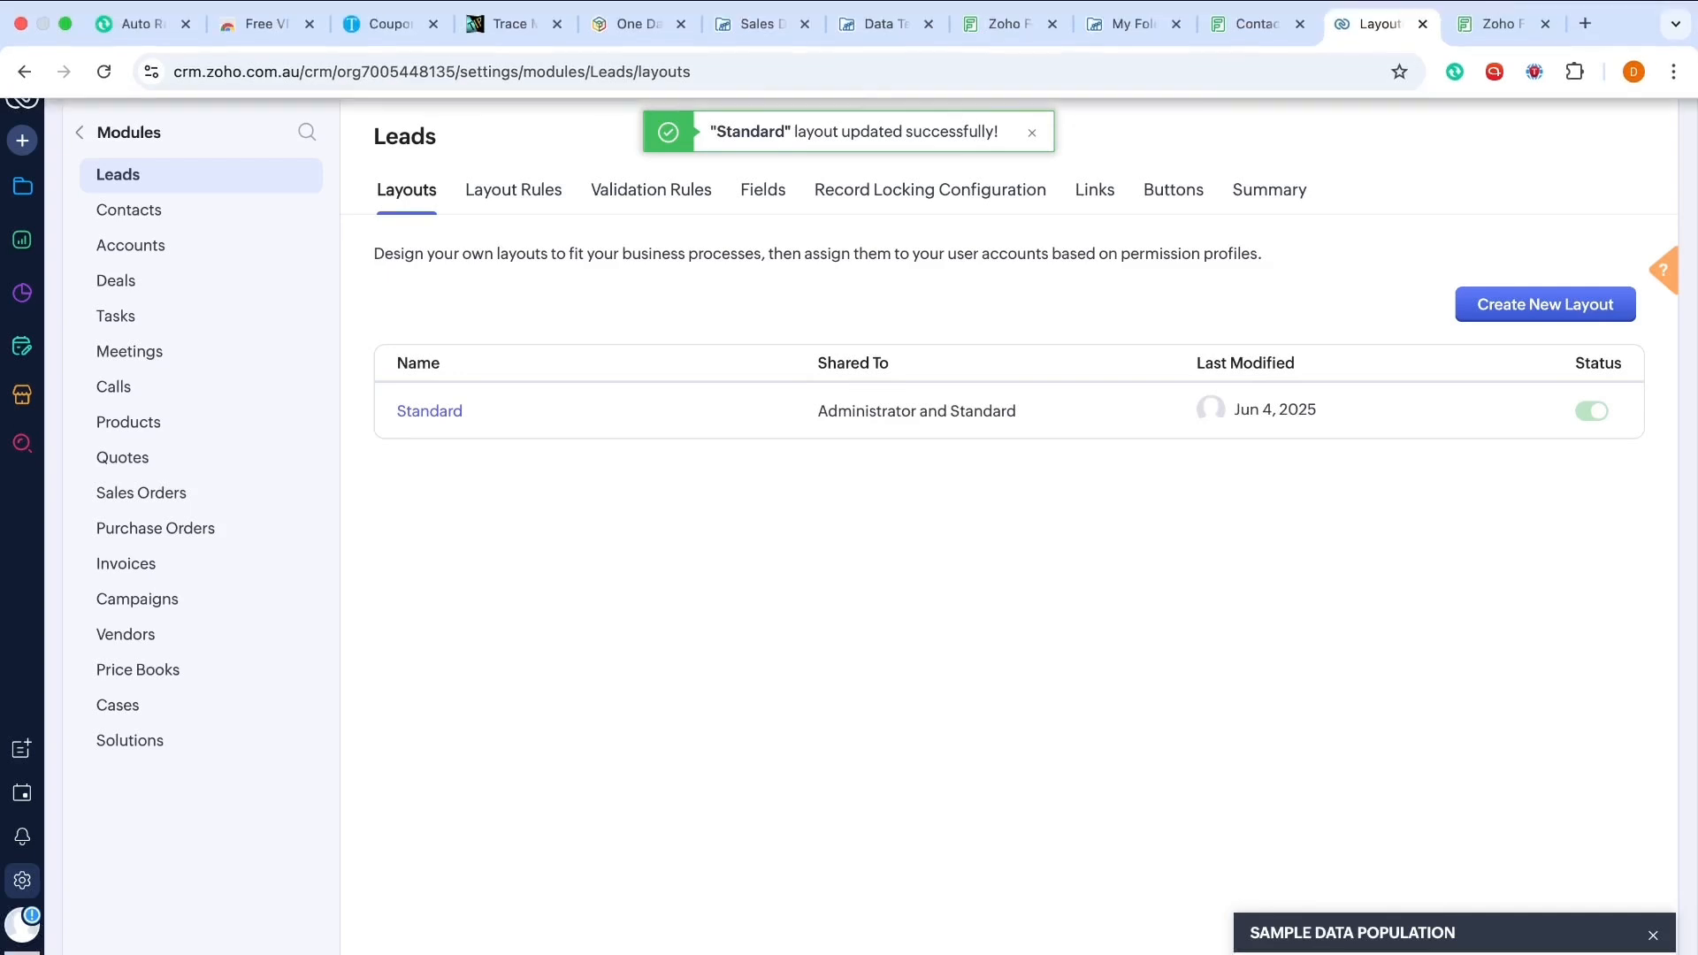
Step: Reopen the Leads Standard layout, try to remove the Industry field, and close the layout unsaved
left_click(1493, 31)
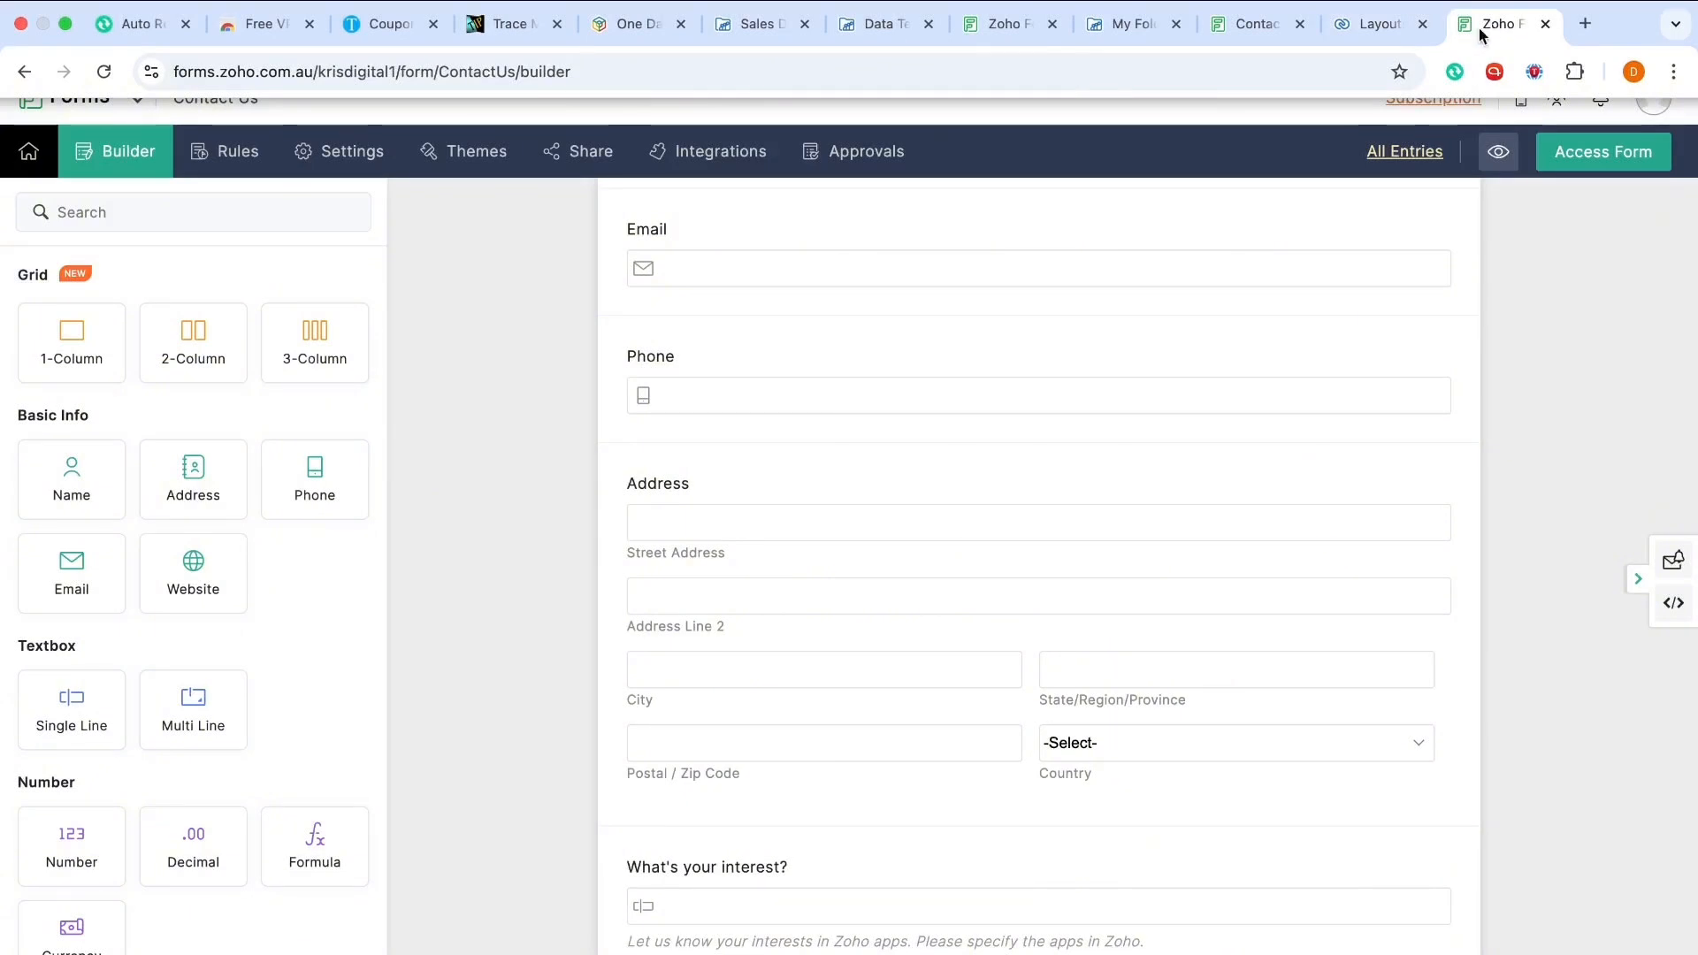
left_click(1378, 21)
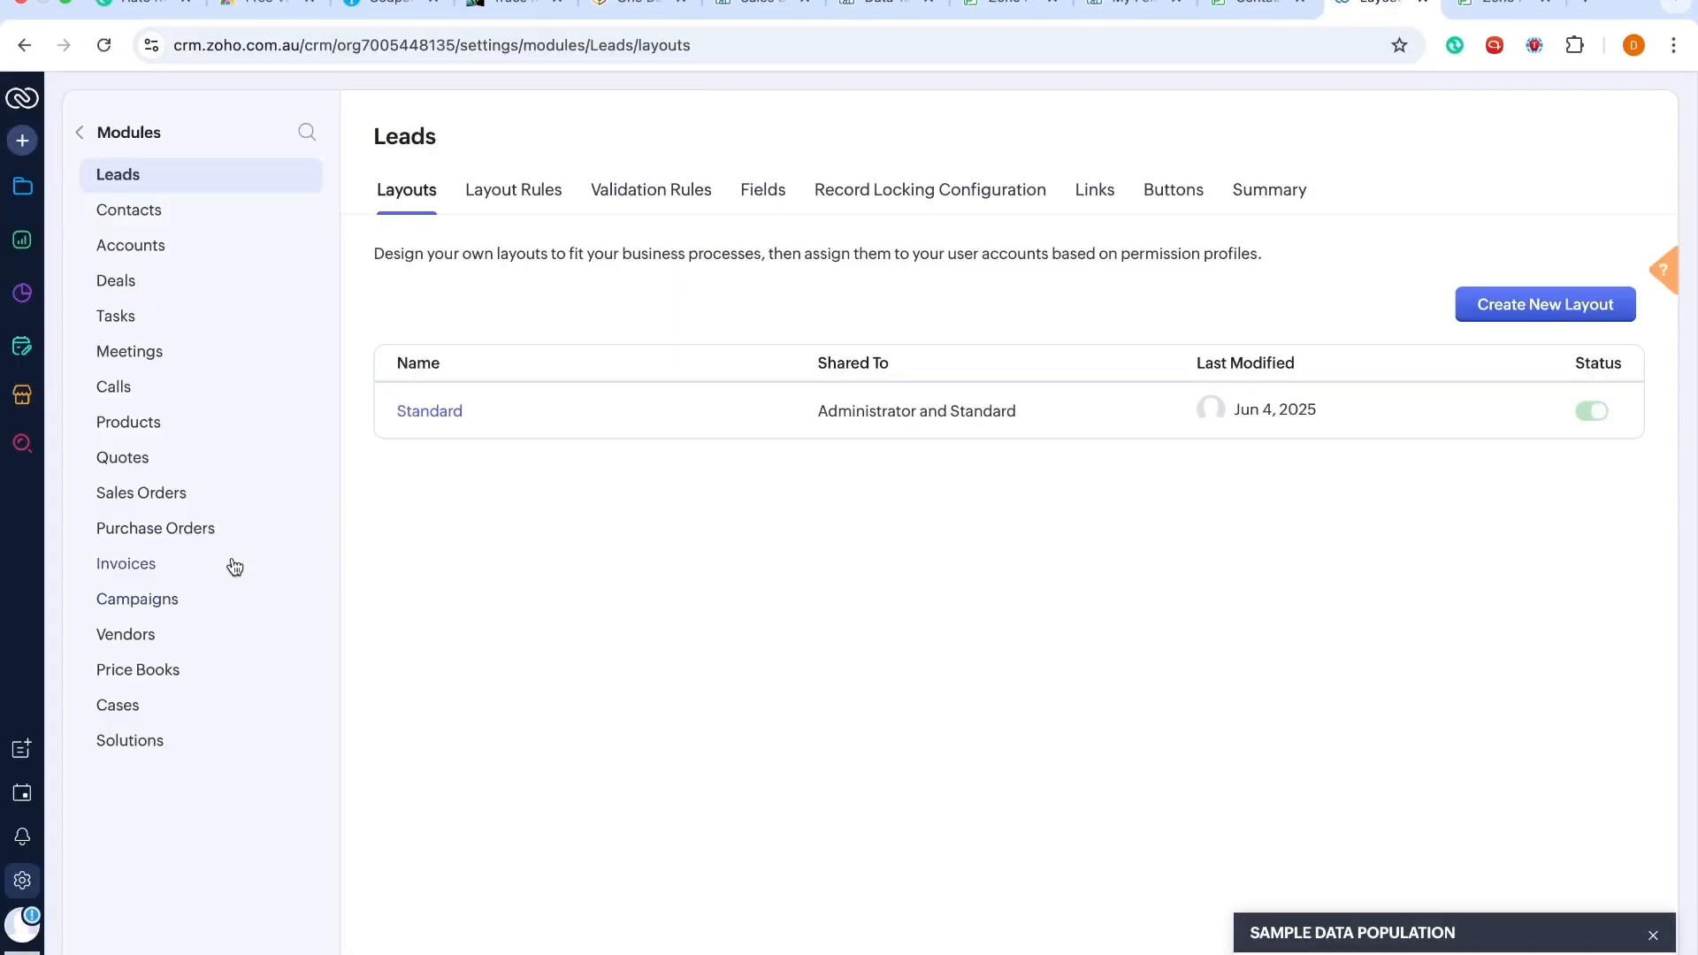
left_click(427, 413)
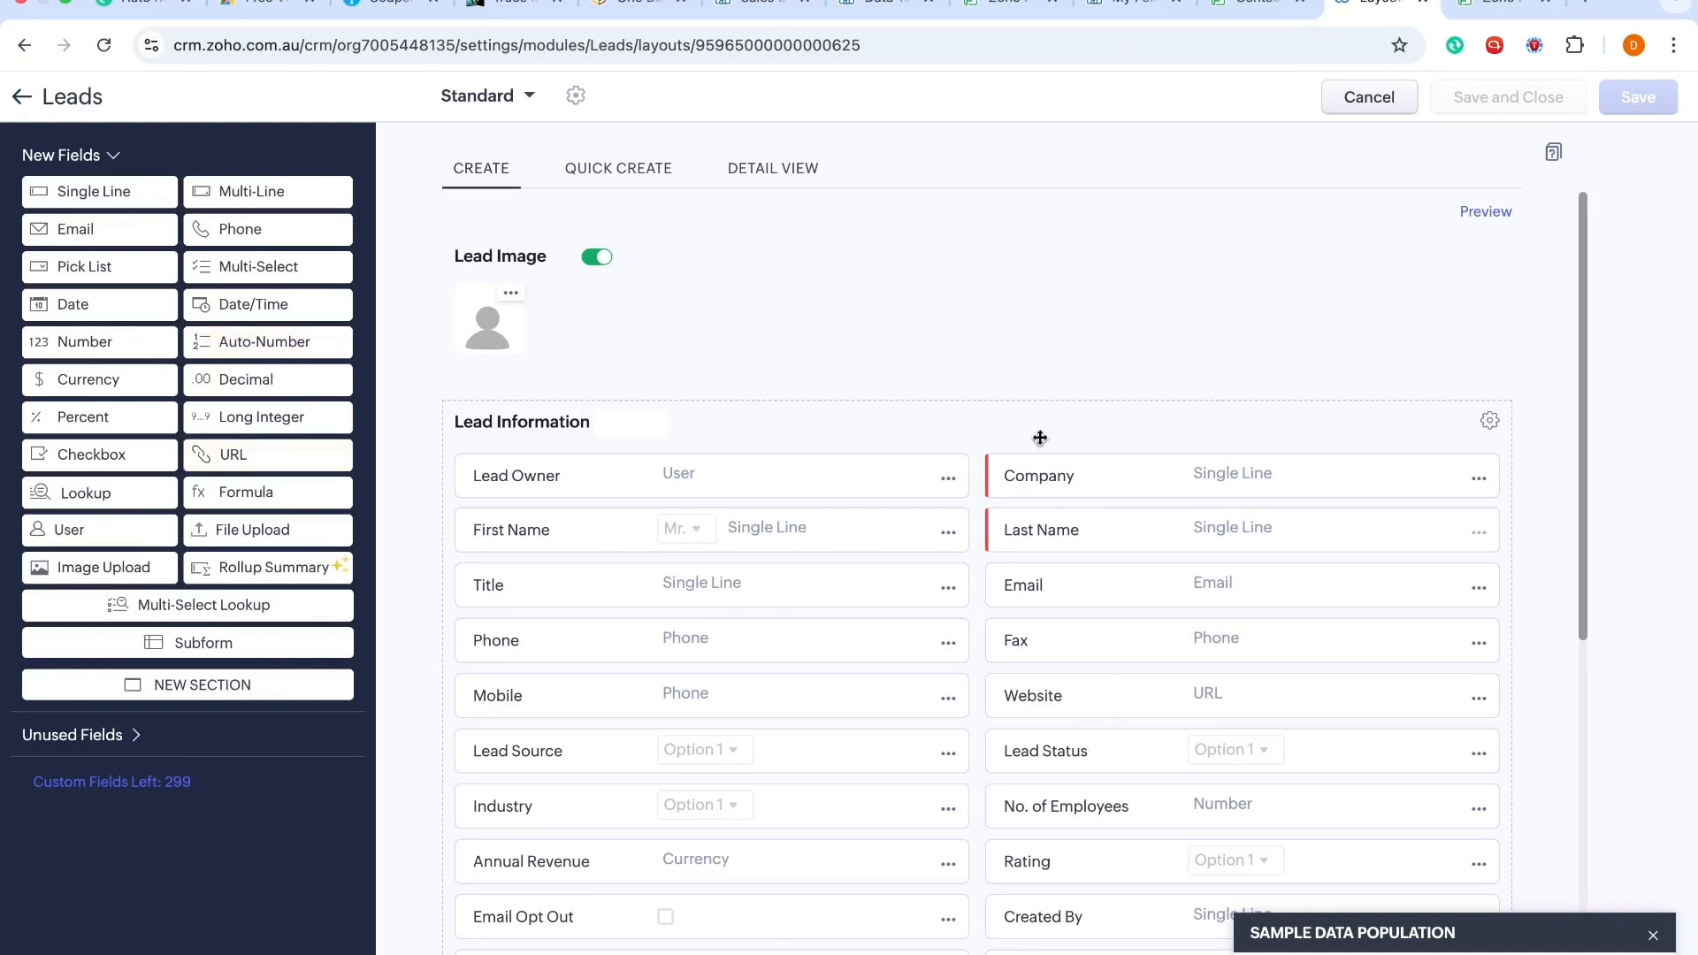
scroll(944, 586, "down", 2)
scroll(942, 577, "down", 4)
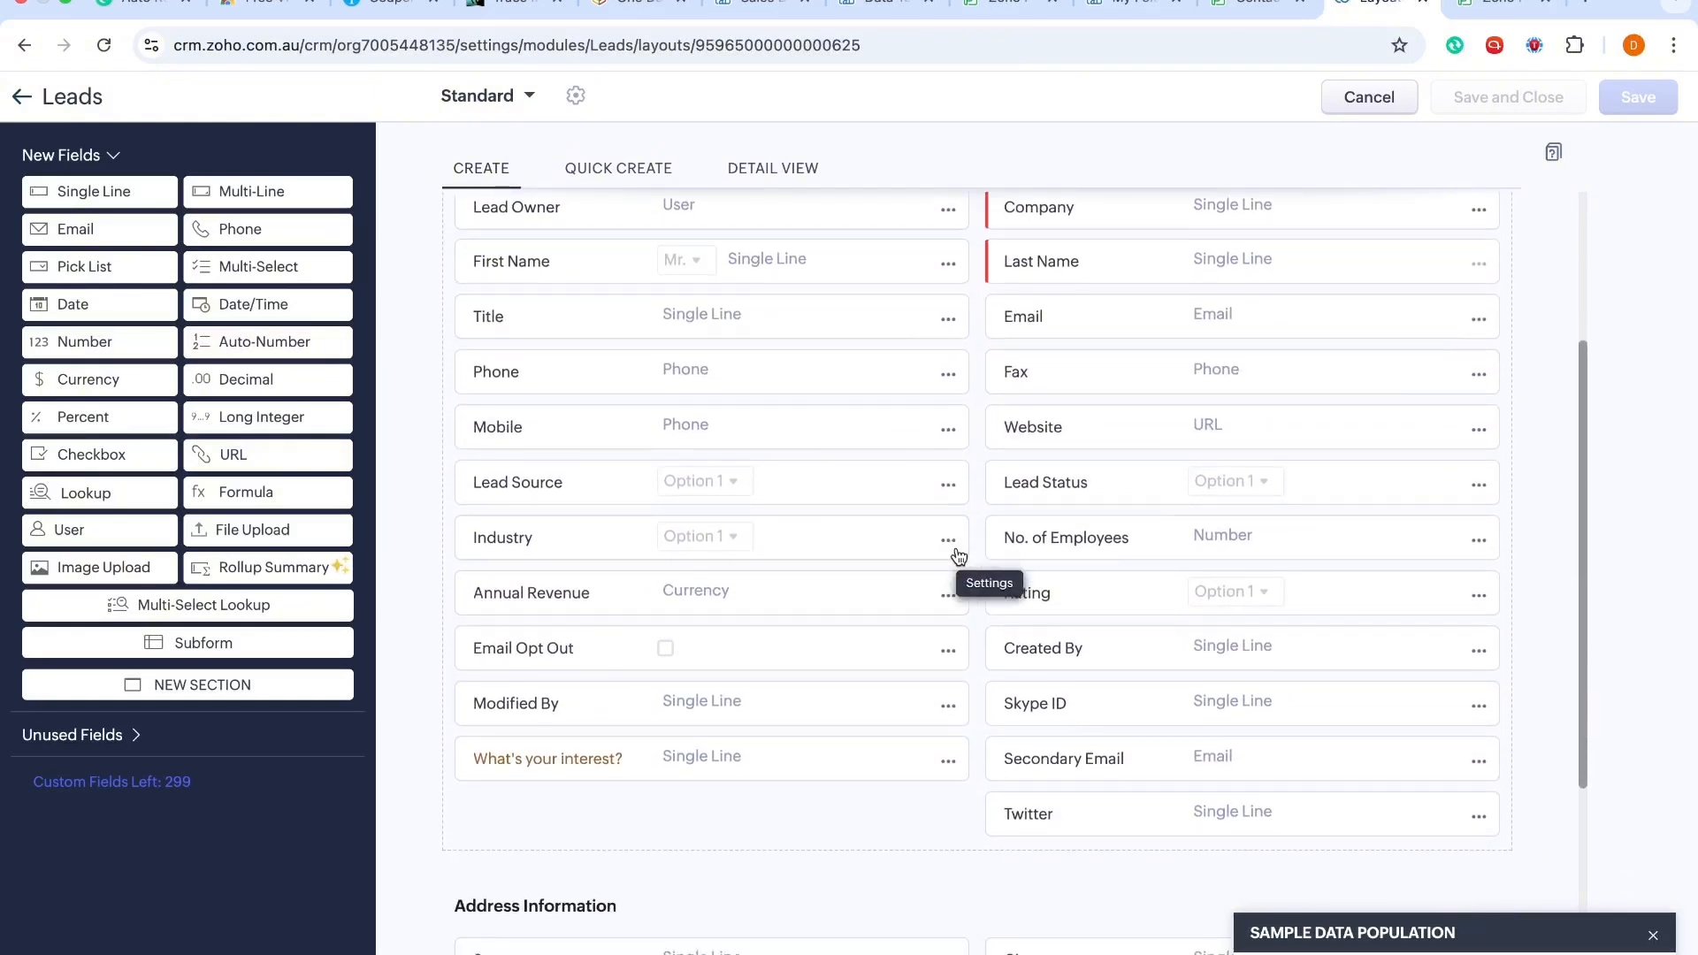
left_click(948, 543)
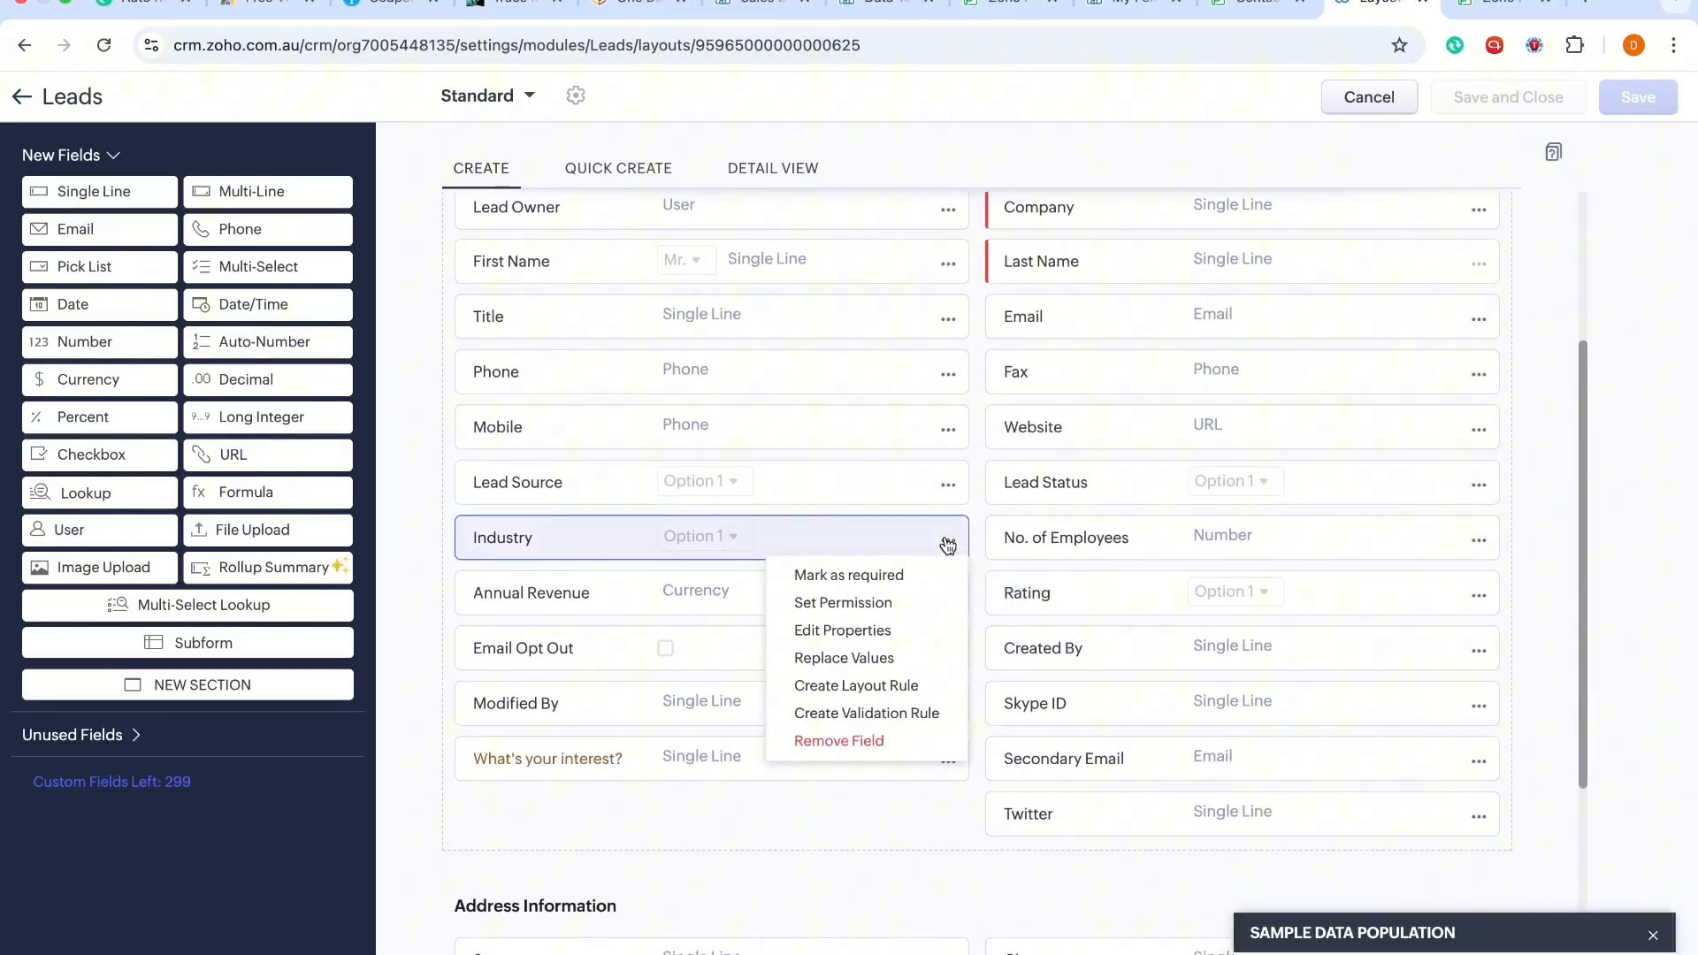
left_click(850, 741)
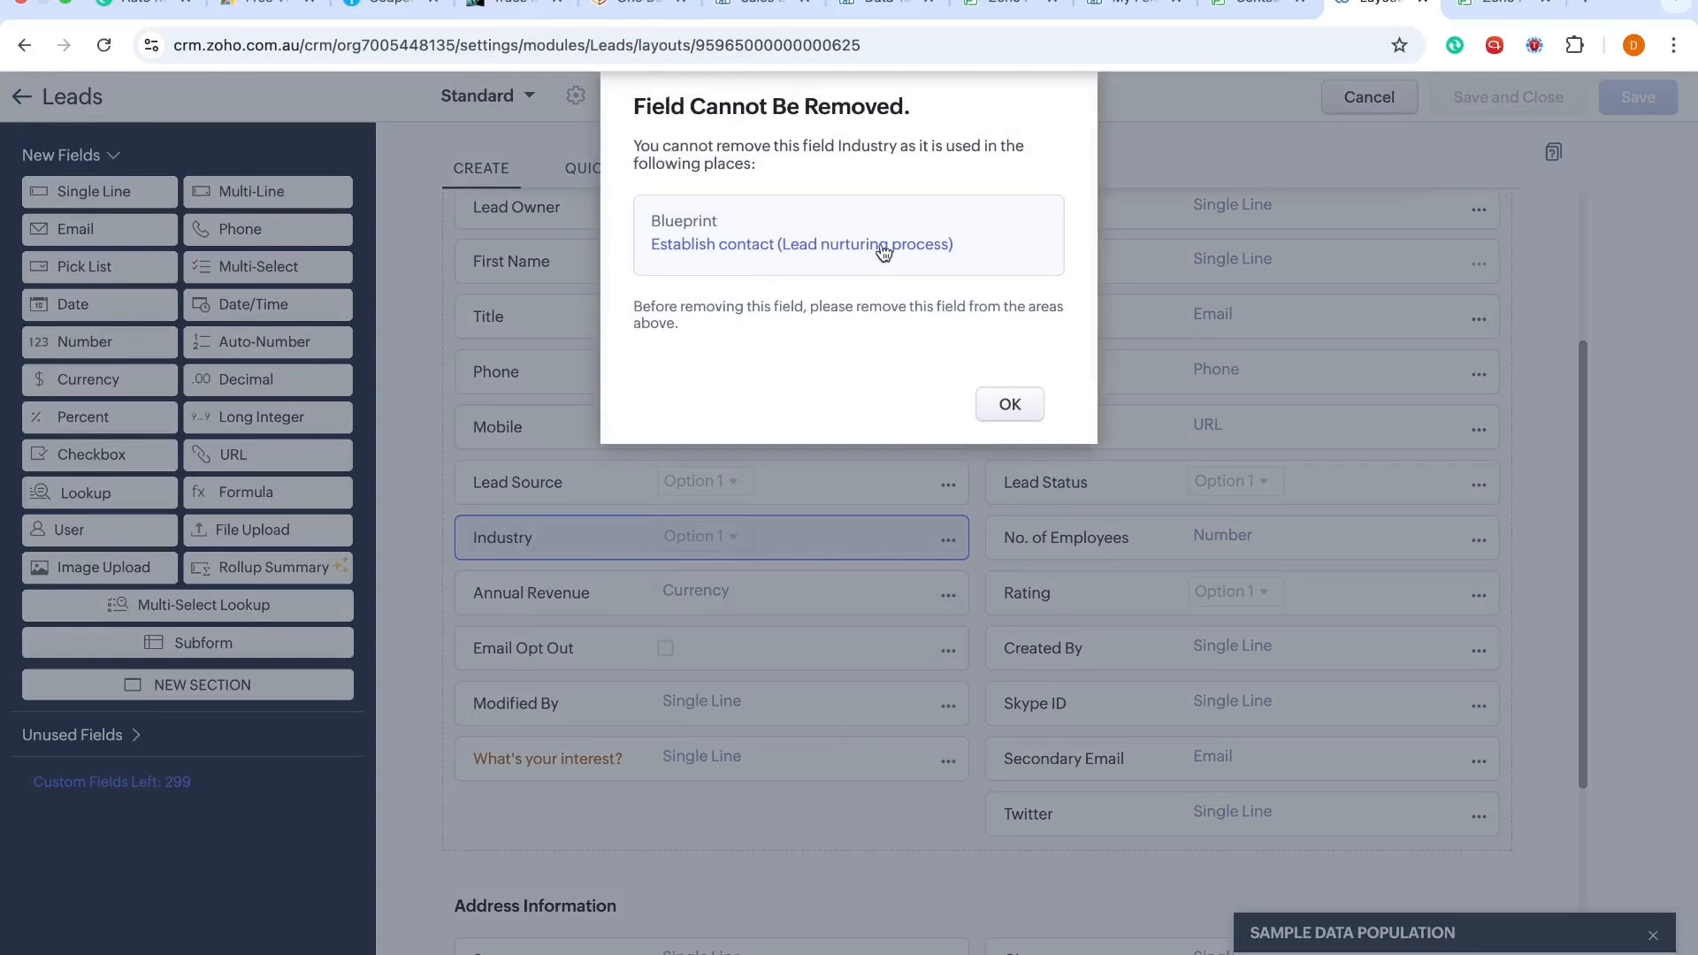
left_click(1009, 405)
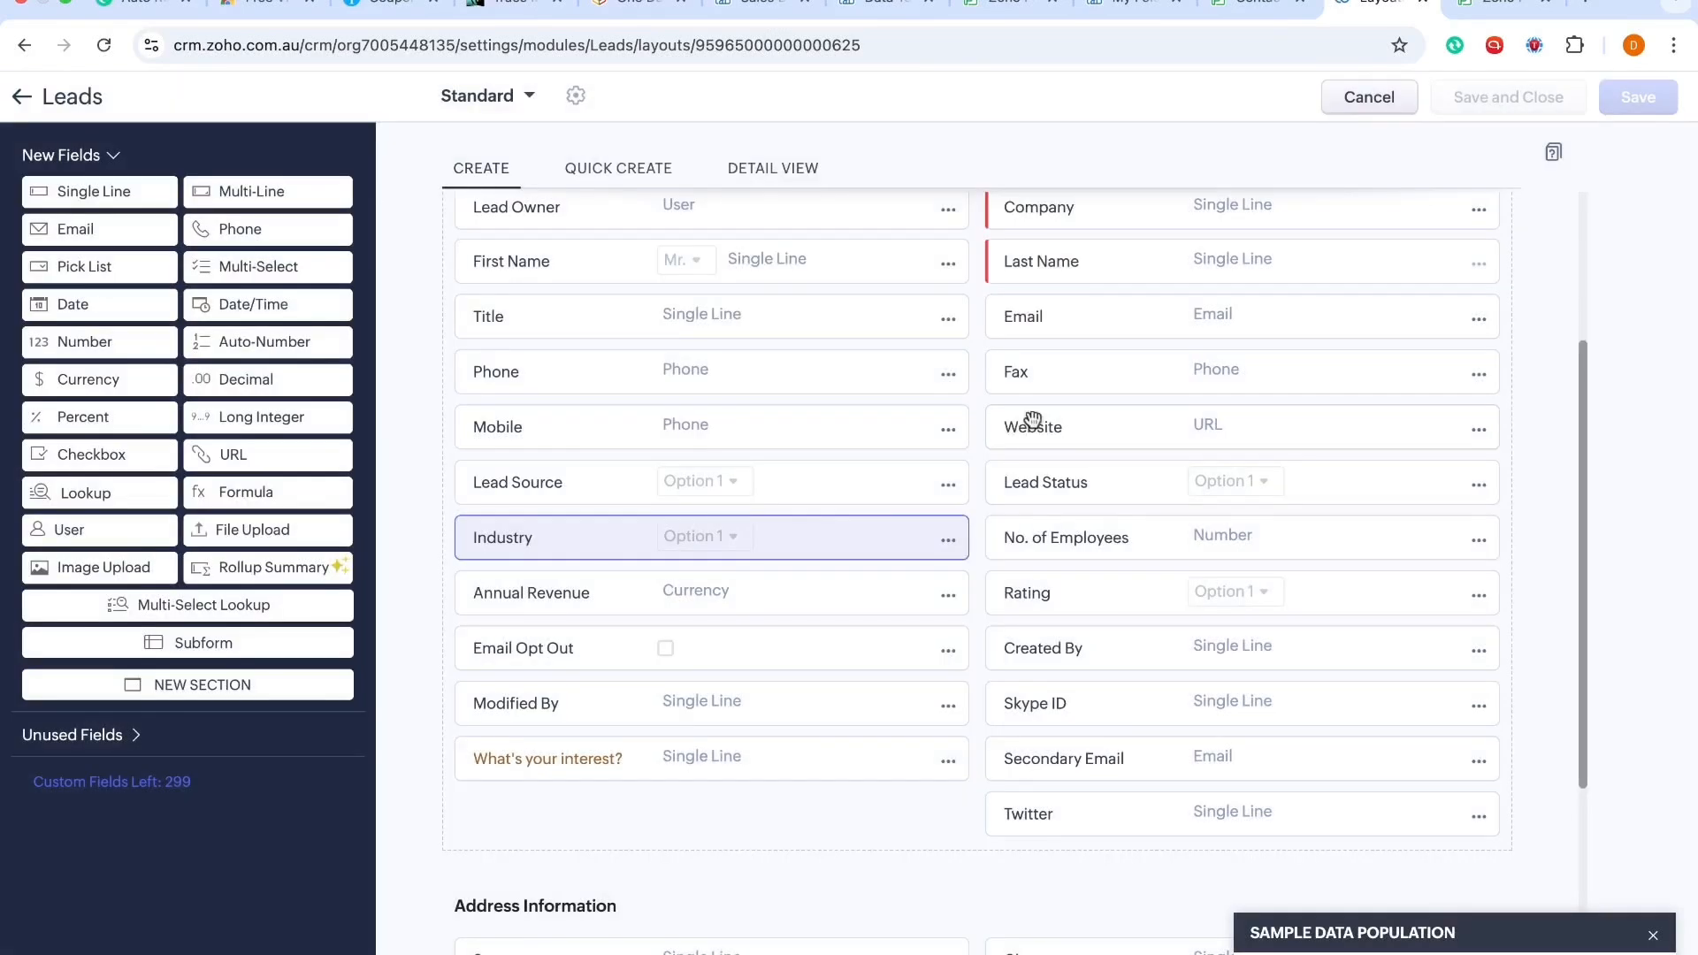
left_click(1358, 93)
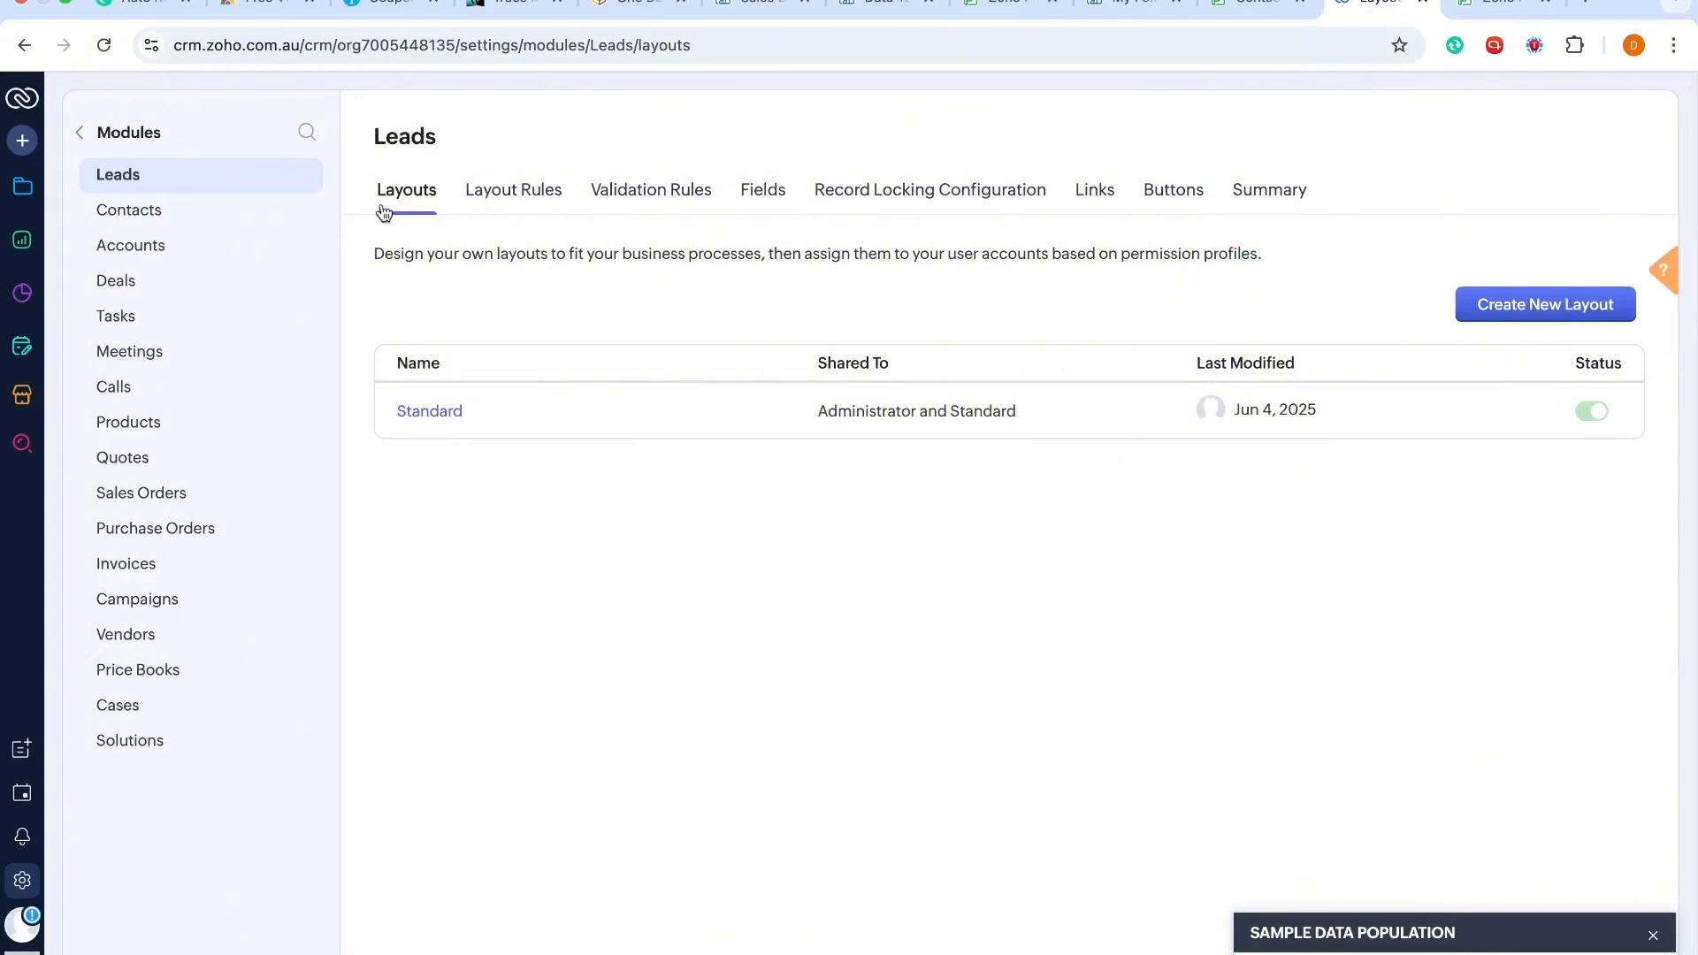
Step: Open the Lead nurturing process blueprint via the setup search and inspect its Not Contacted and None states
left_click(79, 132)
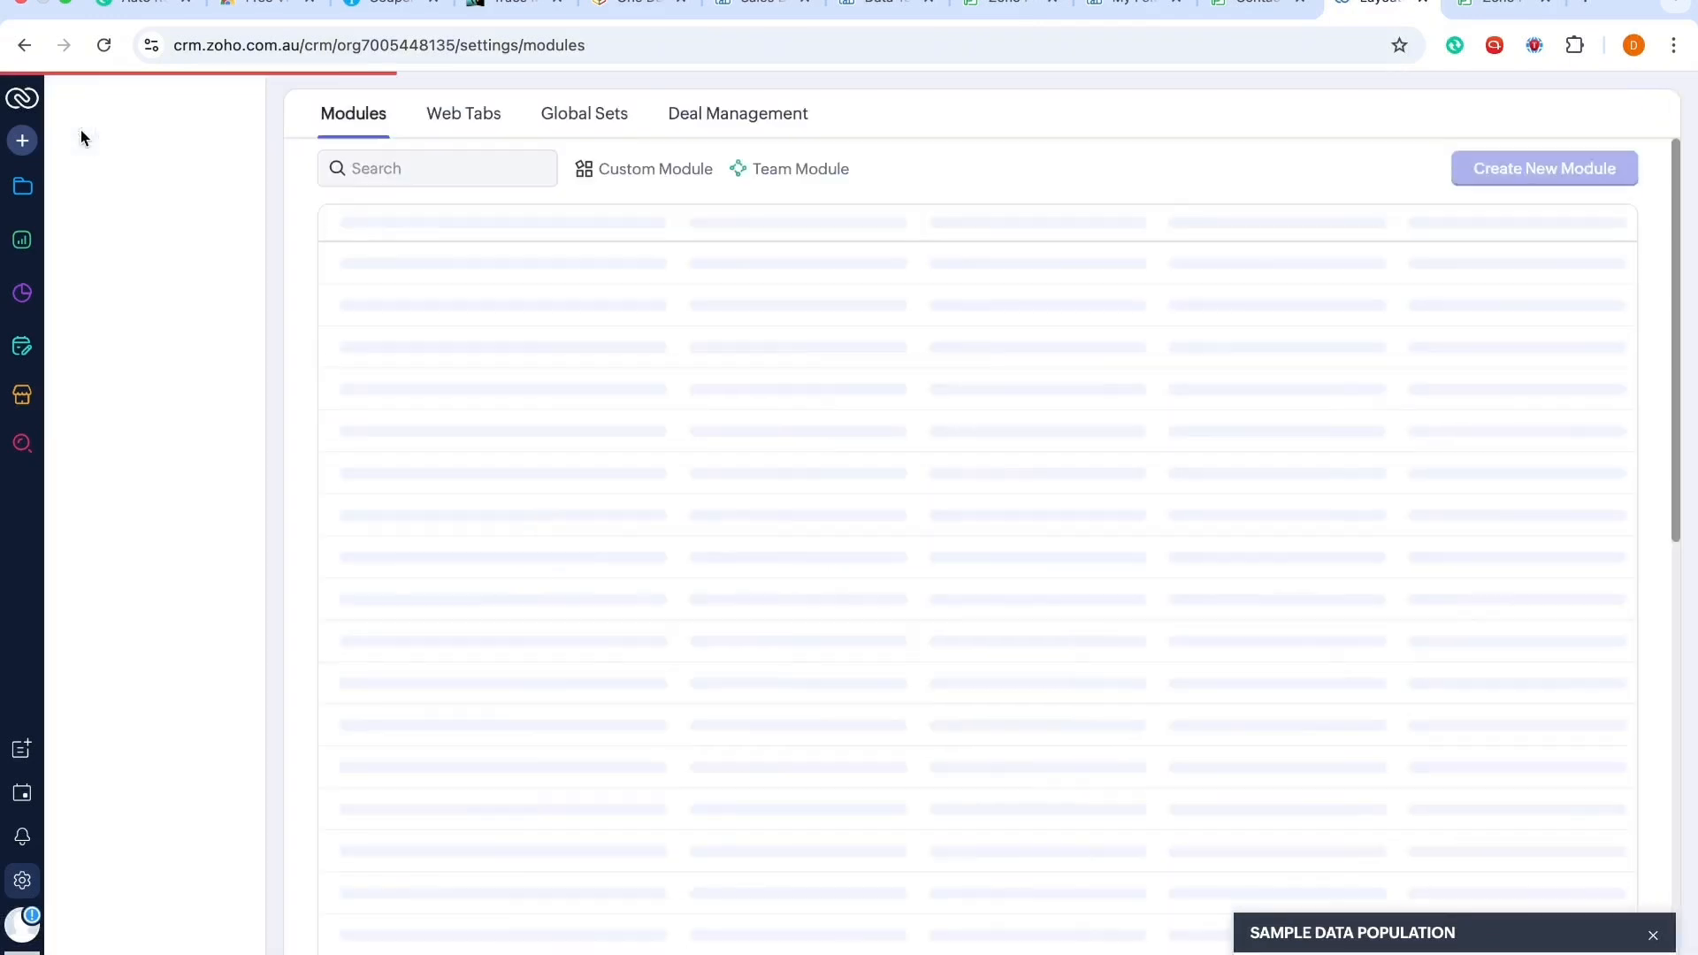
left_click(109, 145)
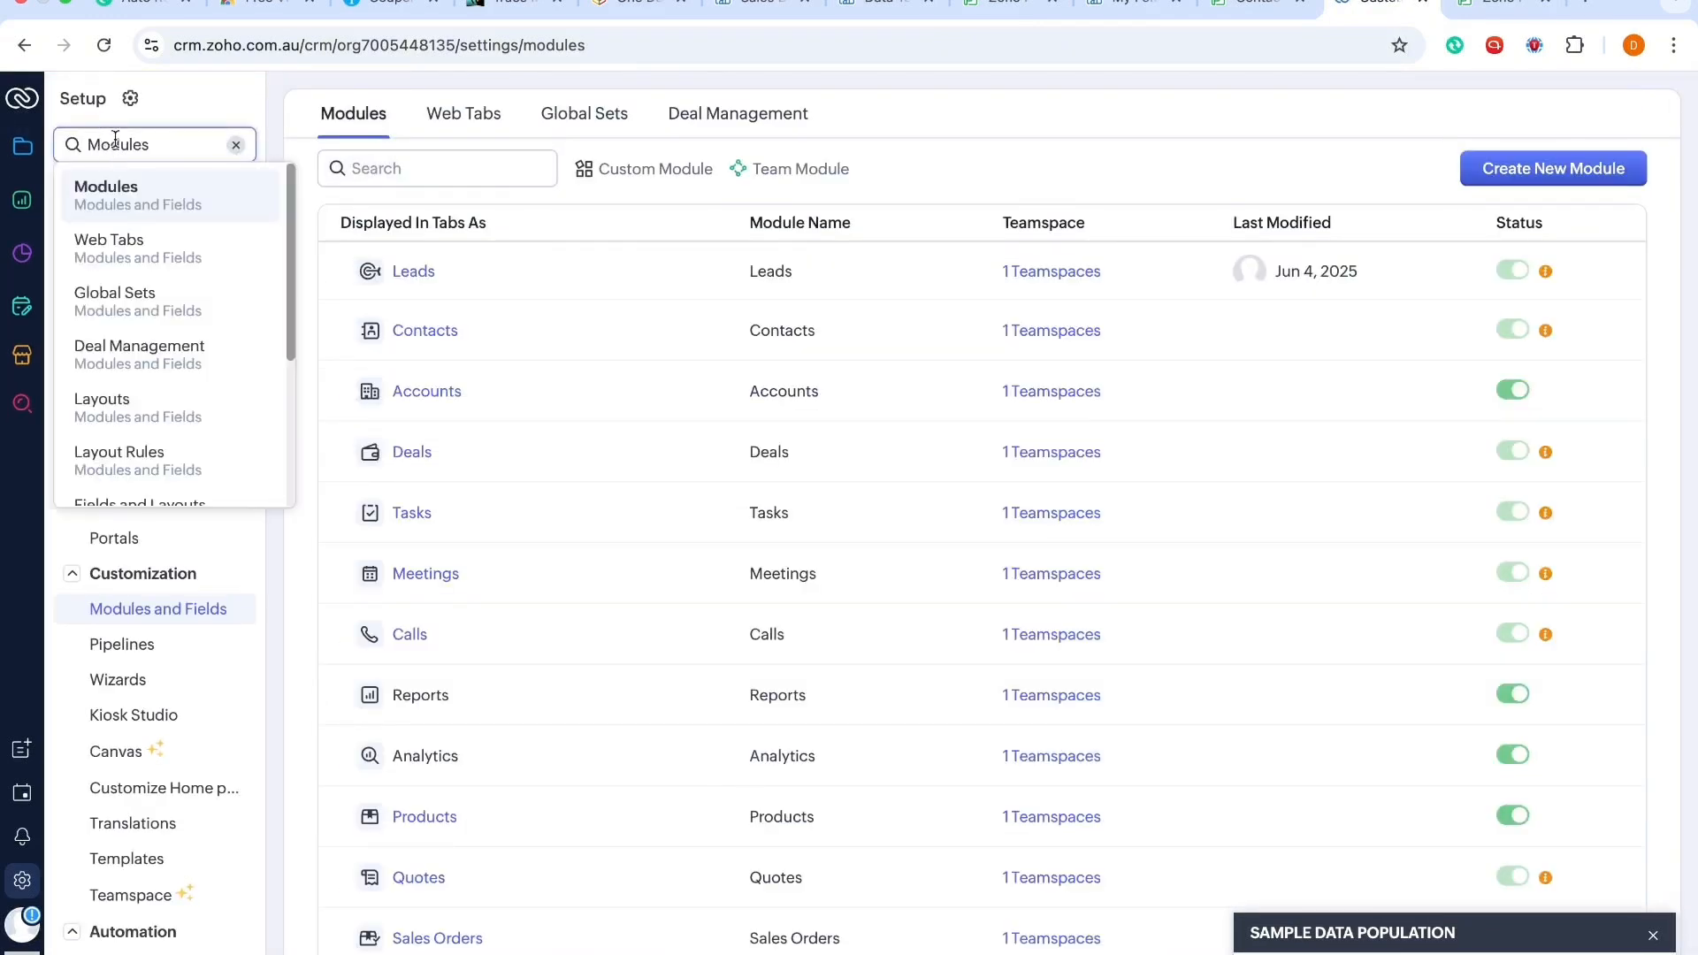
left_click_drag(147, 148, 55, 151)
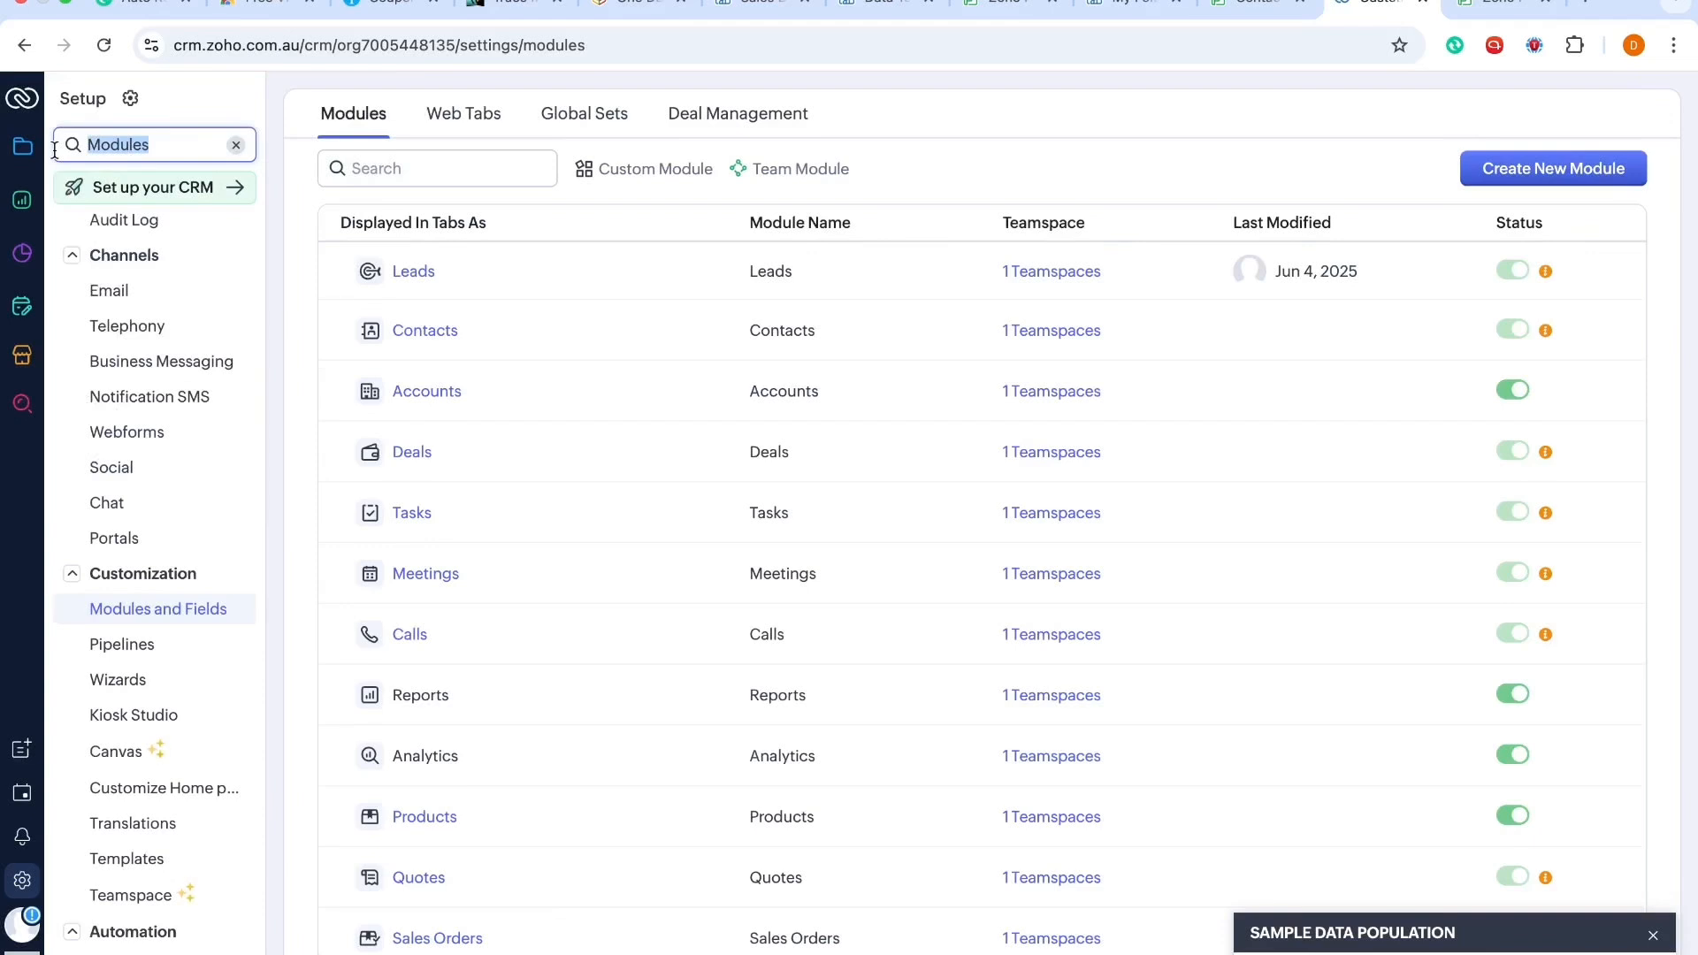
type("bluepr")
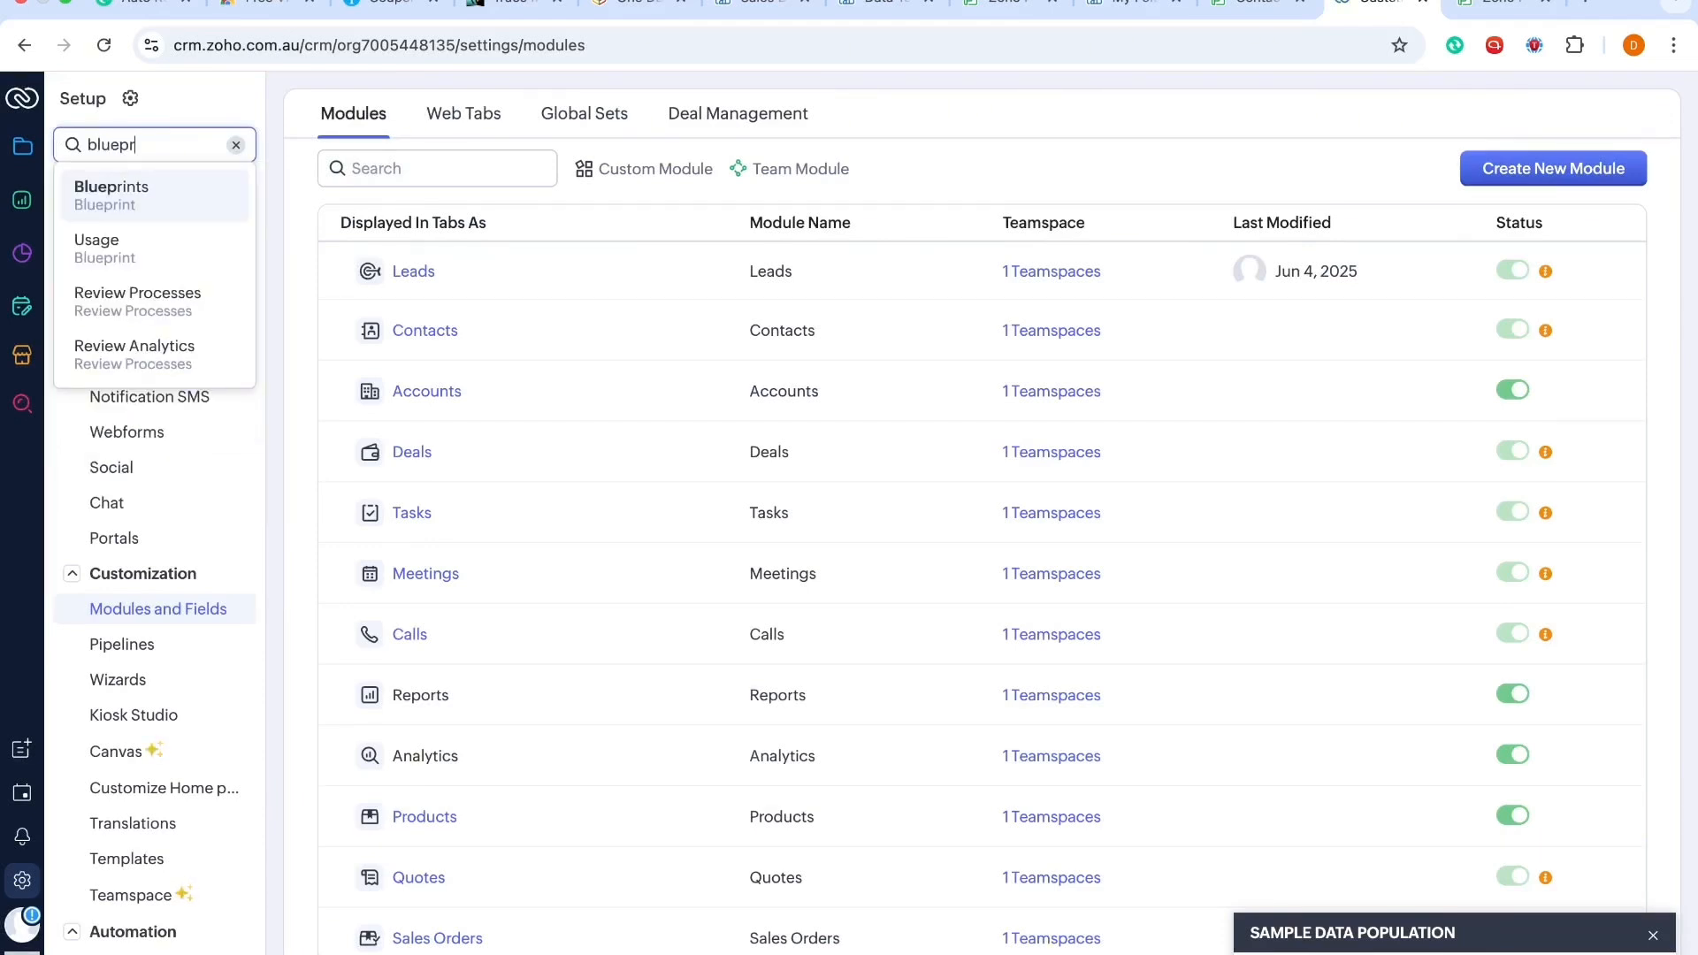
type("int")
left_click(104, 190)
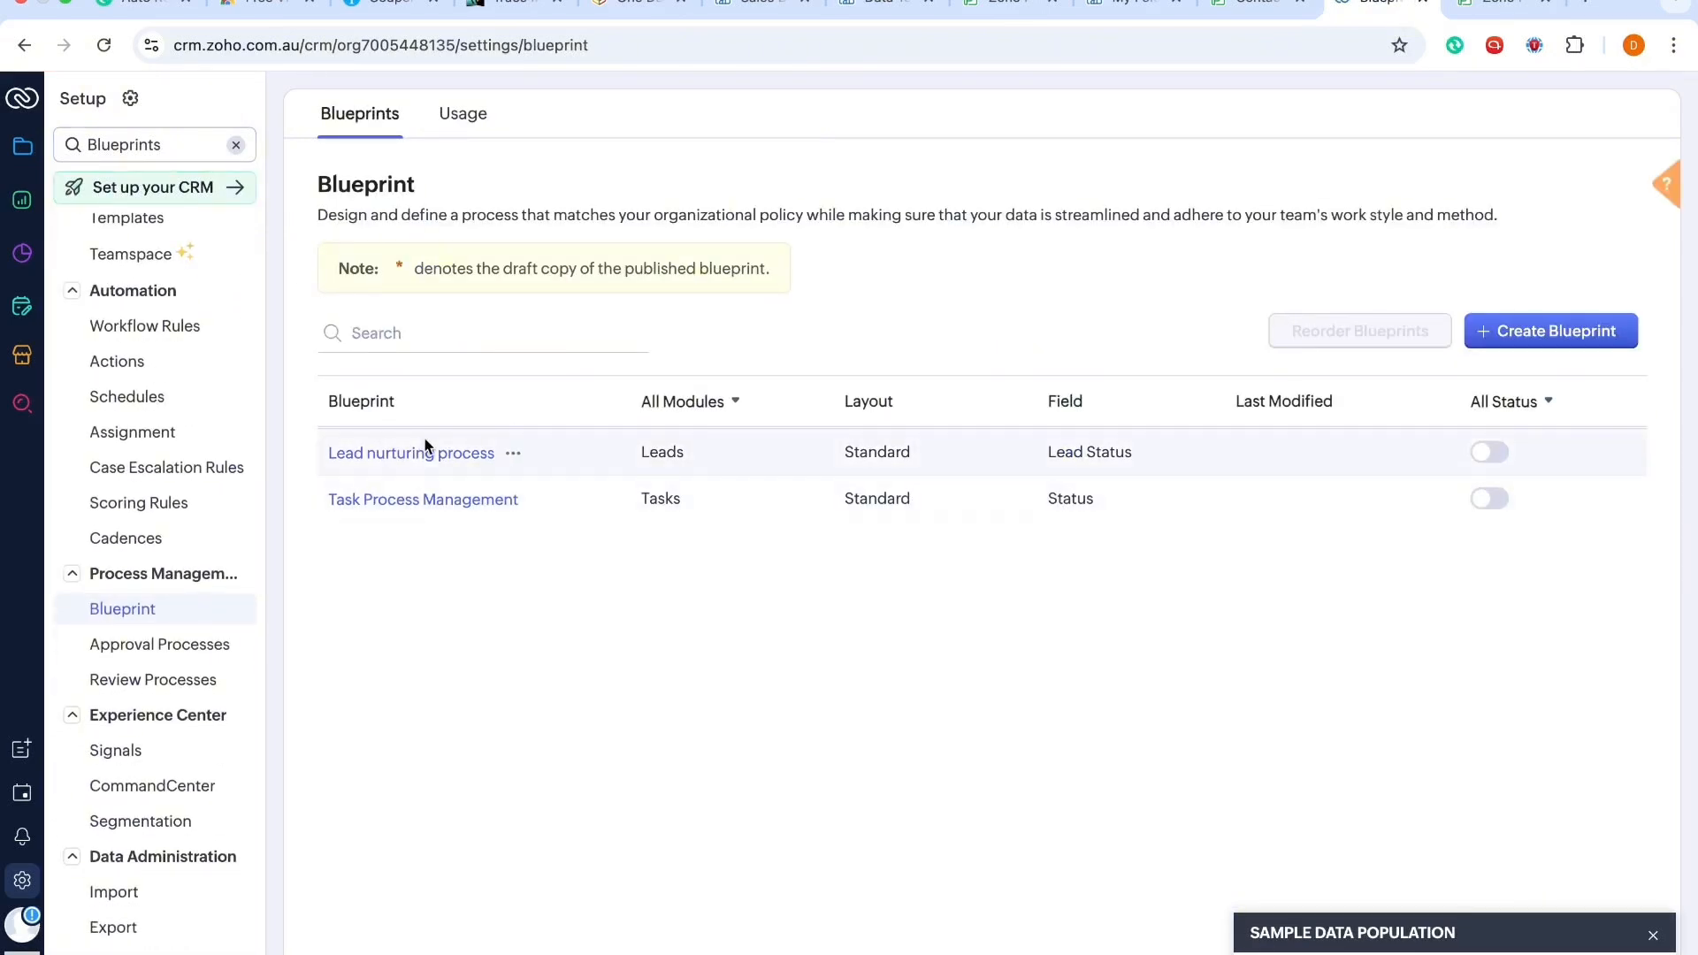
left_click(513, 454)
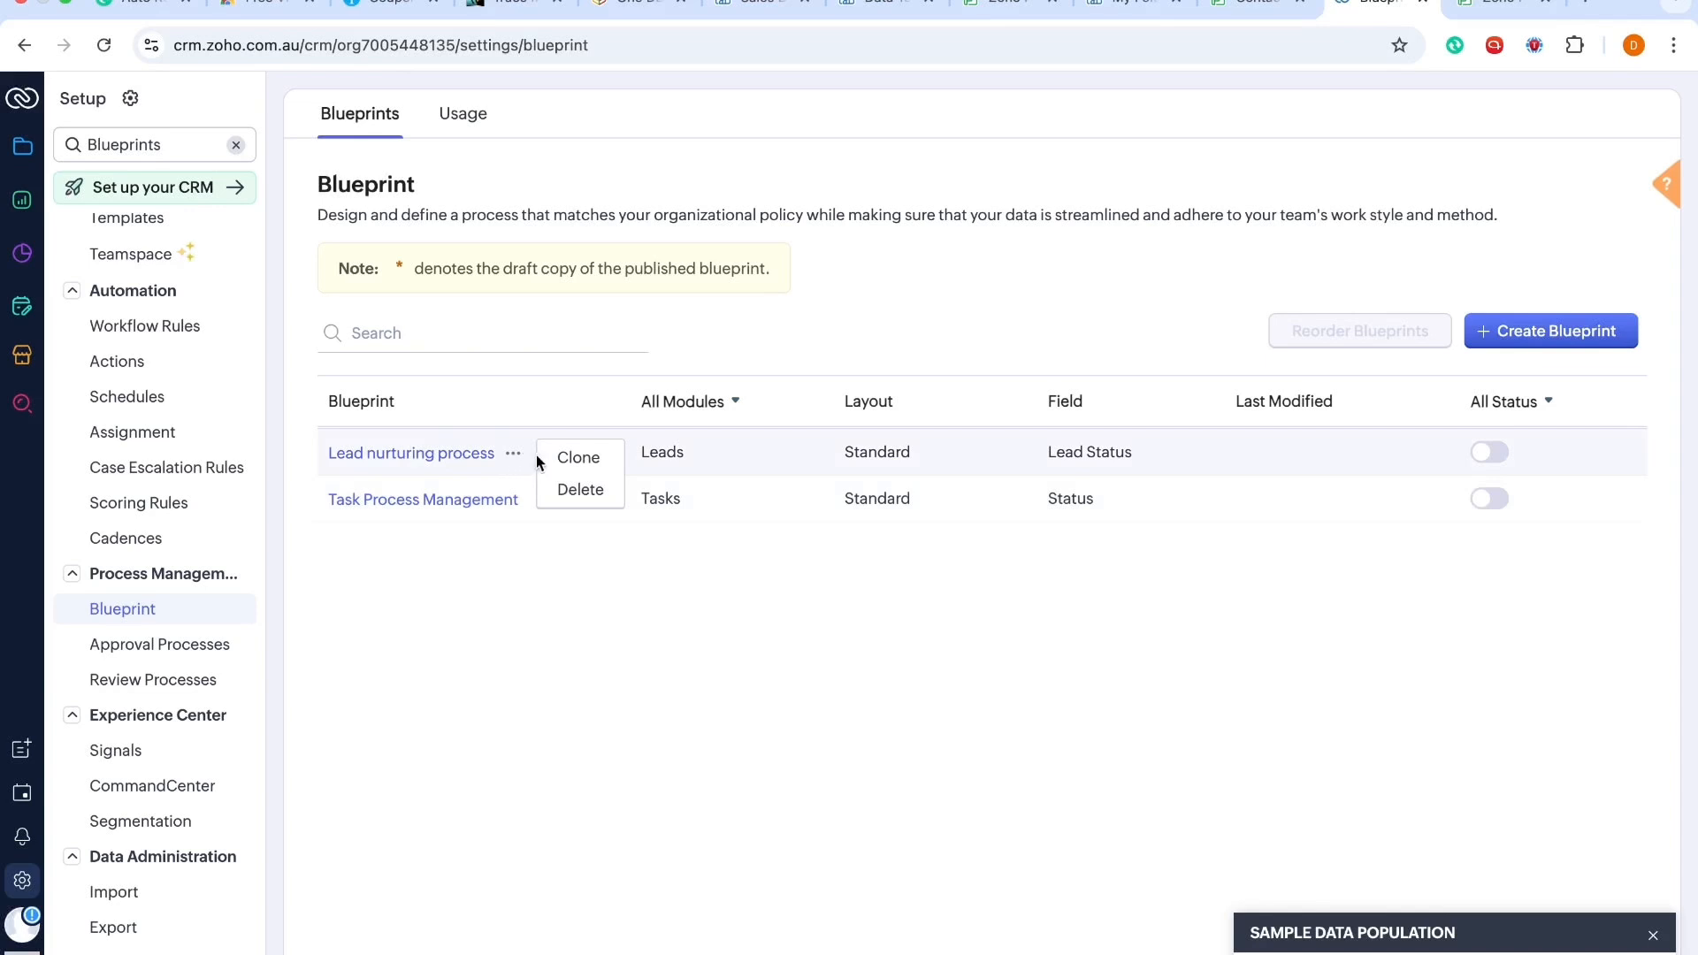
left_click(435, 457)
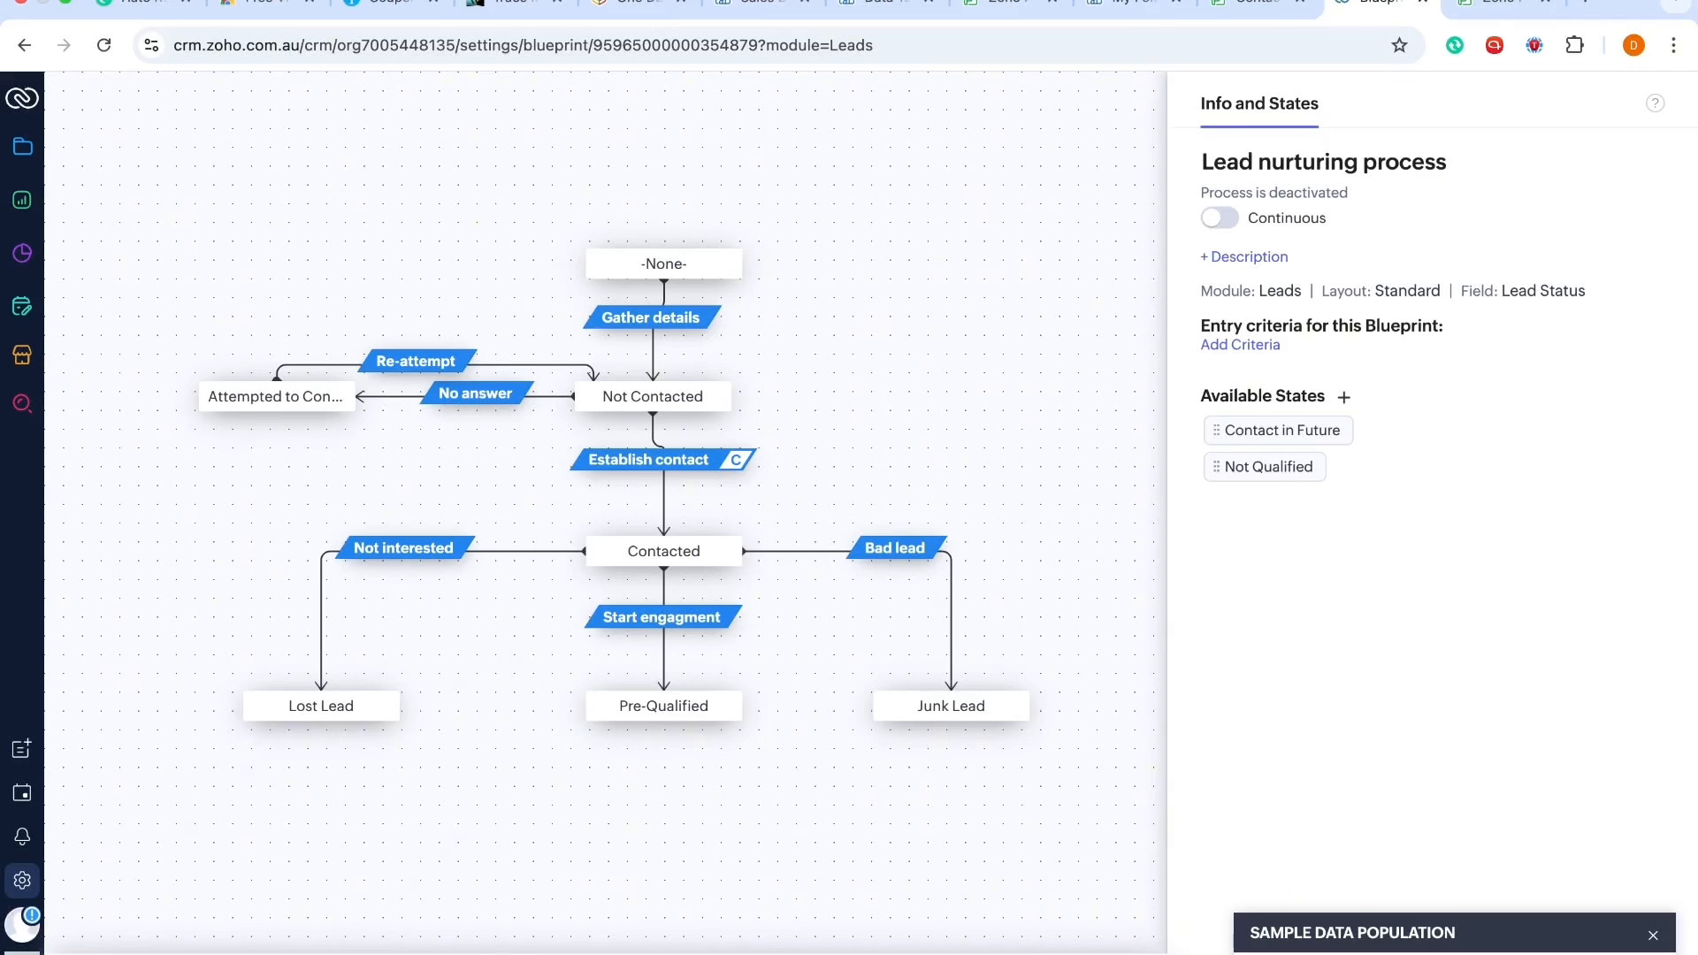
left_click(678, 402)
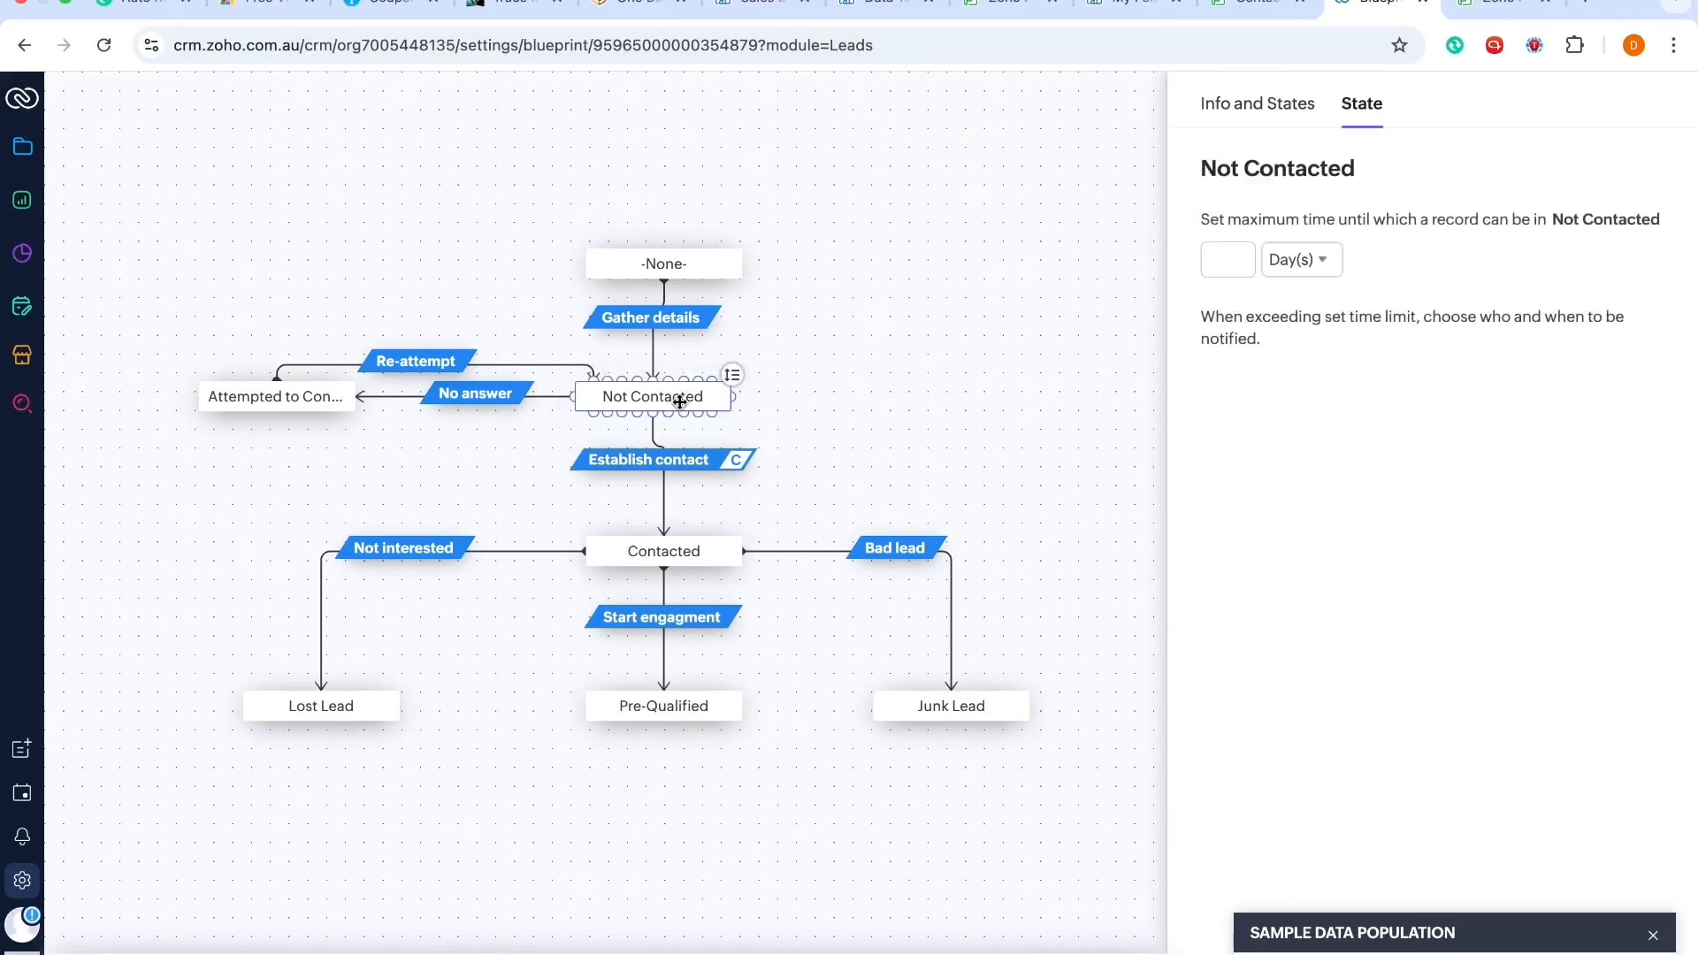
left_click(676, 270)
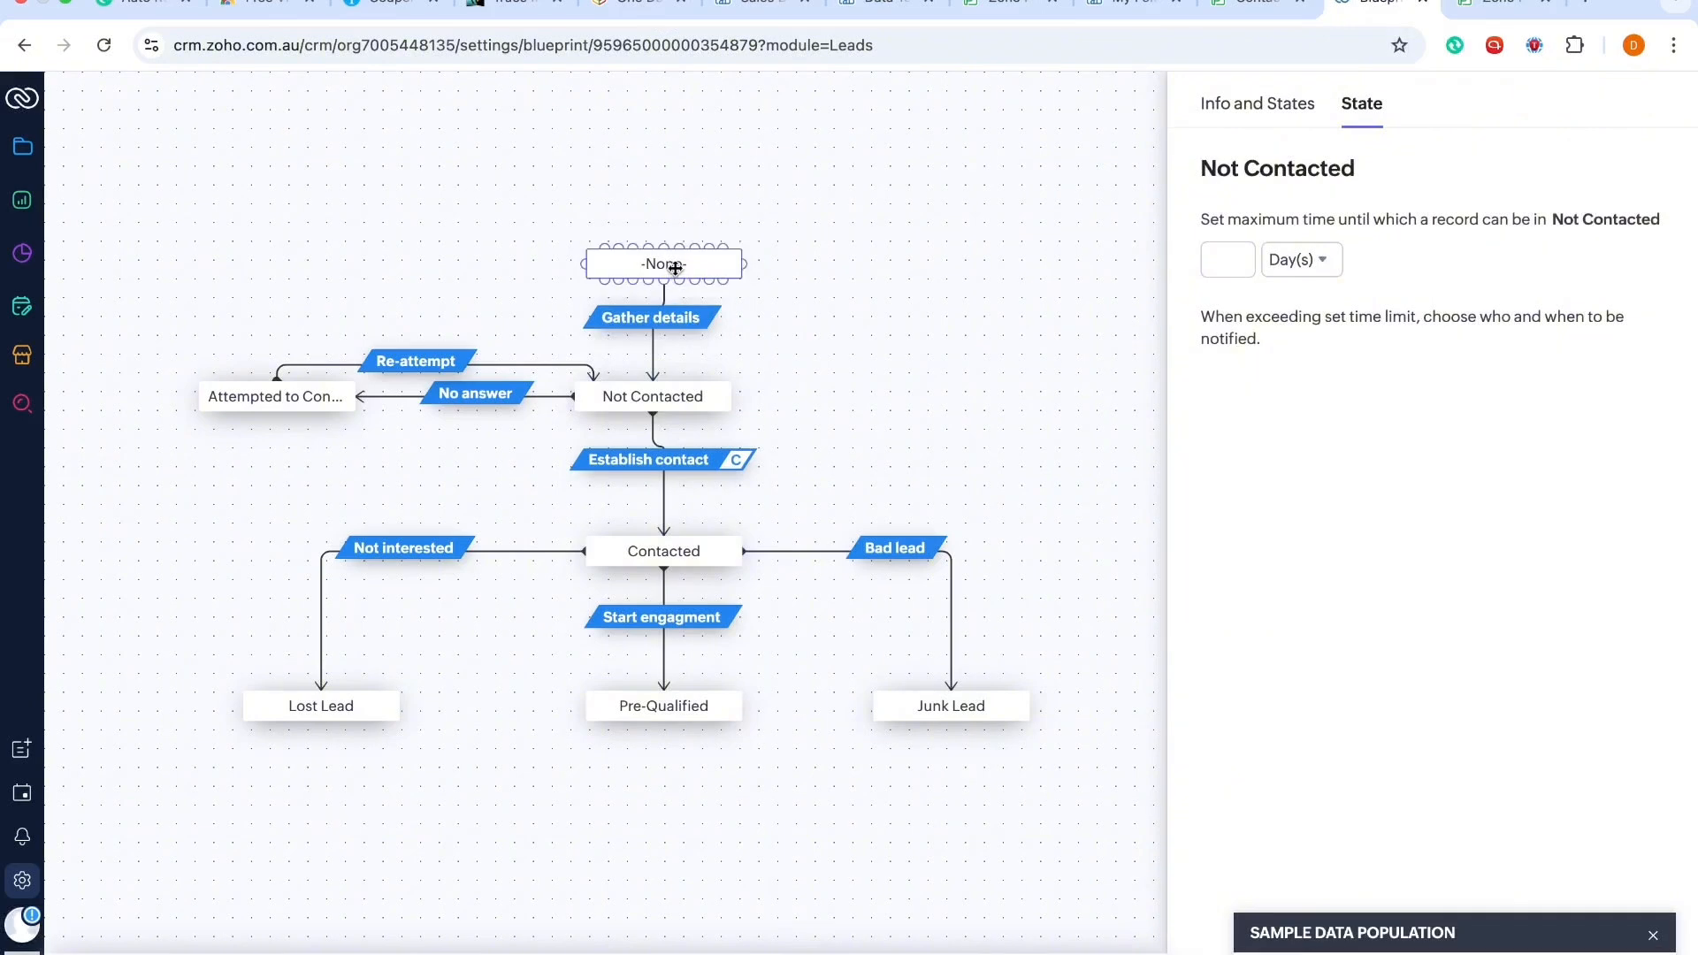
Step: Leave the blueprint editor and delete the Lead nurturing process blueprint, acknowledging it cannot be recovered
left_click(328, 388)
left_click(407, 953)
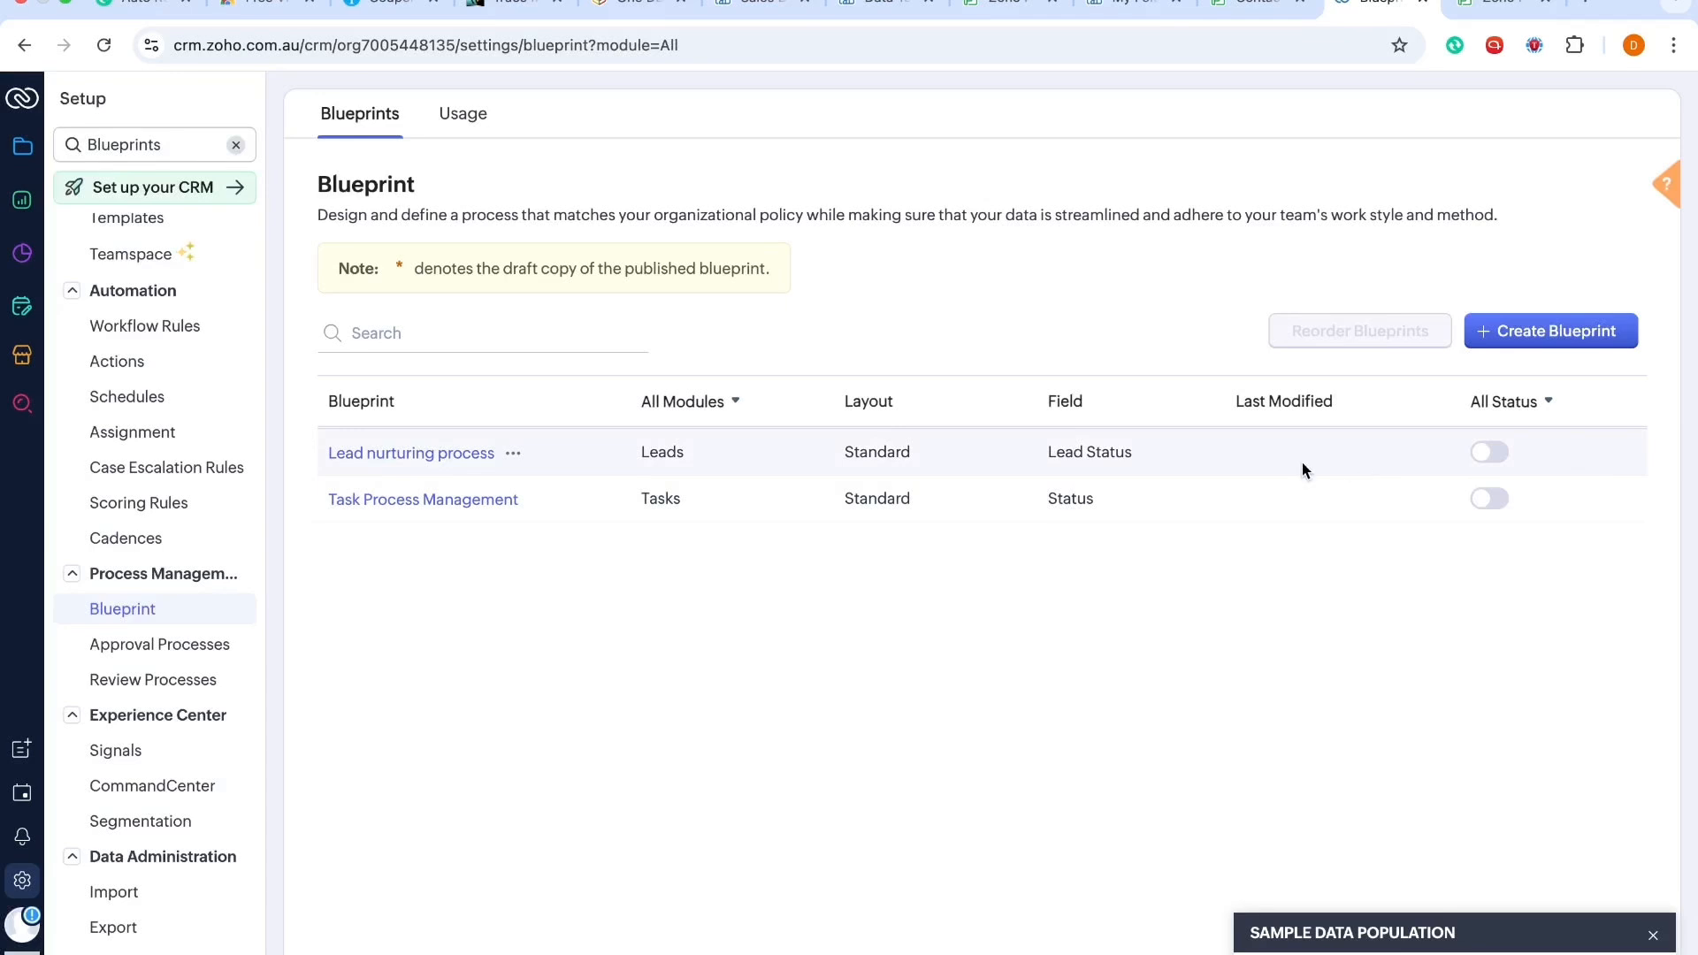
left_click(515, 452)
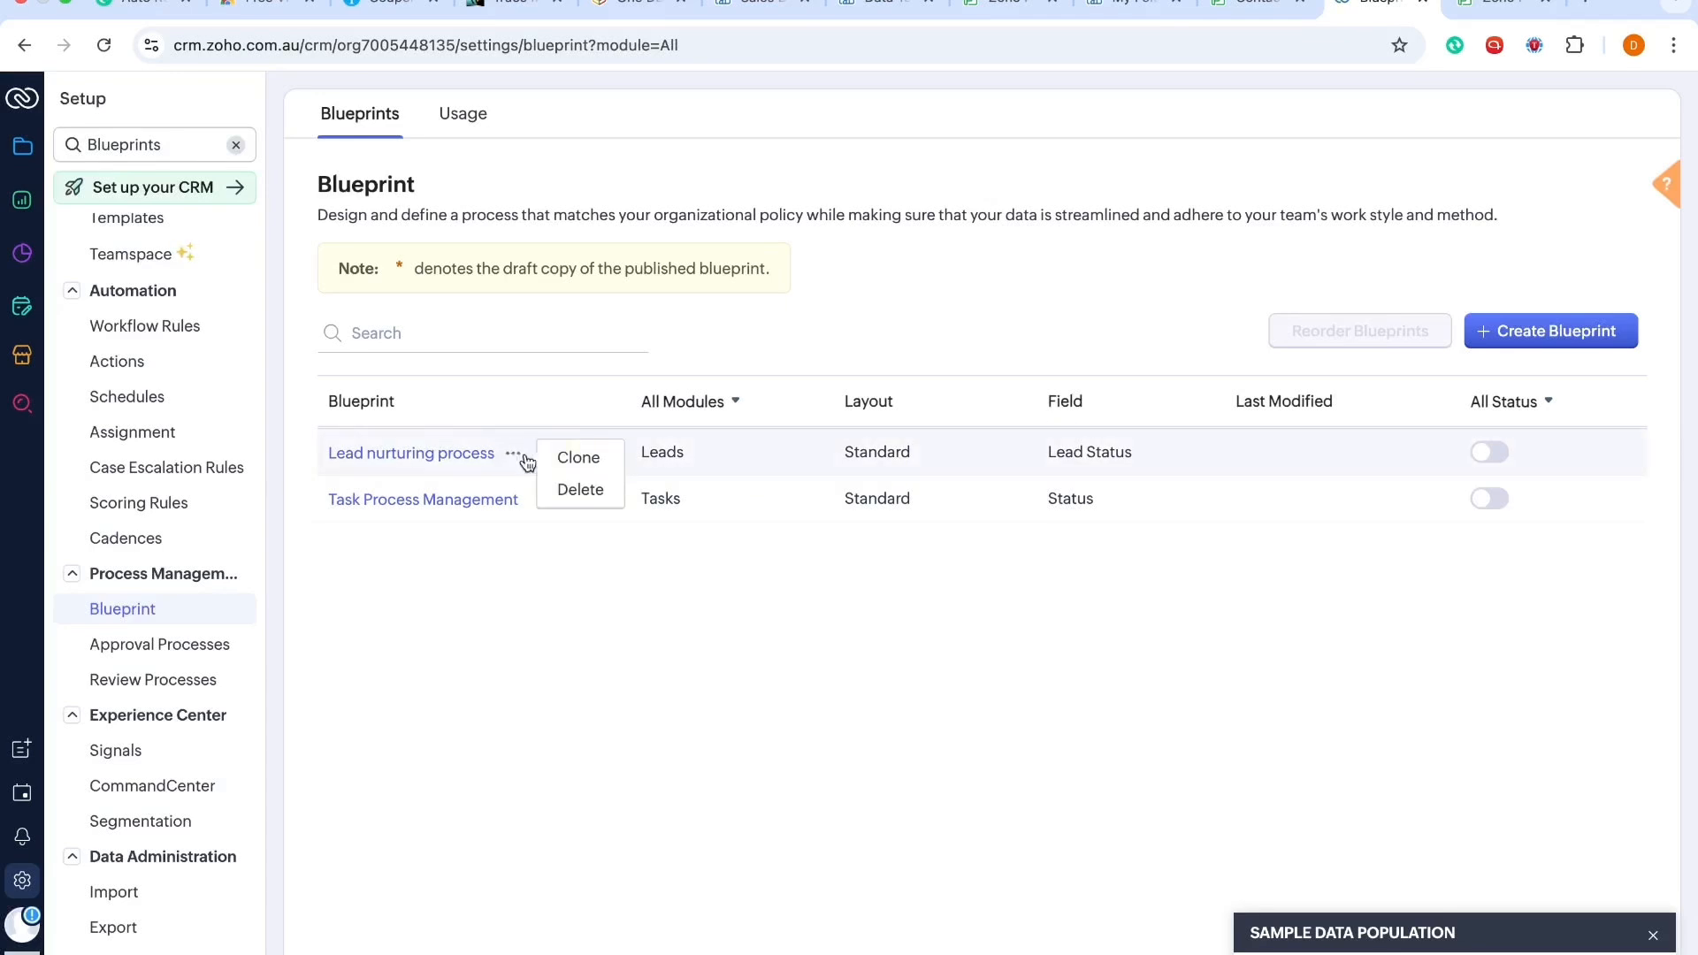
left_click(580, 489)
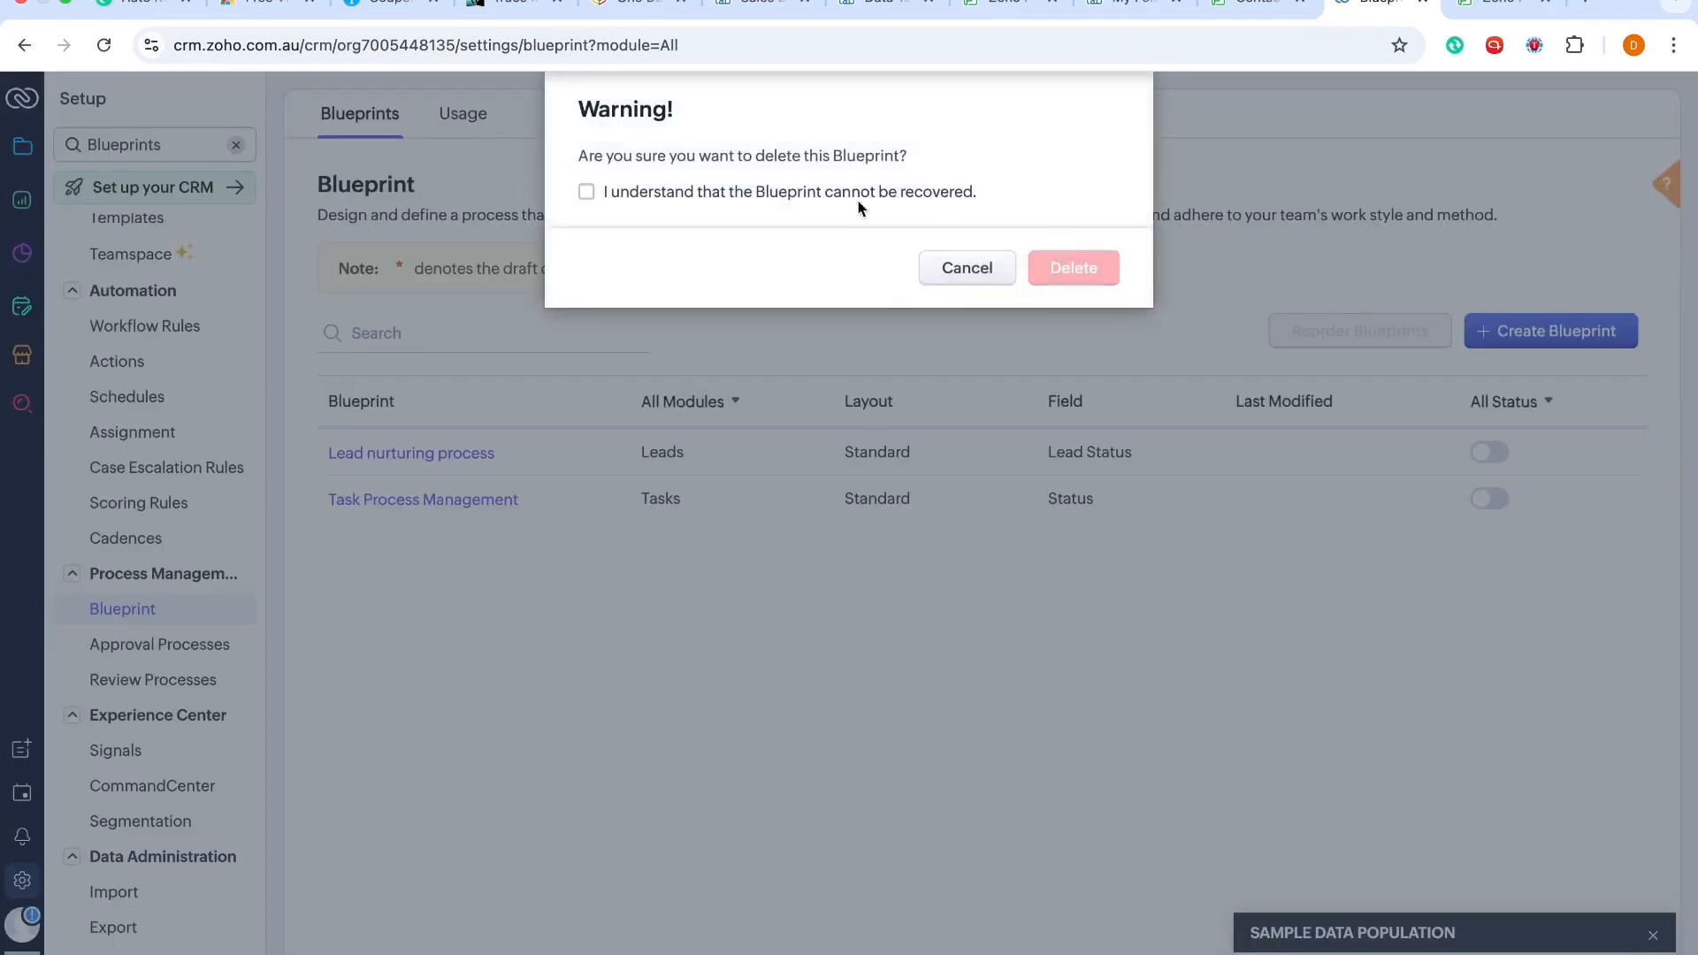
left_click(691, 193)
left_click(1072, 268)
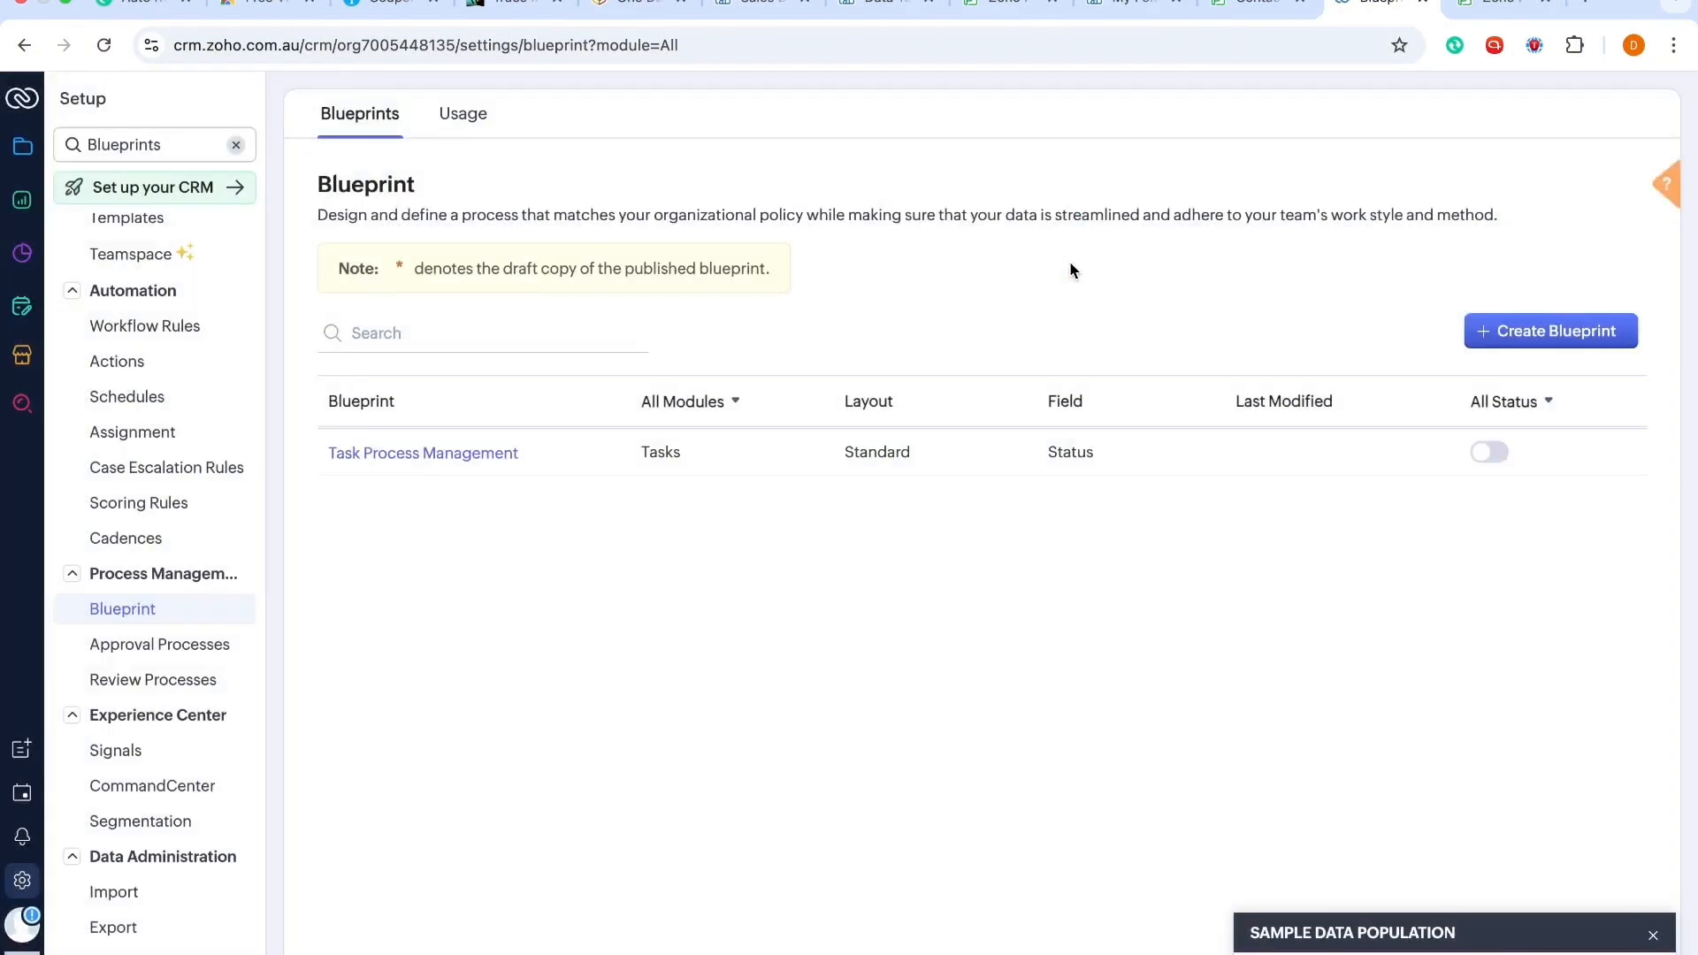
Step: Search setup for module and open the Leads module's Standard layout
left_click(236, 145)
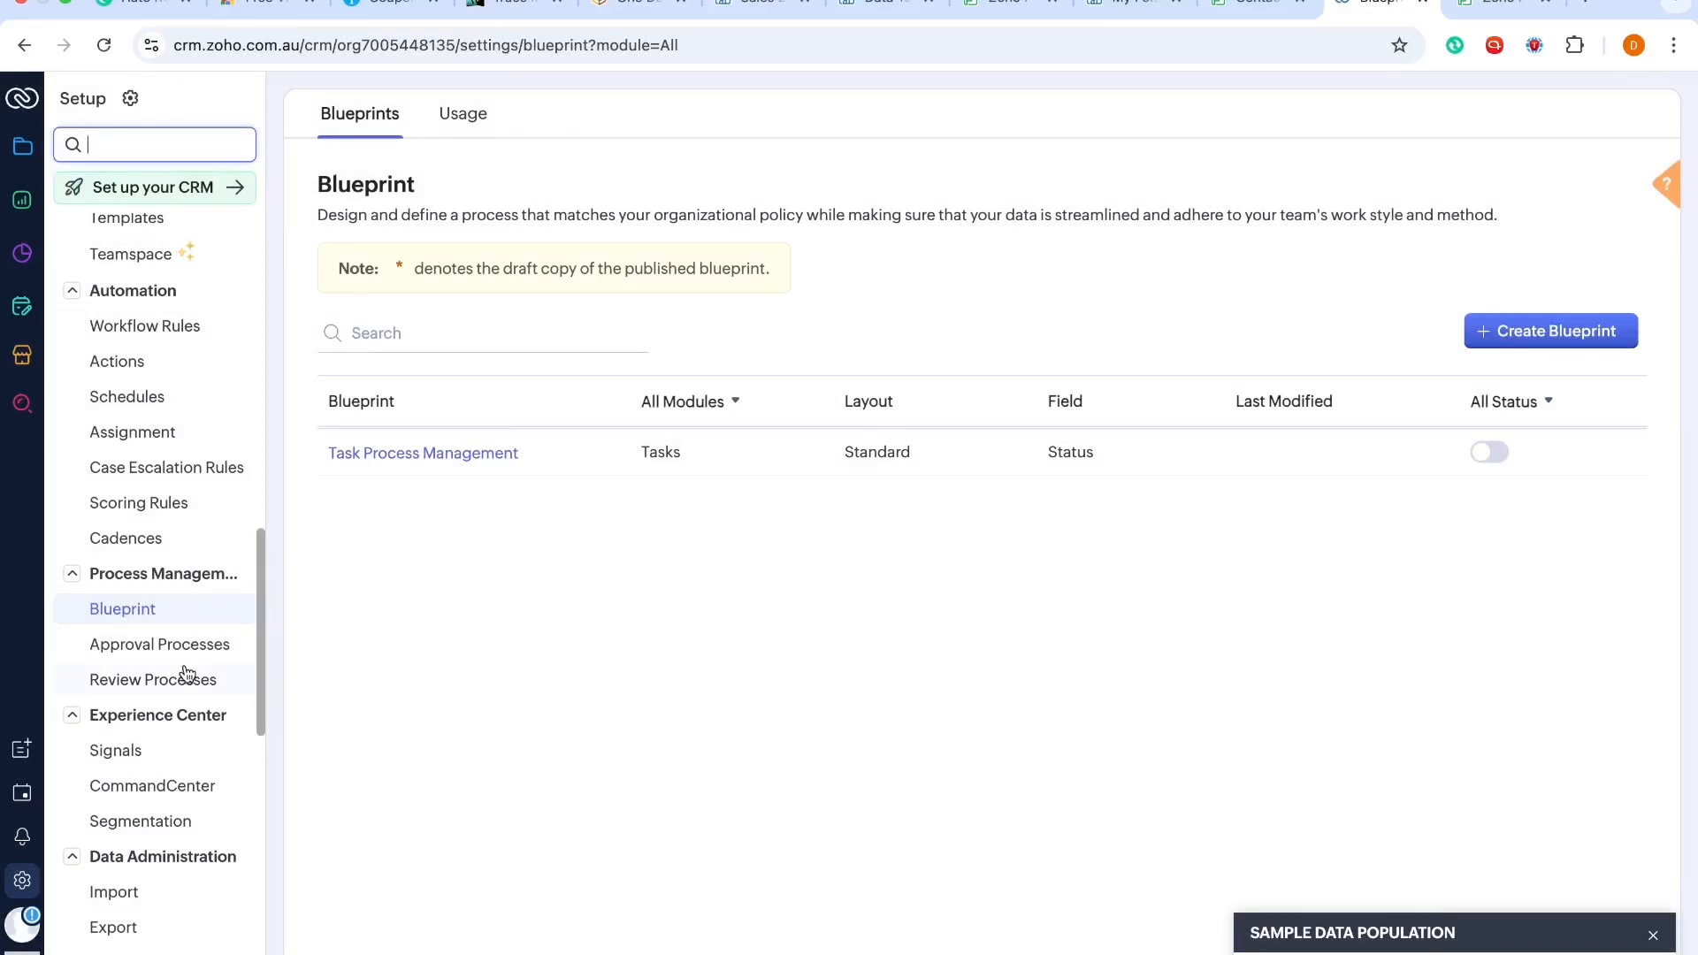
scroll(184, 539, "up", 3)
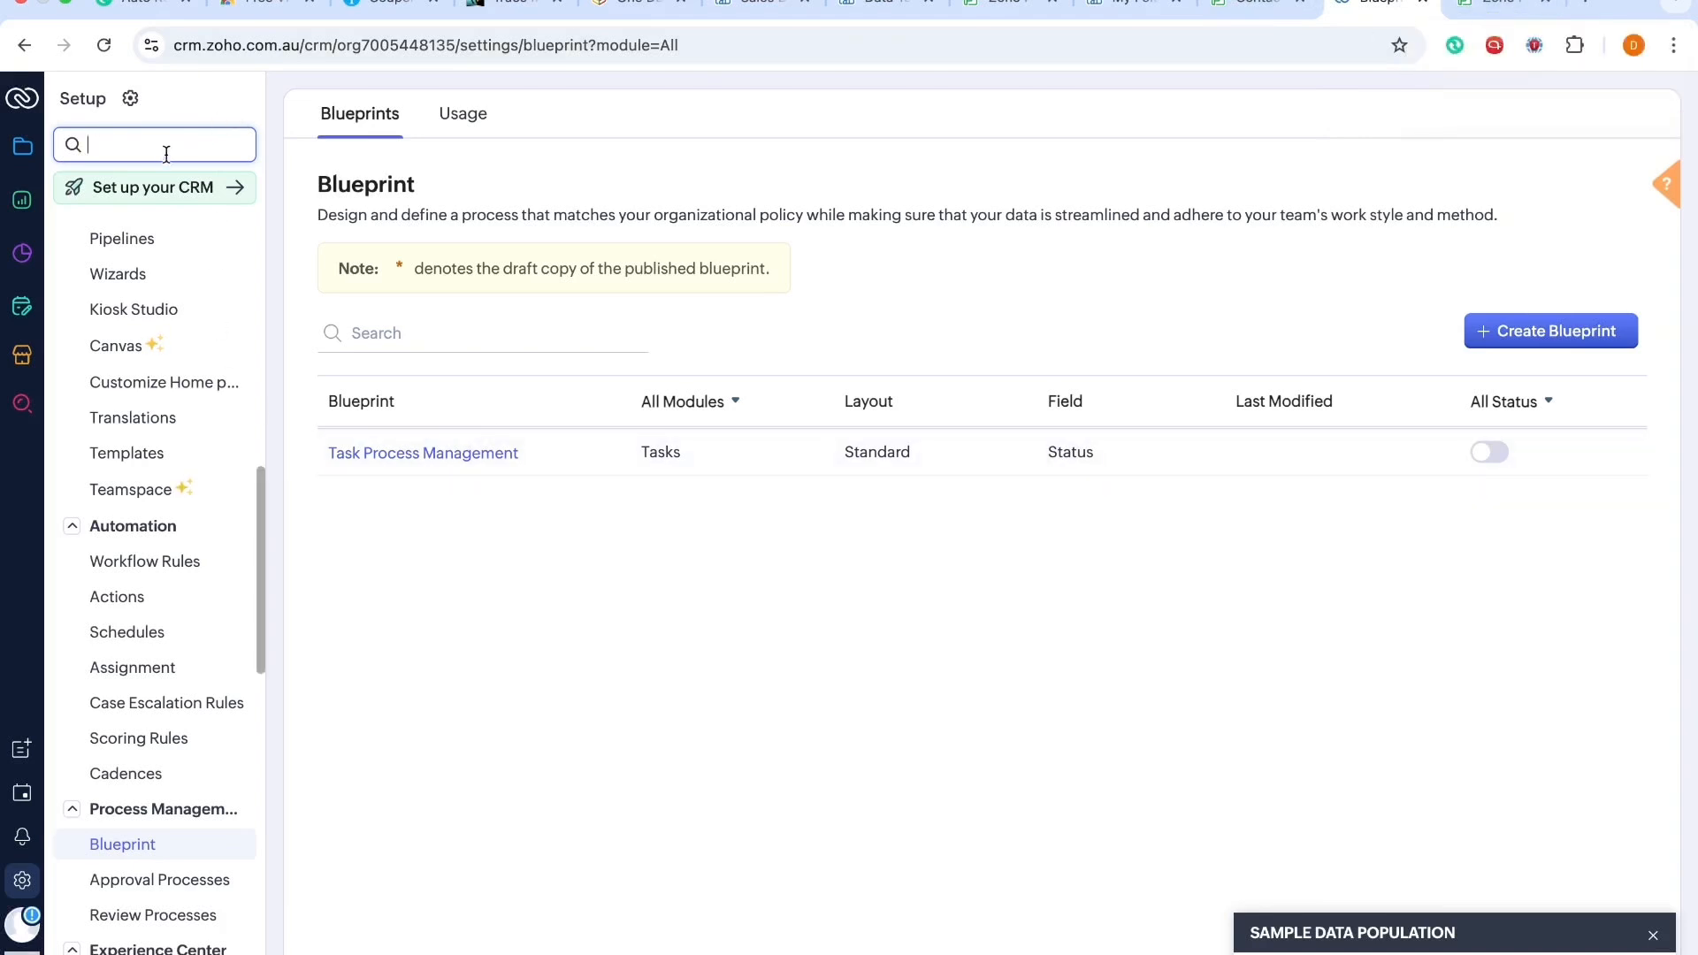
type("modules")
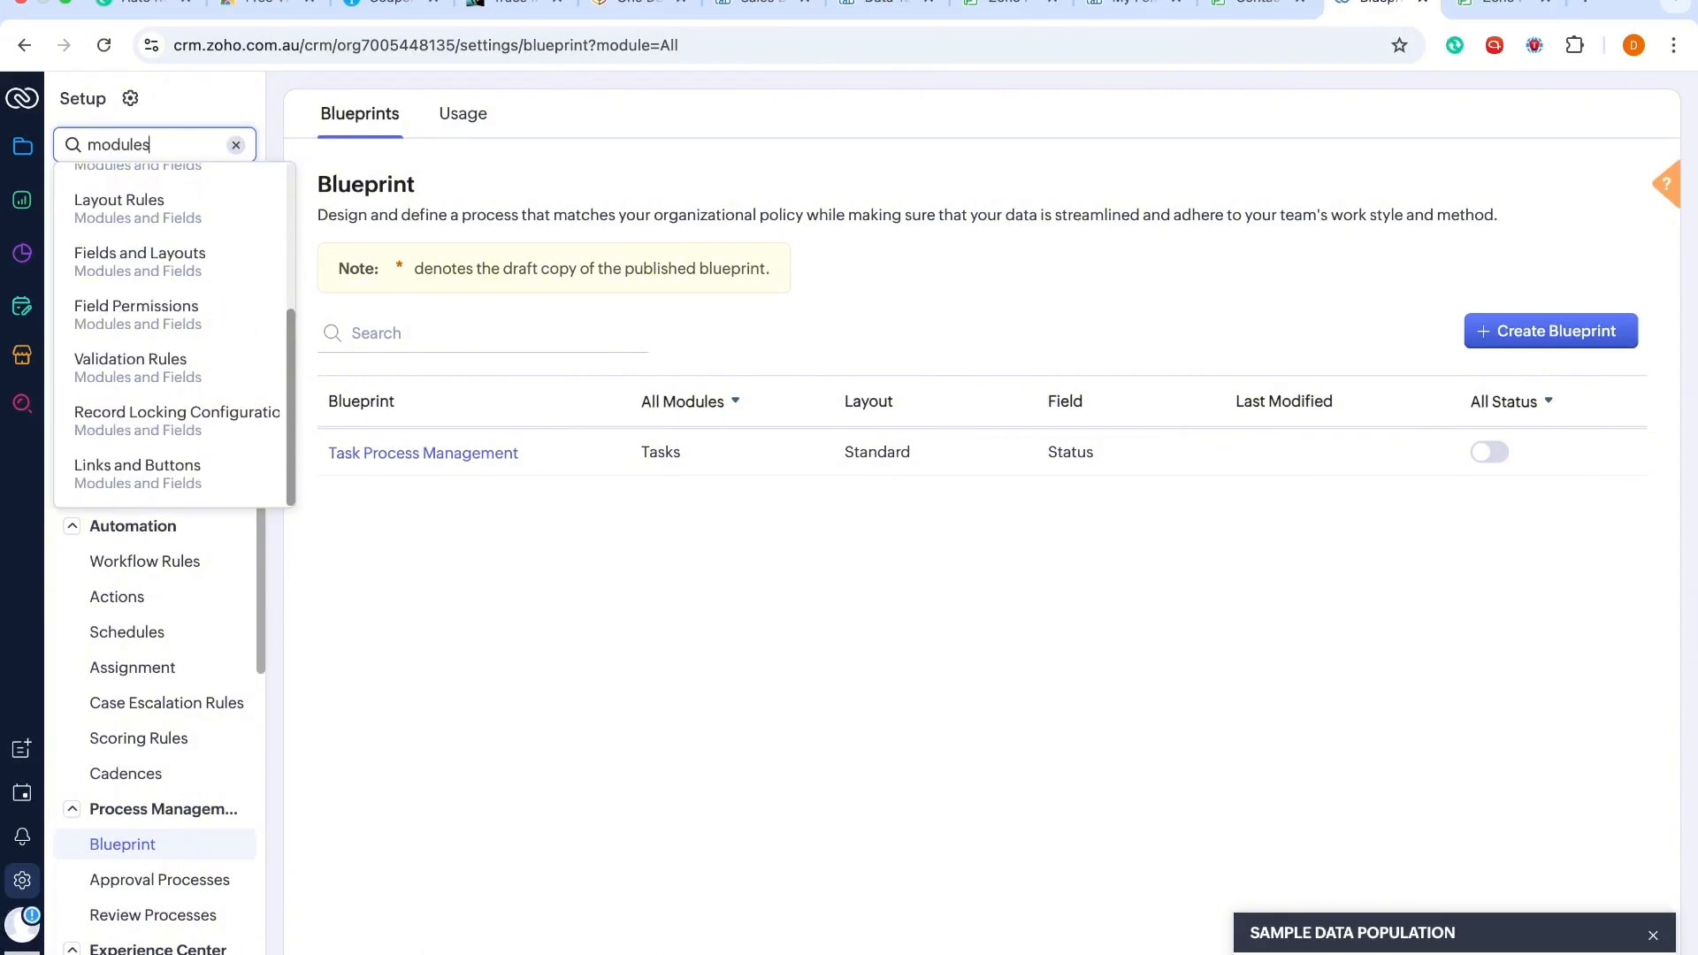
left_click(142, 178)
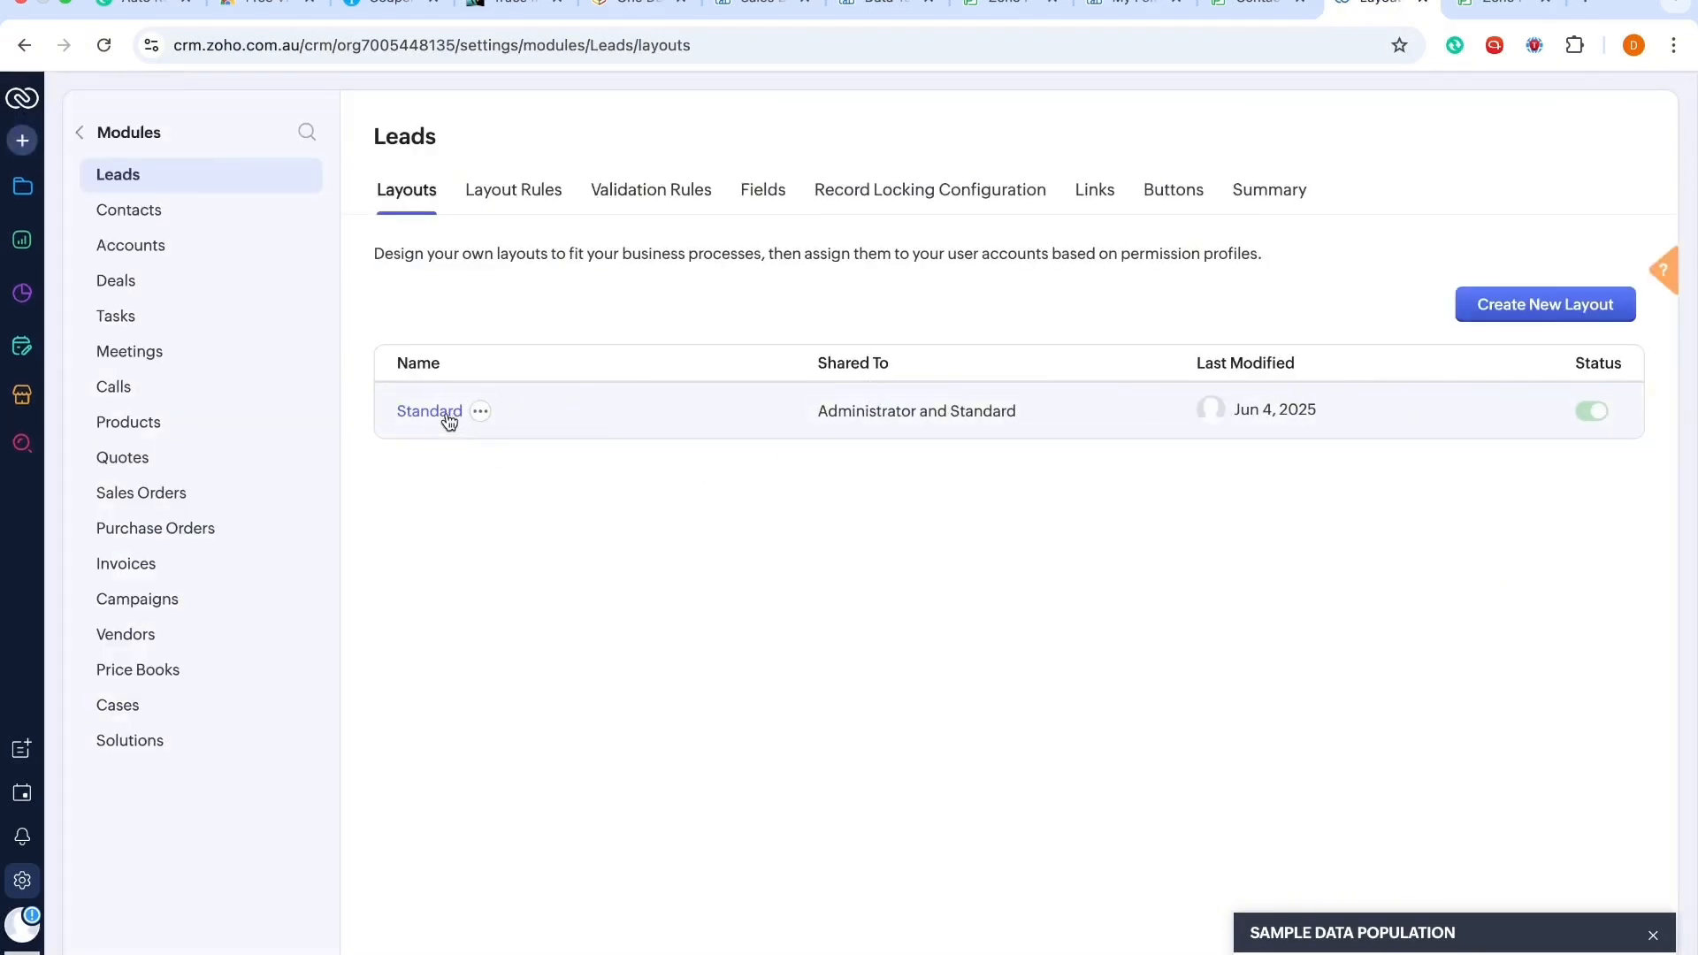
left_click(447, 416)
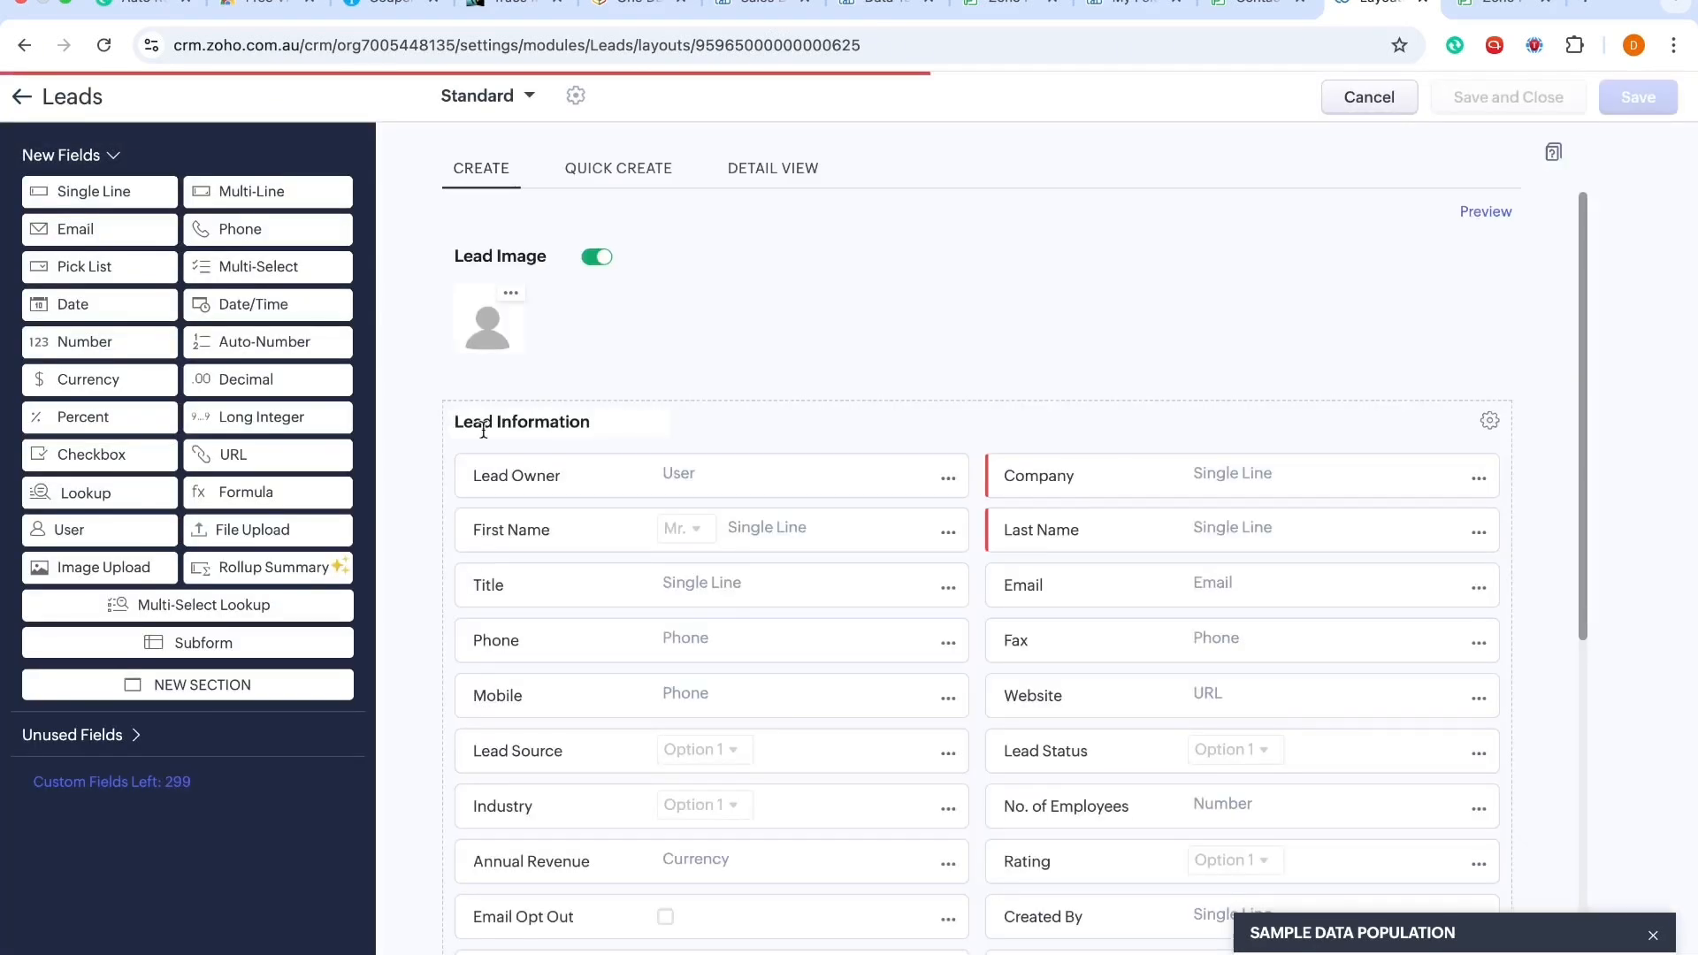
Step: Remove the No. of Employees and Rating fields from the Lead Information section
scroll(924, 606, "down", 3)
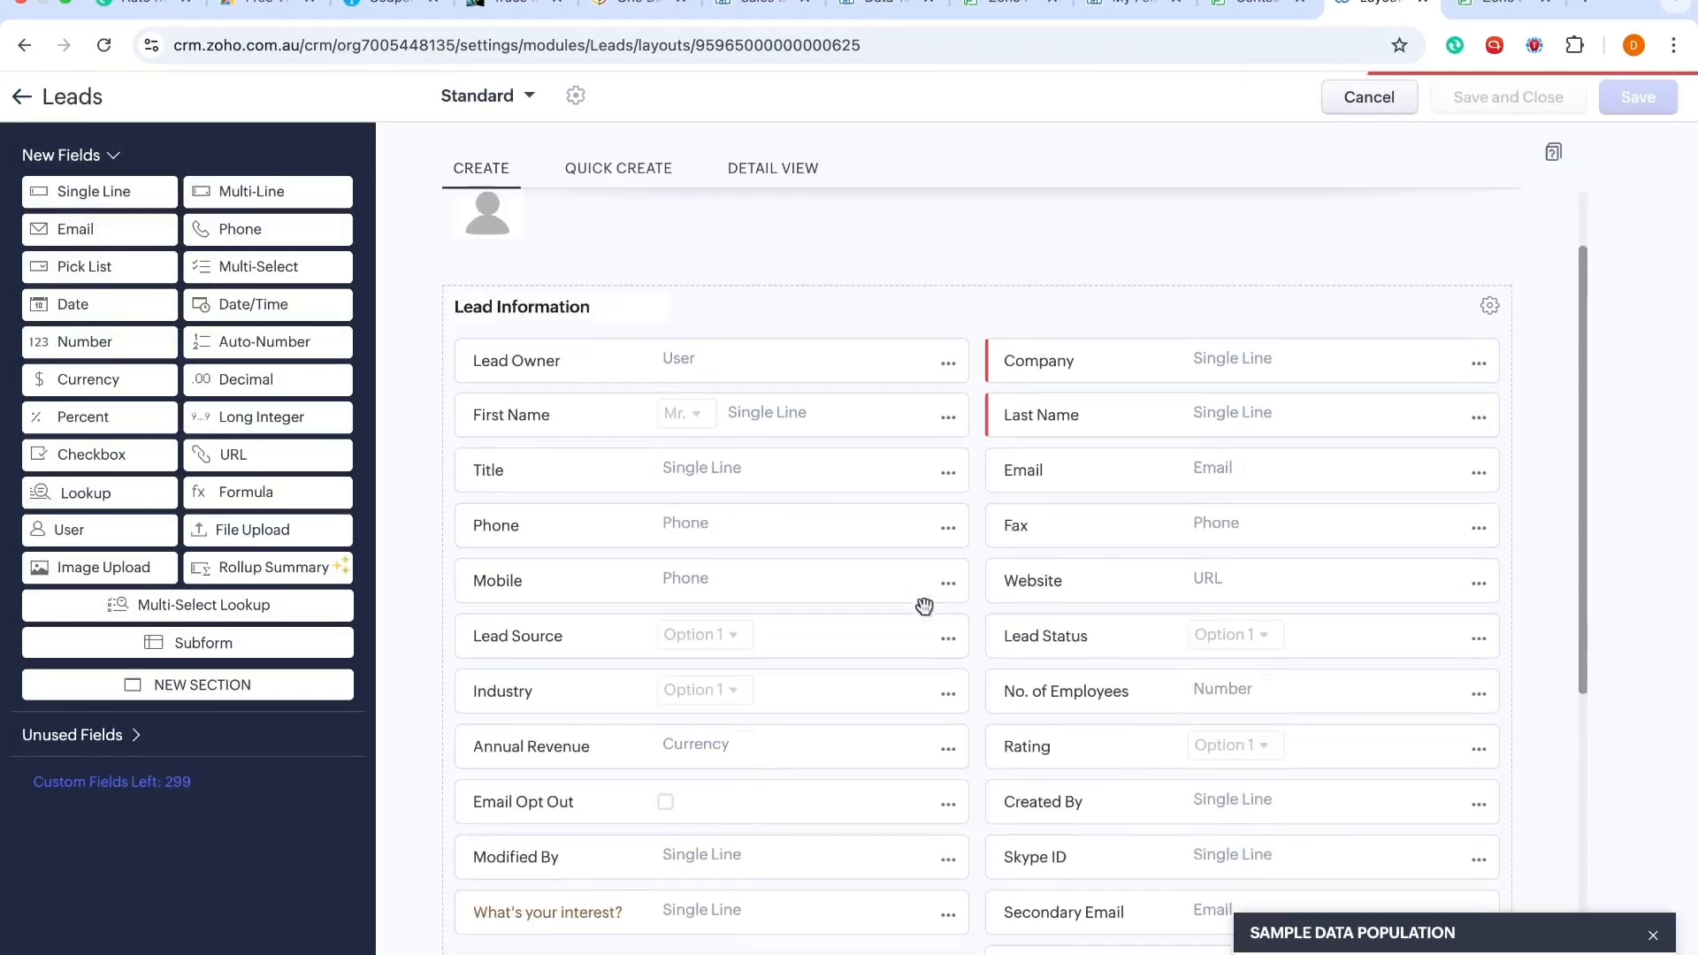
left_click(1483, 685)
left_click(1313, 885)
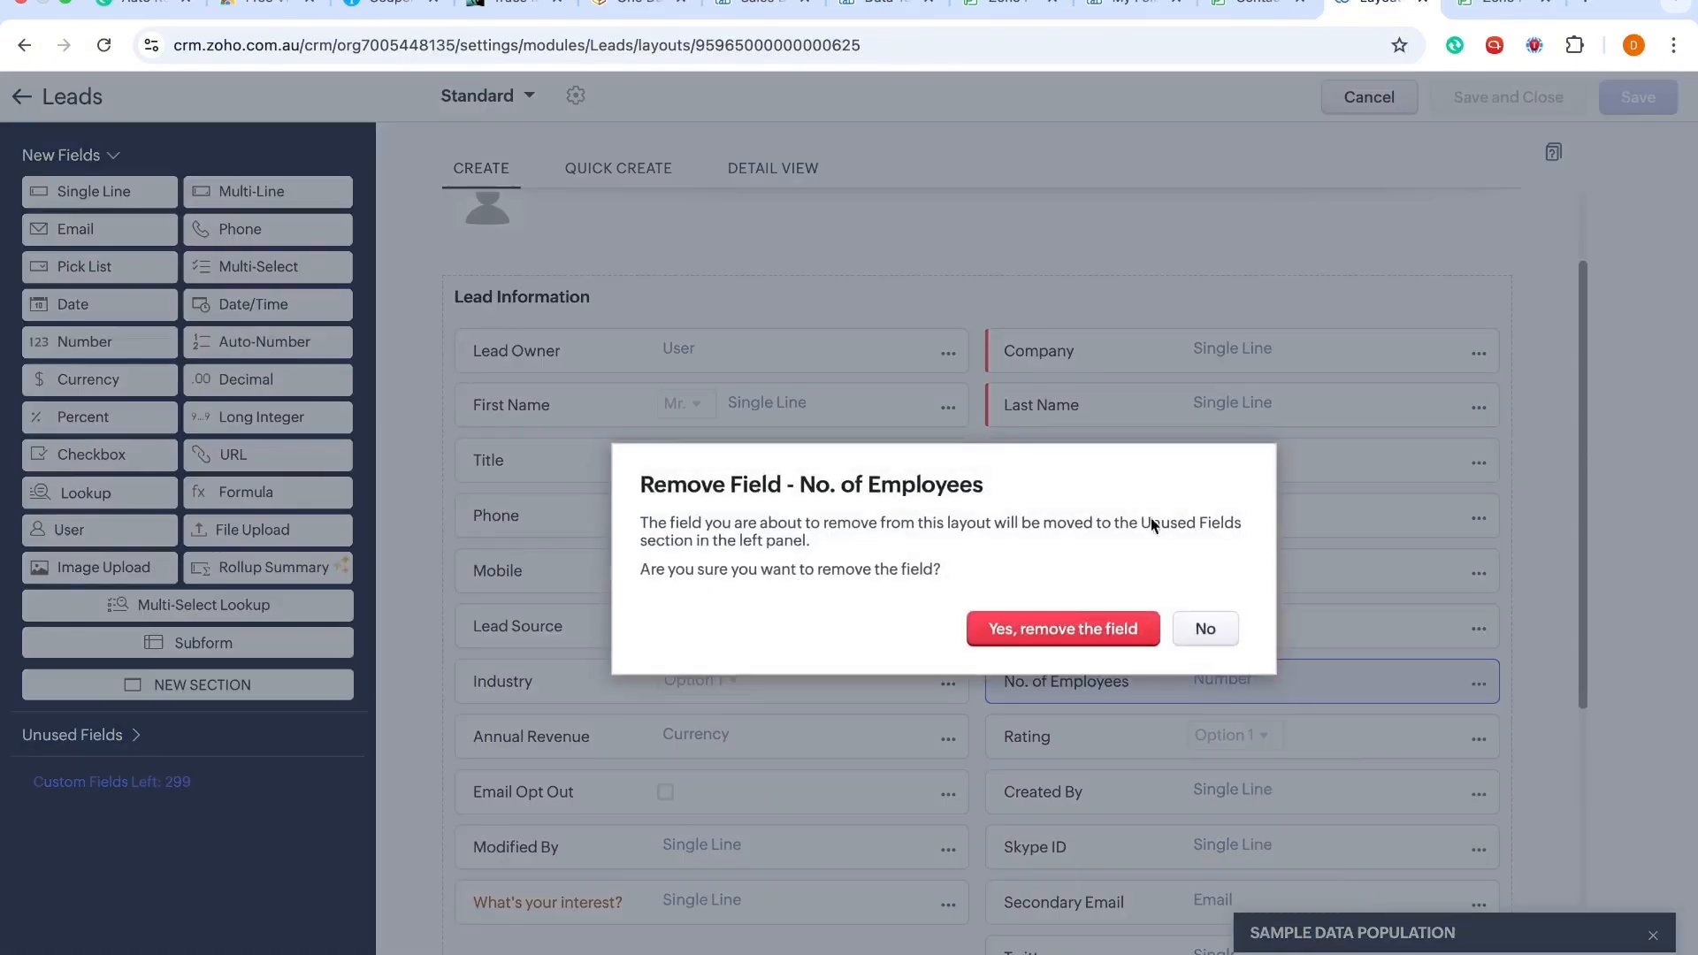
left_click(1051, 632)
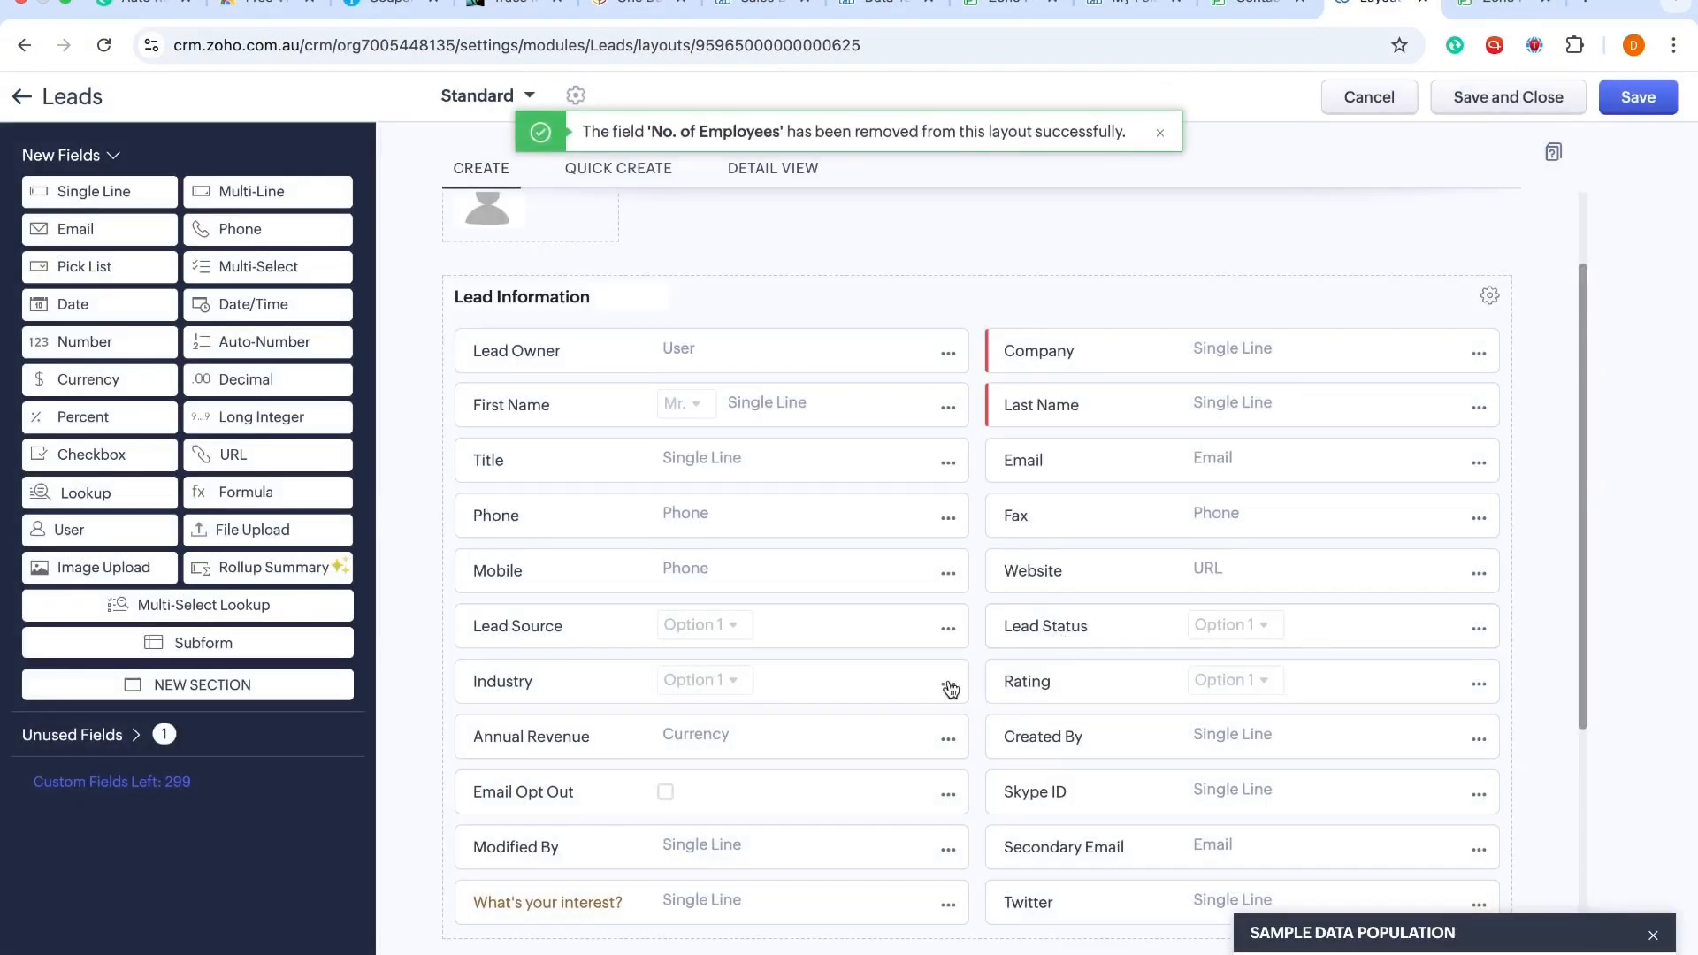
left_click(1478, 682)
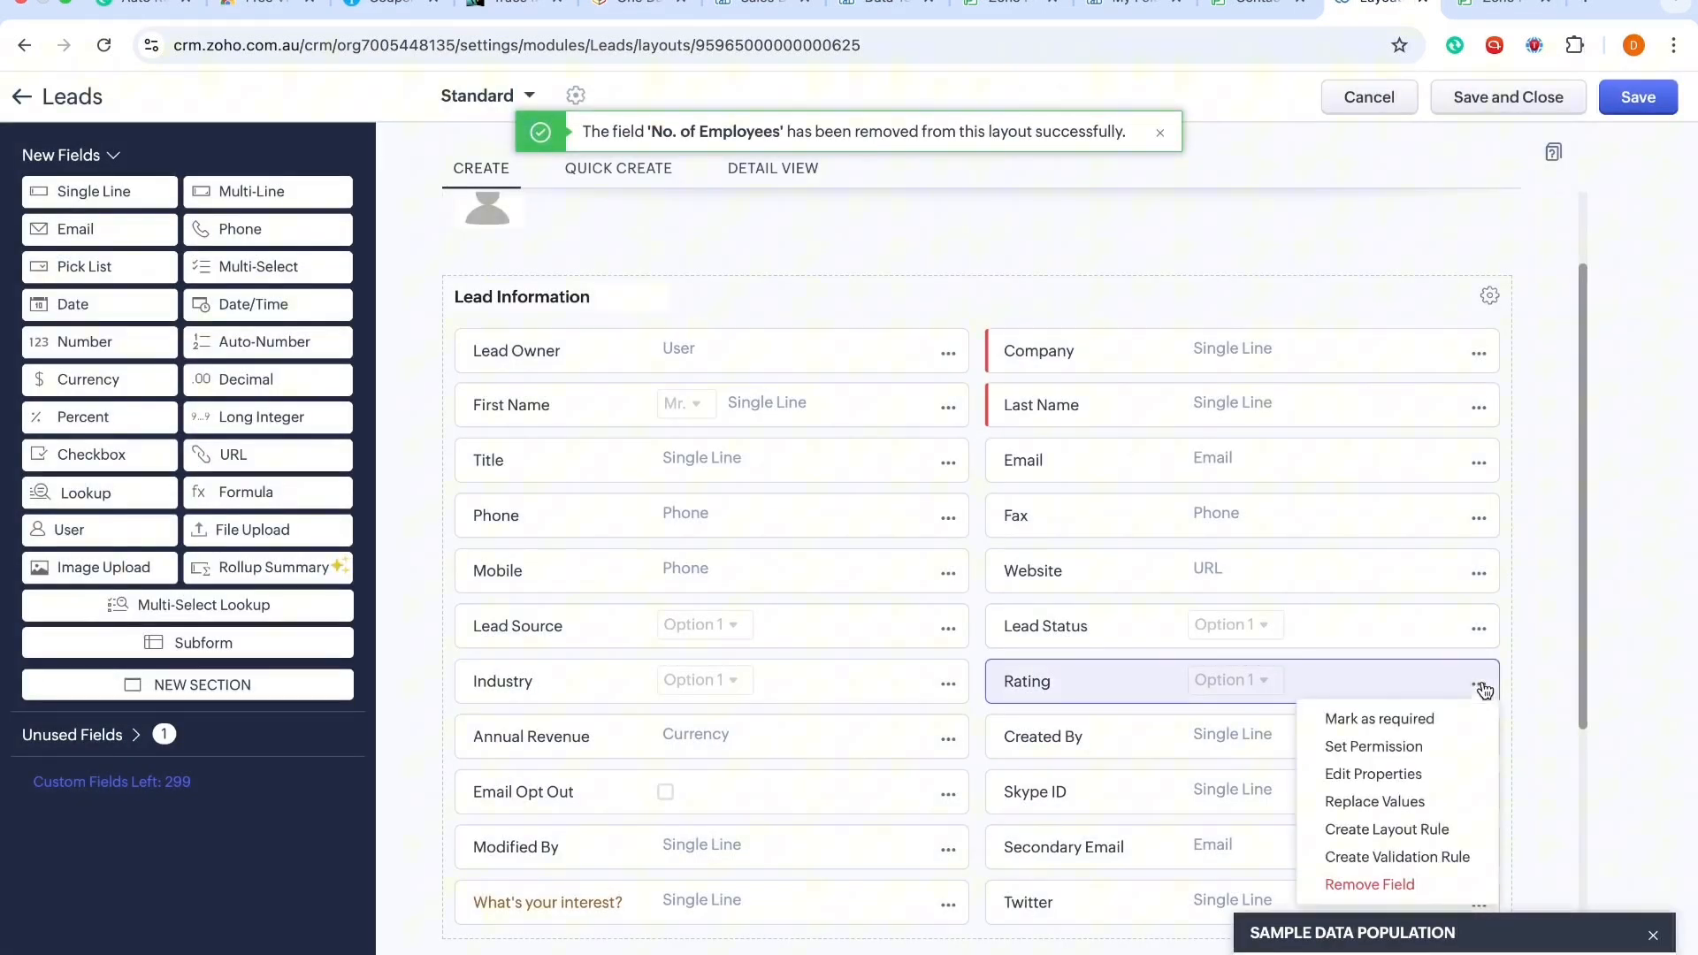
left_click(1386, 888)
left_click(1071, 626)
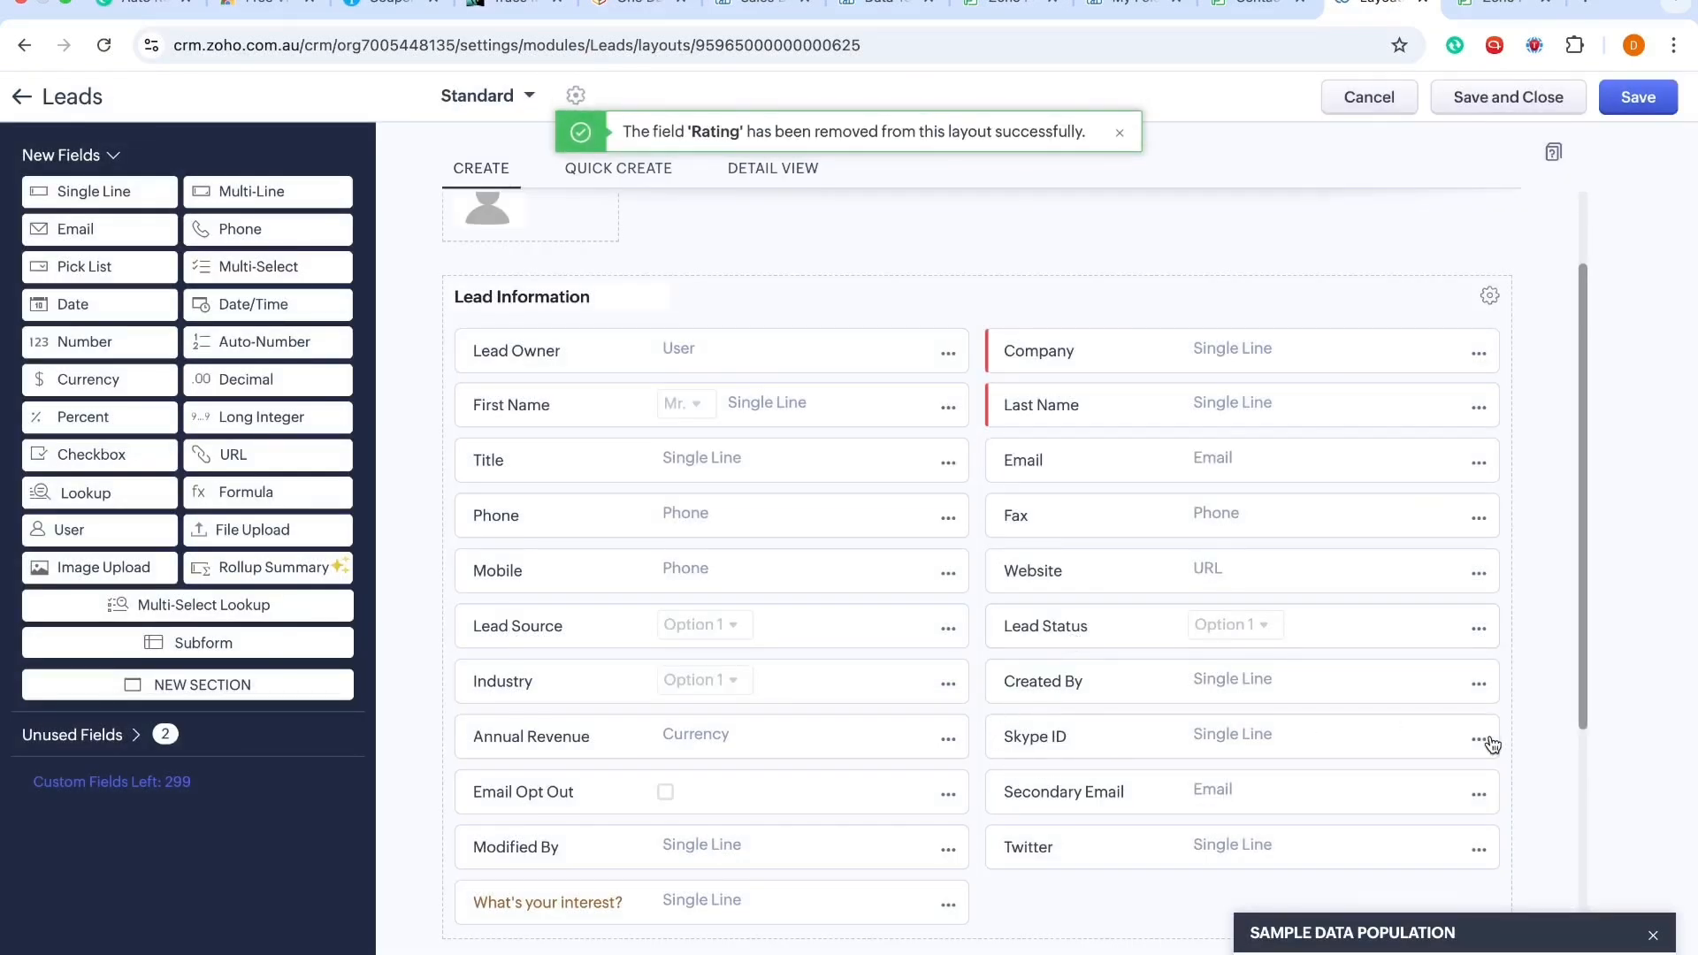
Step: Remove the Skype ID and Twitter fields from the Lead Information section
scroll(1493, 743, "down", 2)
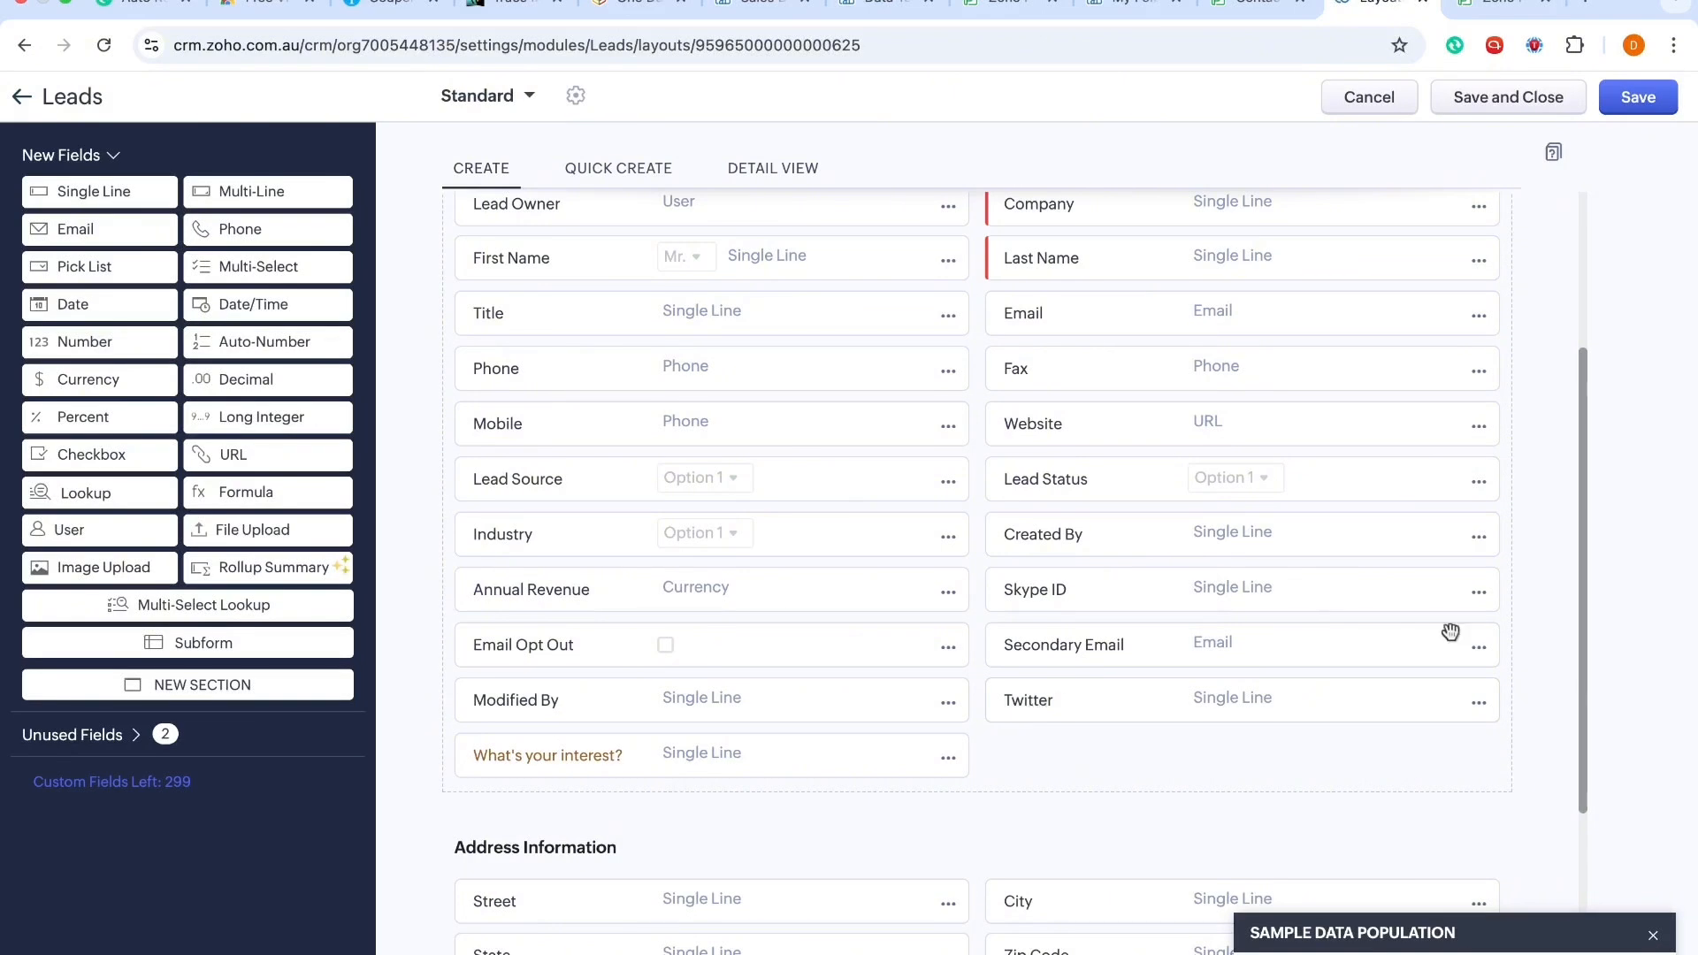
left_click(1478, 592)
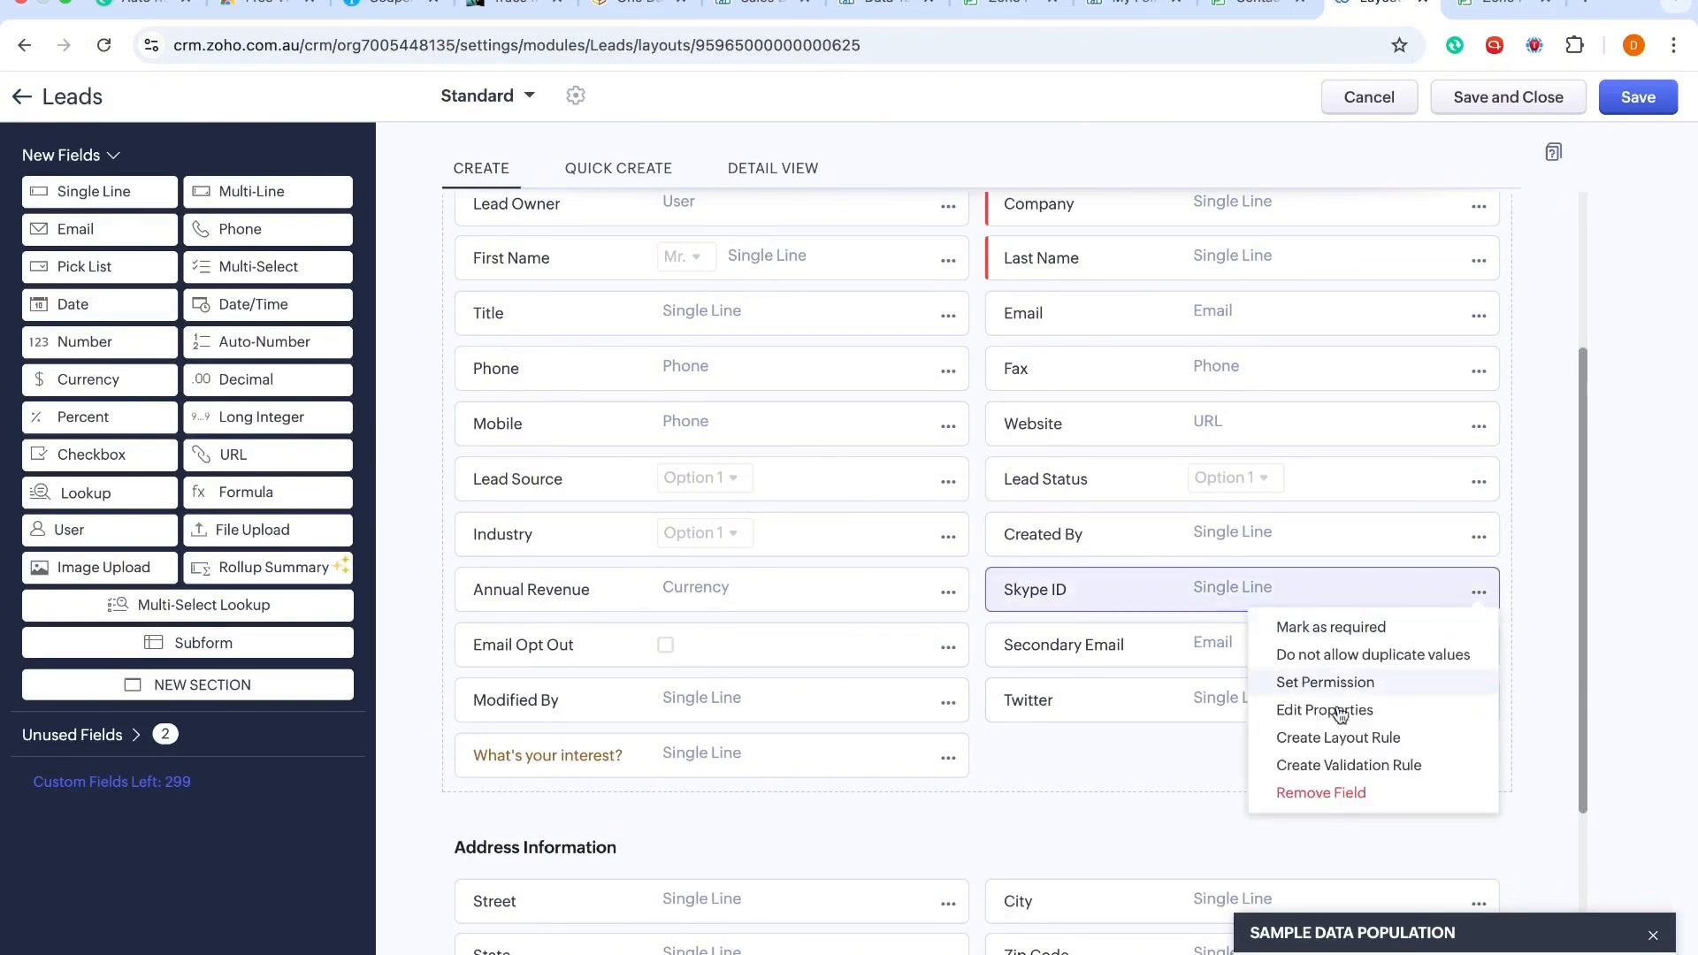
left_click(1320, 790)
left_click(1083, 629)
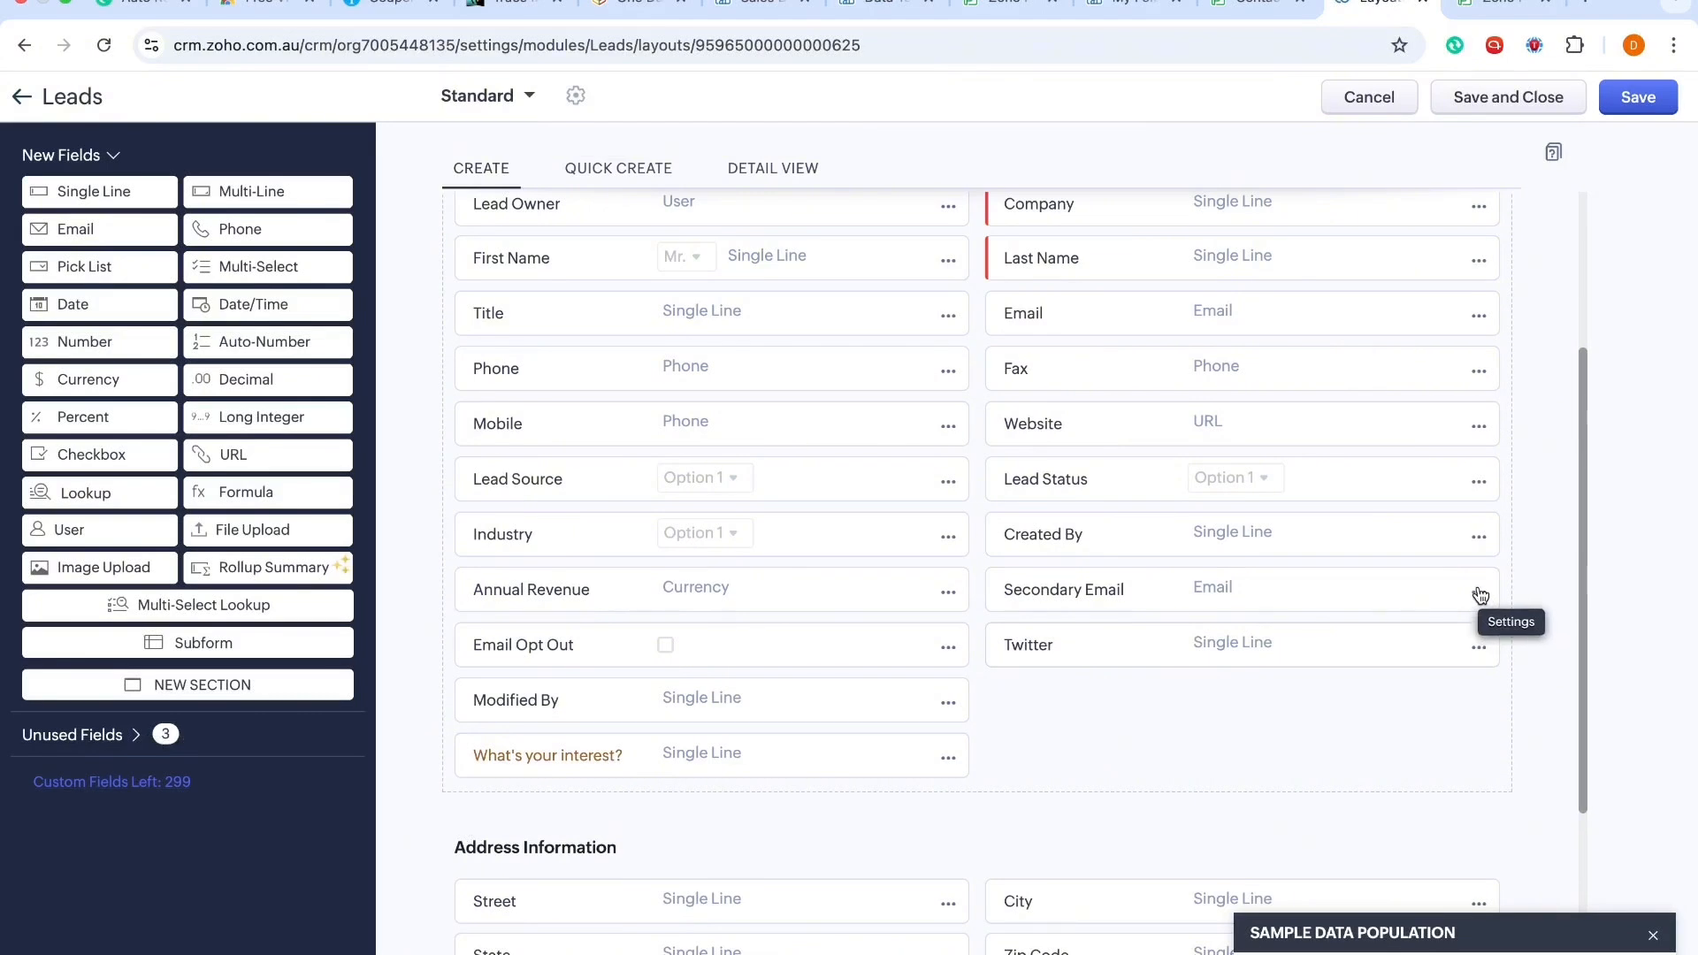
left_click(1485, 648)
left_click(1309, 844)
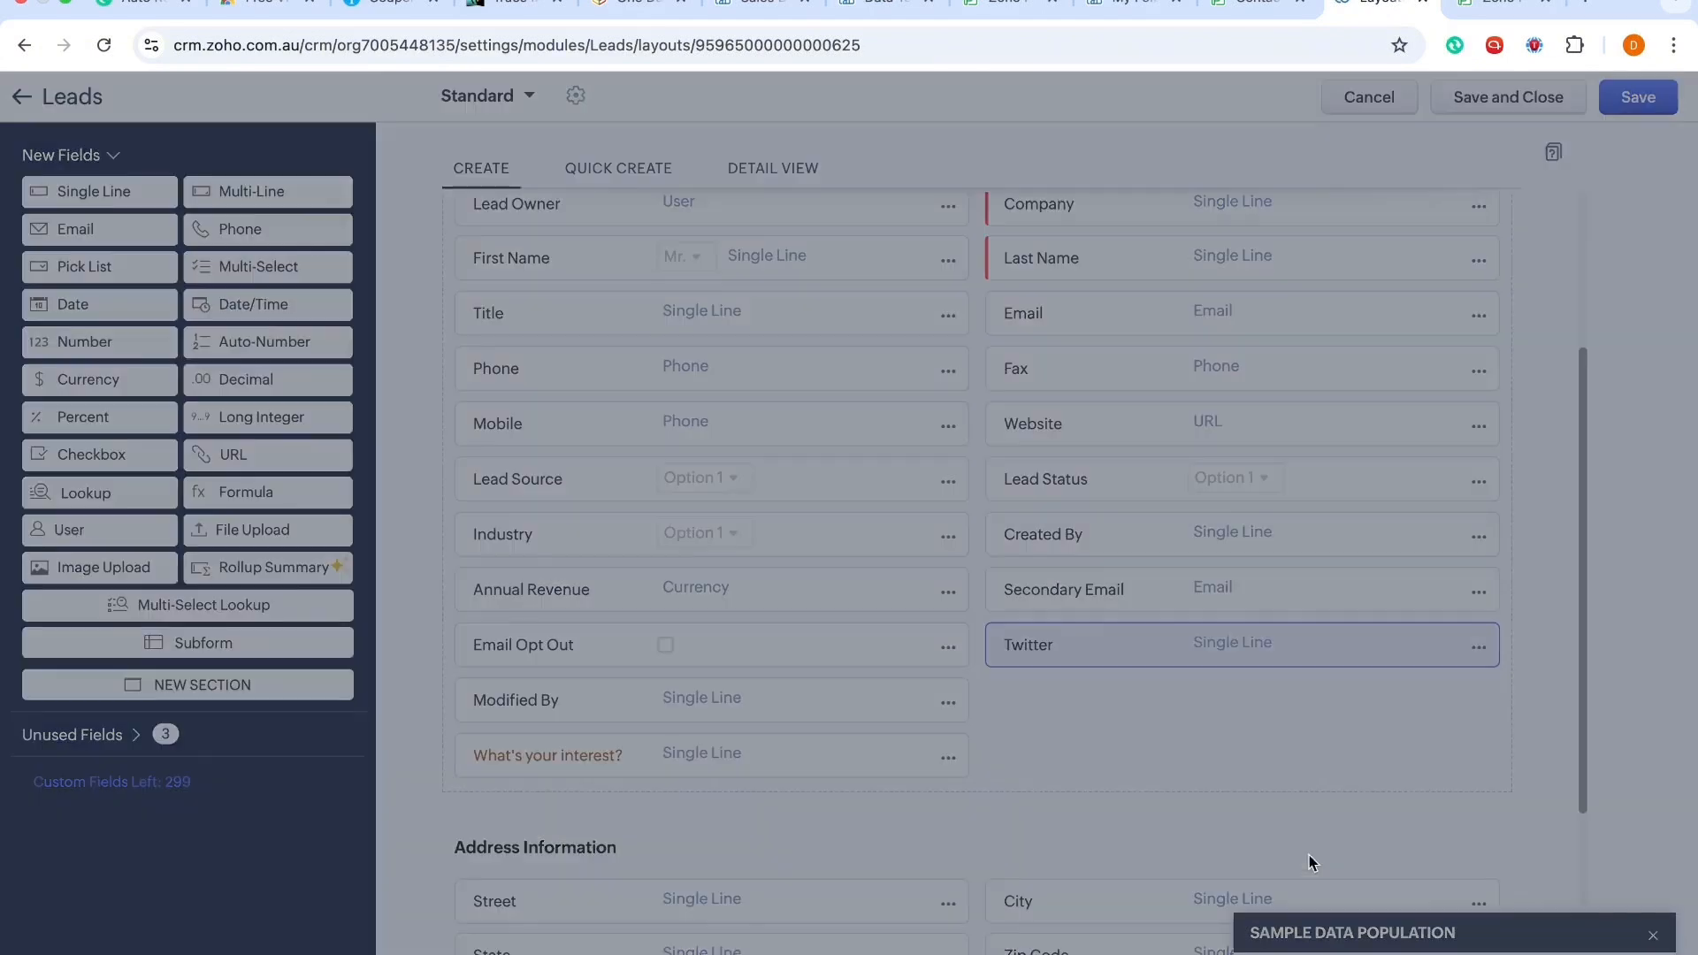
left_click(1093, 631)
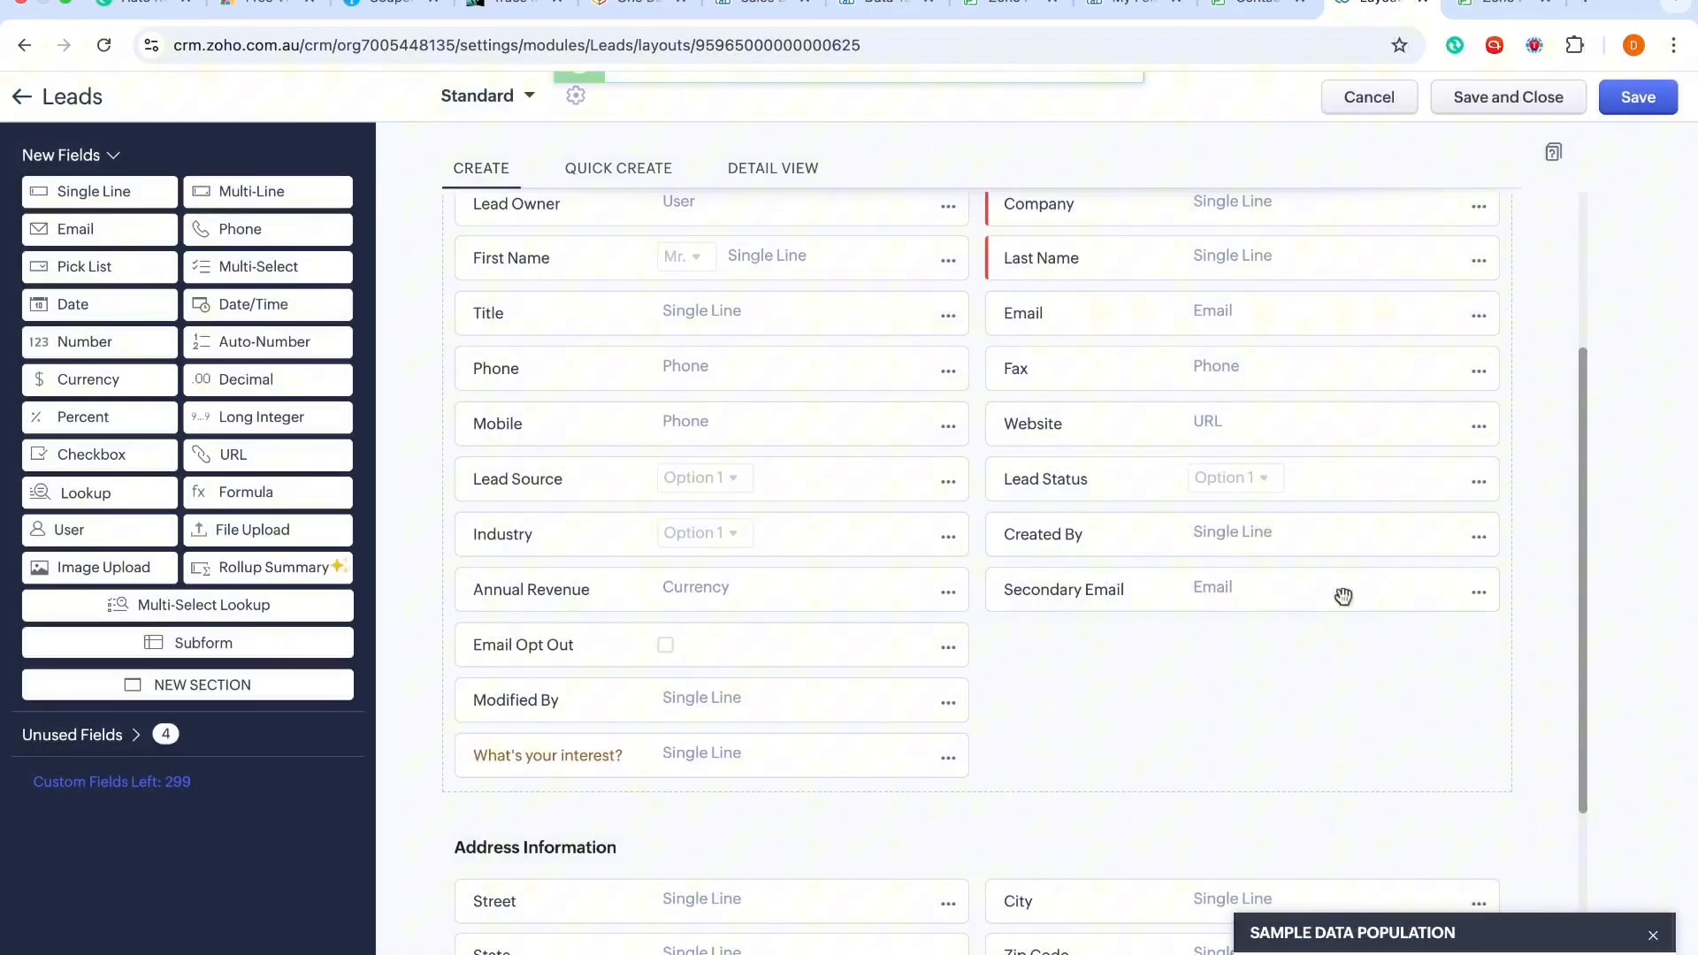
Step: Remove the Secondary Email and Email Opt Out fields from the Lead Information section
left_click(1475, 593)
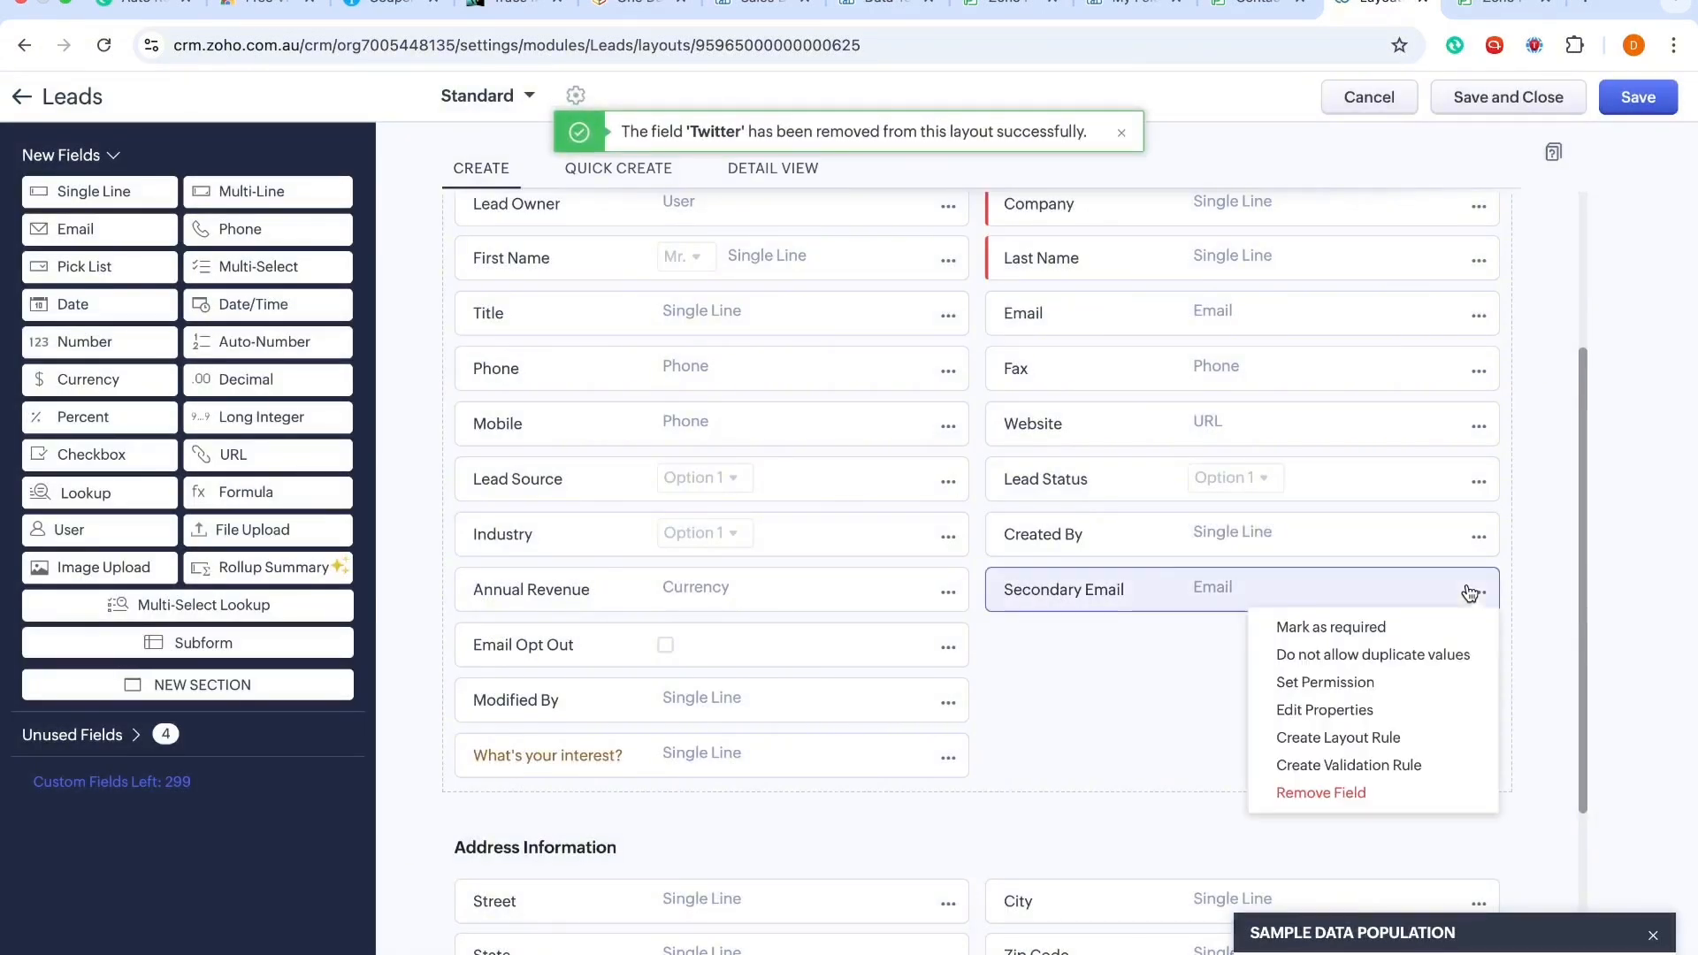
left_click(1315, 792)
left_click(1073, 627)
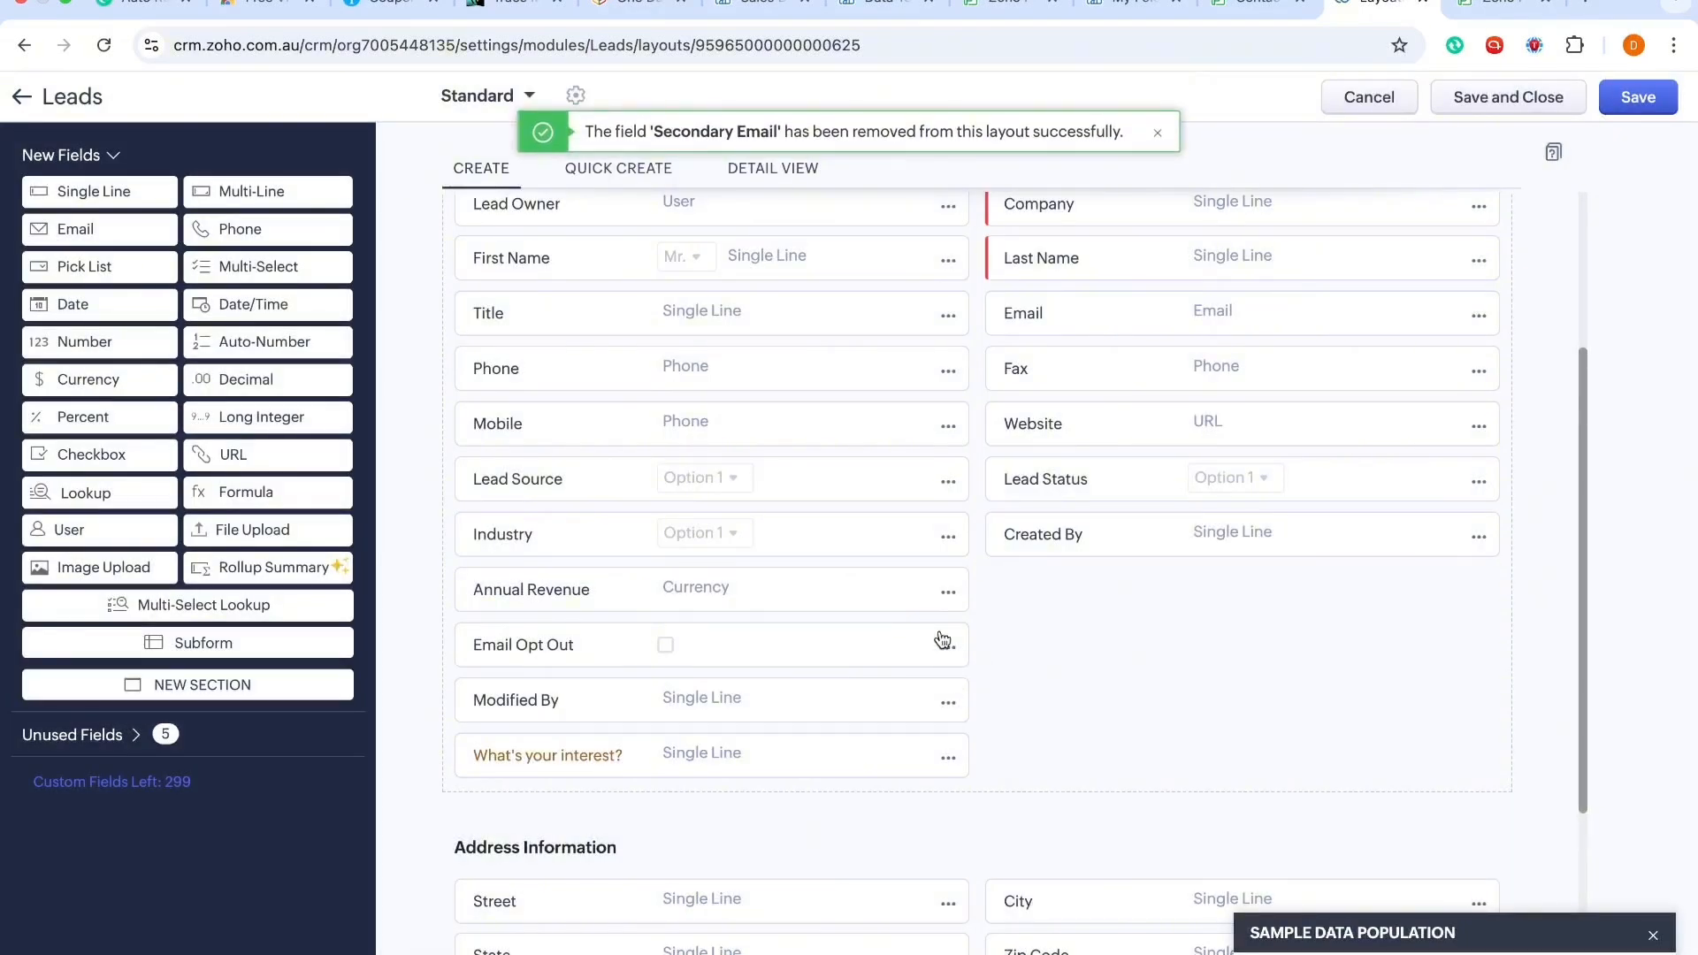
left_click(947, 646)
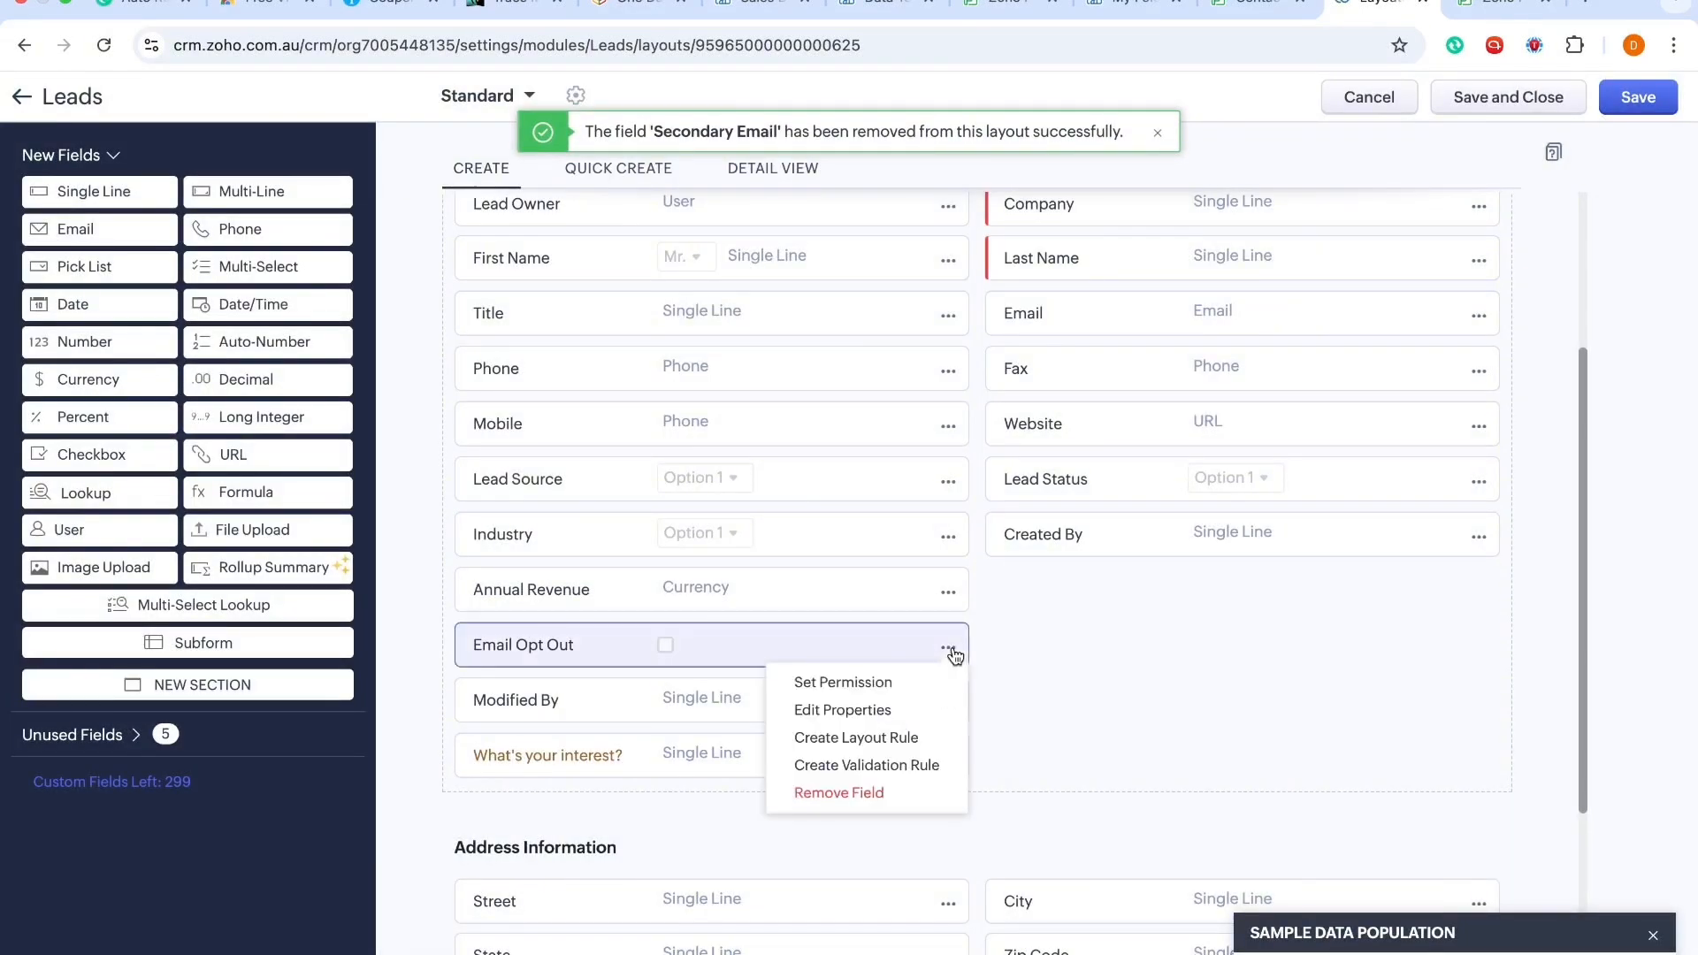
left_click(890, 801)
left_click(1097, 633)
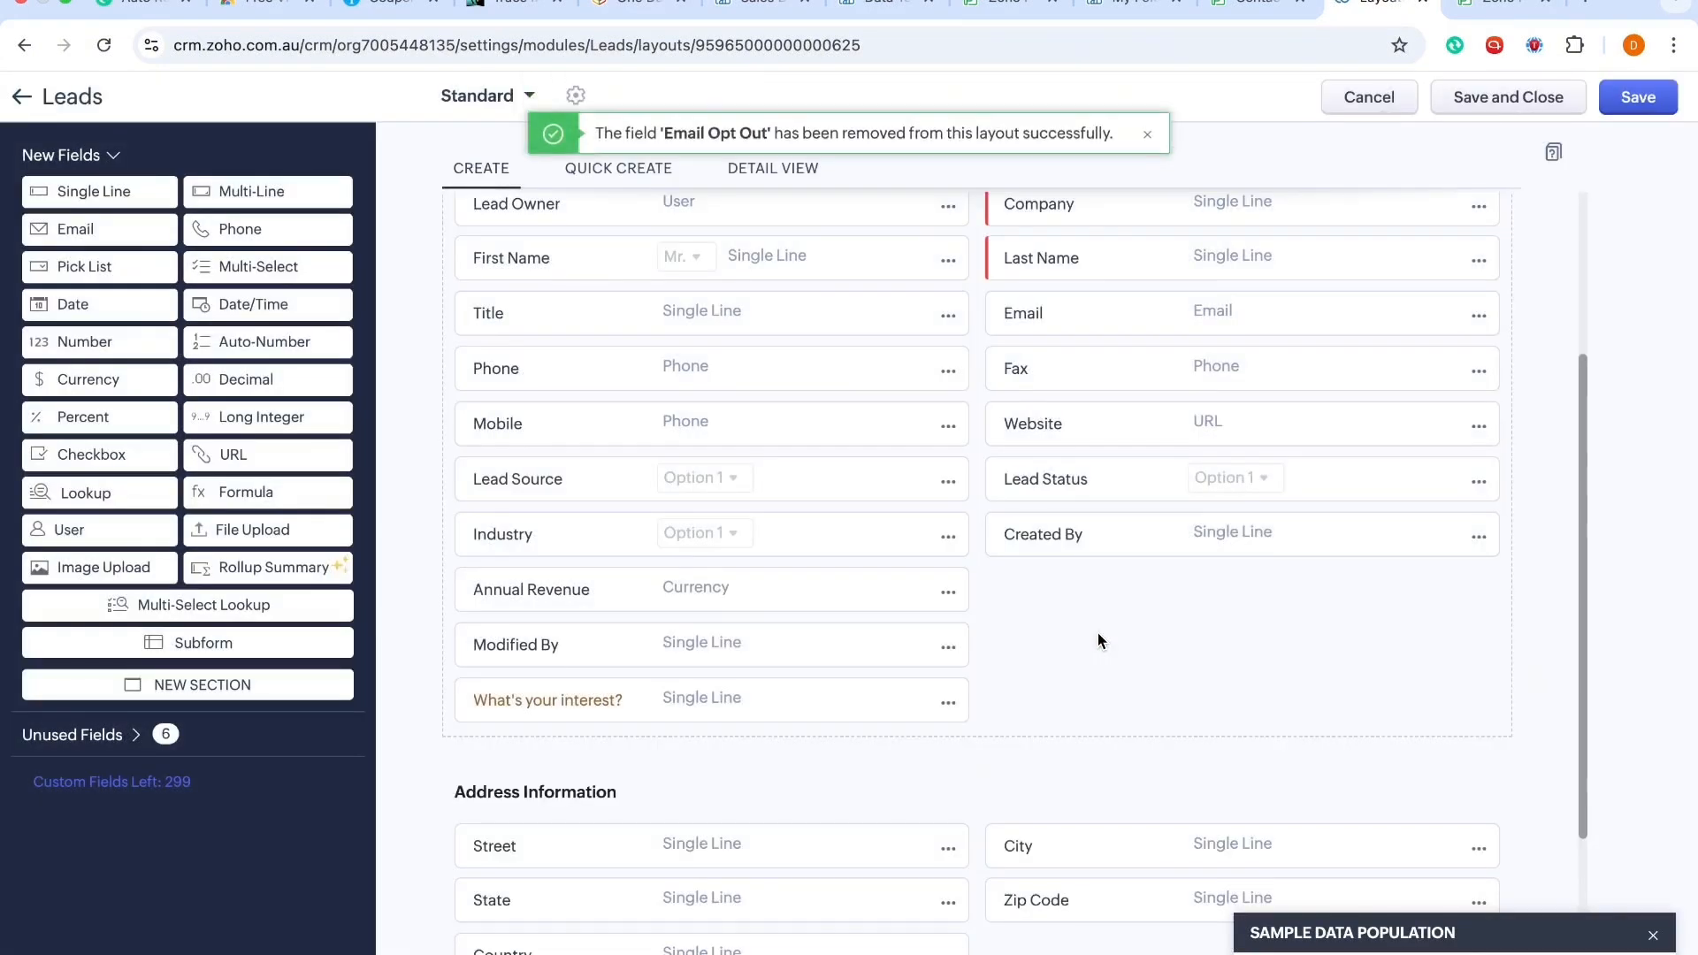
Step: Remove the Annual Revenue and Title fields from the Lead Information section
left_click(944, 592)
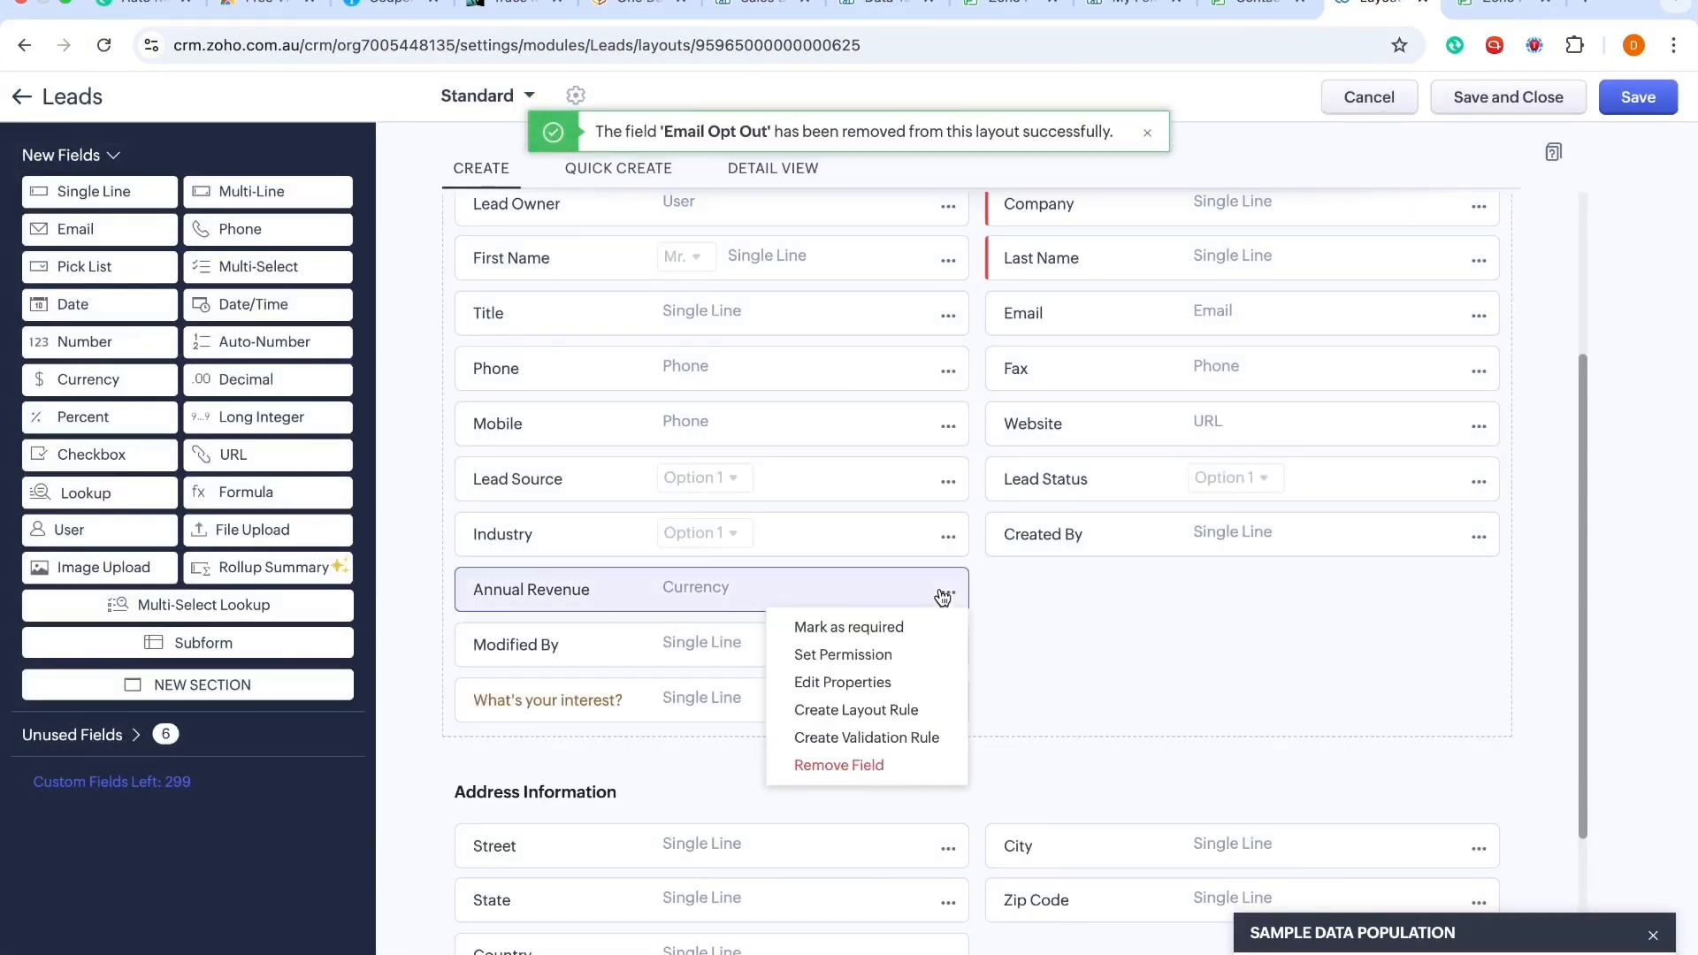
left_click(856, 766)
left_click(1013, 635)
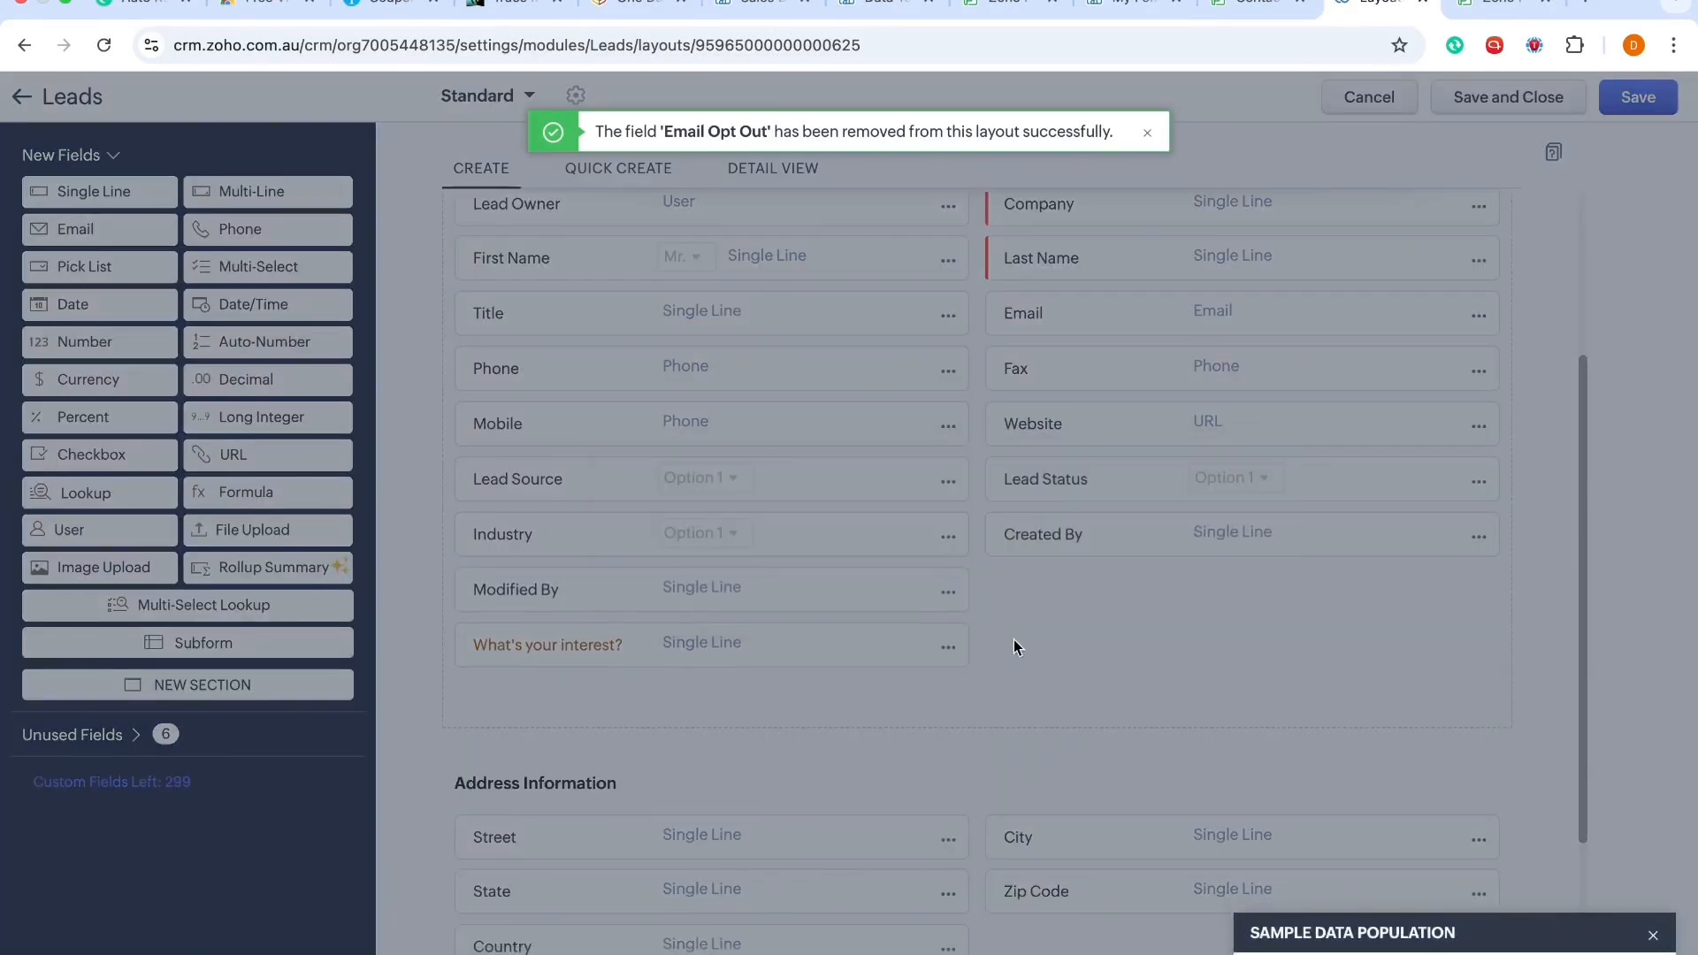
left_click(948, 536)
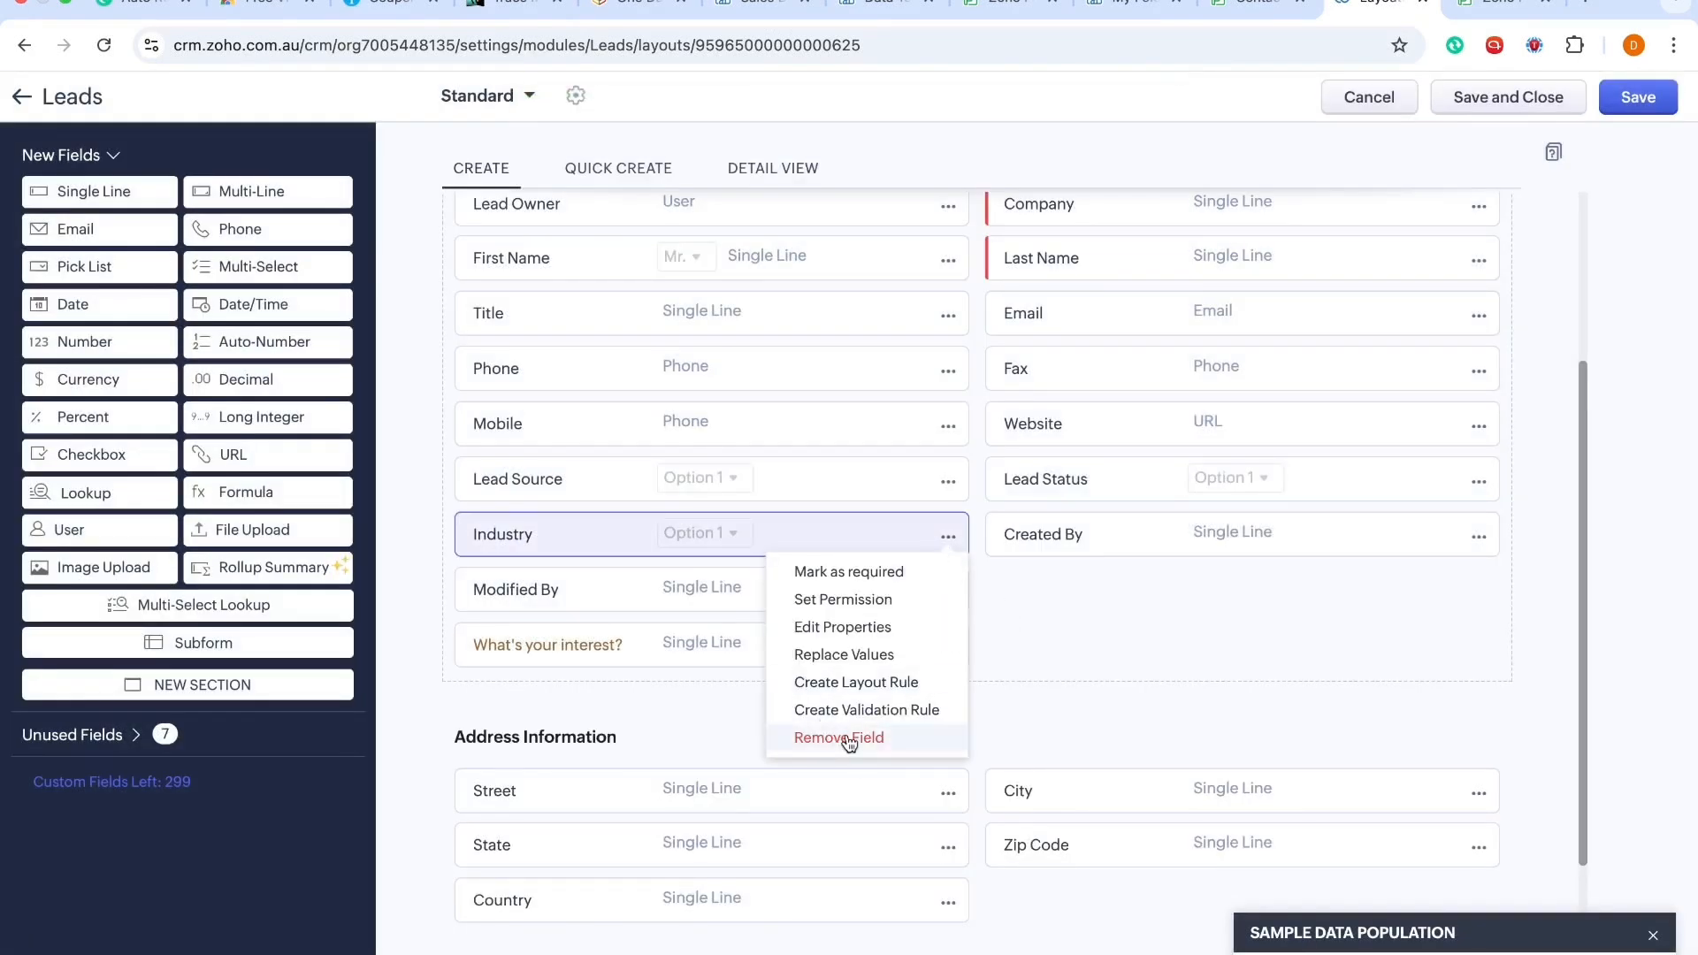
left_click(1093, 699)
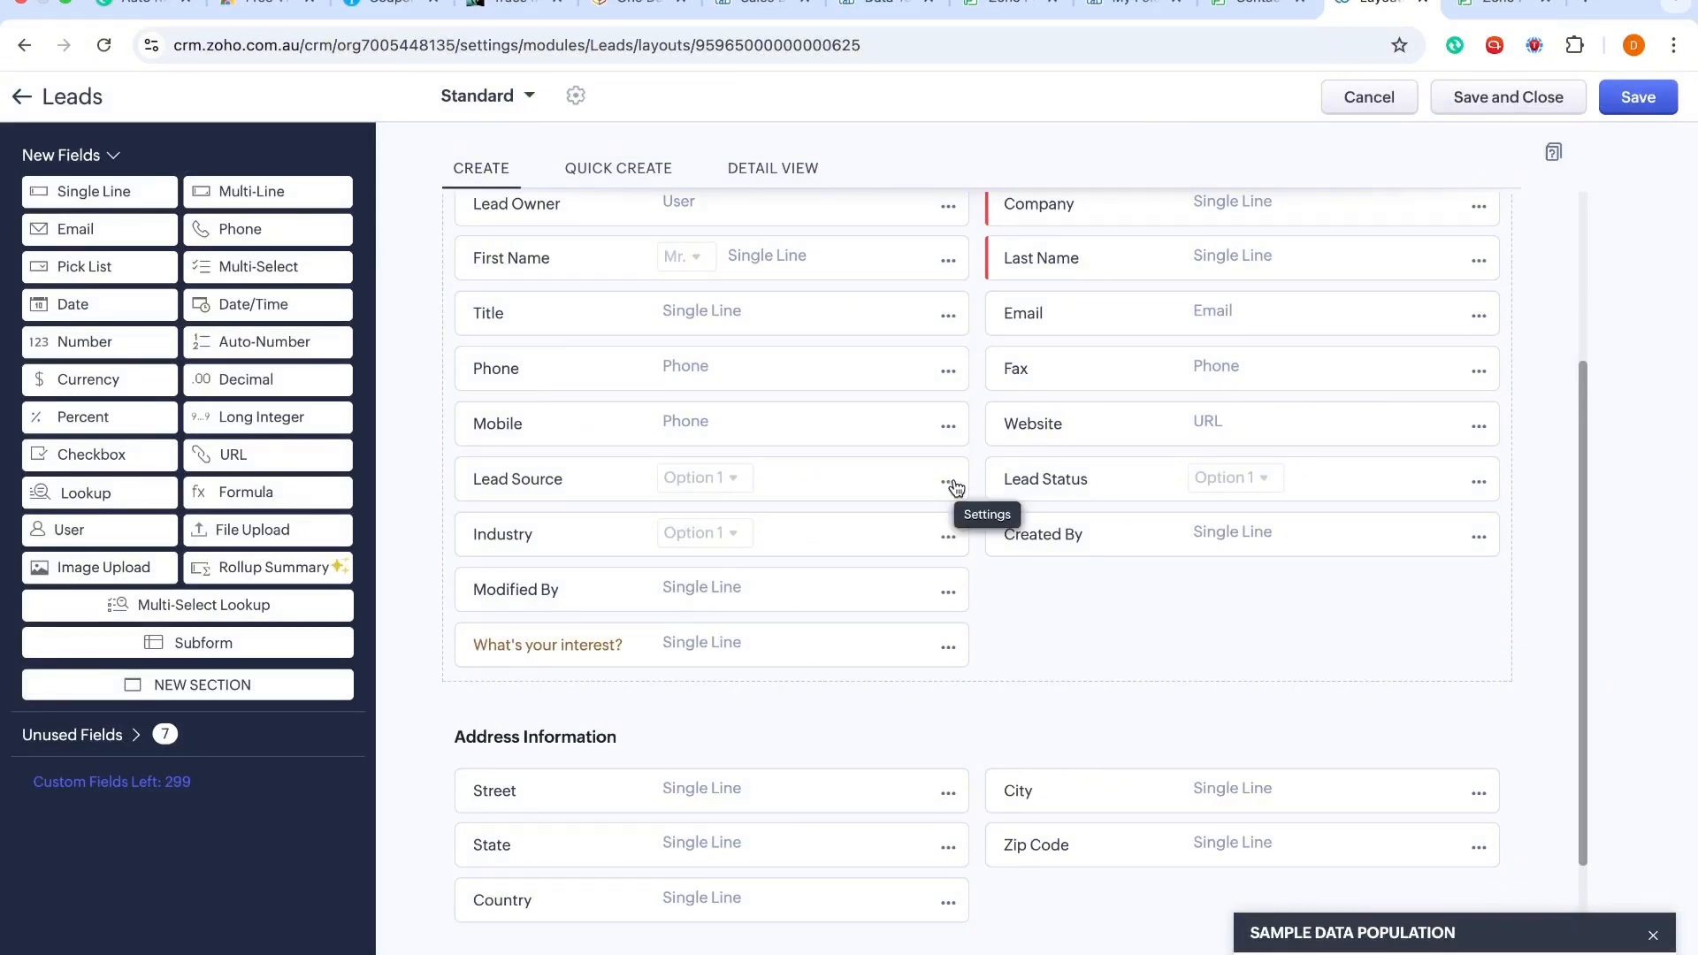
left_click(948, 316)
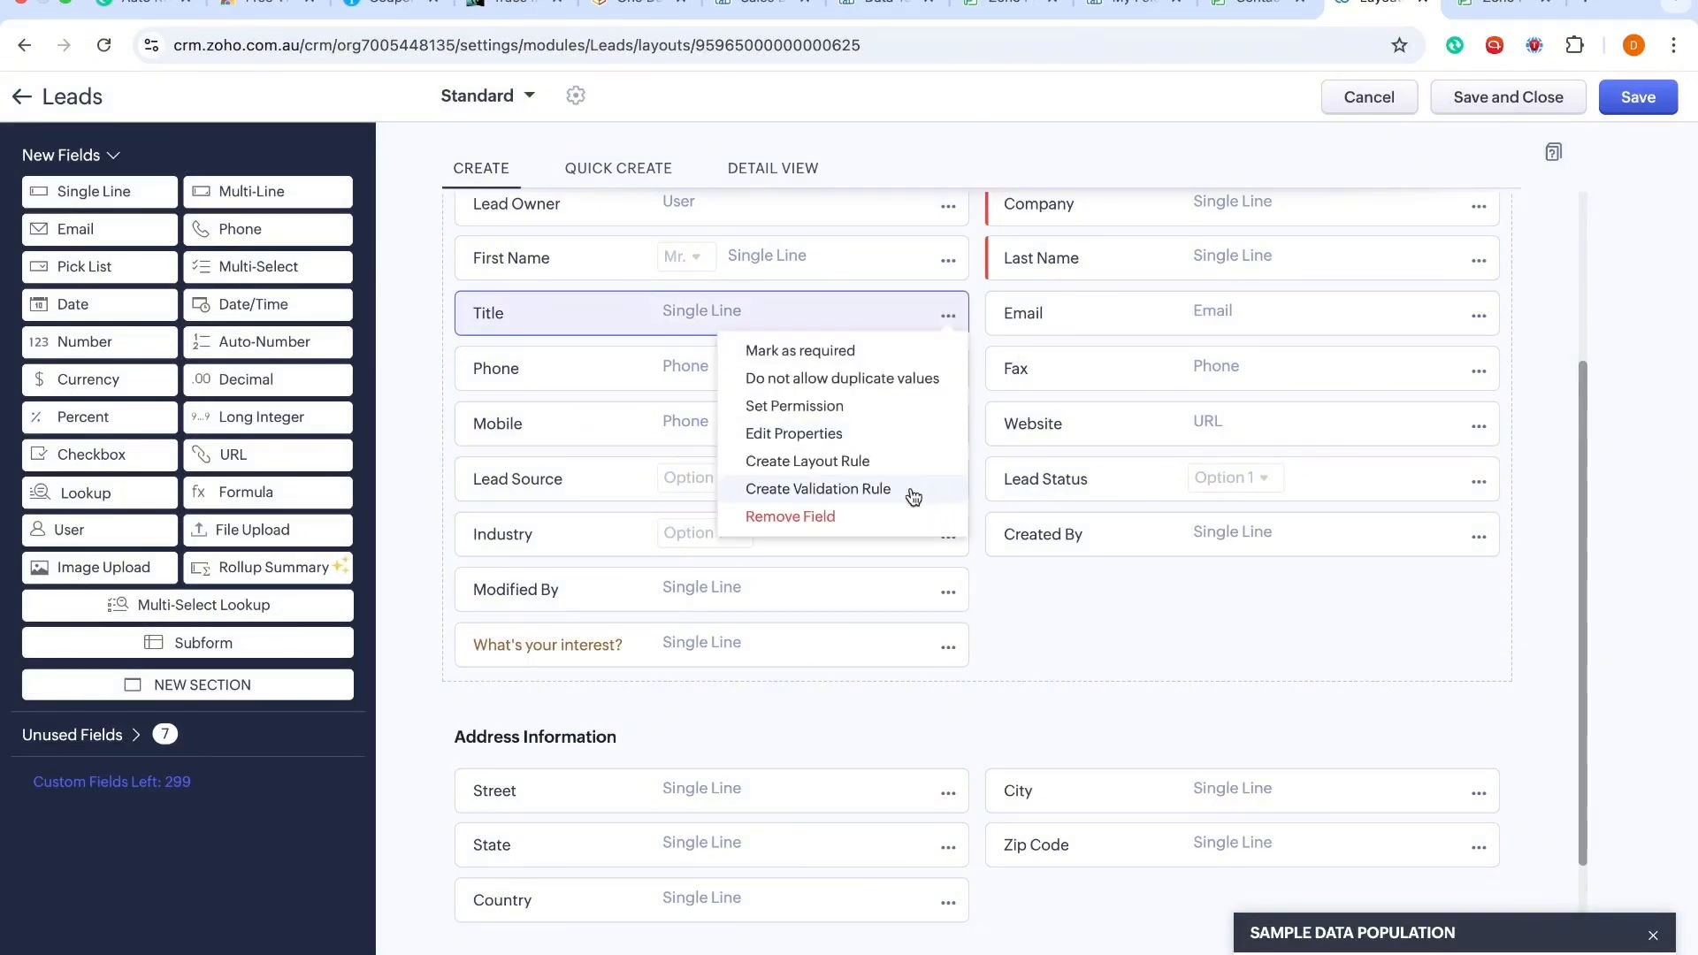
left_click(891, 517)
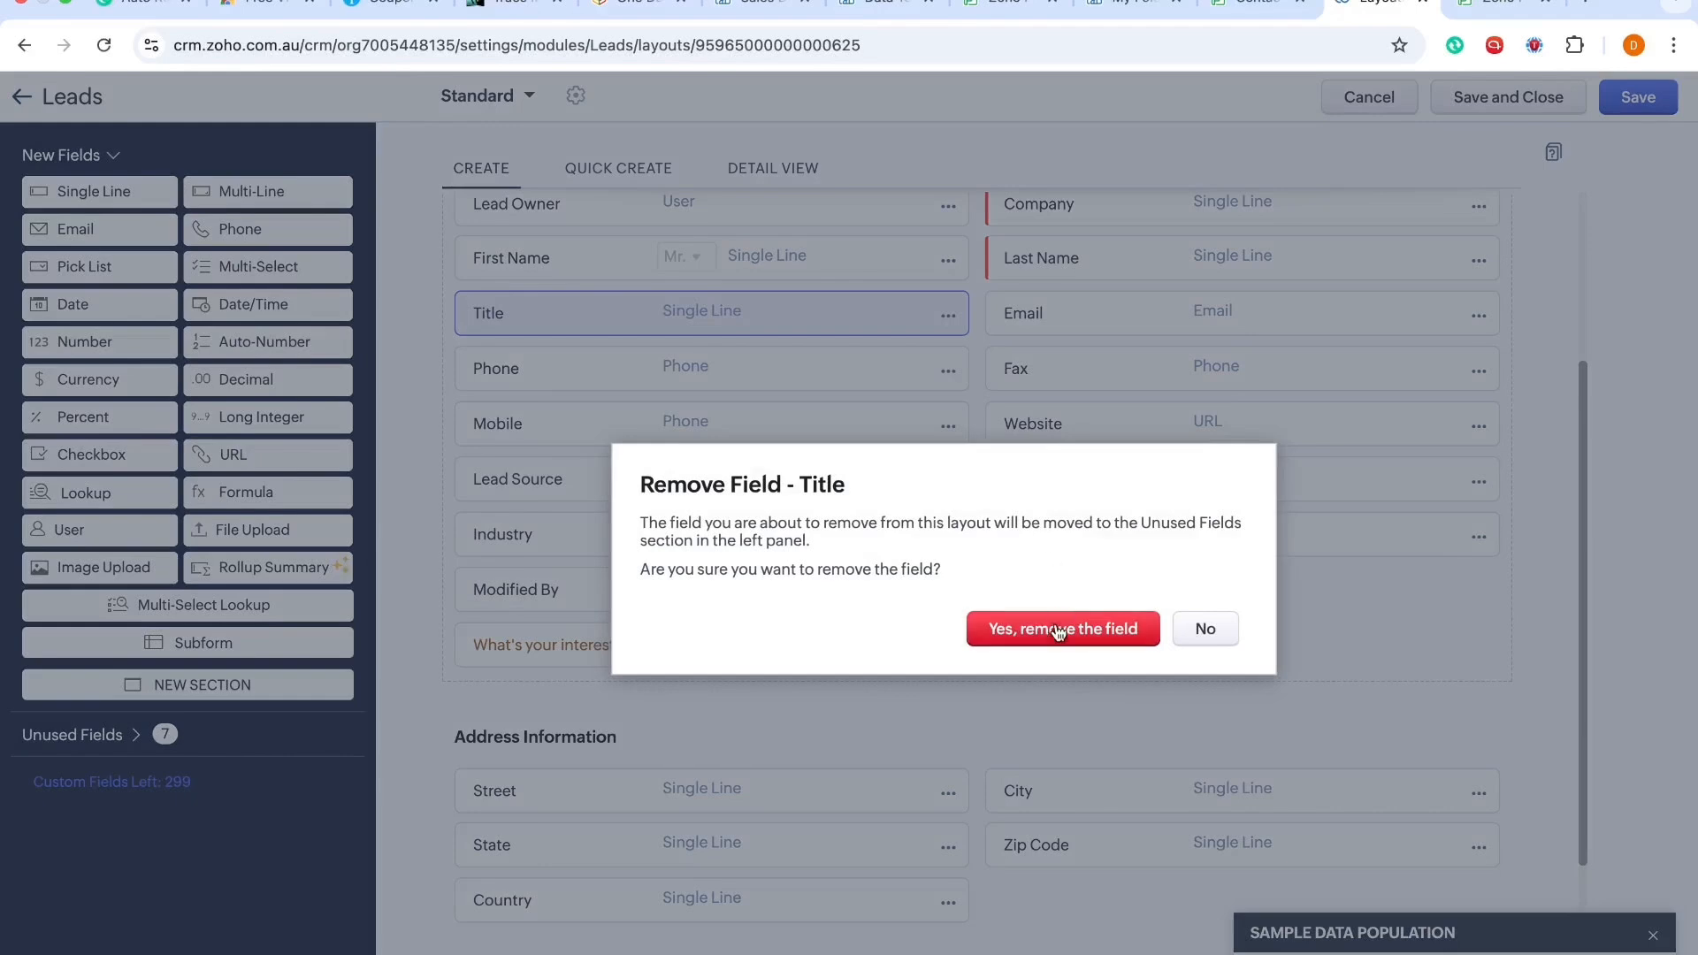
left_click(1054, 625)
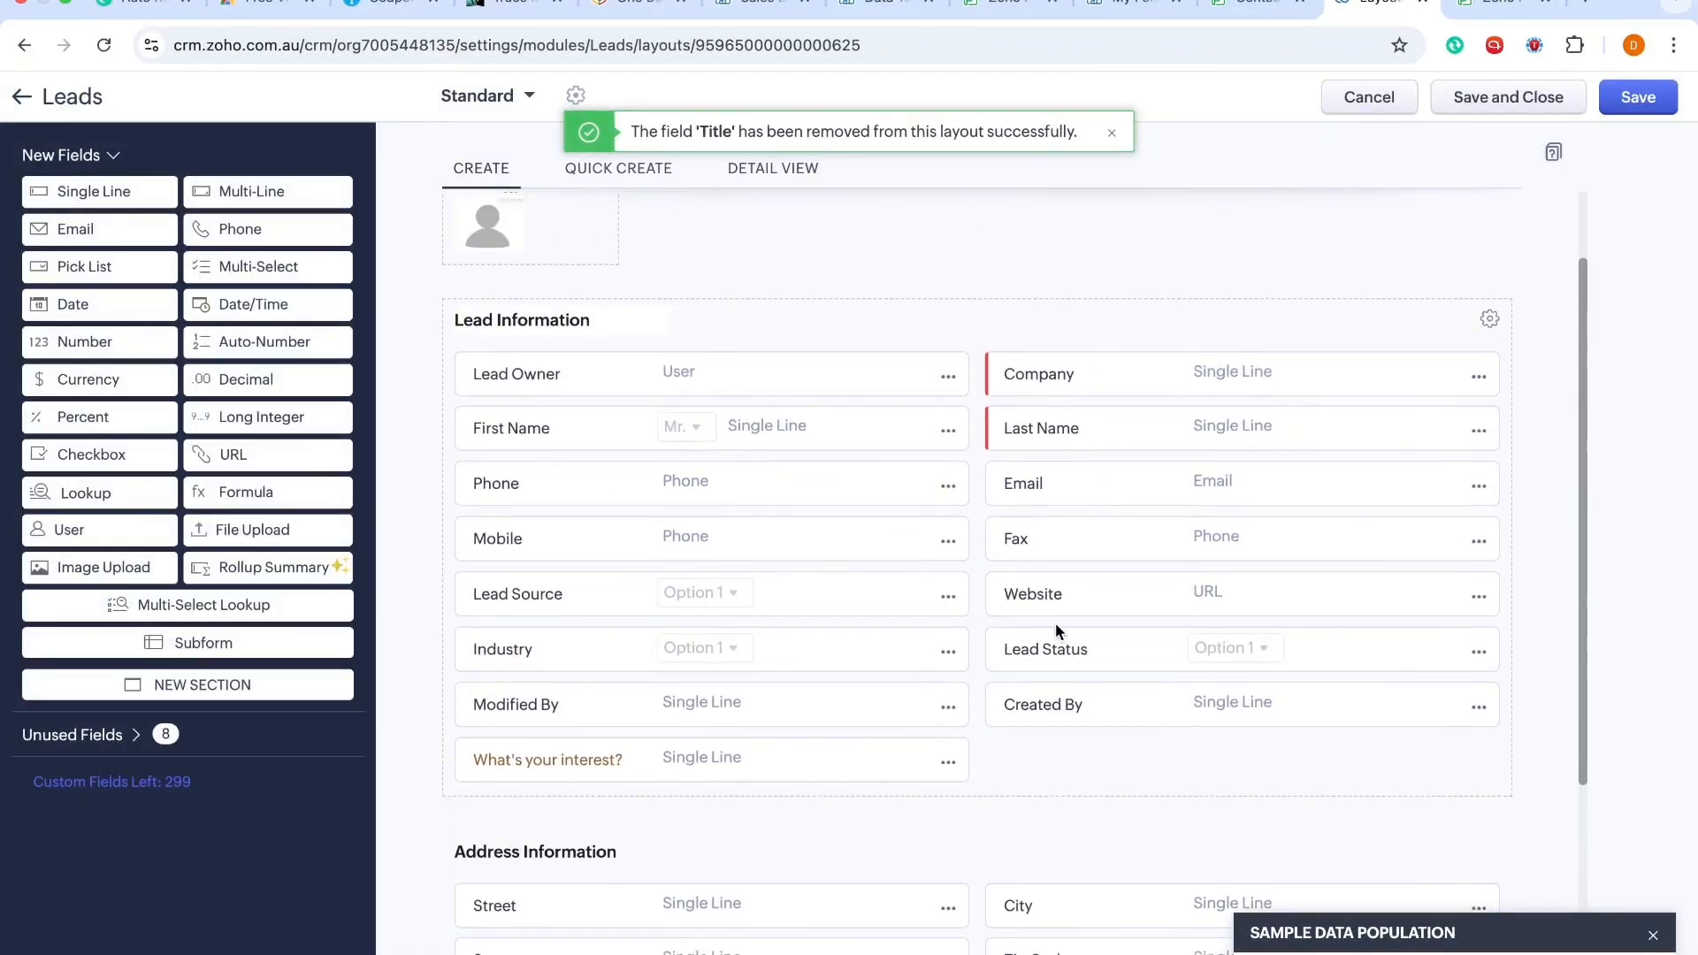
Step: Save and close the Leads Standard layout
scroll(1054, 622, "down", 3)
scroll(1054, 622, "down", 1)
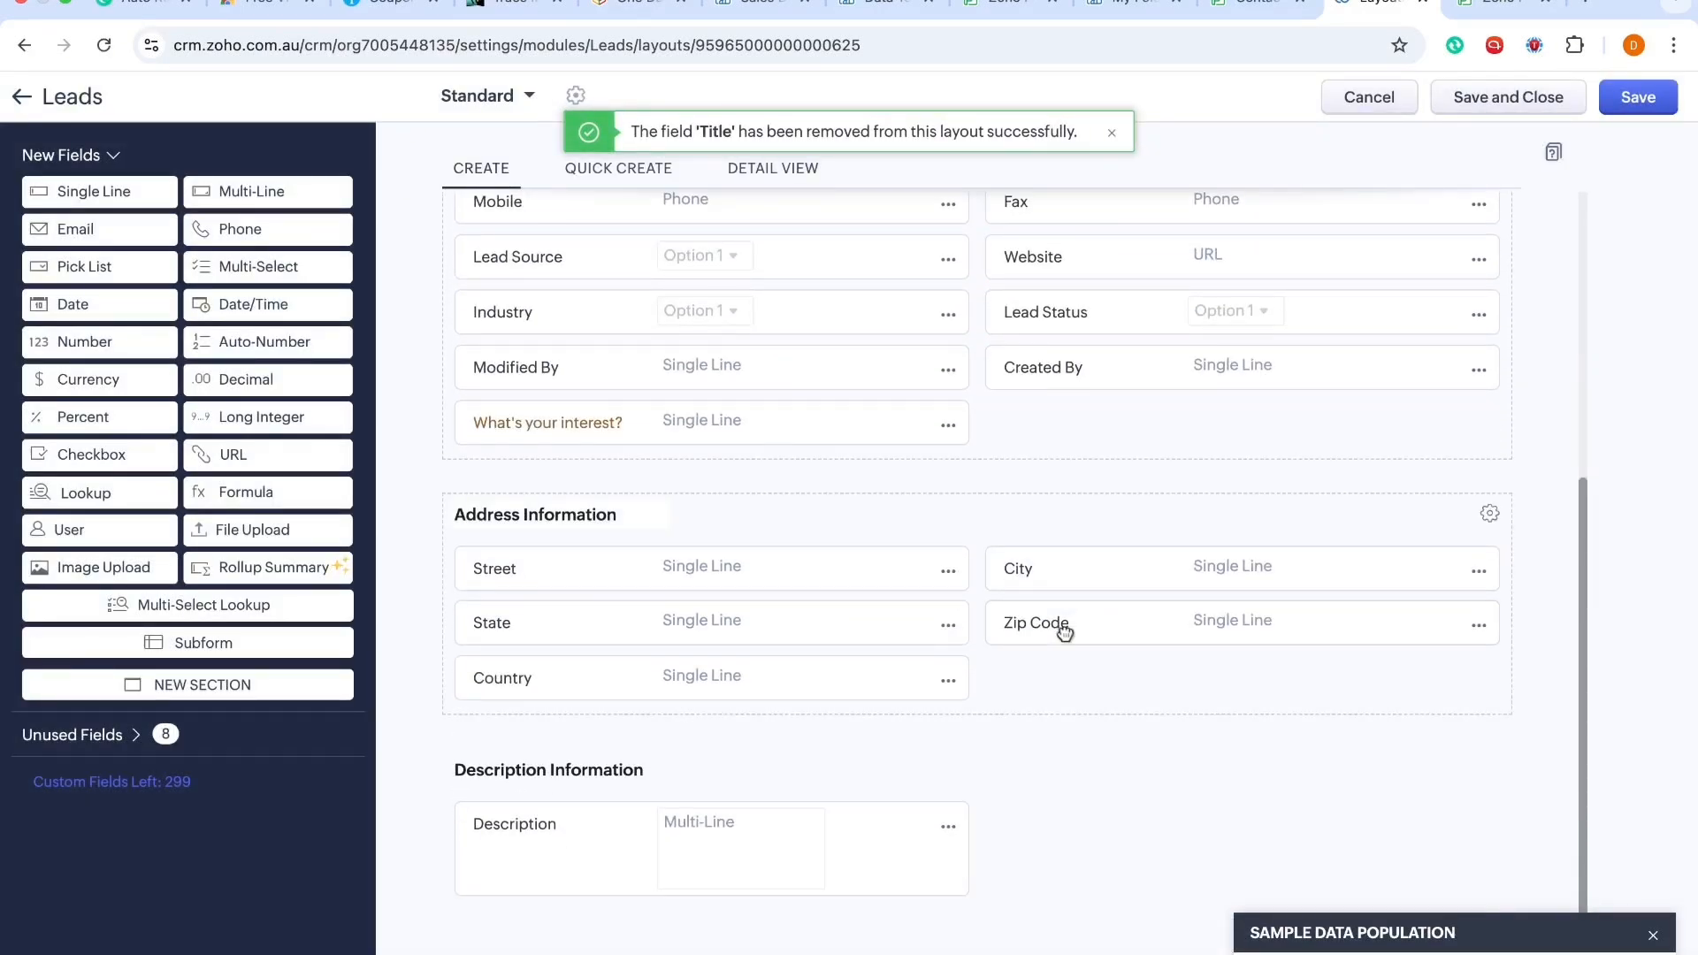
scroll(1166, 469, "up", 3)
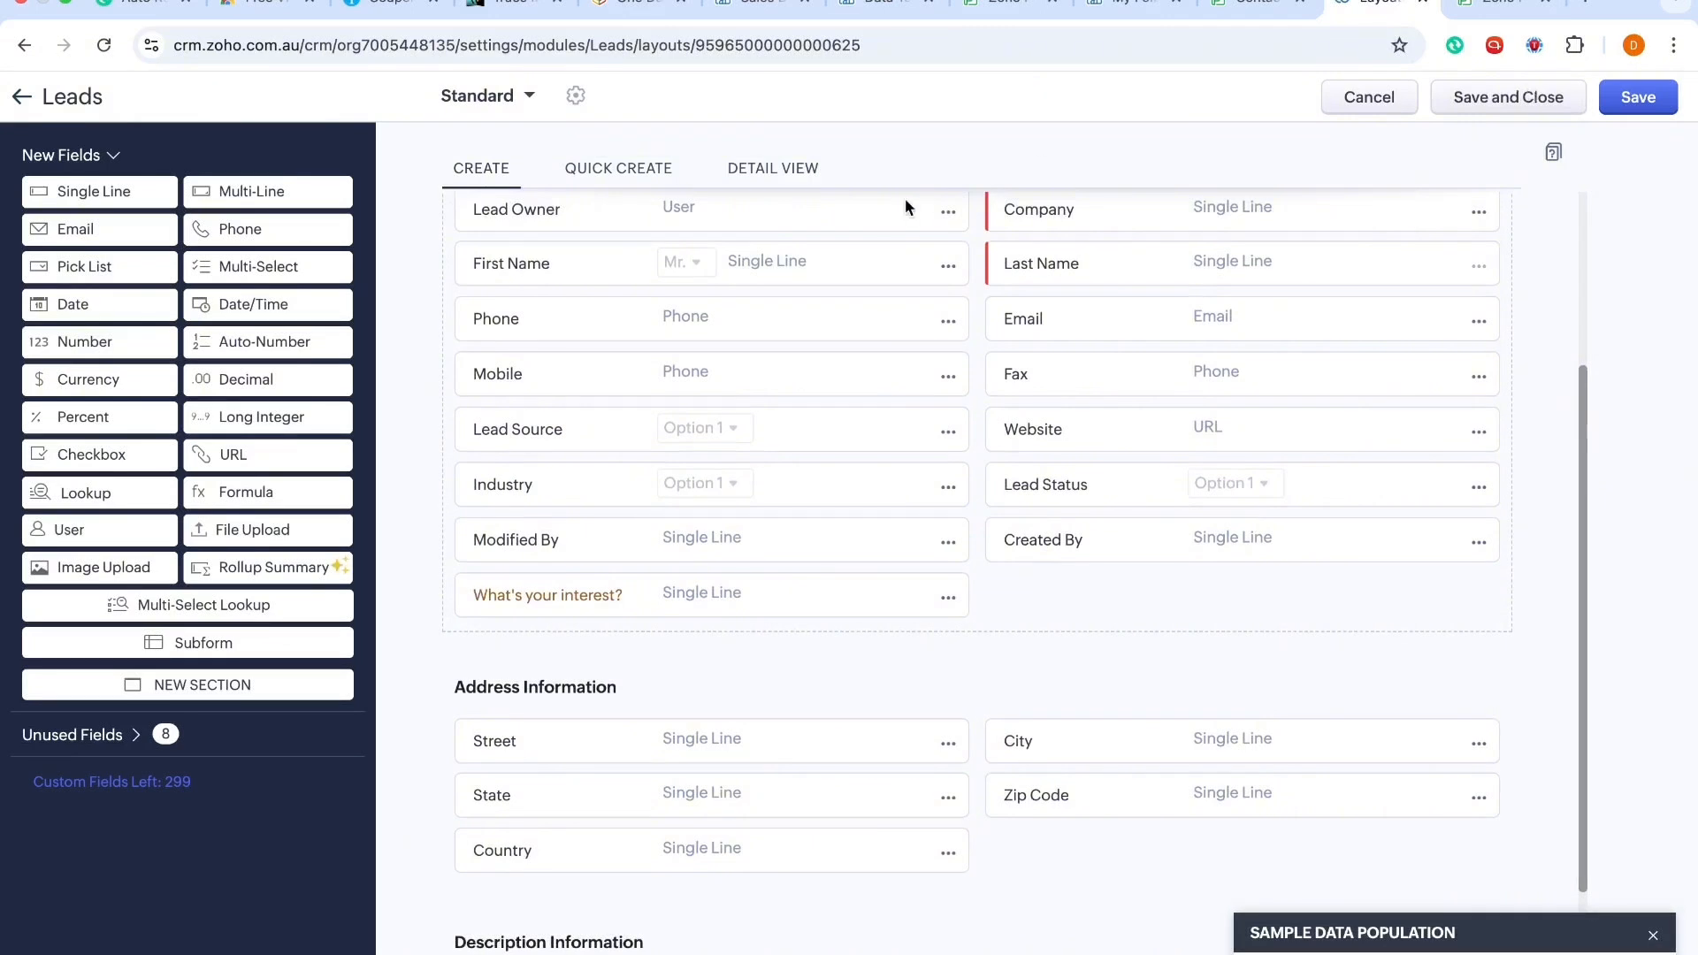
left_click(1494, 95)
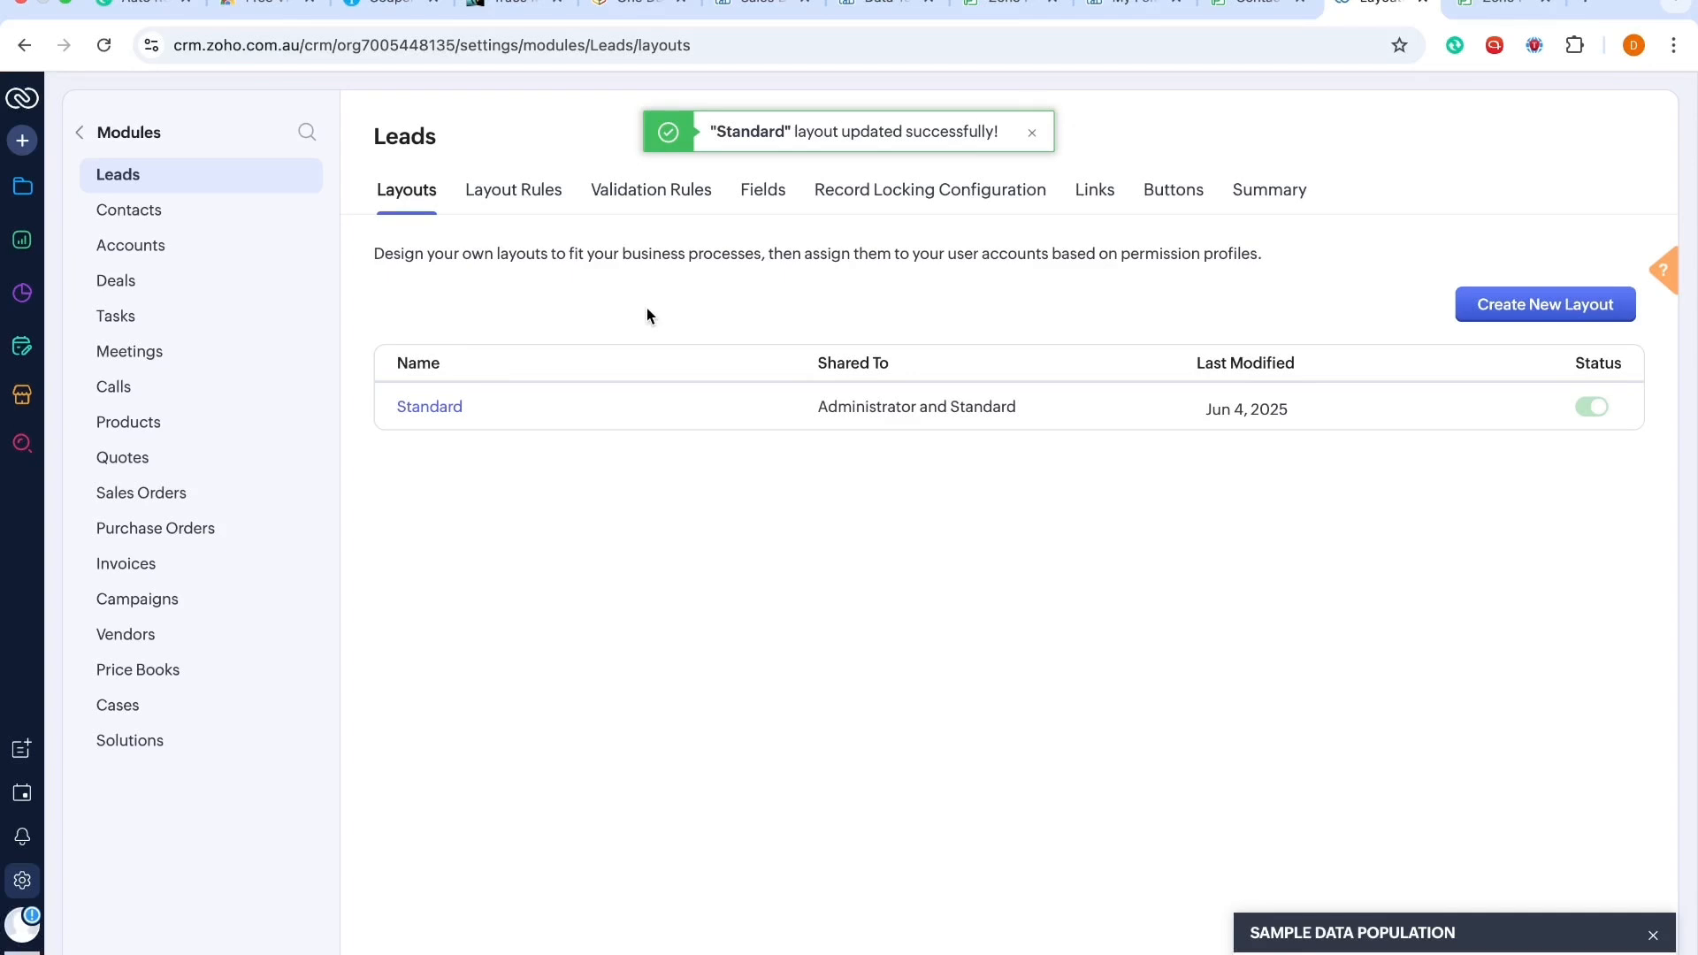
Step: Switch to the Zoho Forms Contact Us form and open its Zoho CRM integration settings
left_click(80, 134)
left_click(1494, 21)
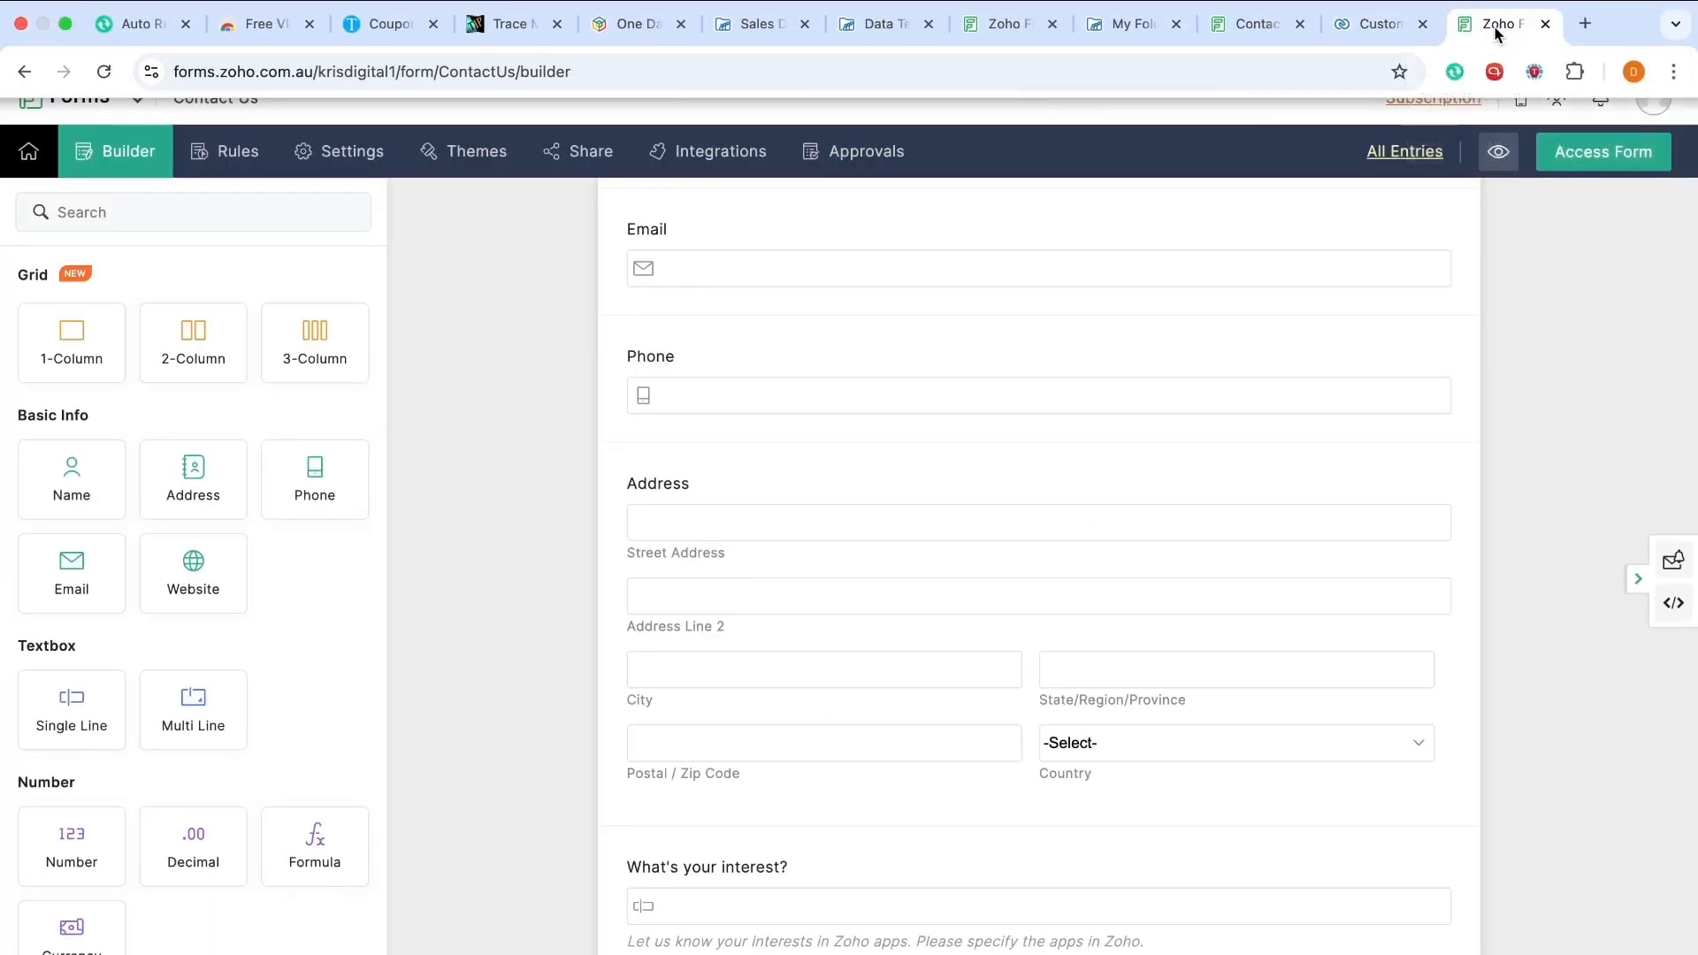
left_click(693, 157)
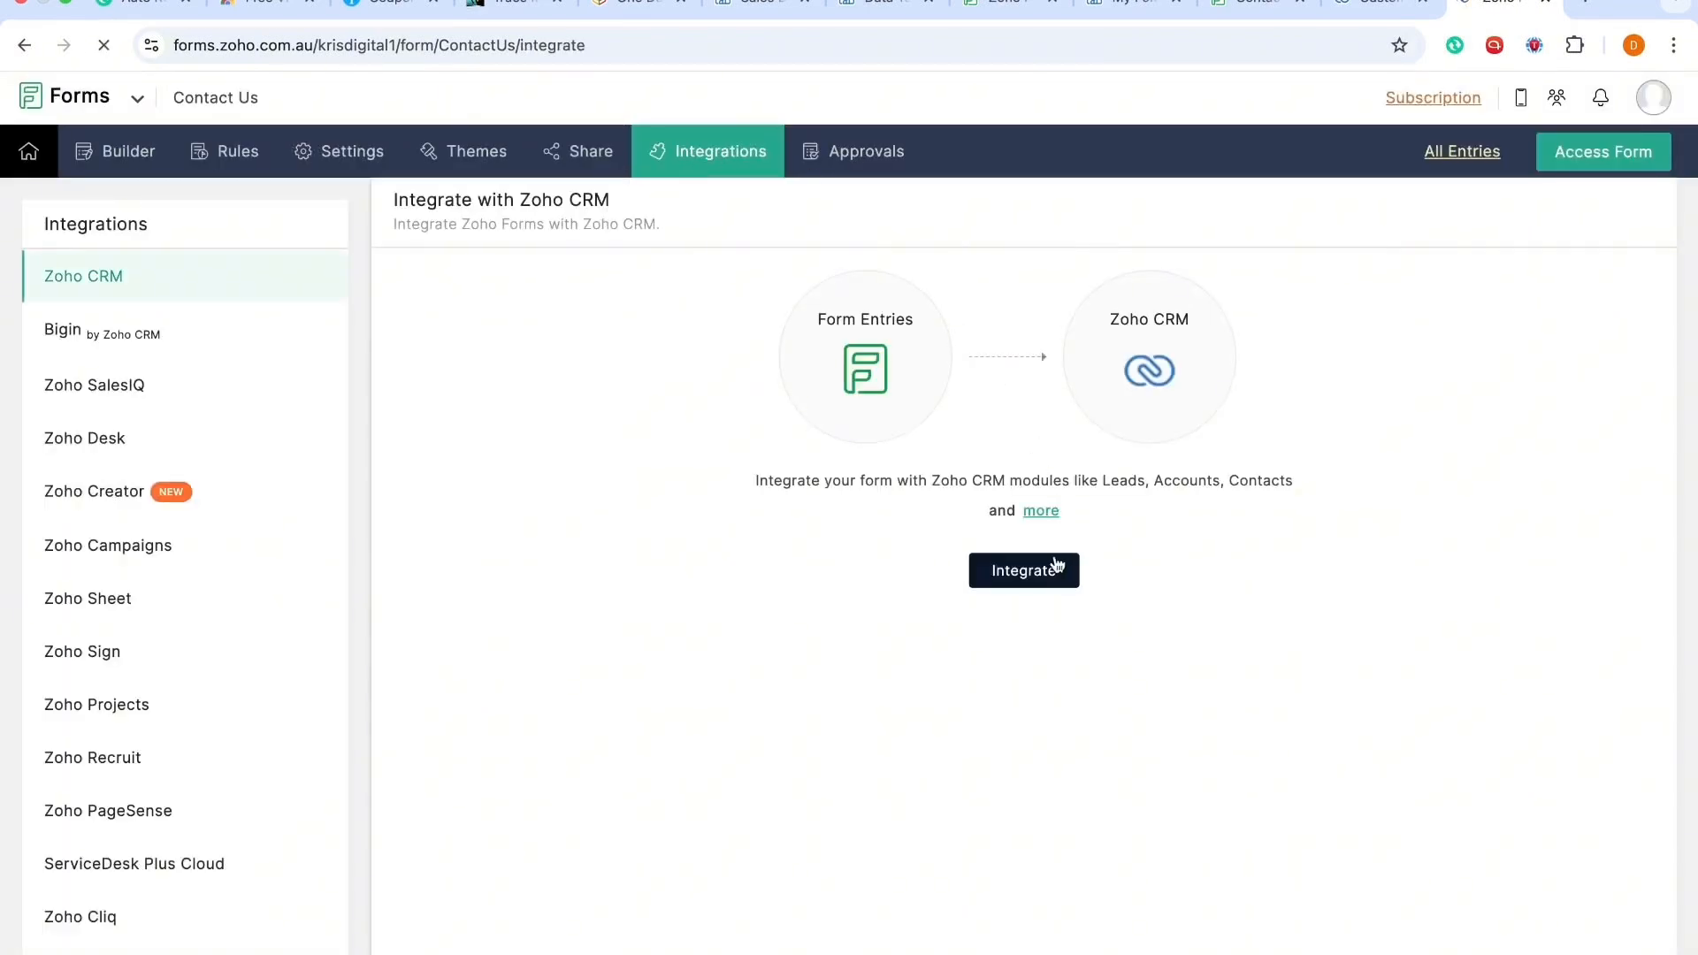
Step: Start the Zoho CRM integration and choose the Leads module with the Standard layout
left_click(1055, 566)
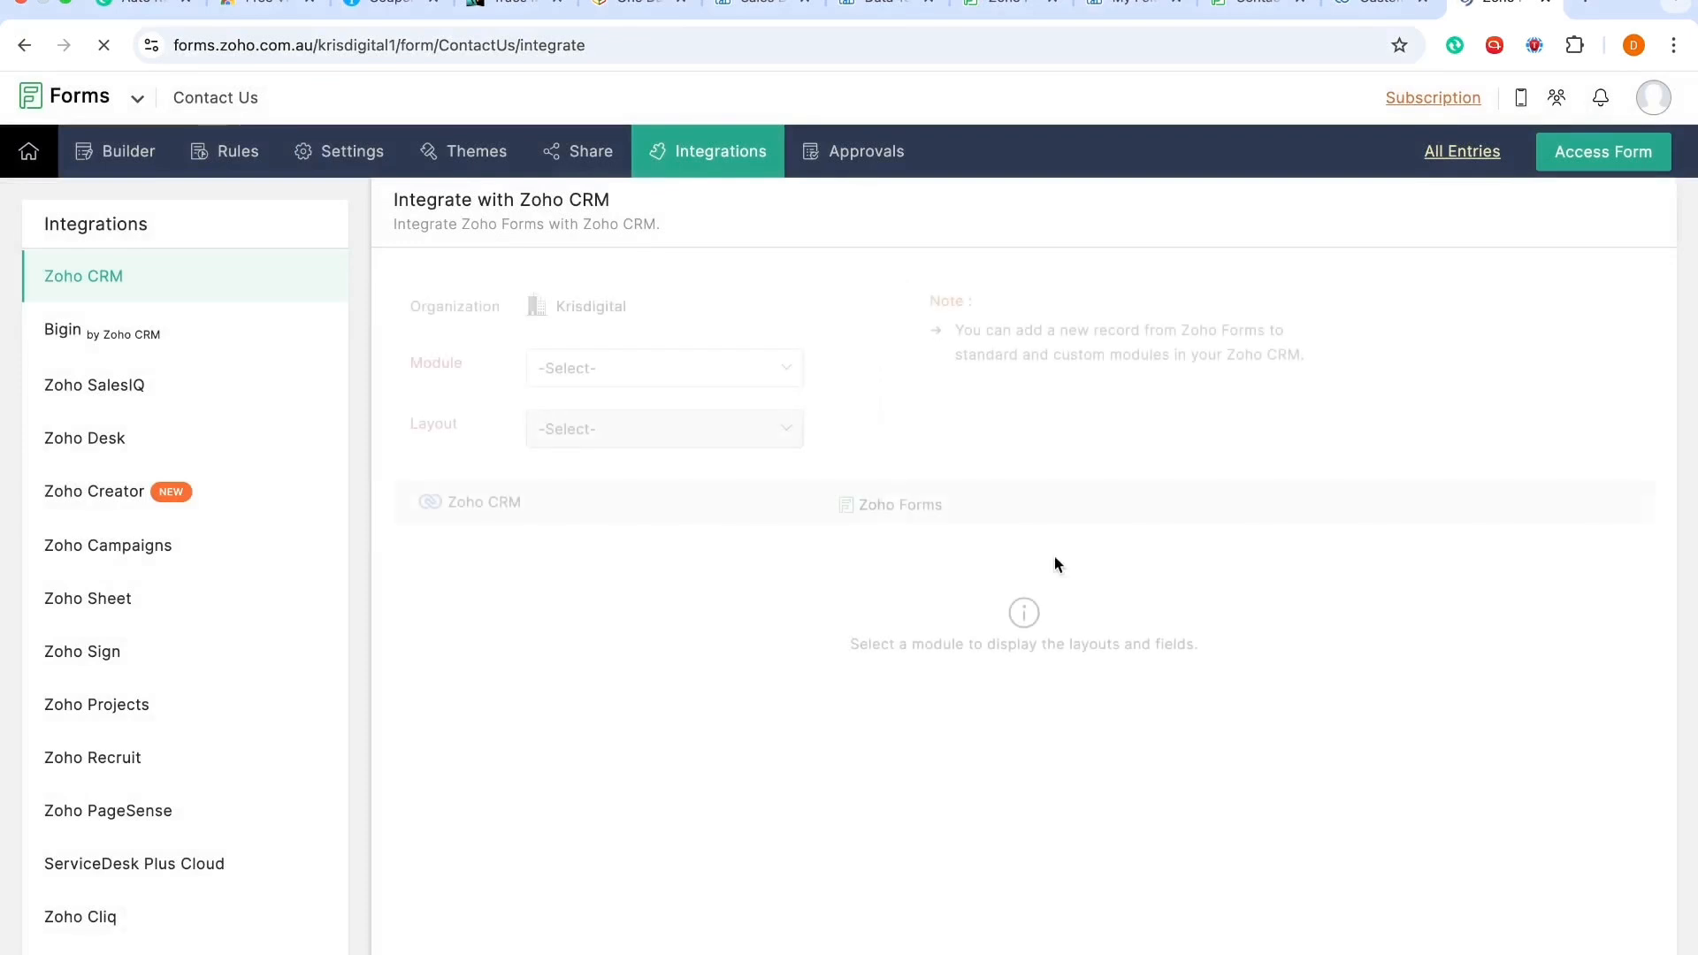
left_click(598, 381)
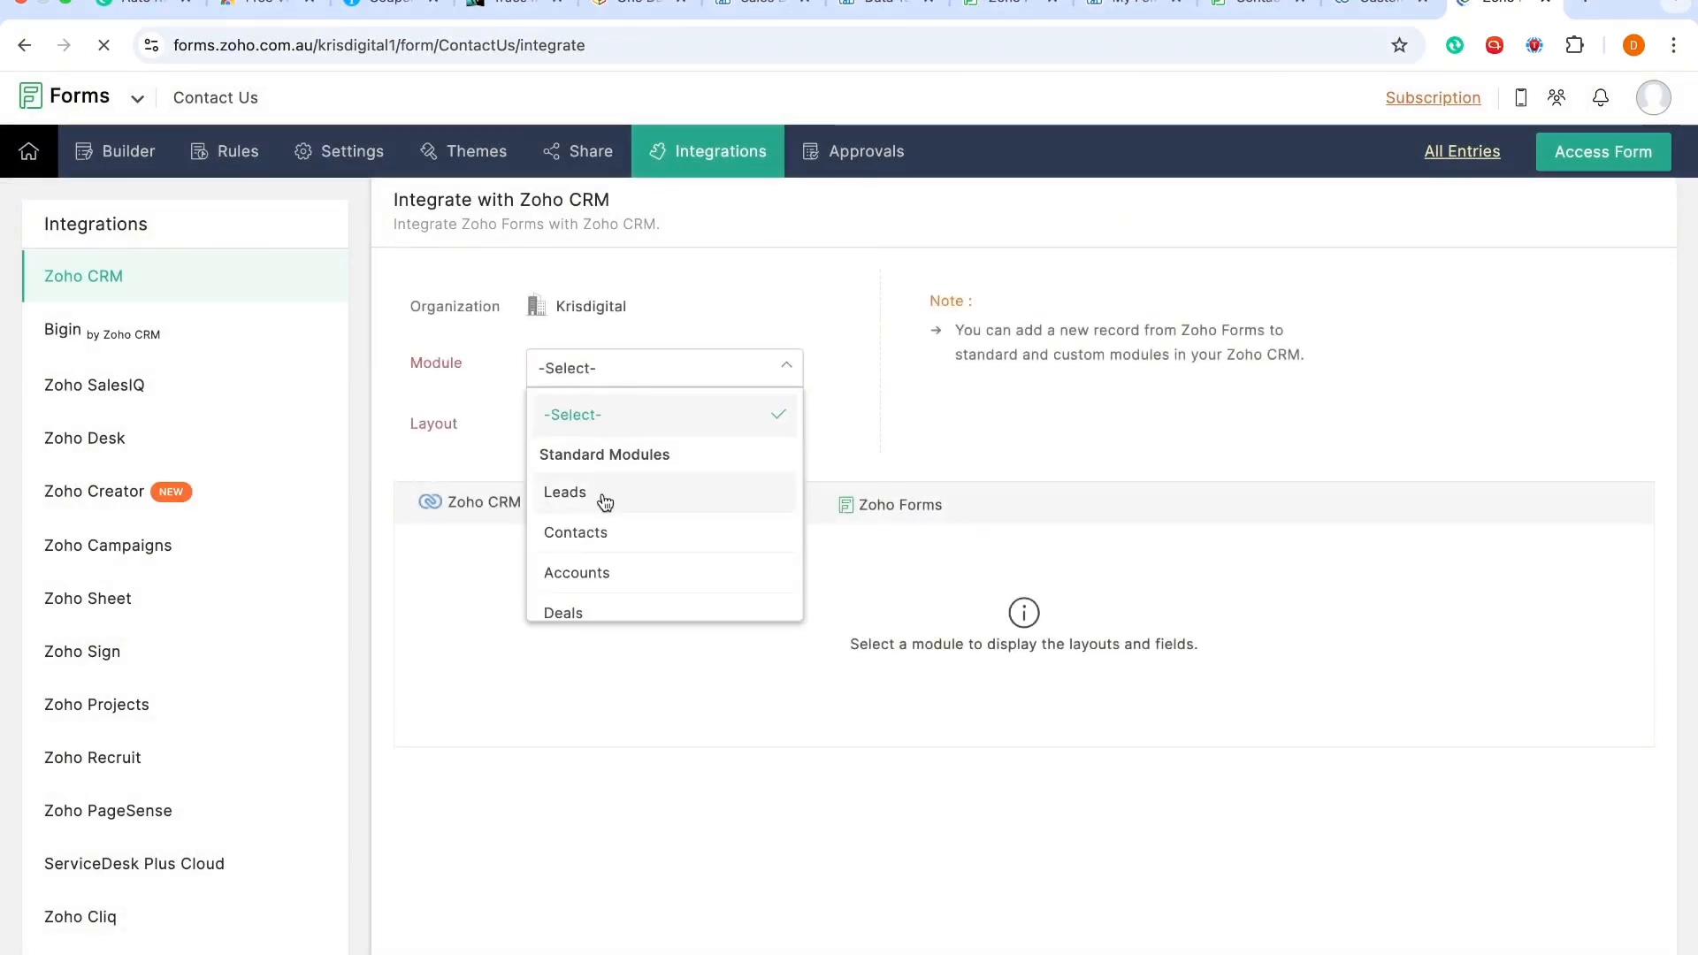
left_click(605, 500)
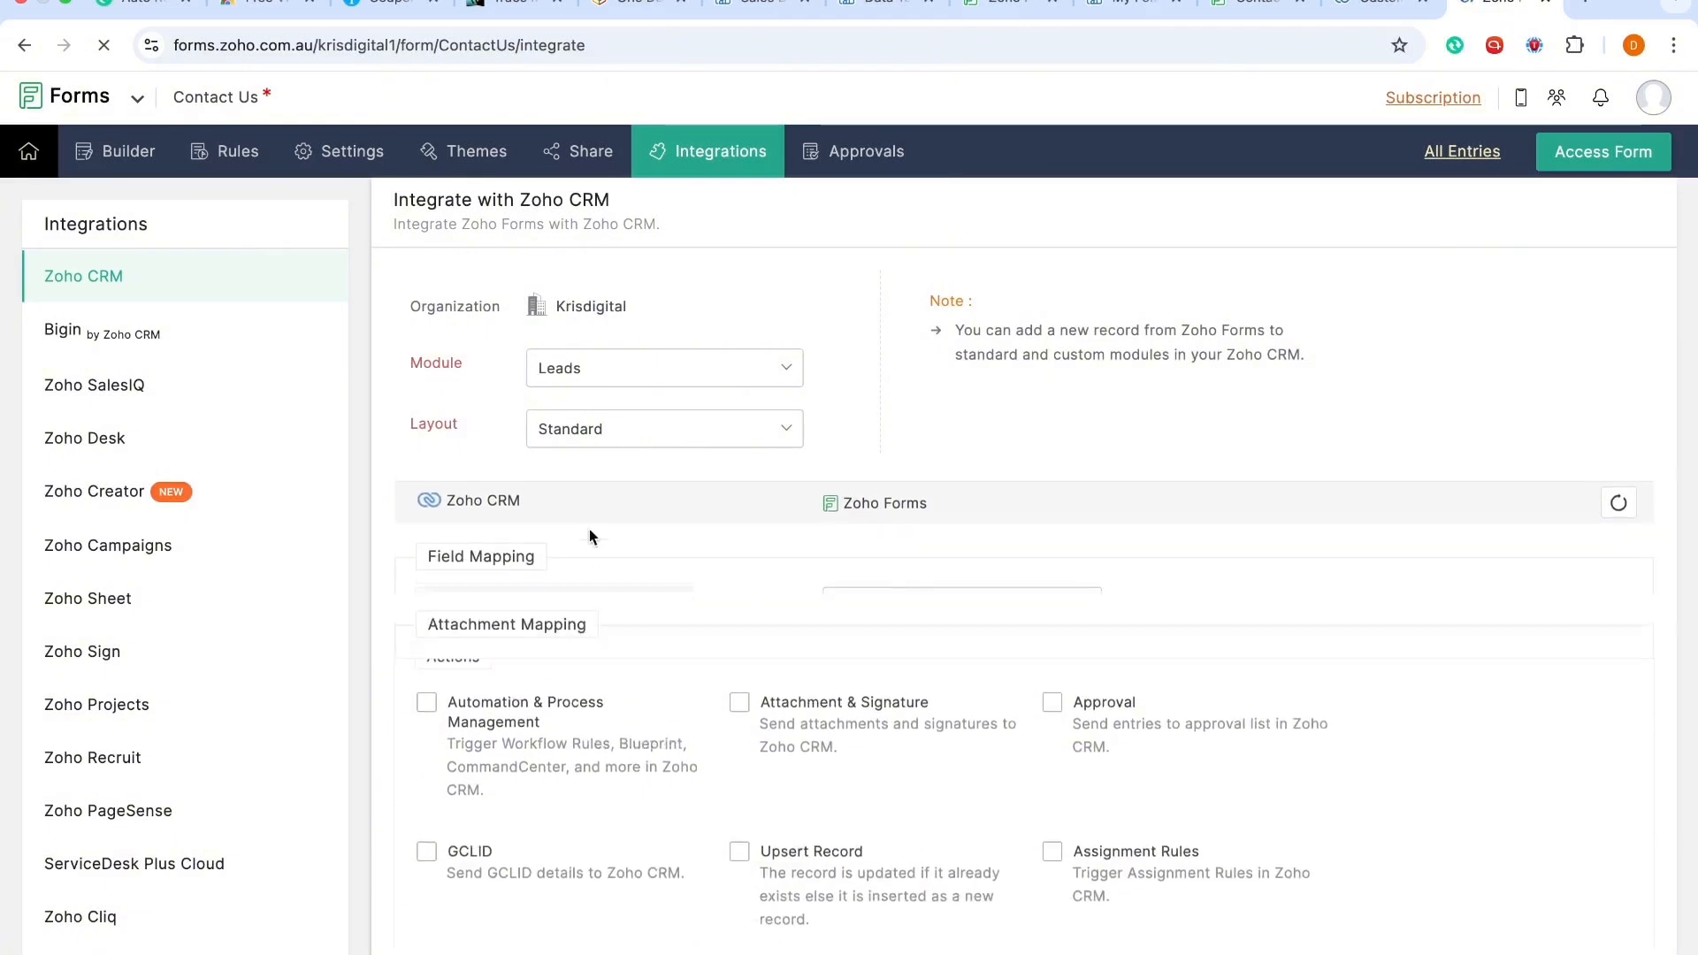
Step: Browse the form fields available for mapping to the CRM Company field, then close the list
scroll(834, 575, "down", 3)
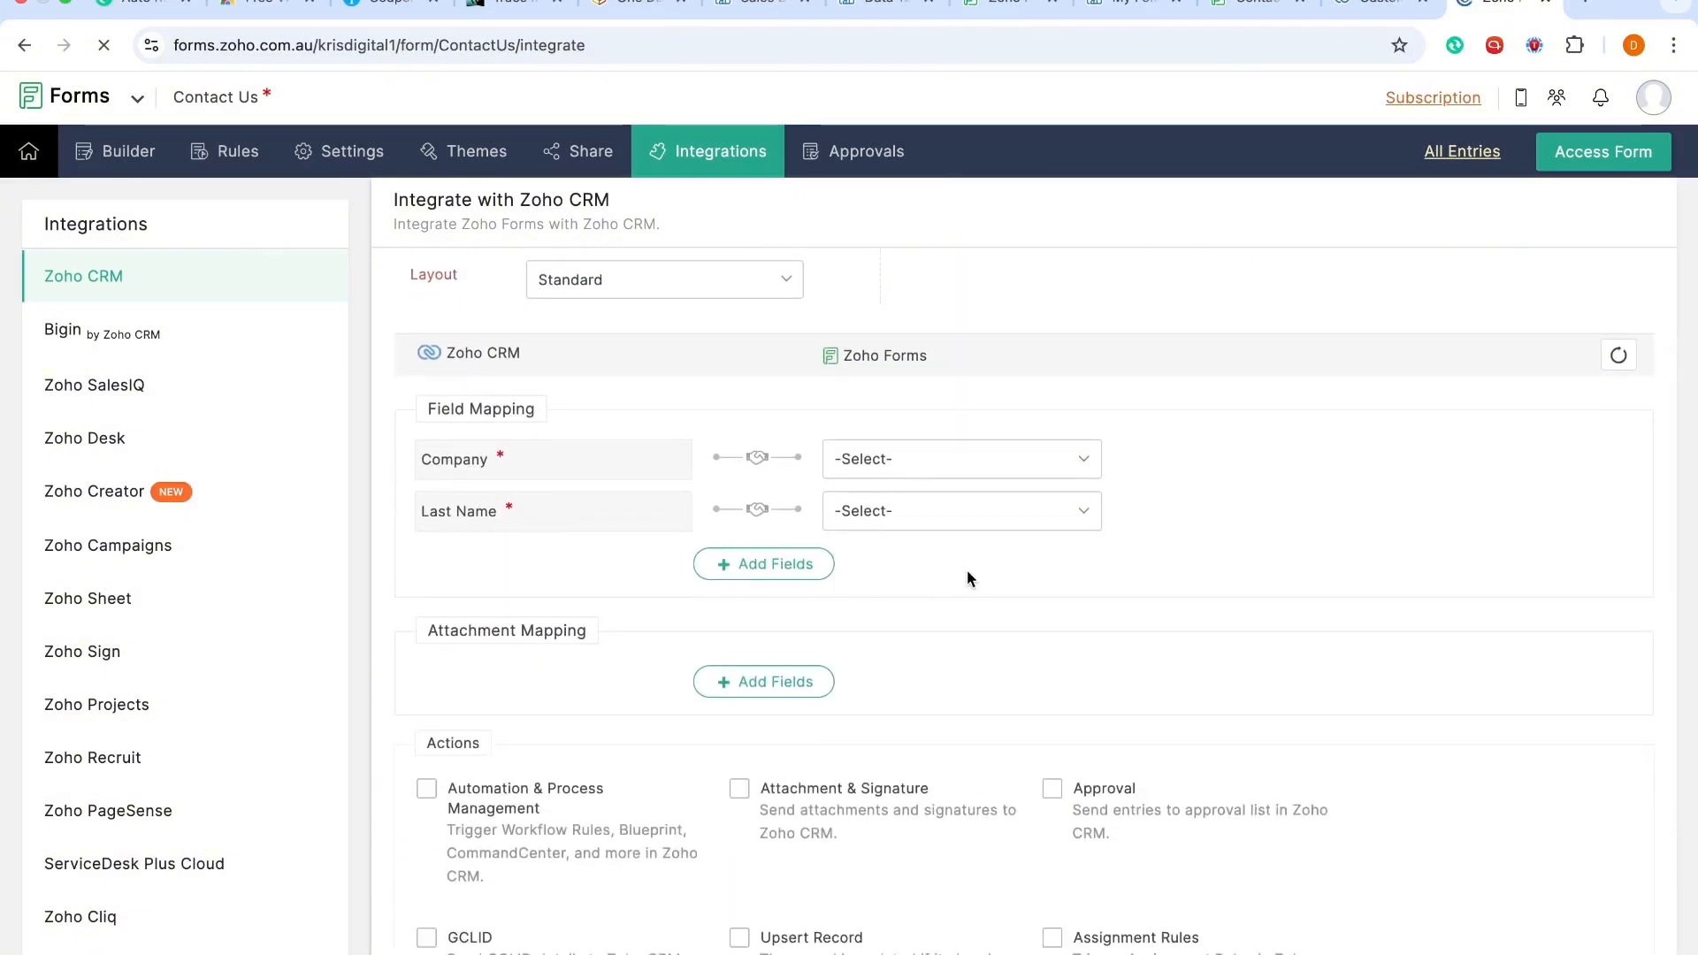
left_click(970, 468)
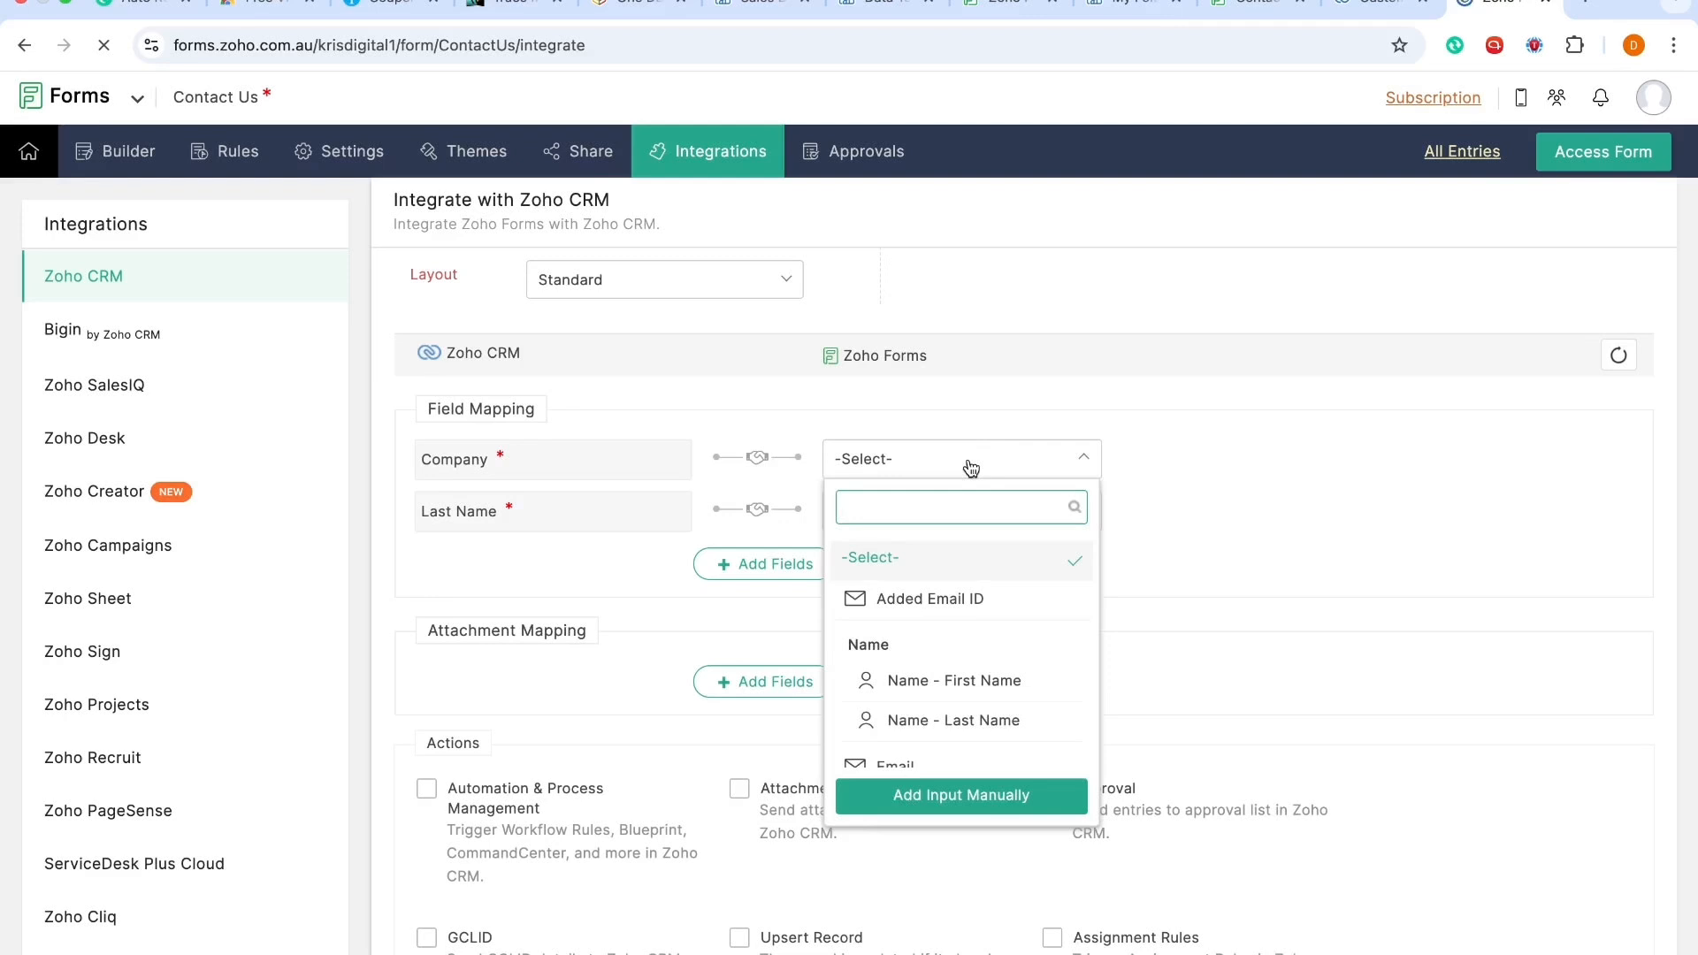
scroll(947, 659, "down", 5)
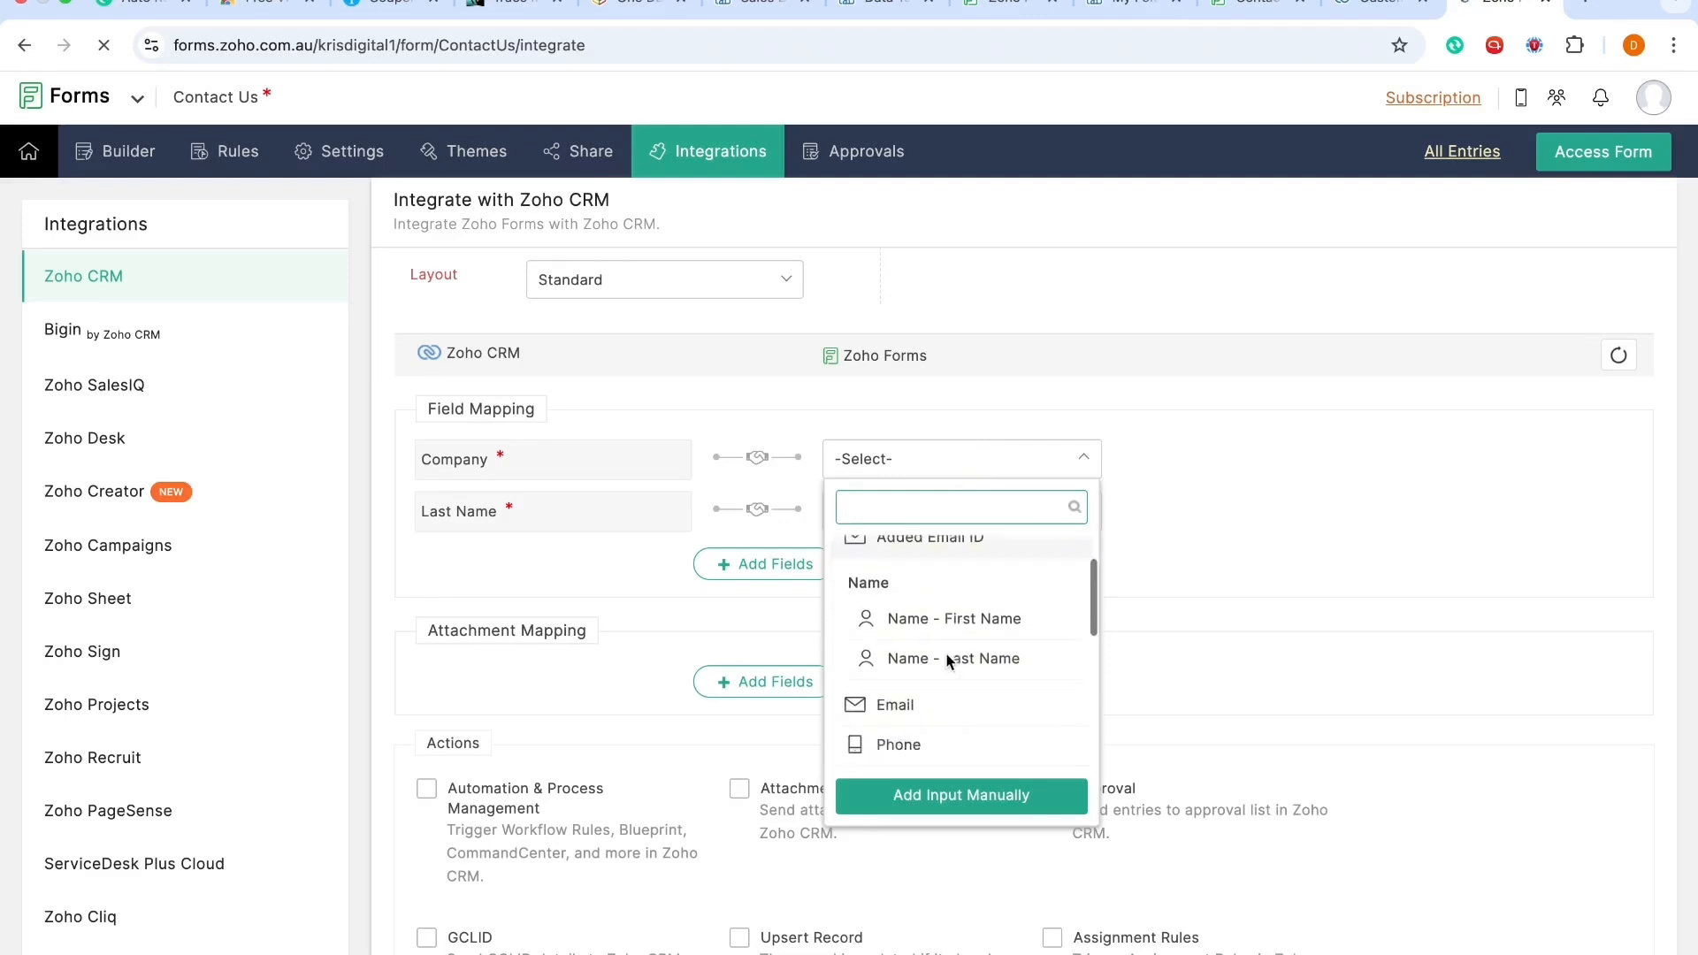
scroll(947, 659, "down", 2)
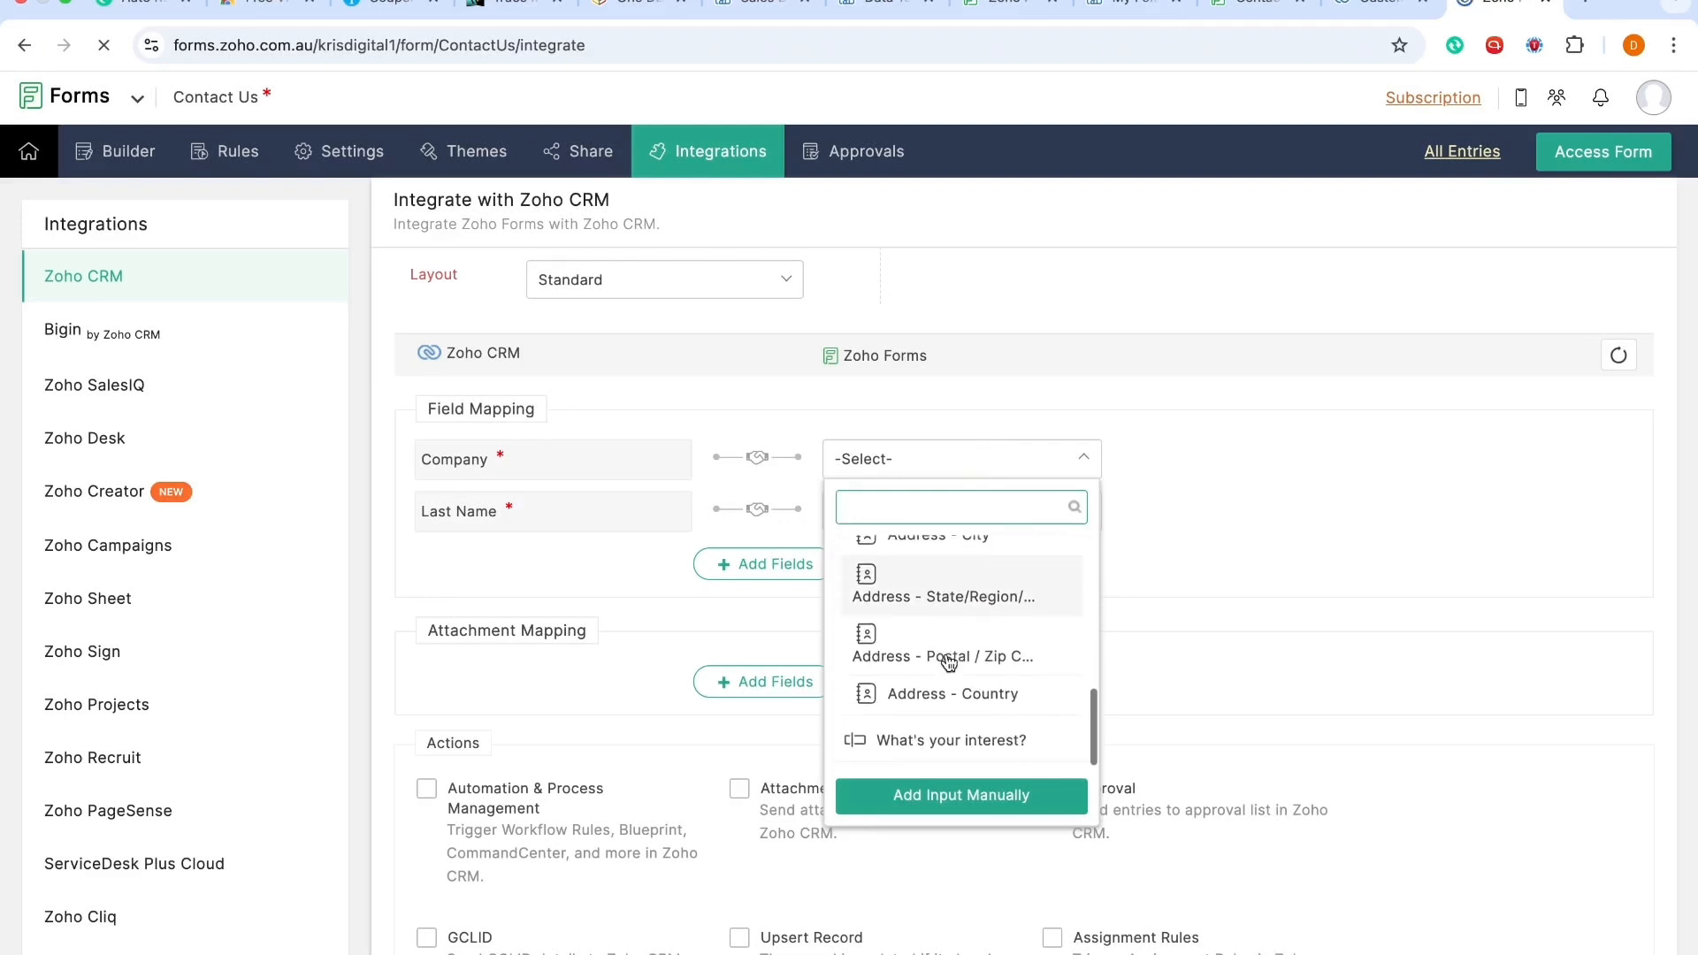
scroll(948, 663, "up", 1)
scroll(949, 661, "up", 4)
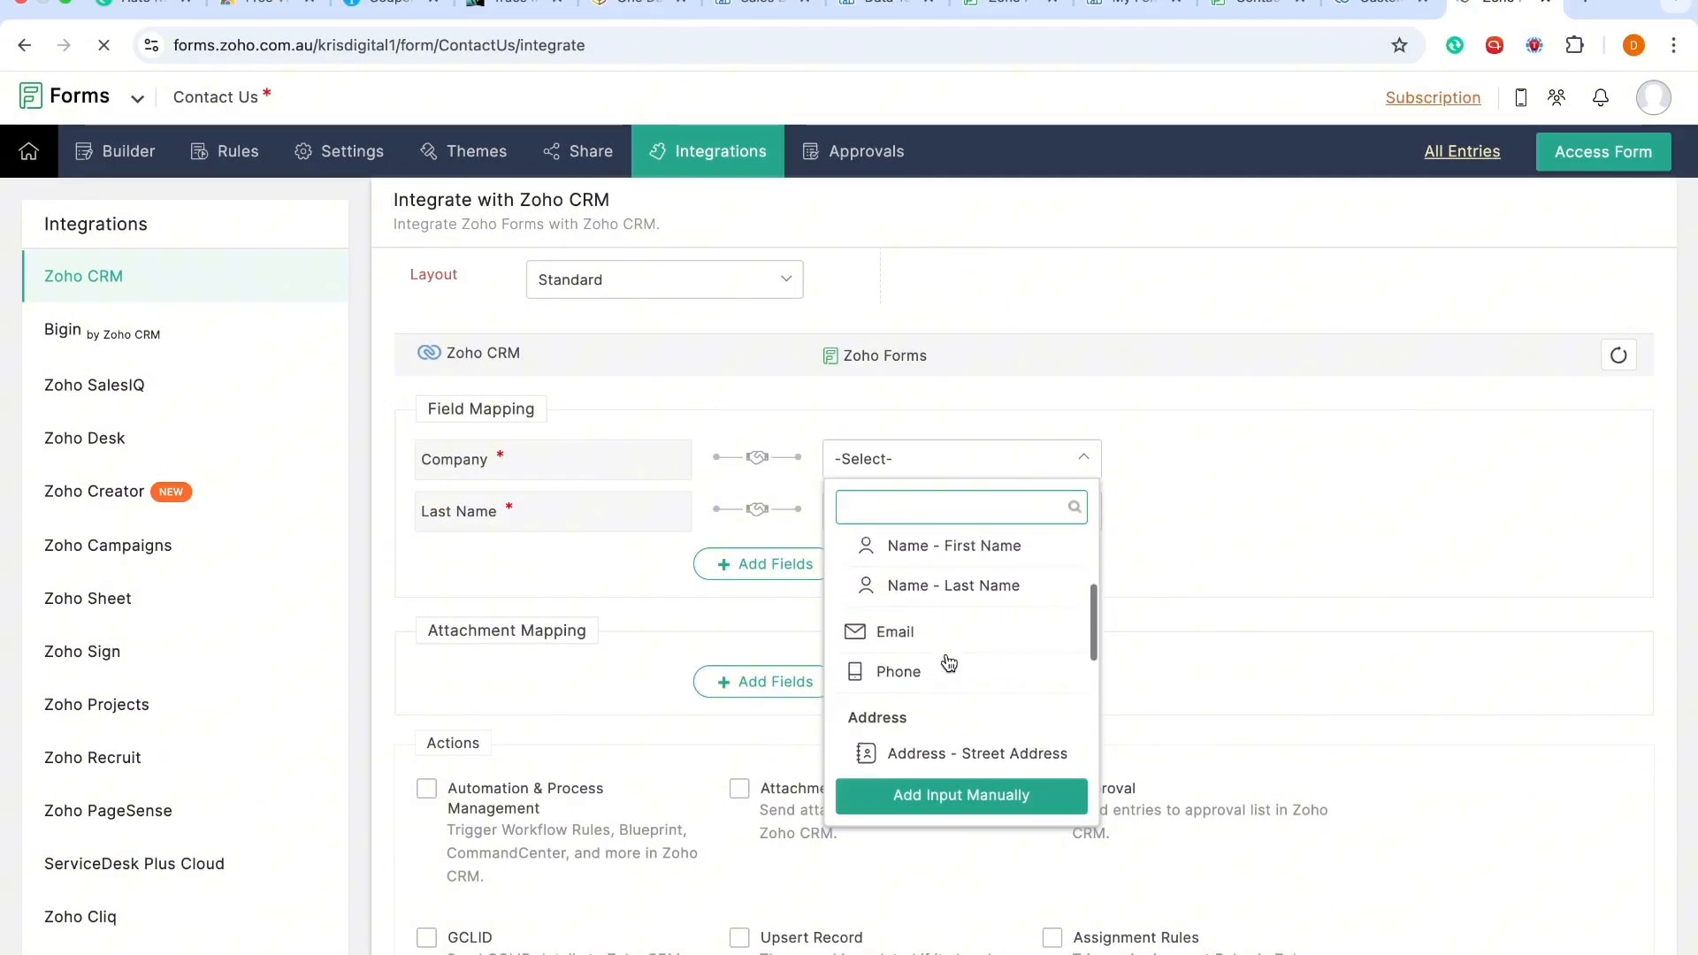
left_click(1171, 369)
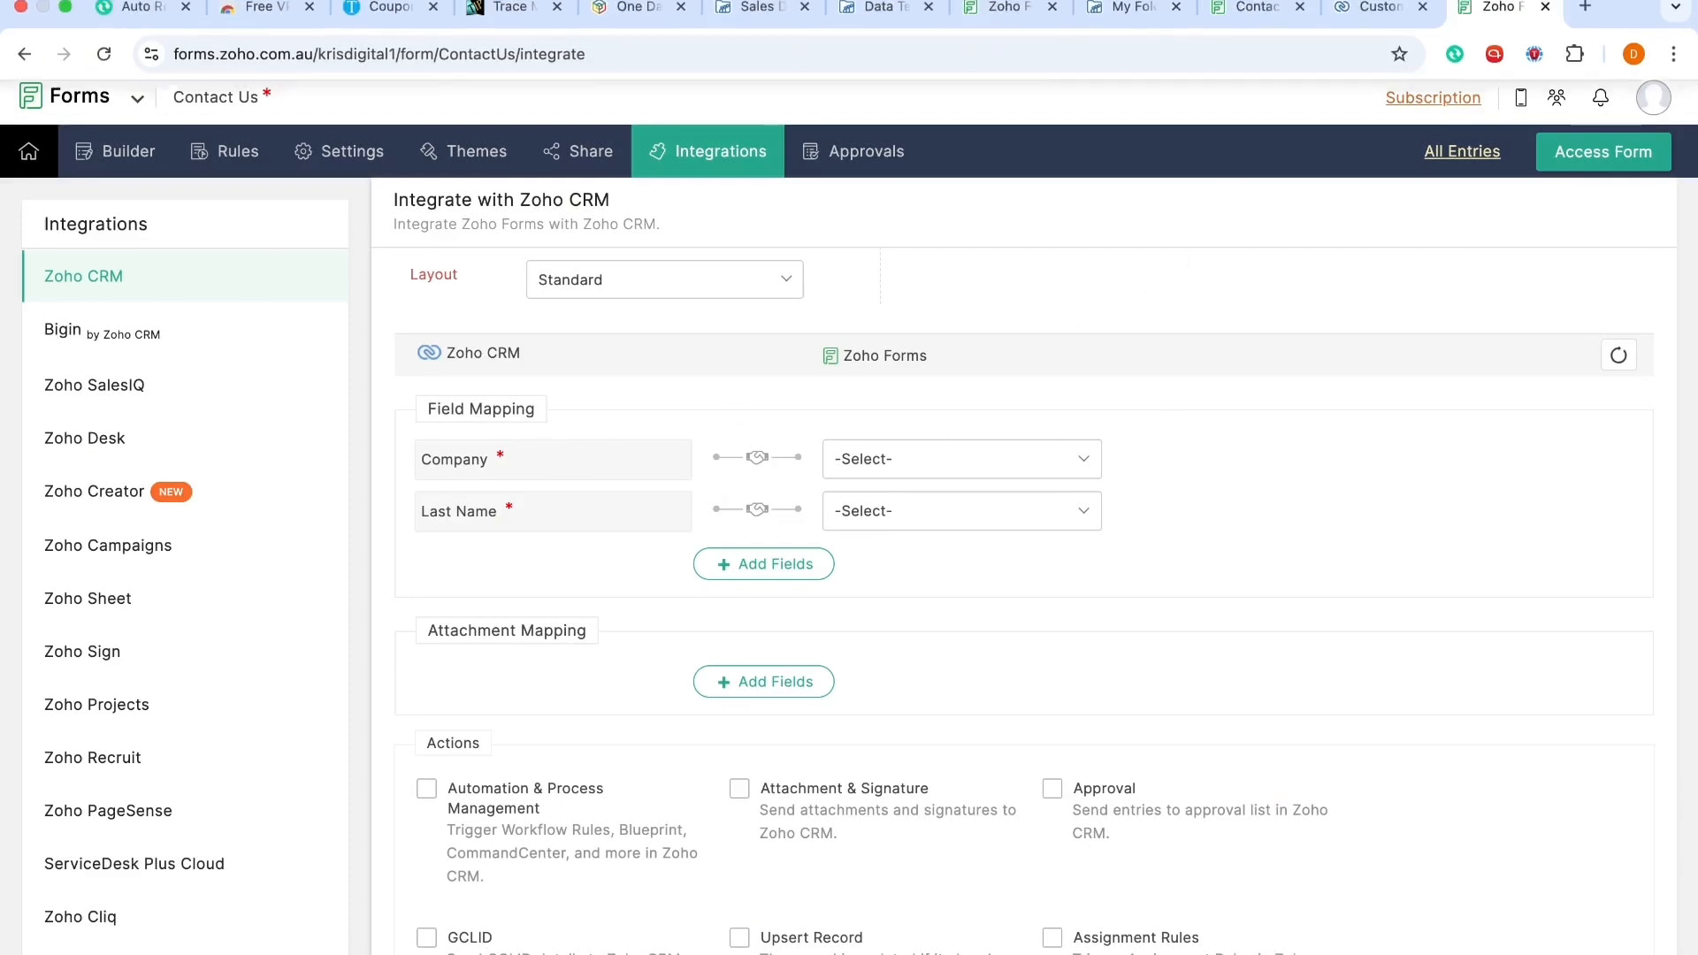
Step: In Zoho CRM, make the Leads Company field no longer required and save and close the Standard layout
left_click(1373, 27)
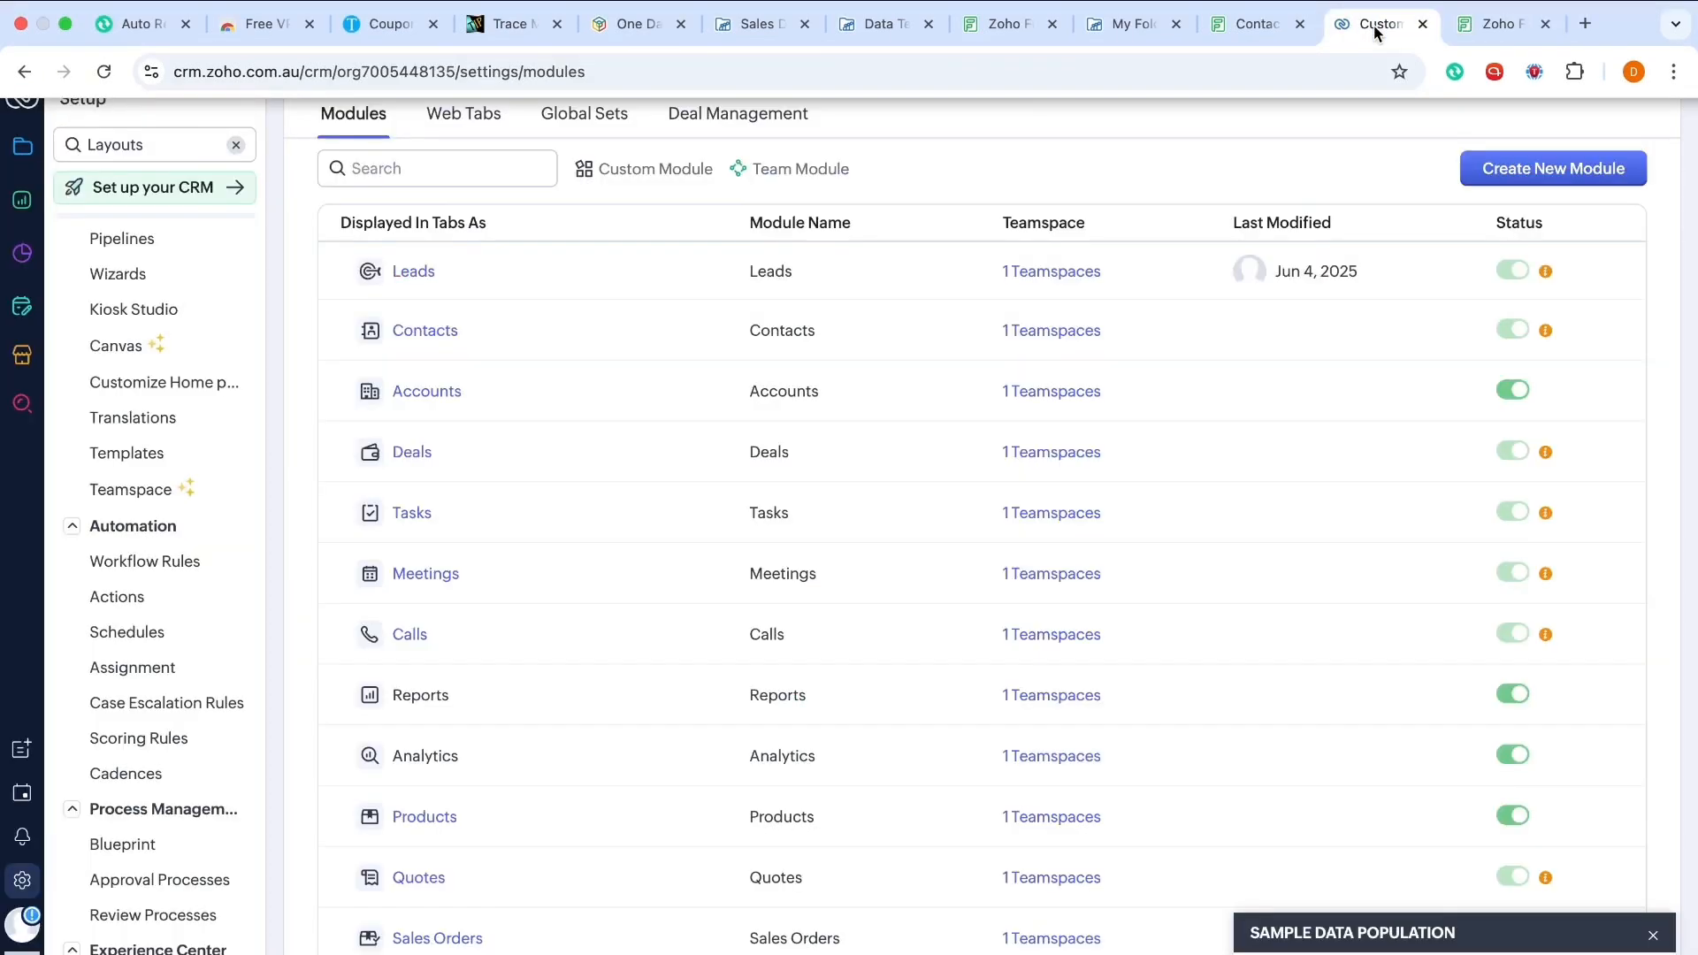
left_click(400, 276)
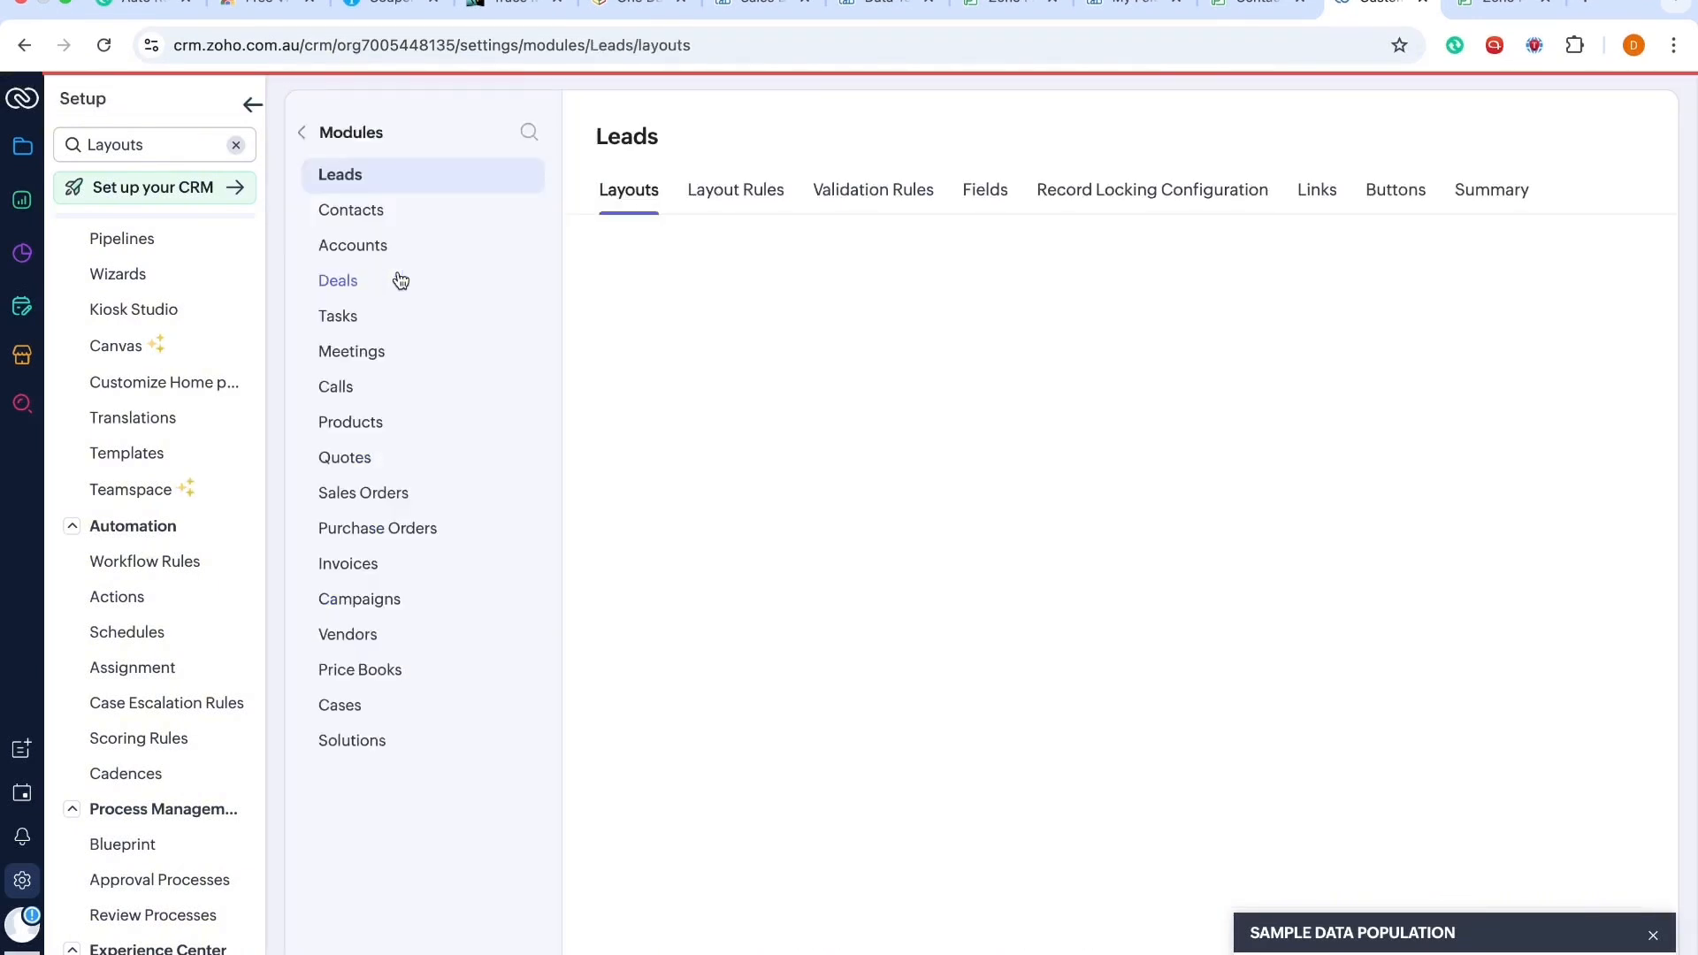
left_click(415, 414)
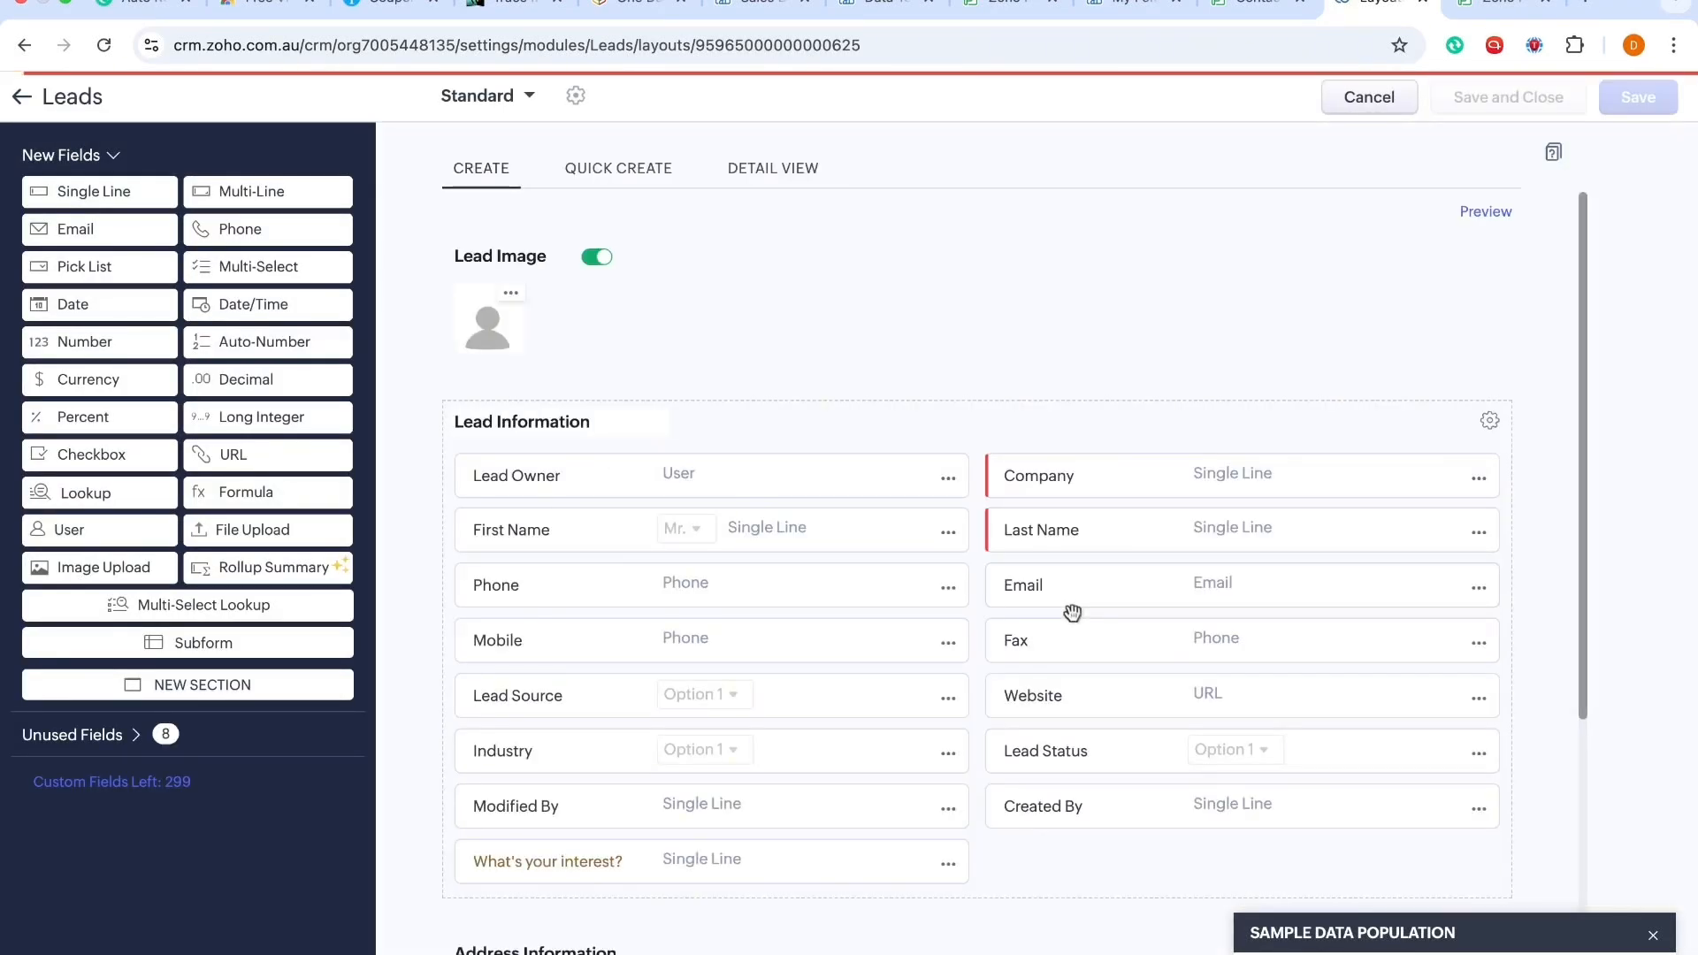
left_click(1479, 478)
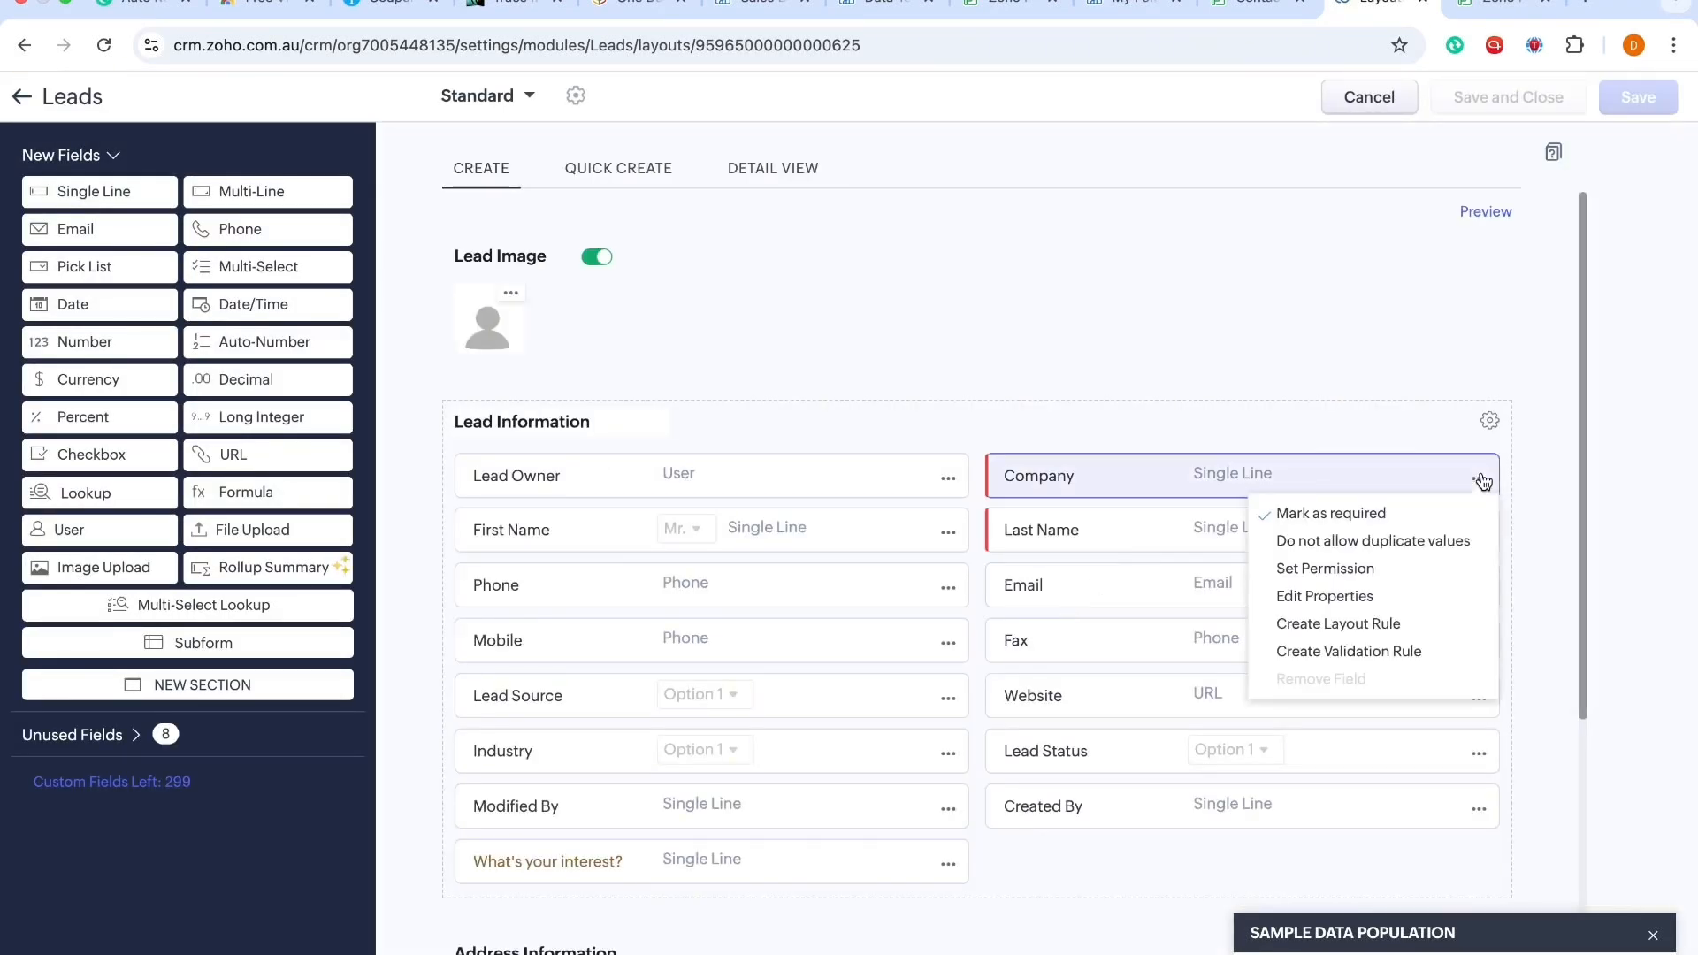
left_click(1334, 522)
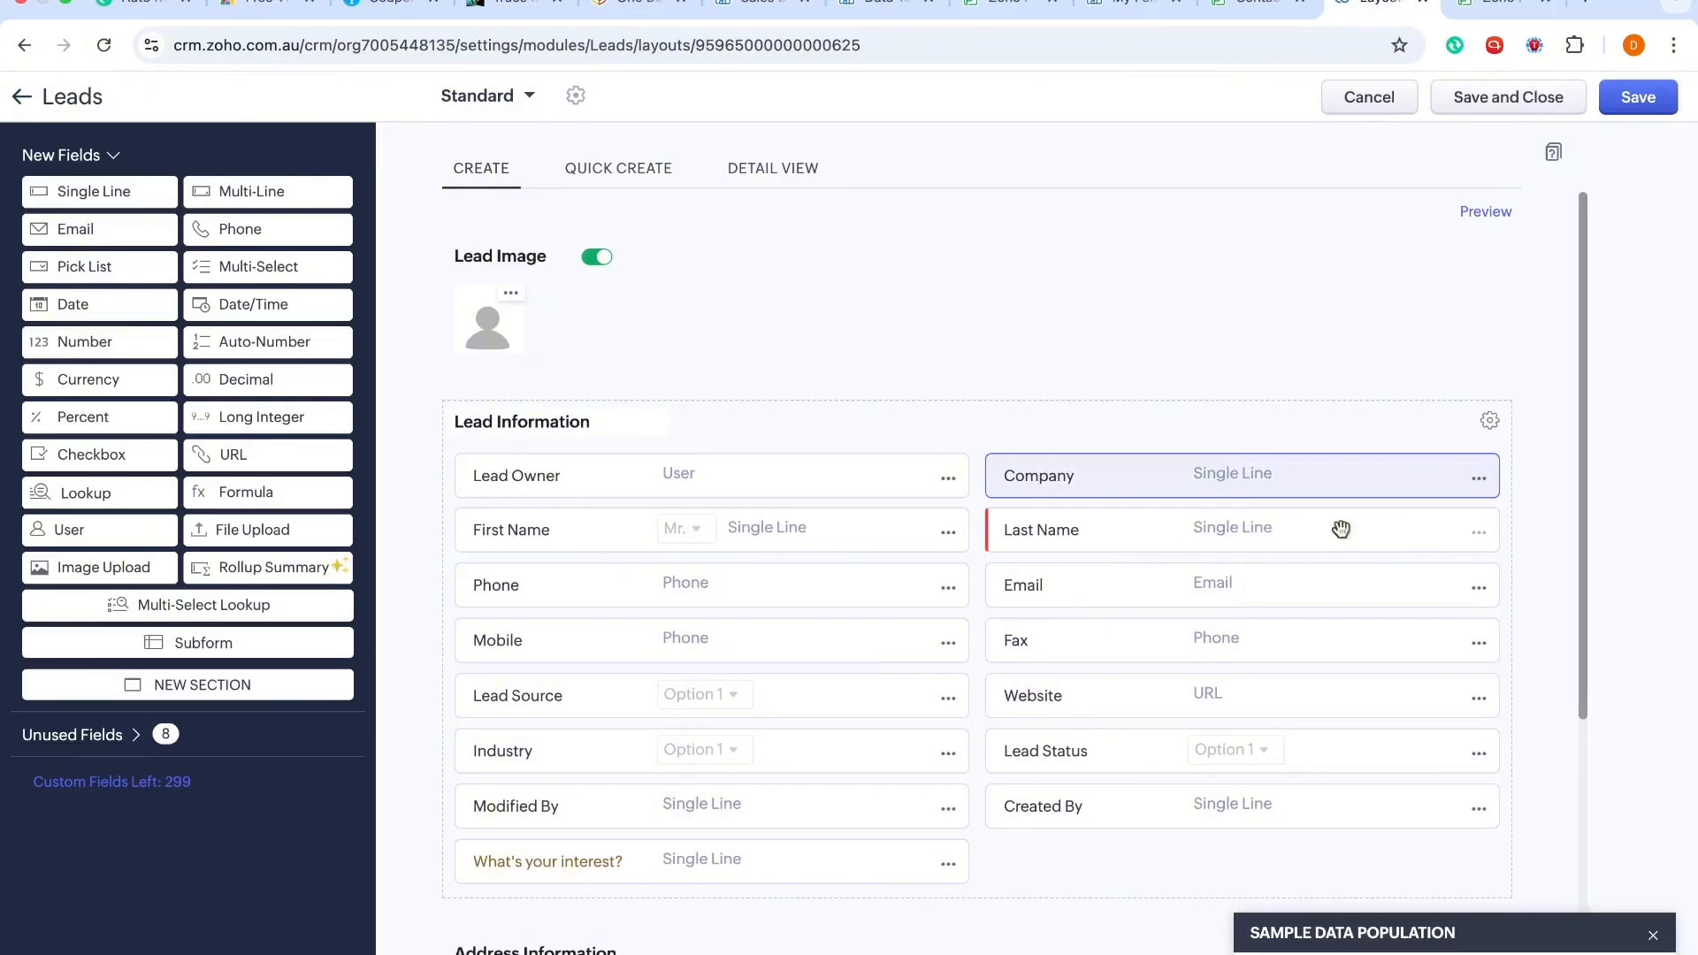
left_click(1514, 93)
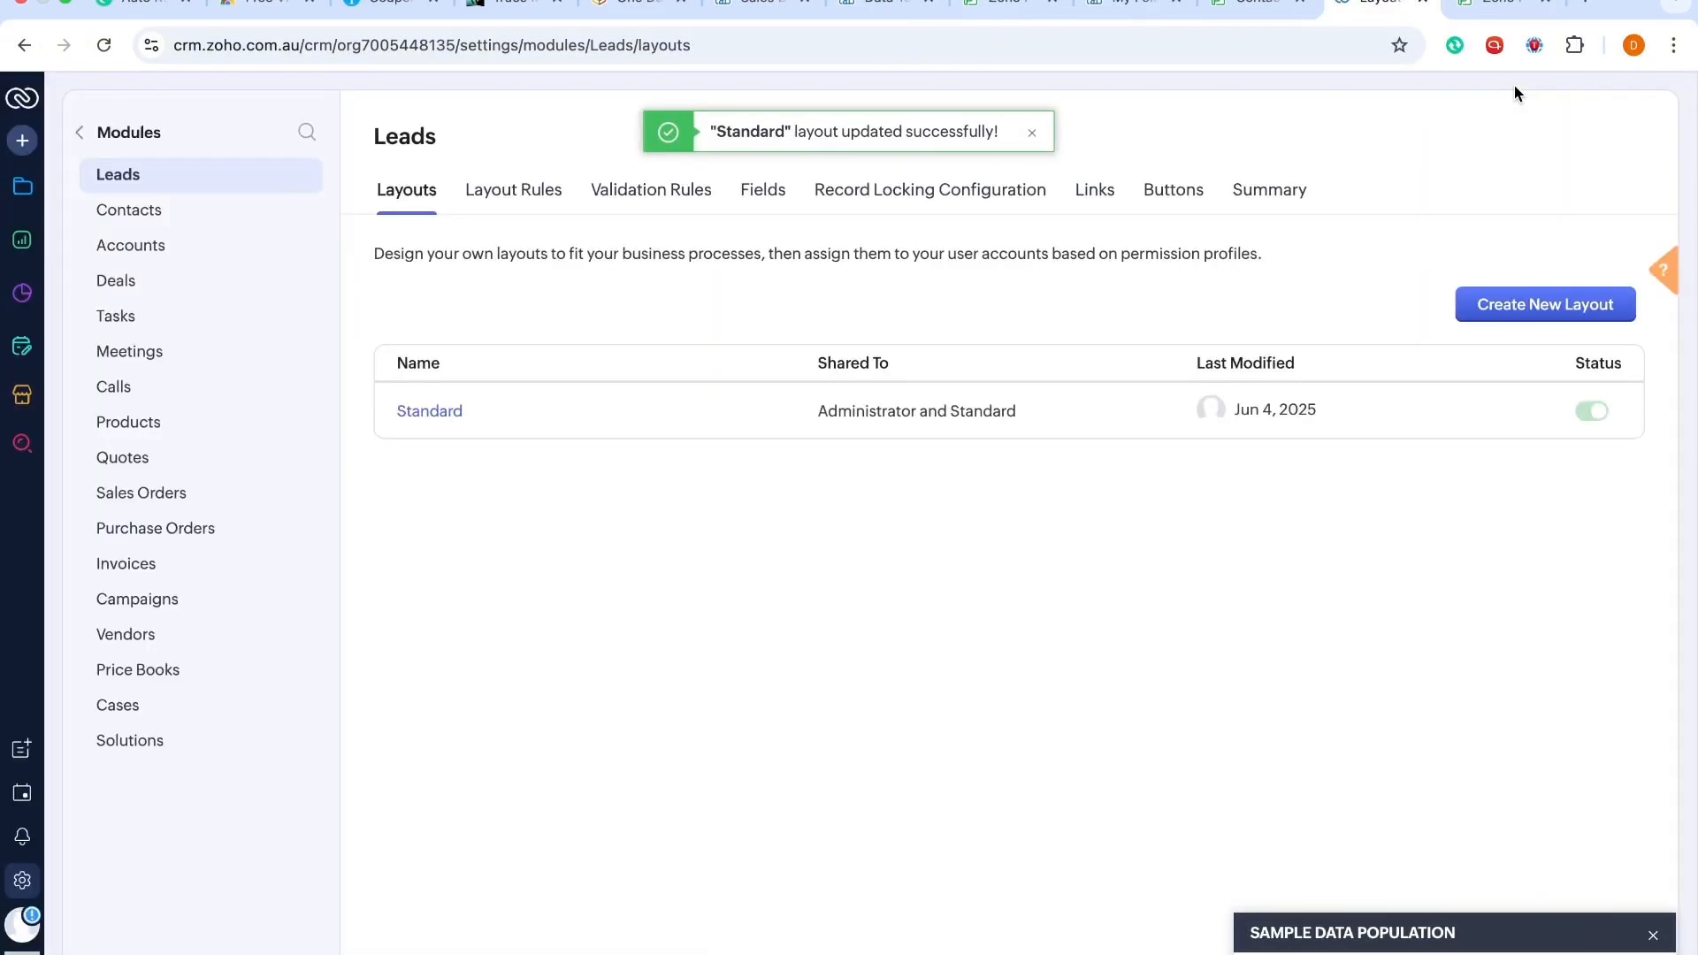
Step: Return to the Zoho Forms integration and refresh the CRM fields
left_click(1487, 10)
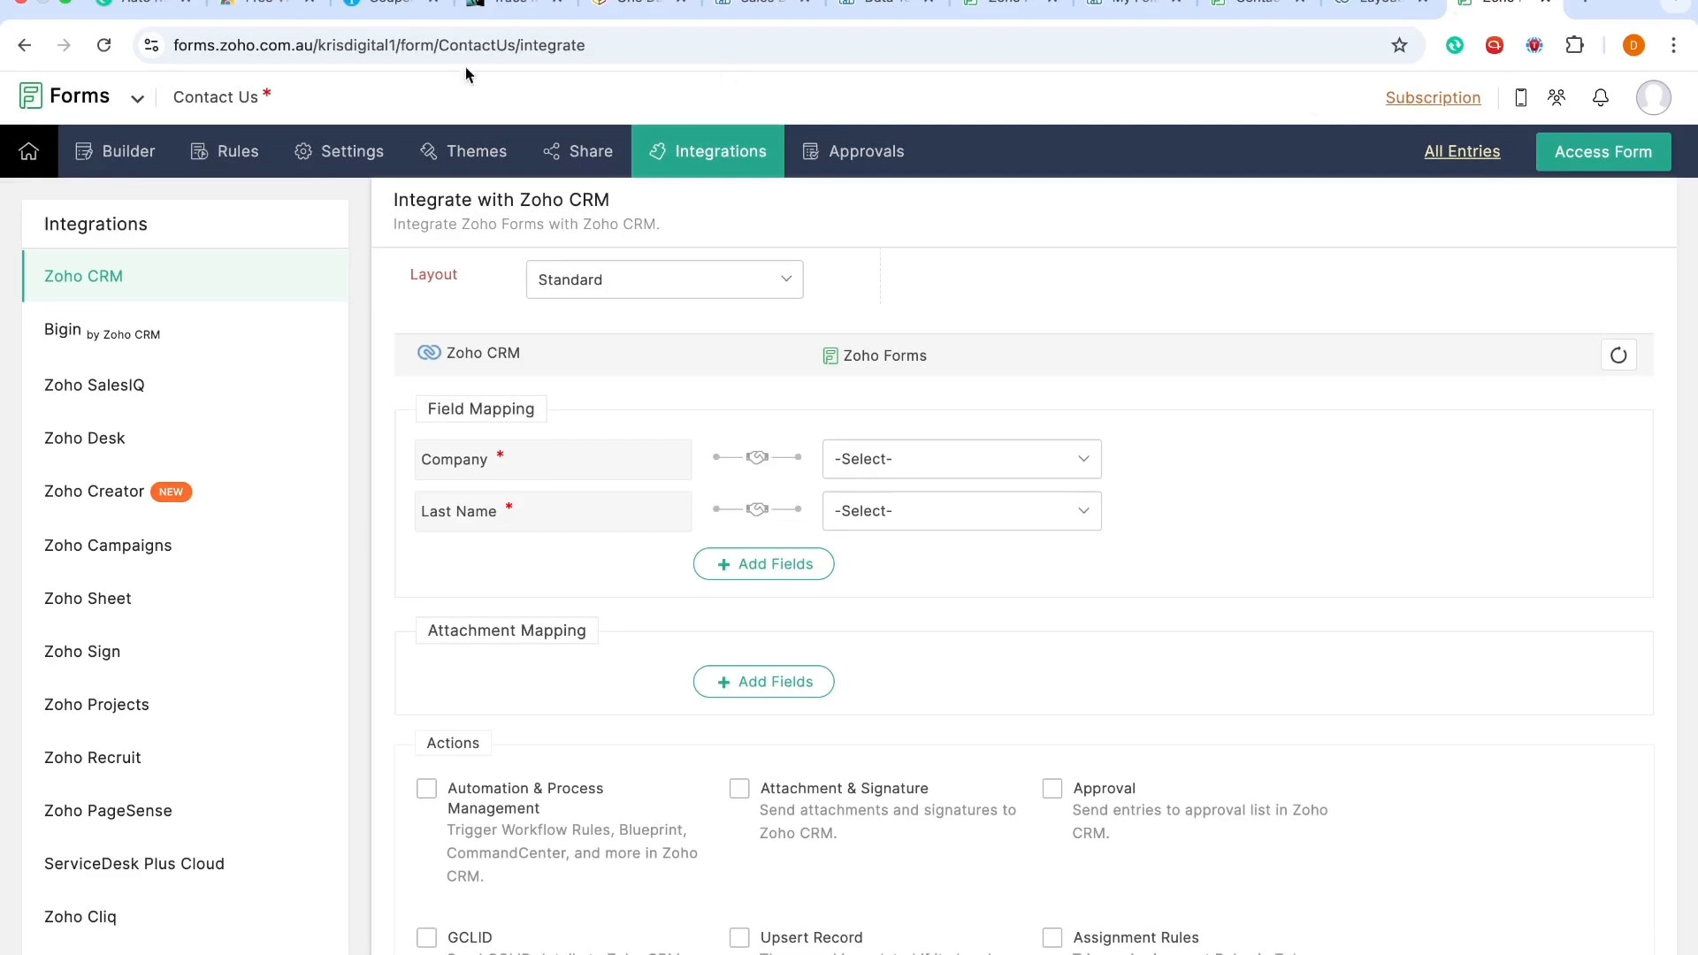
left_click(1618, 354)
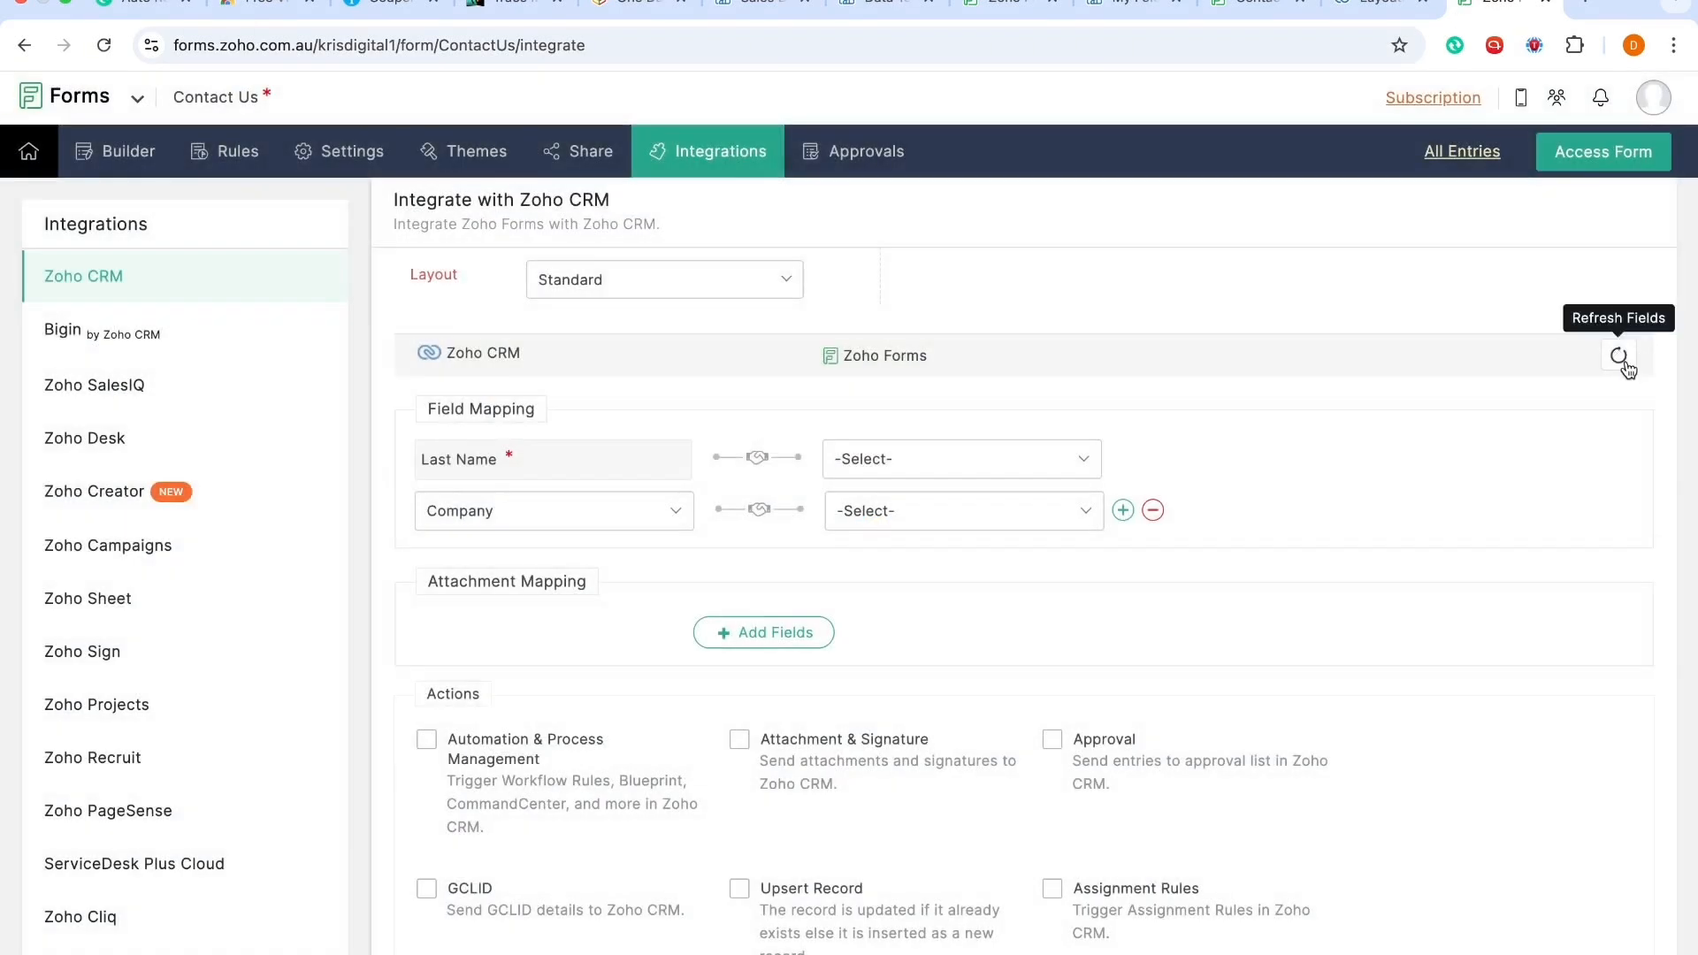
left_click(1622, 359)
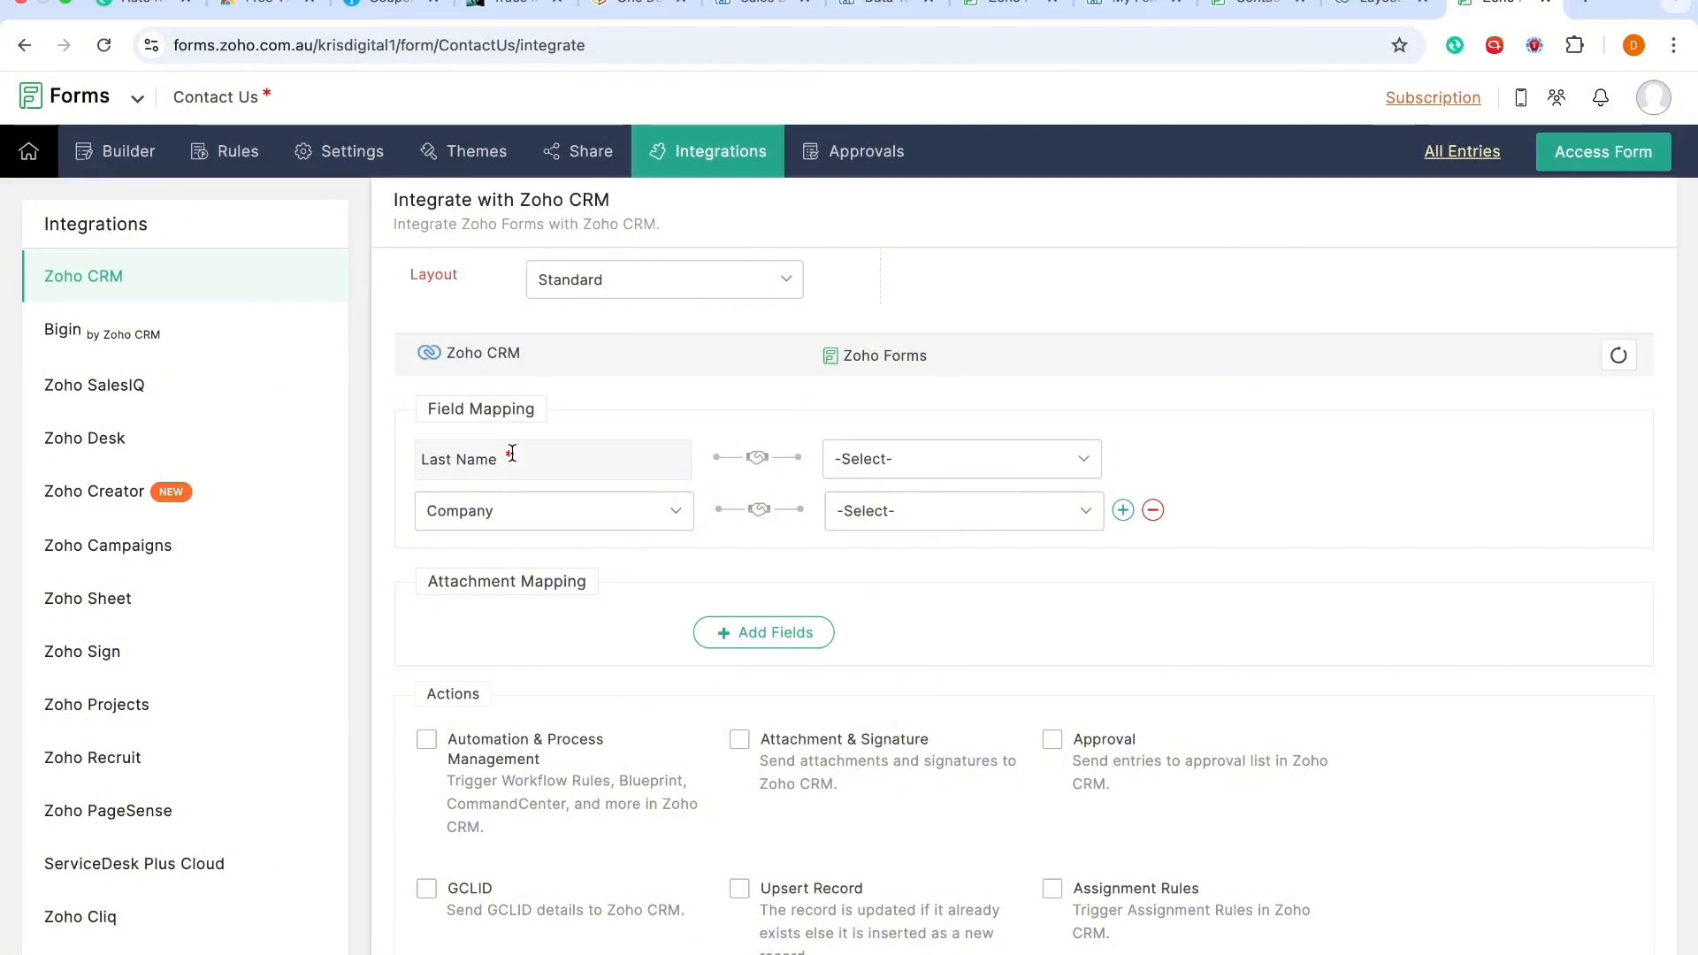
Step: Map the CRM Last Name field to the form's Name - Last Name field and set it as mandatory
left_click(924, 455)
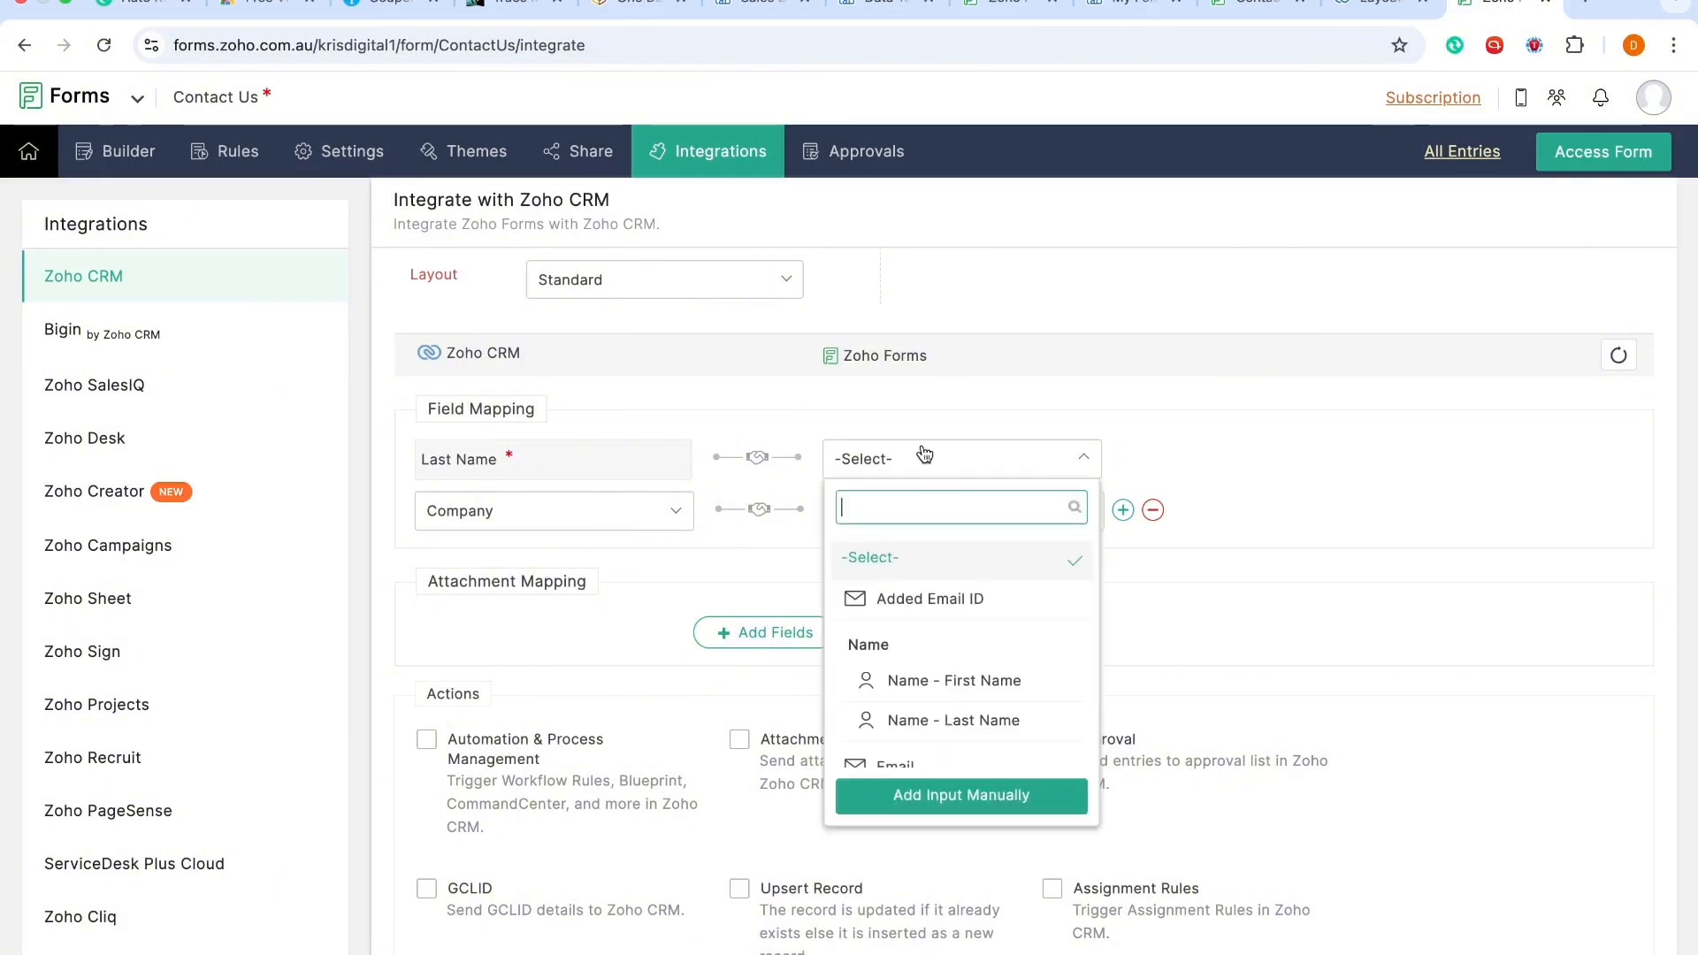
left_click(931, 716)
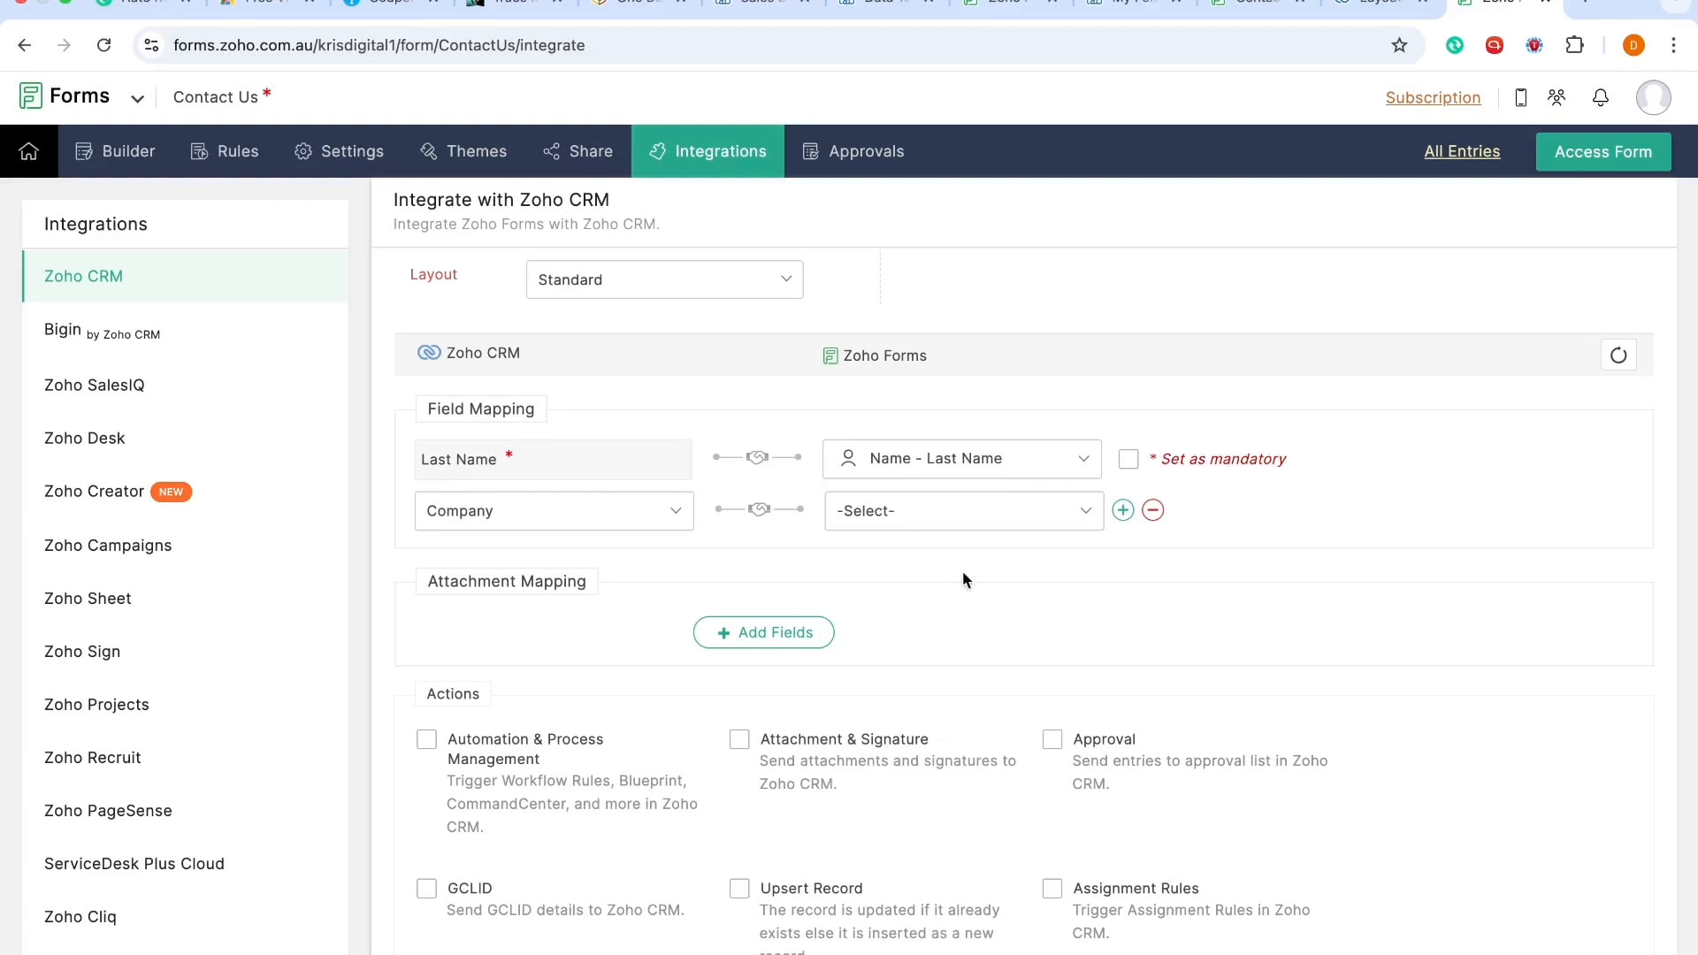
left_click(1126, 461)
Step: Remove the Company mapping and map the CRM First Name field to the form's Name - First Name field
left_click(970, 523)
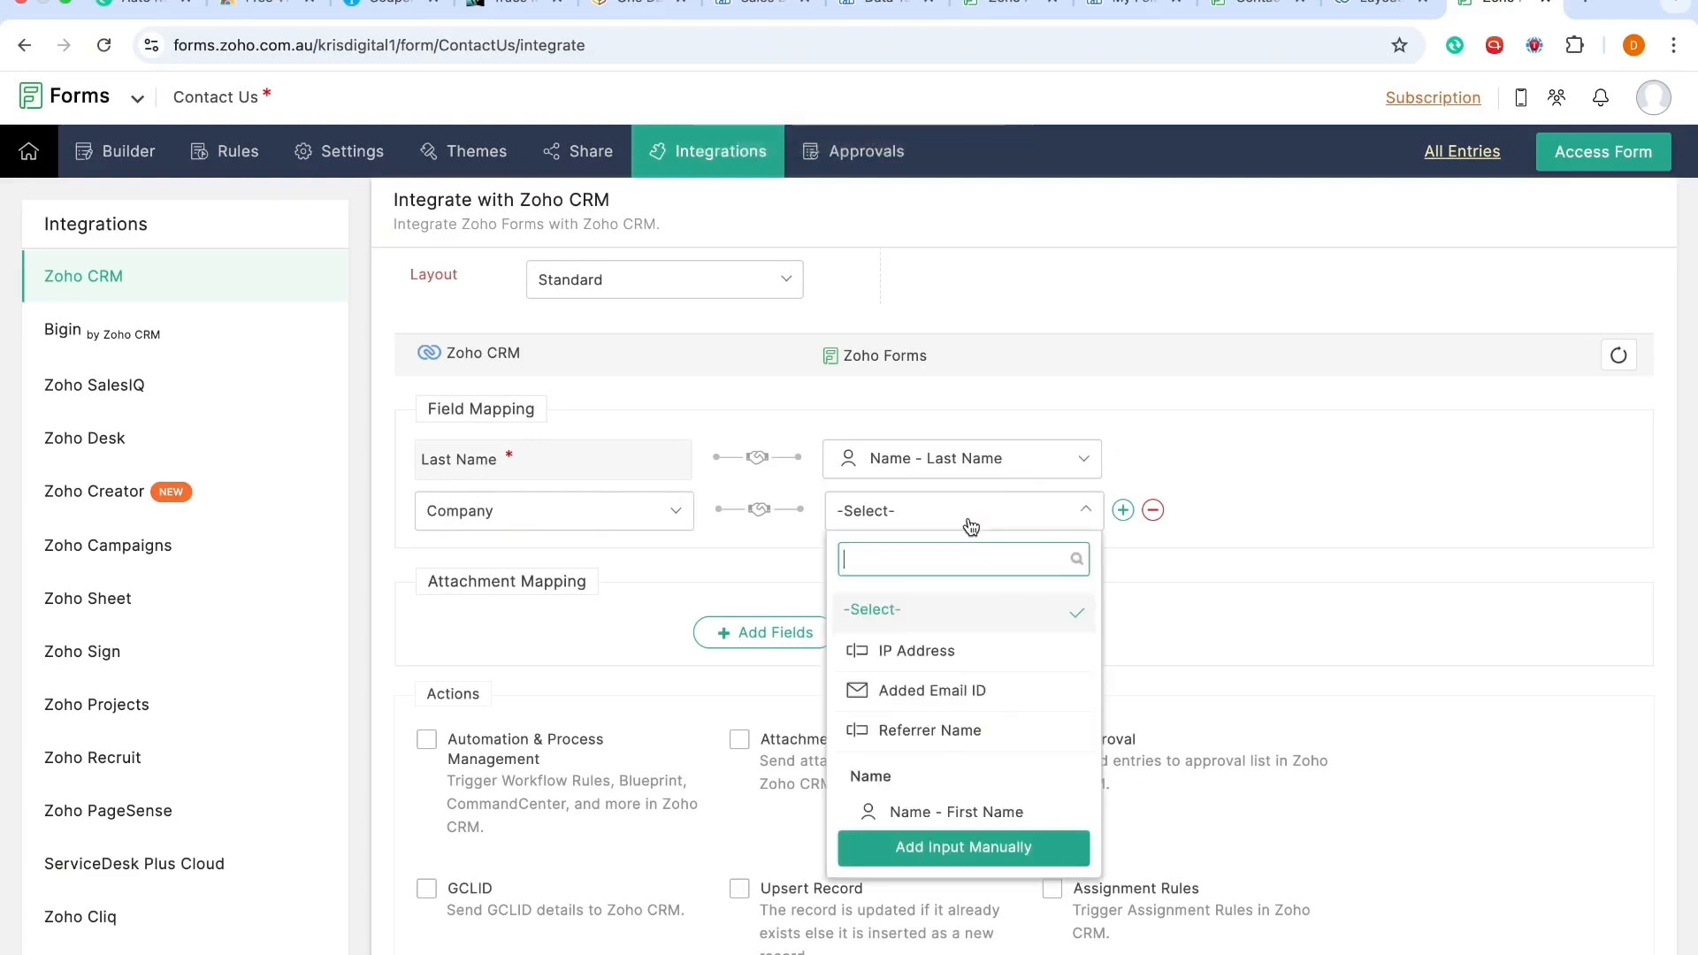
left_click(1152, 510)
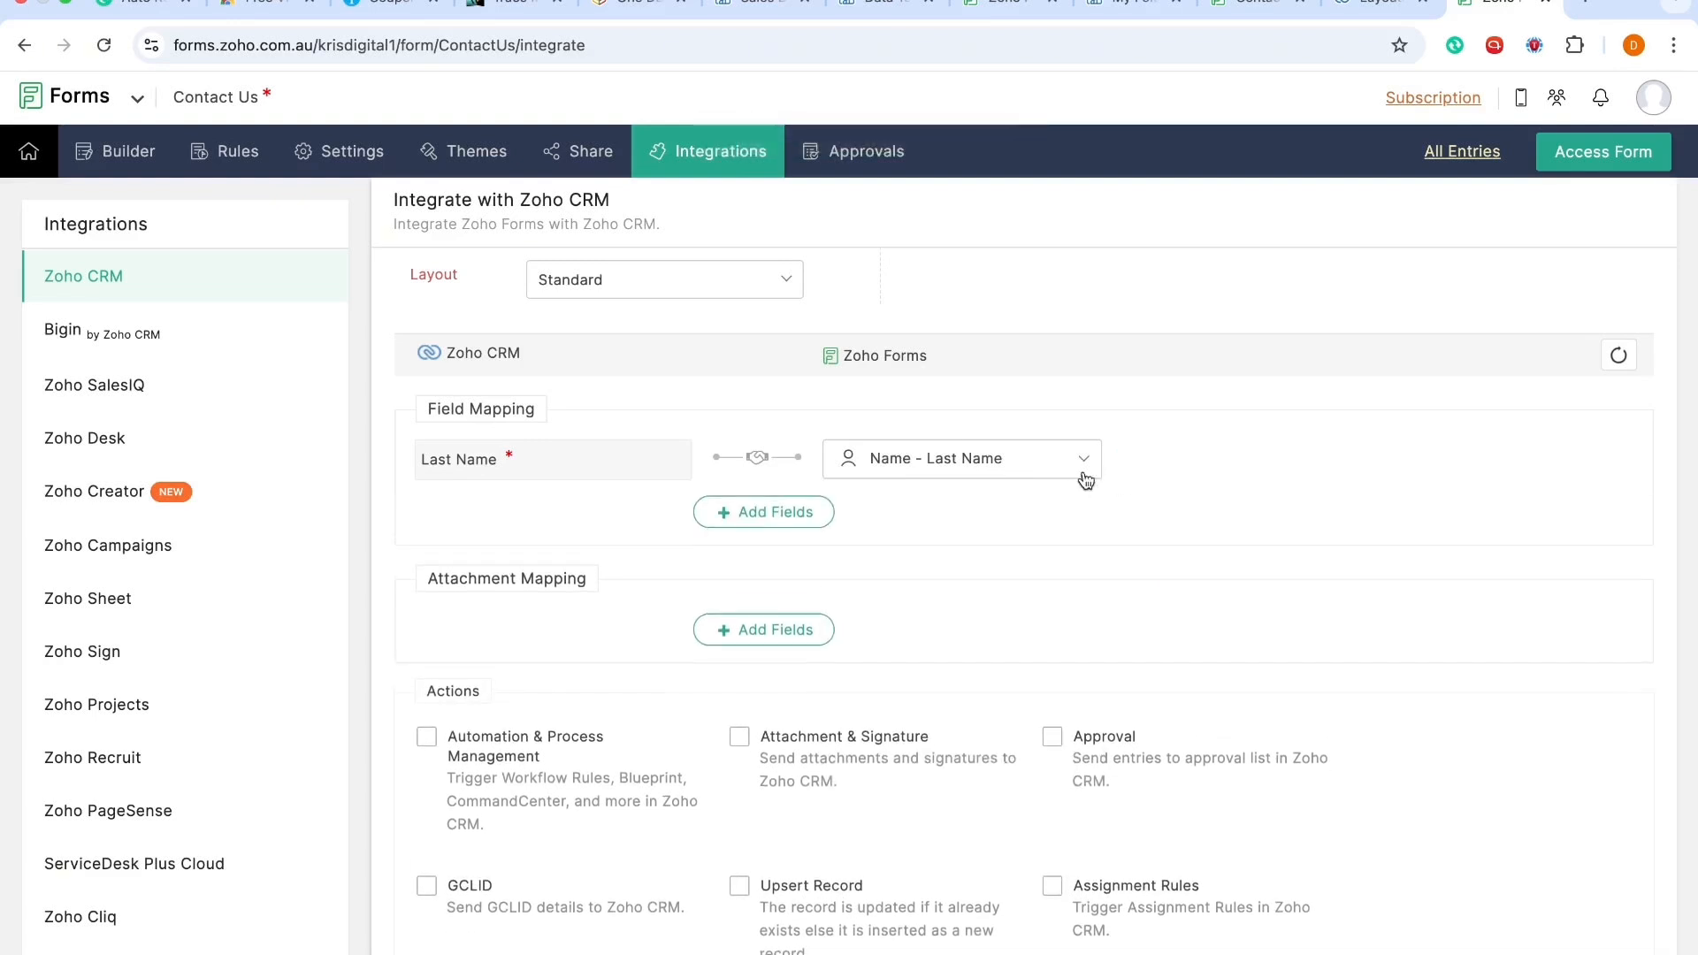
left_click(806, 520)
left_click(585, 521)
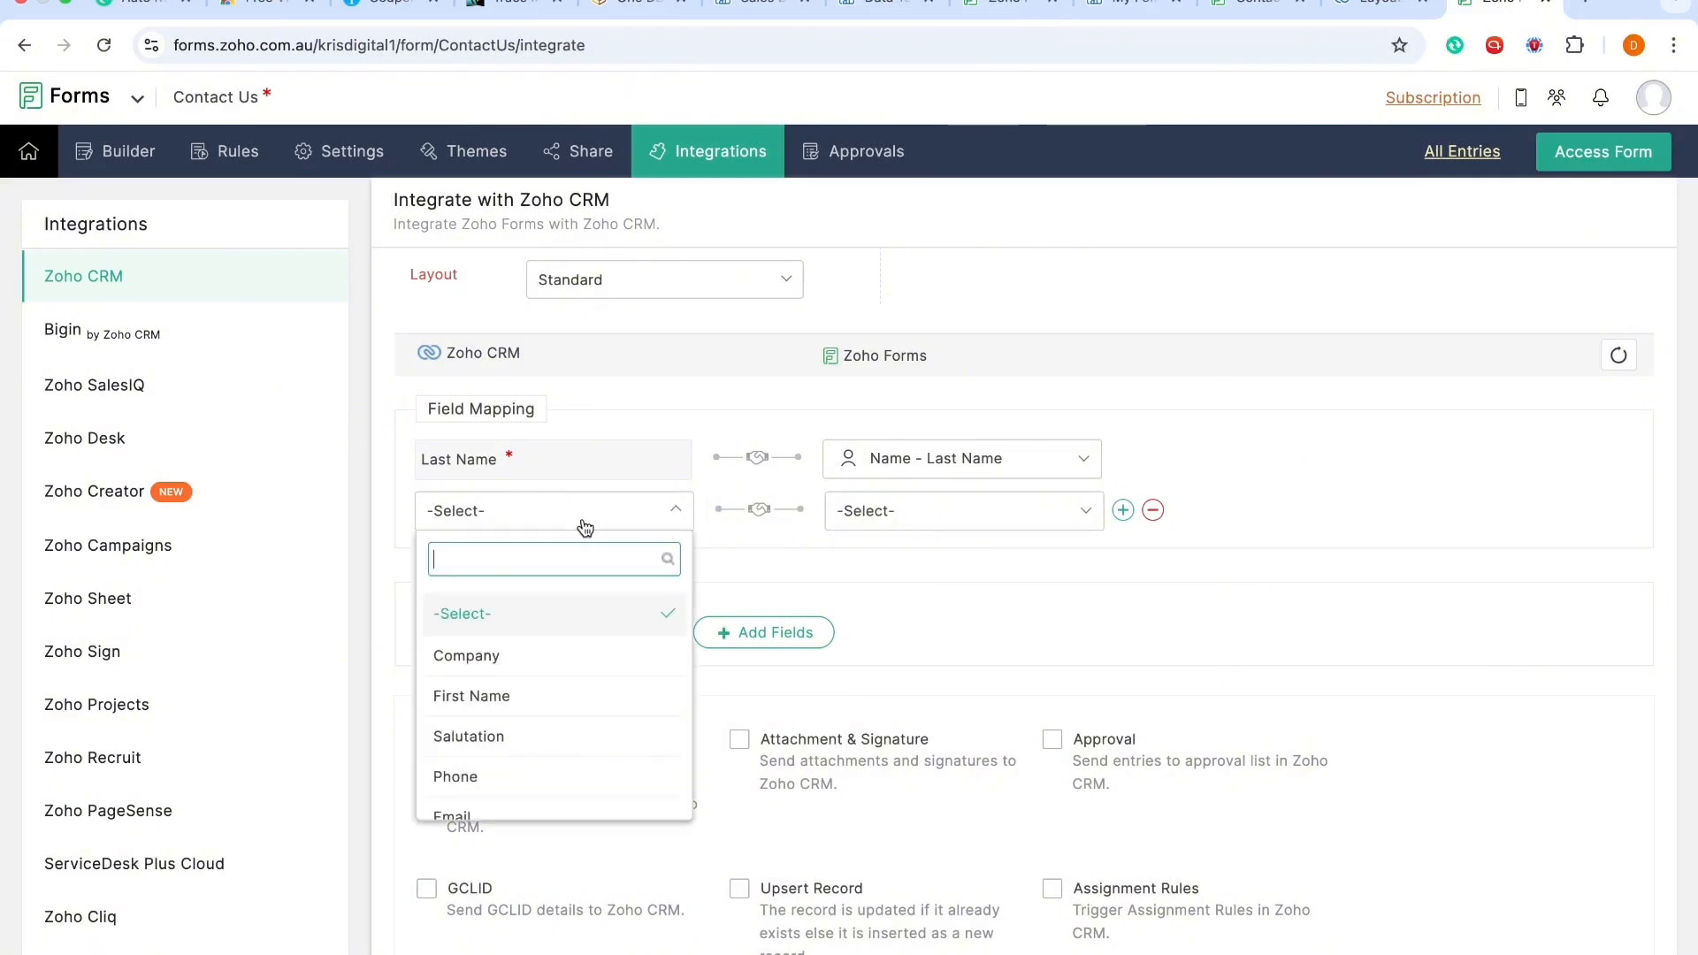
type("fir")
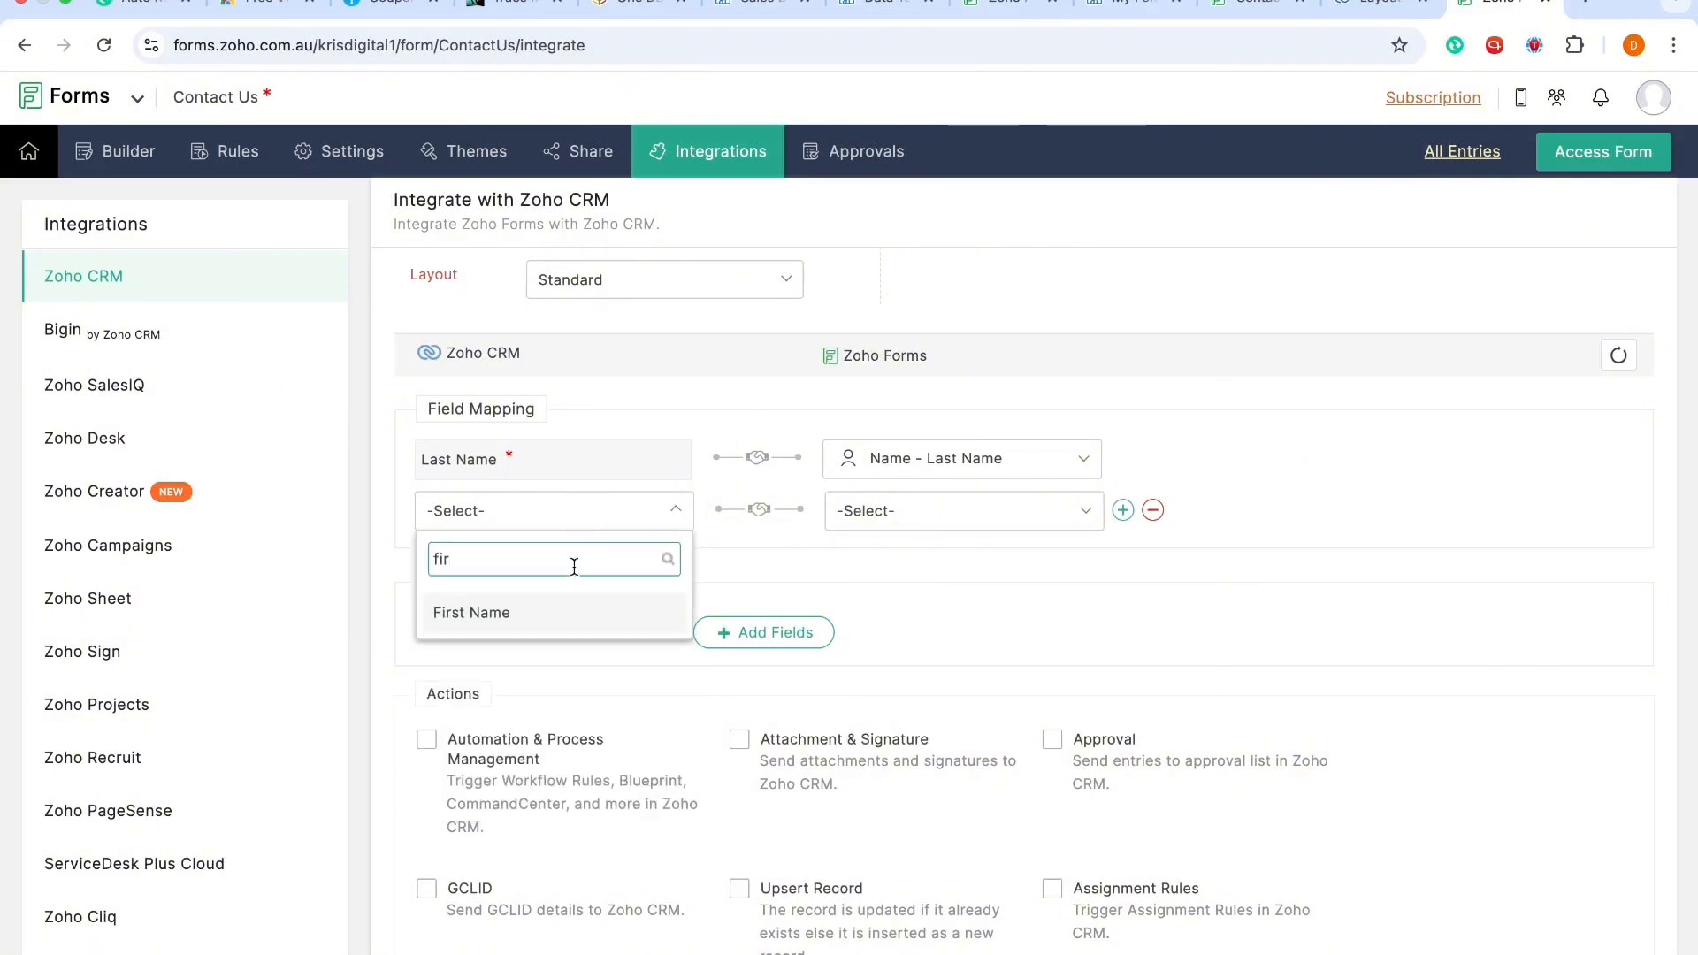
left_click(566, 613)
left_click(856, 509)
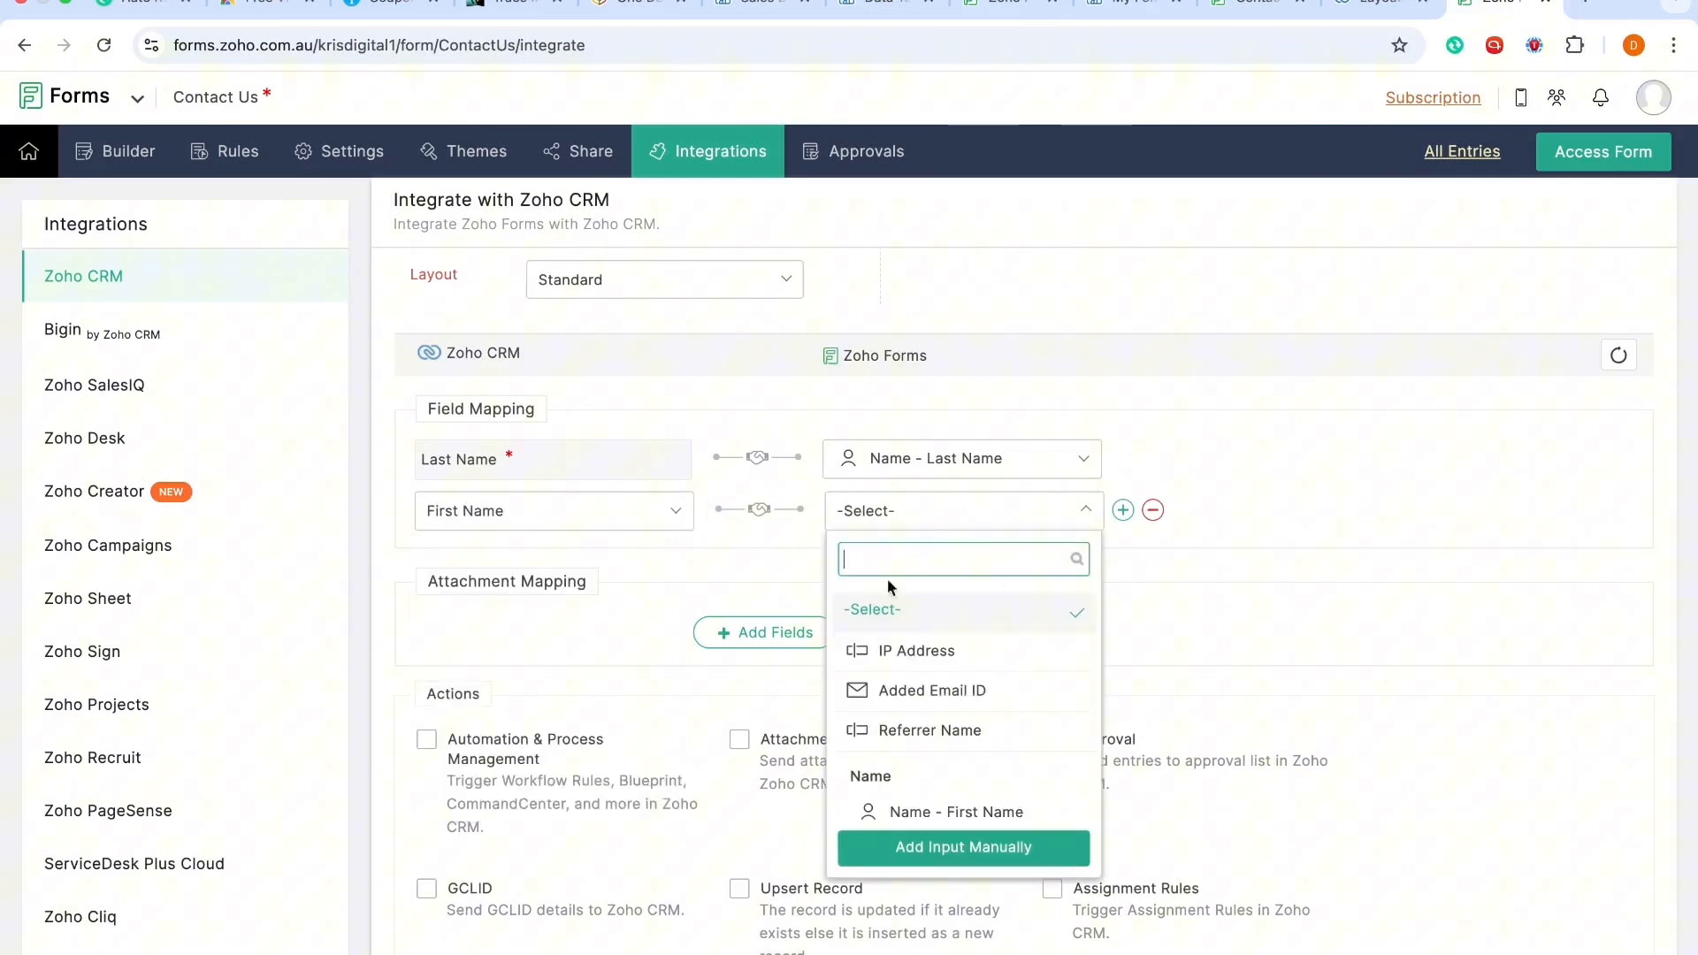
scroll(906, 734, "down", 1)
left_click(918, 750)
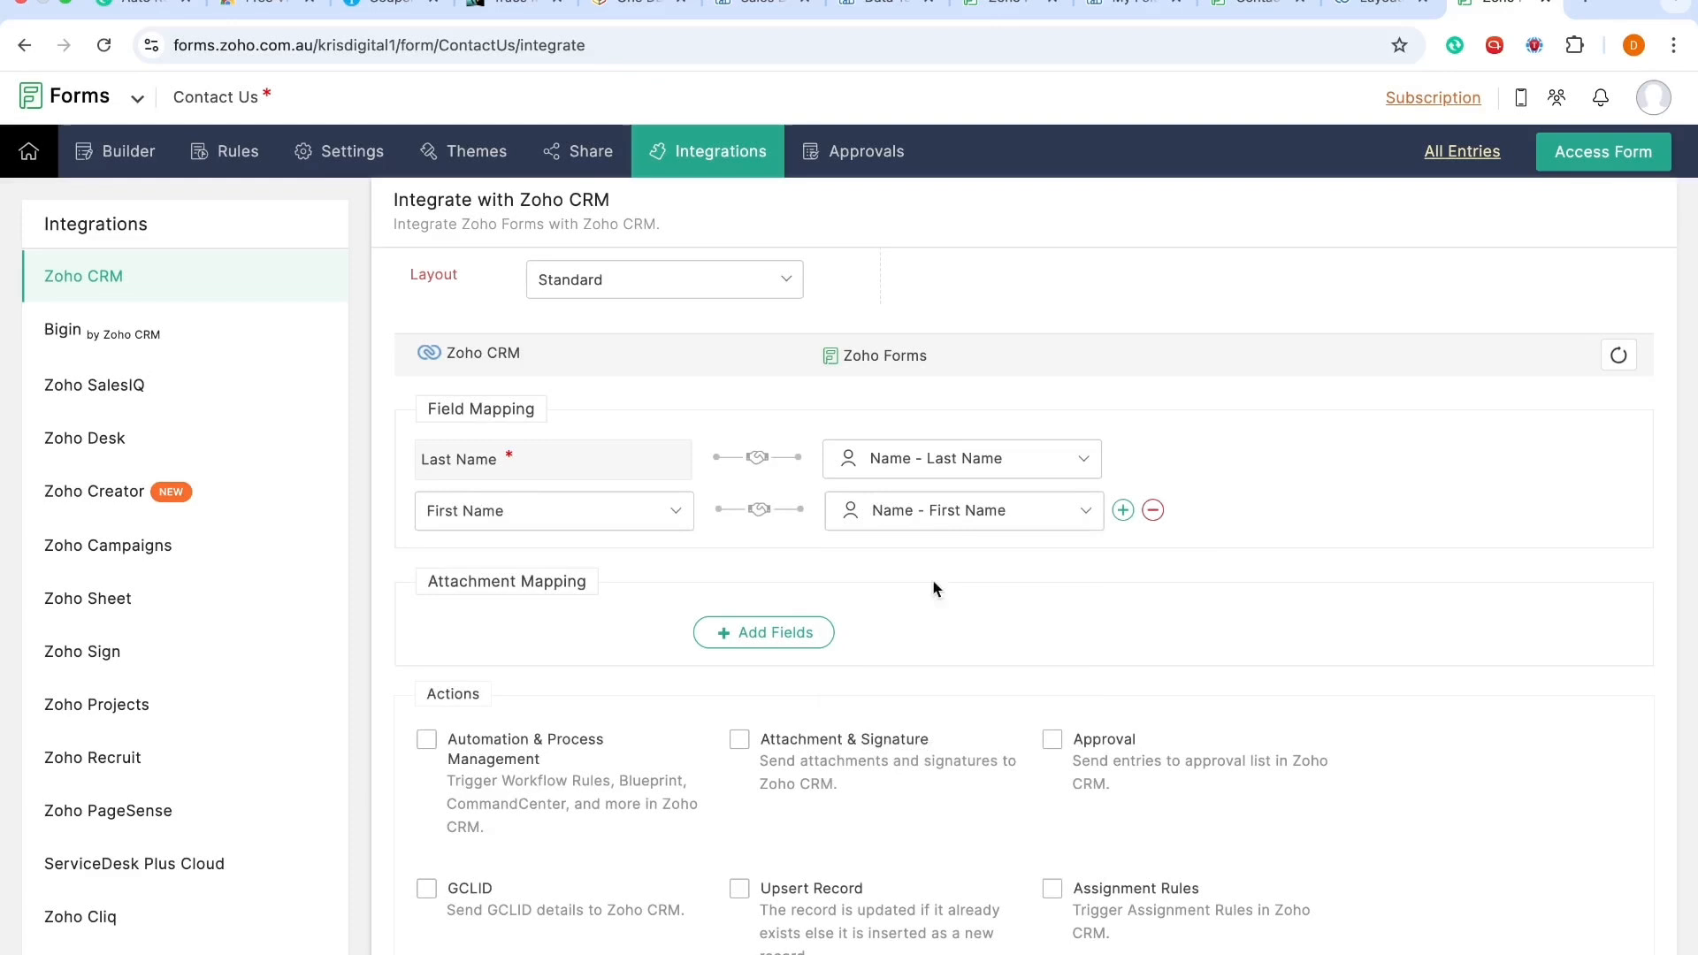
Step: Add a mapping of the CRM Email field to the form's Email field
left_click(1123, 511)
left_click(498, 571)
type("email")
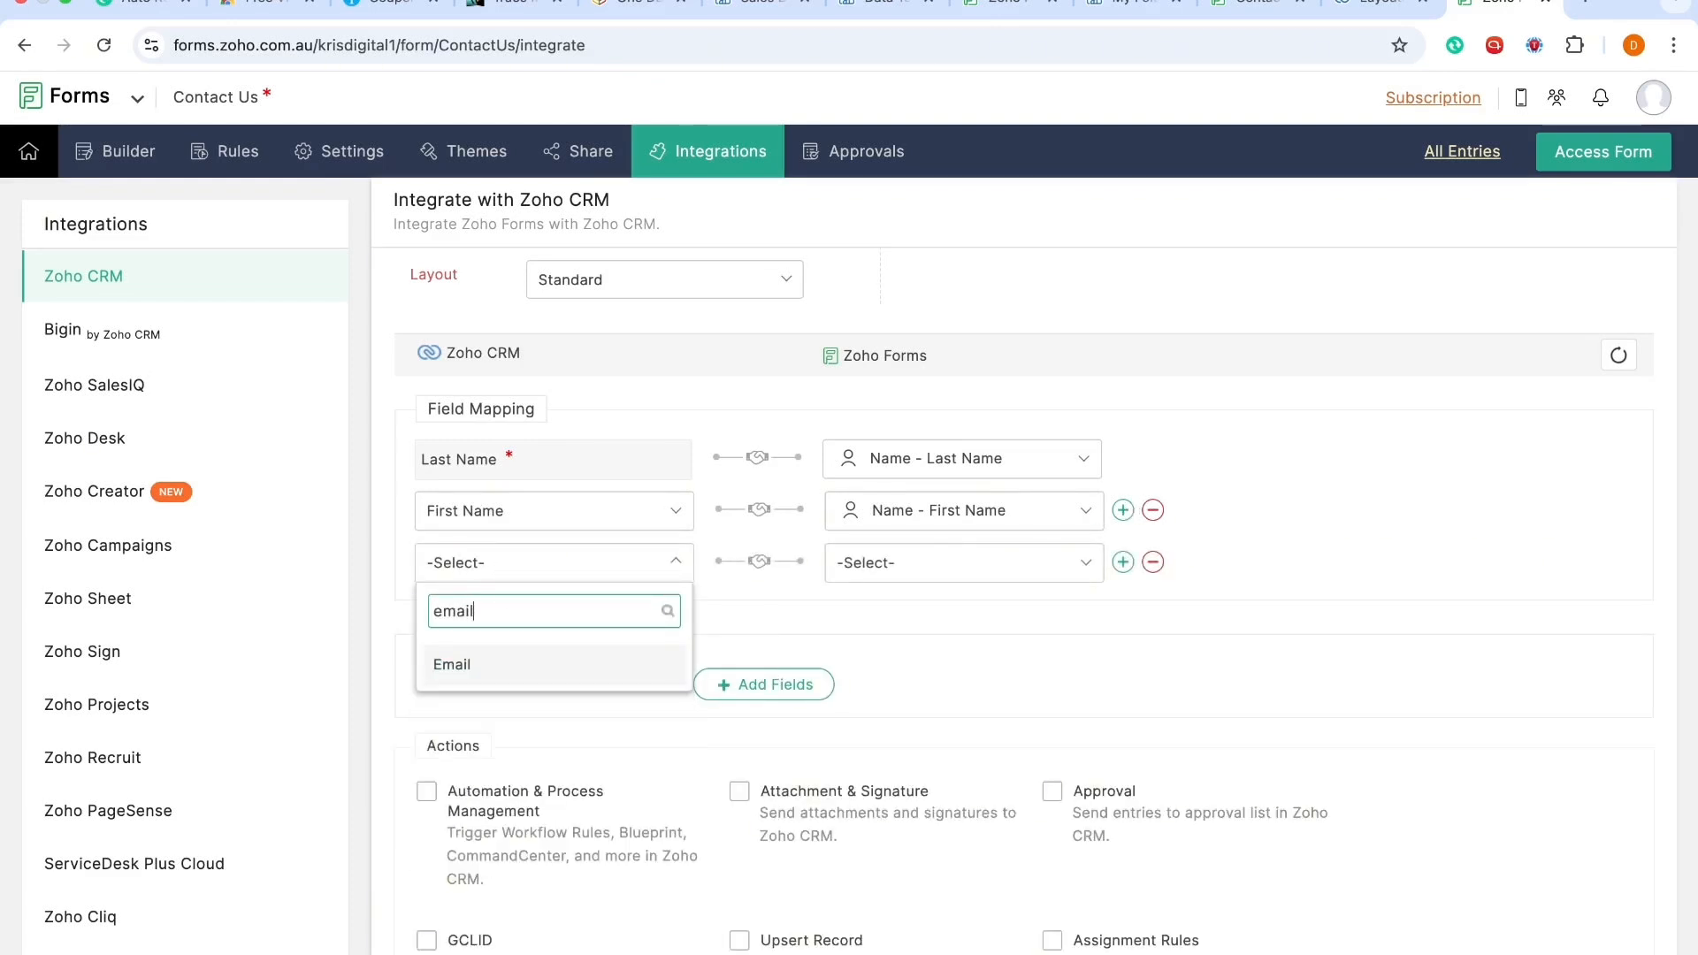
left_click(477, 675)
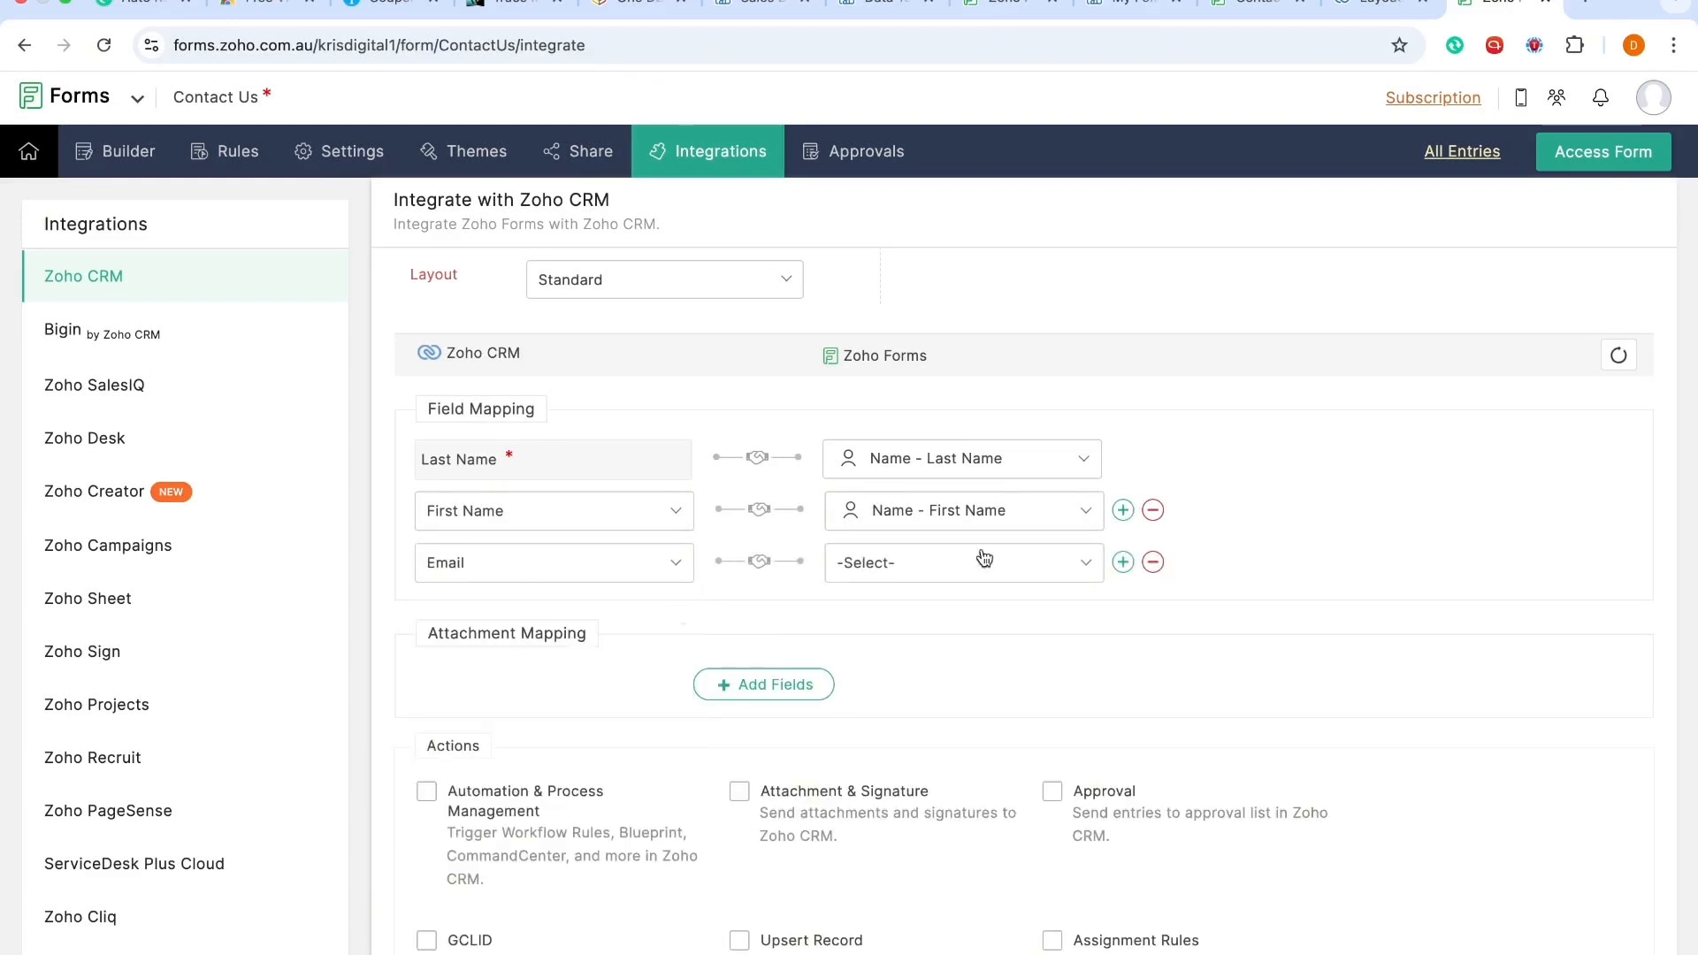
left_click(985, 560)
left_click(950, 745)
Step: Add a mapping of the CRM Phone field to the form's Phone field
left_click(1122, 563)
left_click(545, 611)
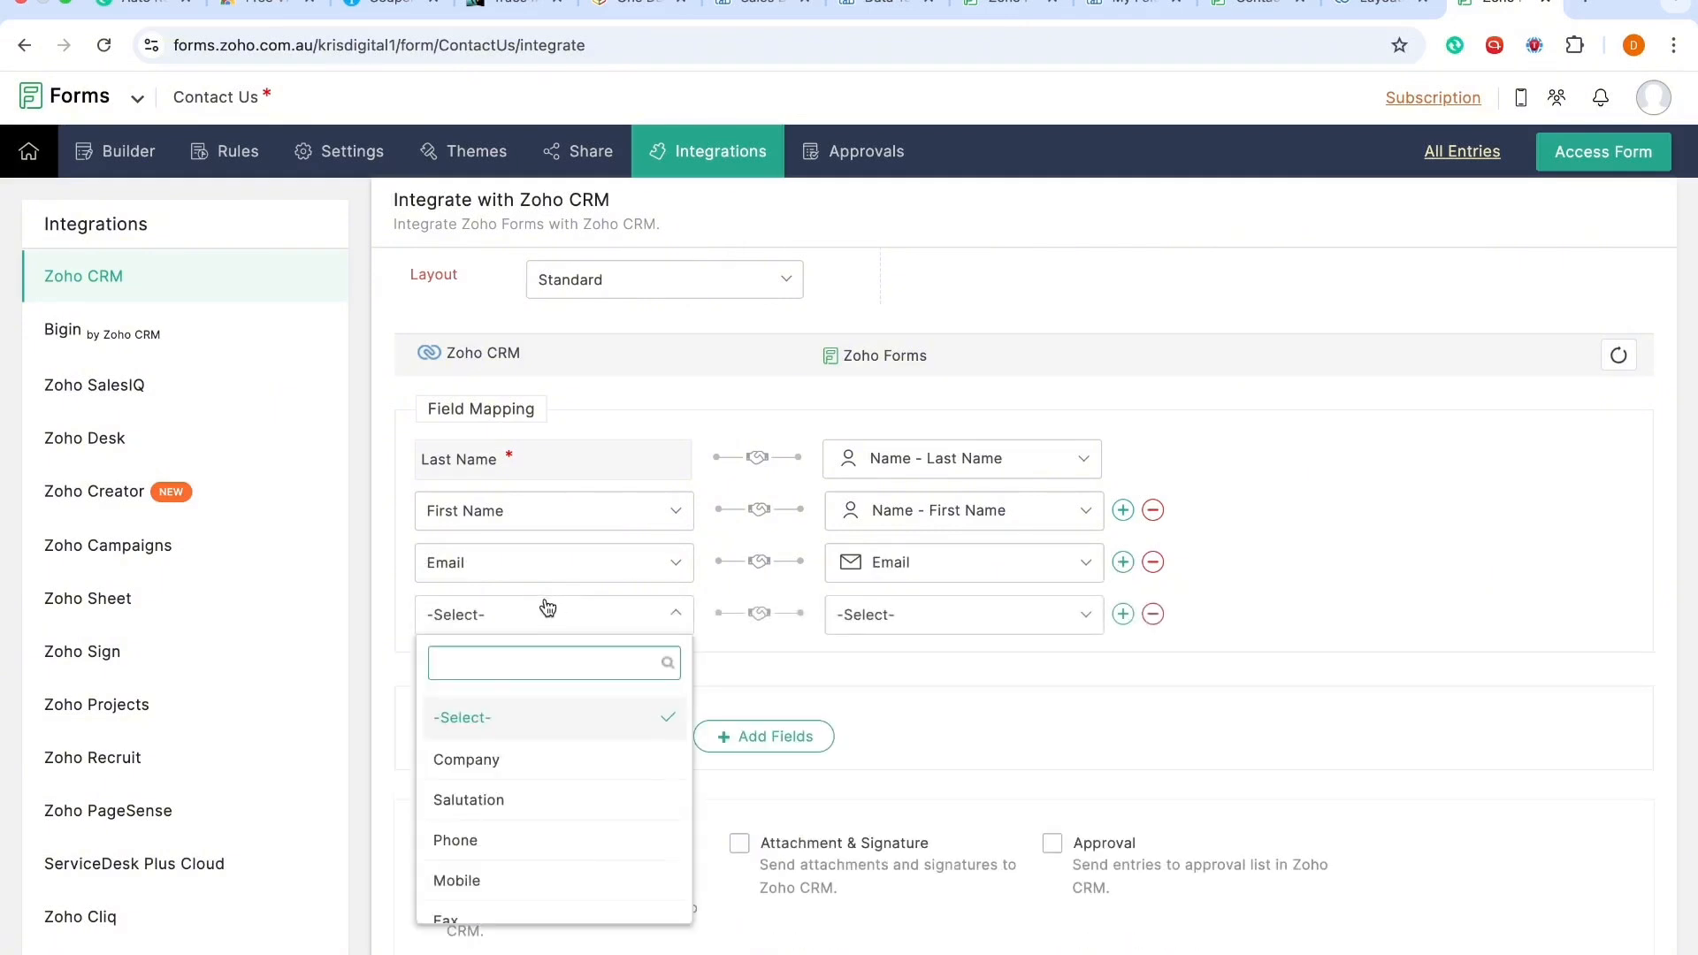
type("pho")
left_click(487, 714)
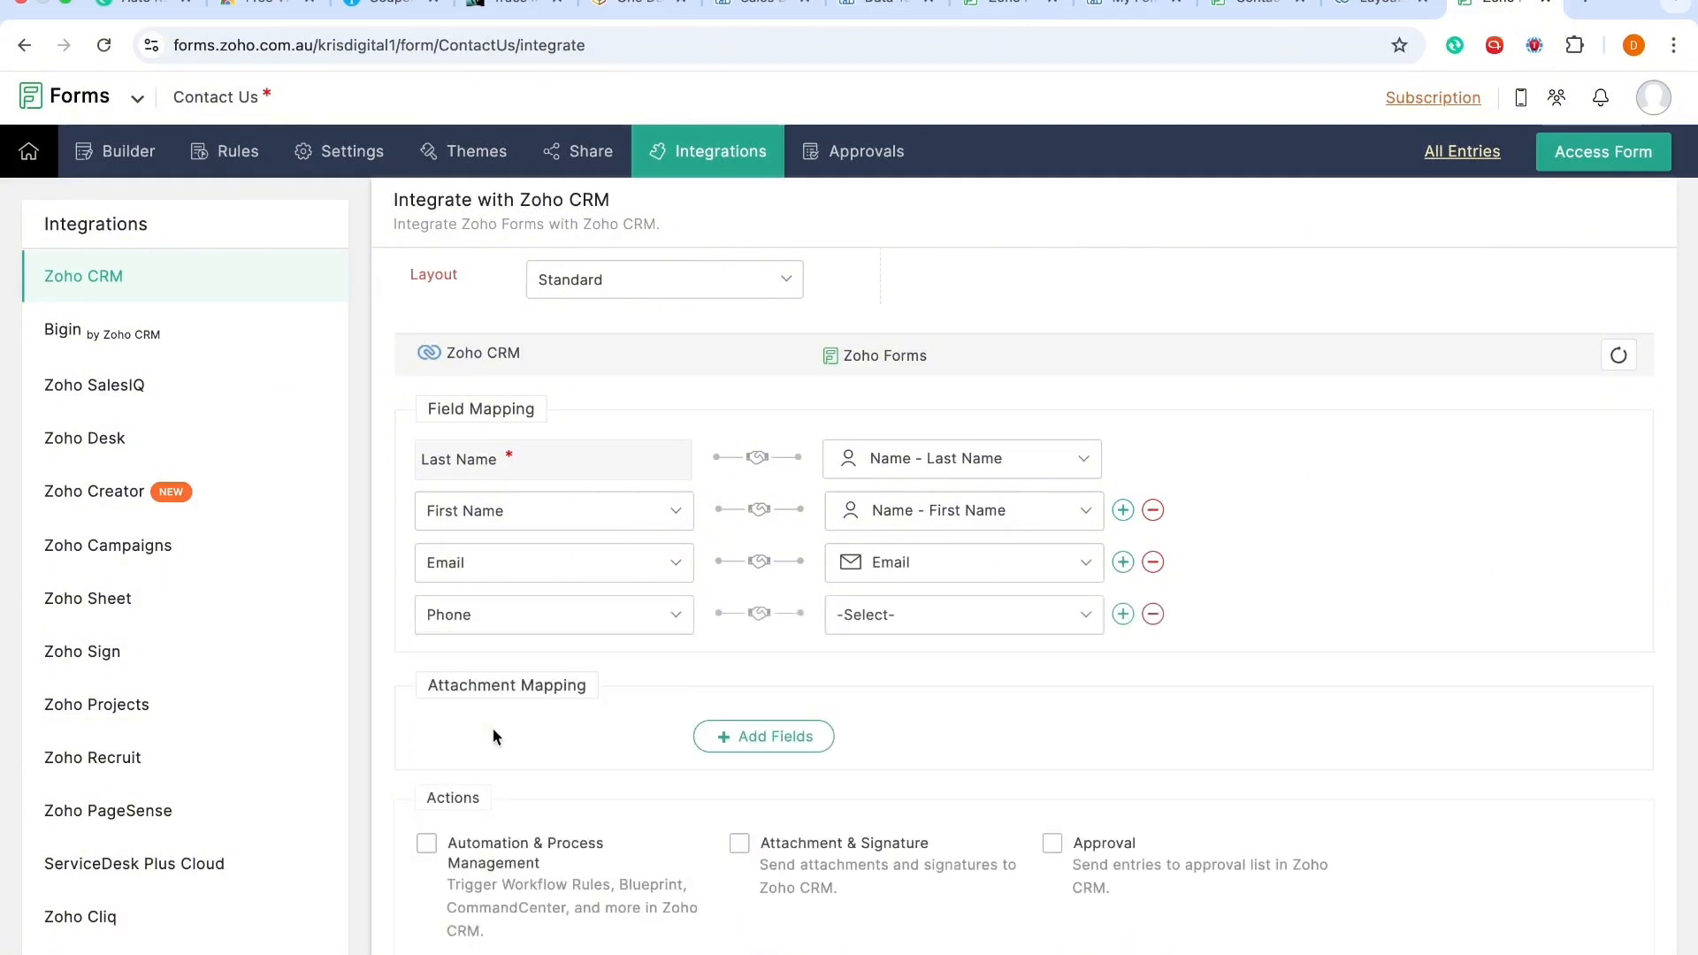
left_click(936, 610)
left_click(909, 749)
Step: Add a mapping of the CRM What's your interest? field to the form's What's your interest? field
left_click(1122, 614)
left_click(538, 674)
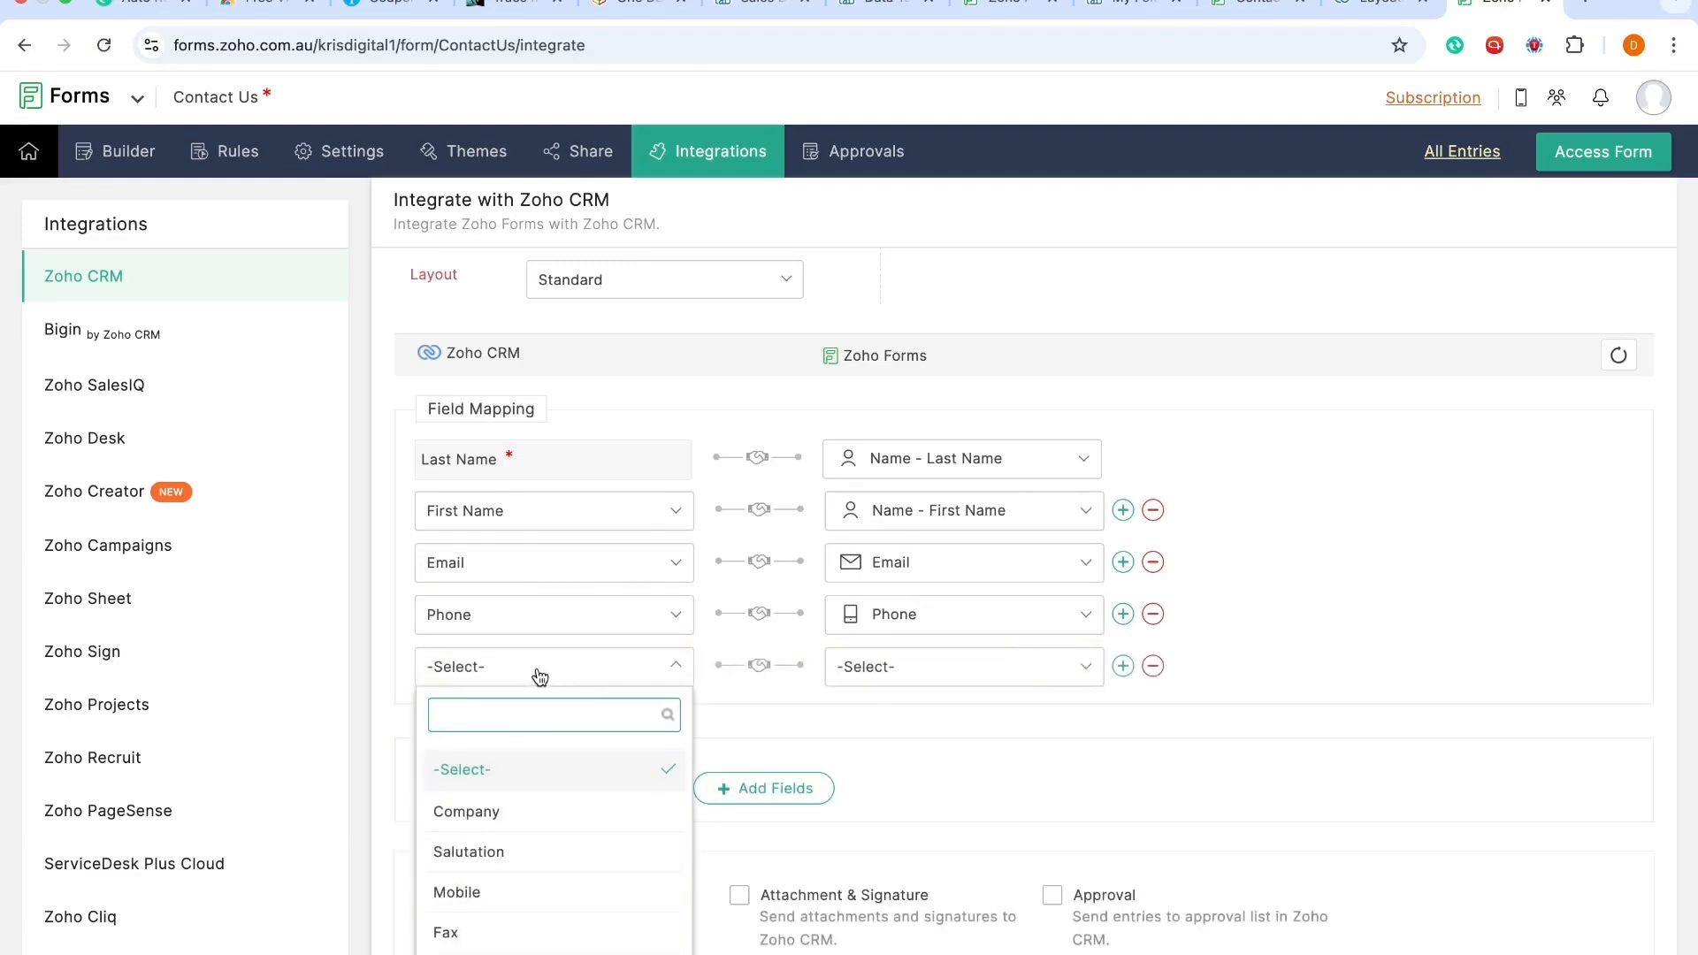
type("wha")
left_click(504, 762)
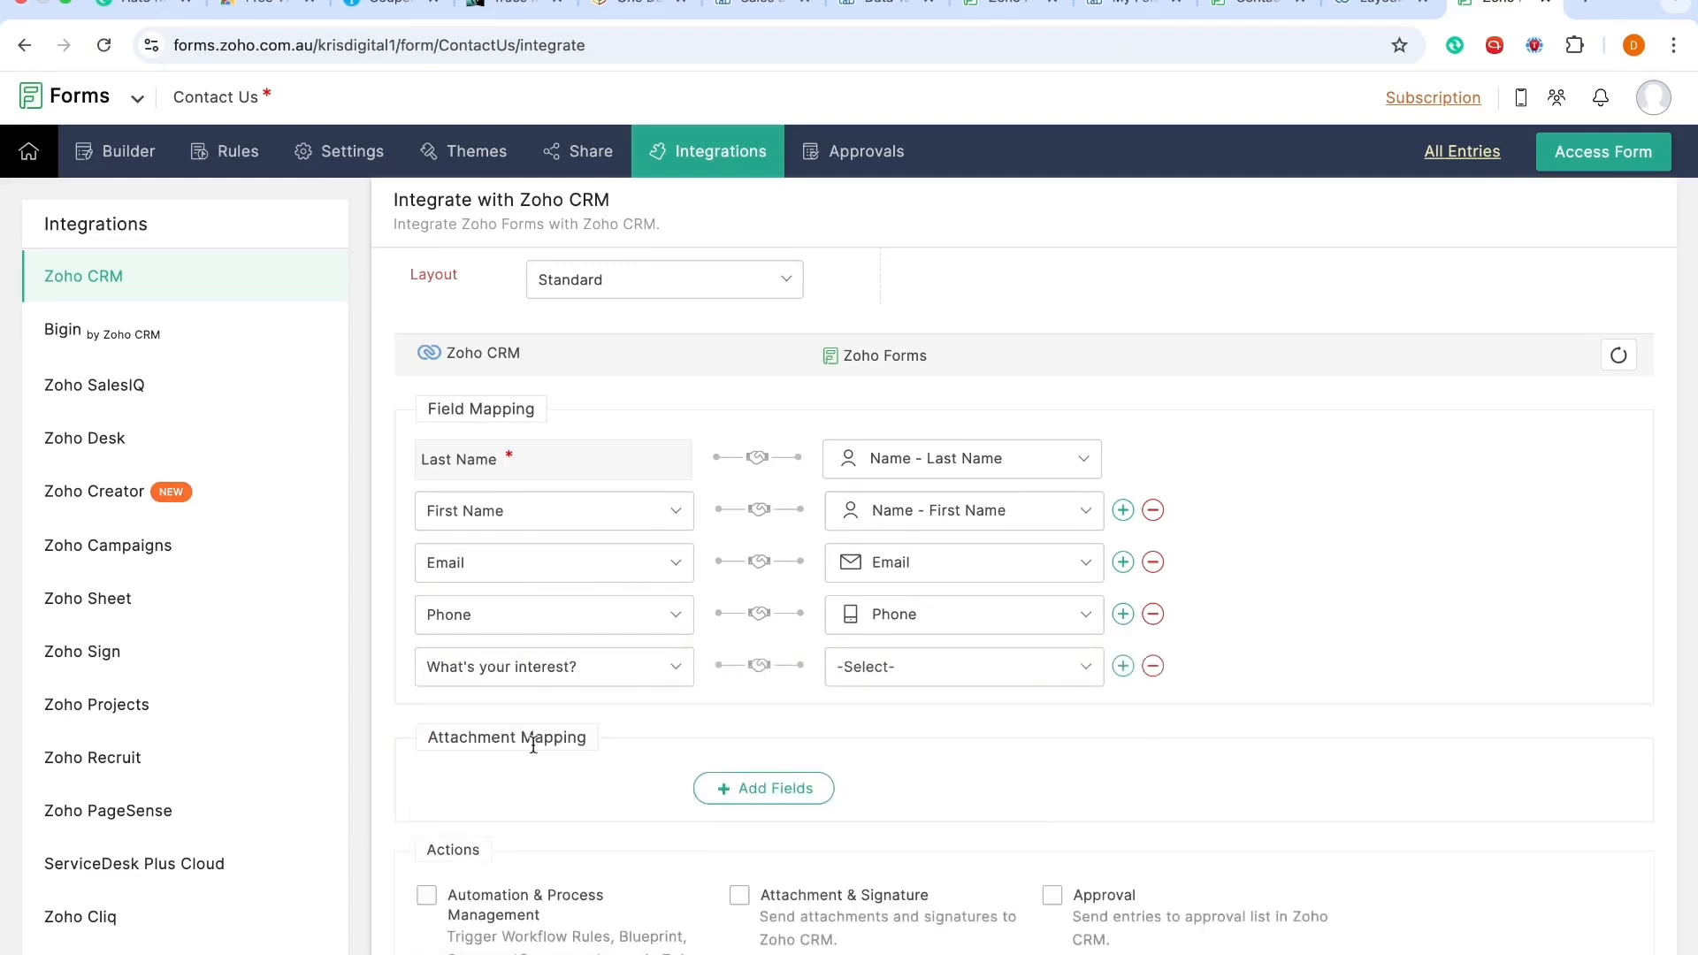
left_click(920, 677)
scroll(933, 884, "down", 5)
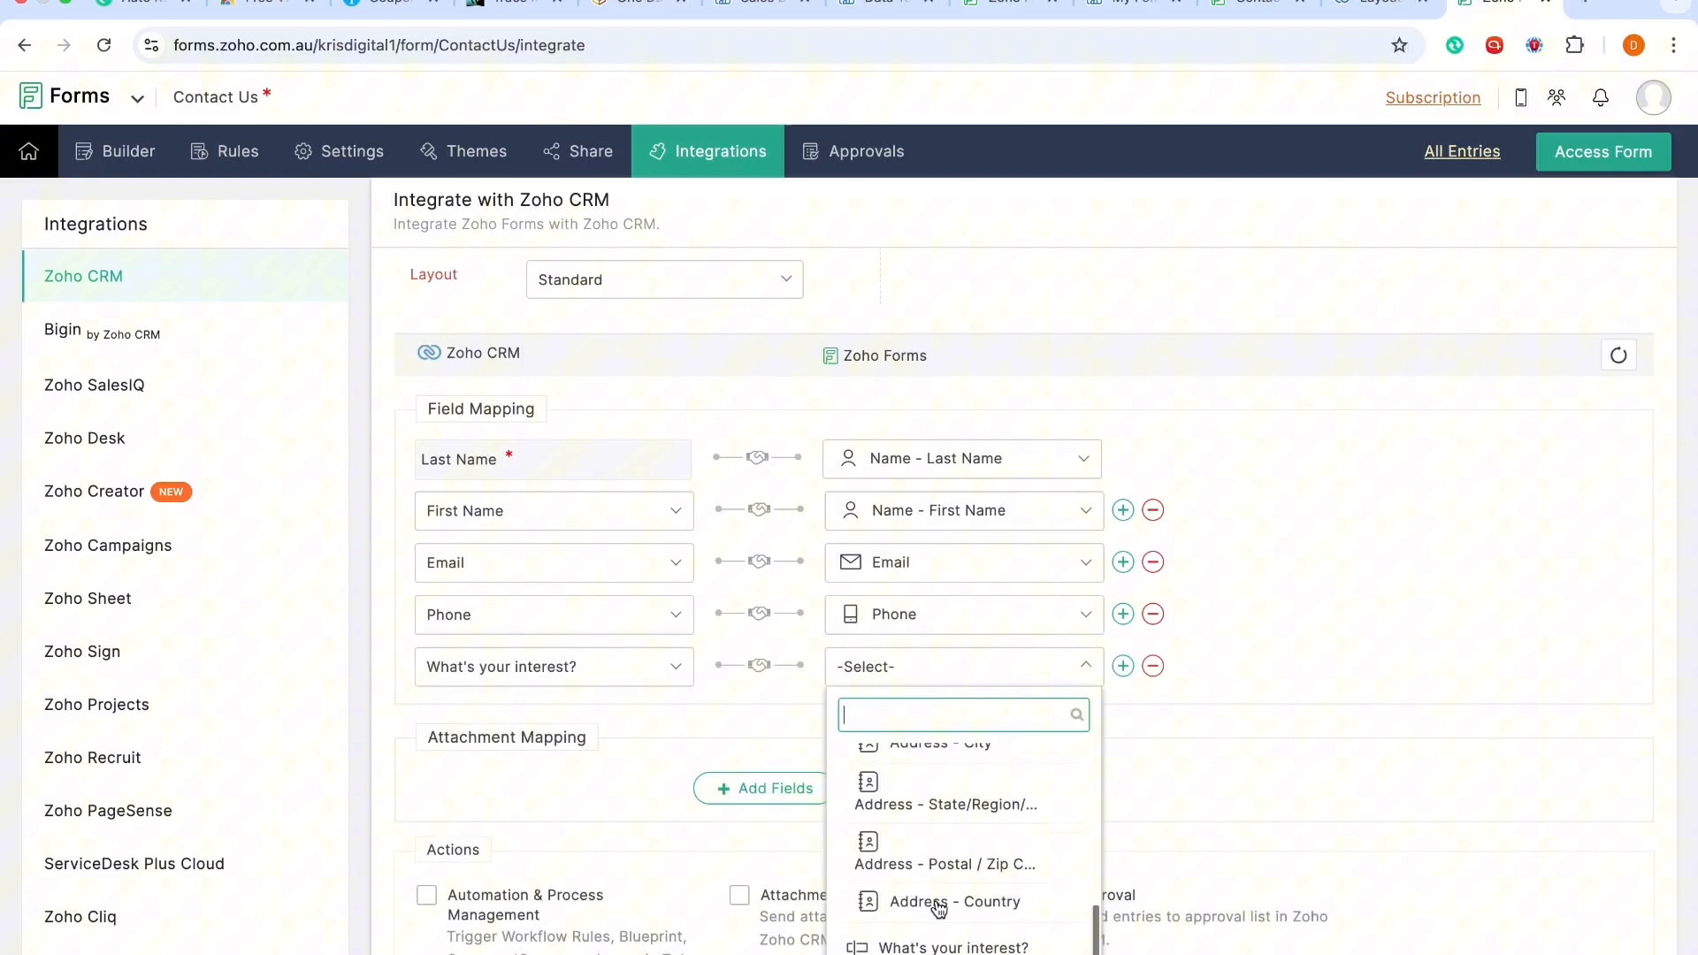
left_click(936, 948)
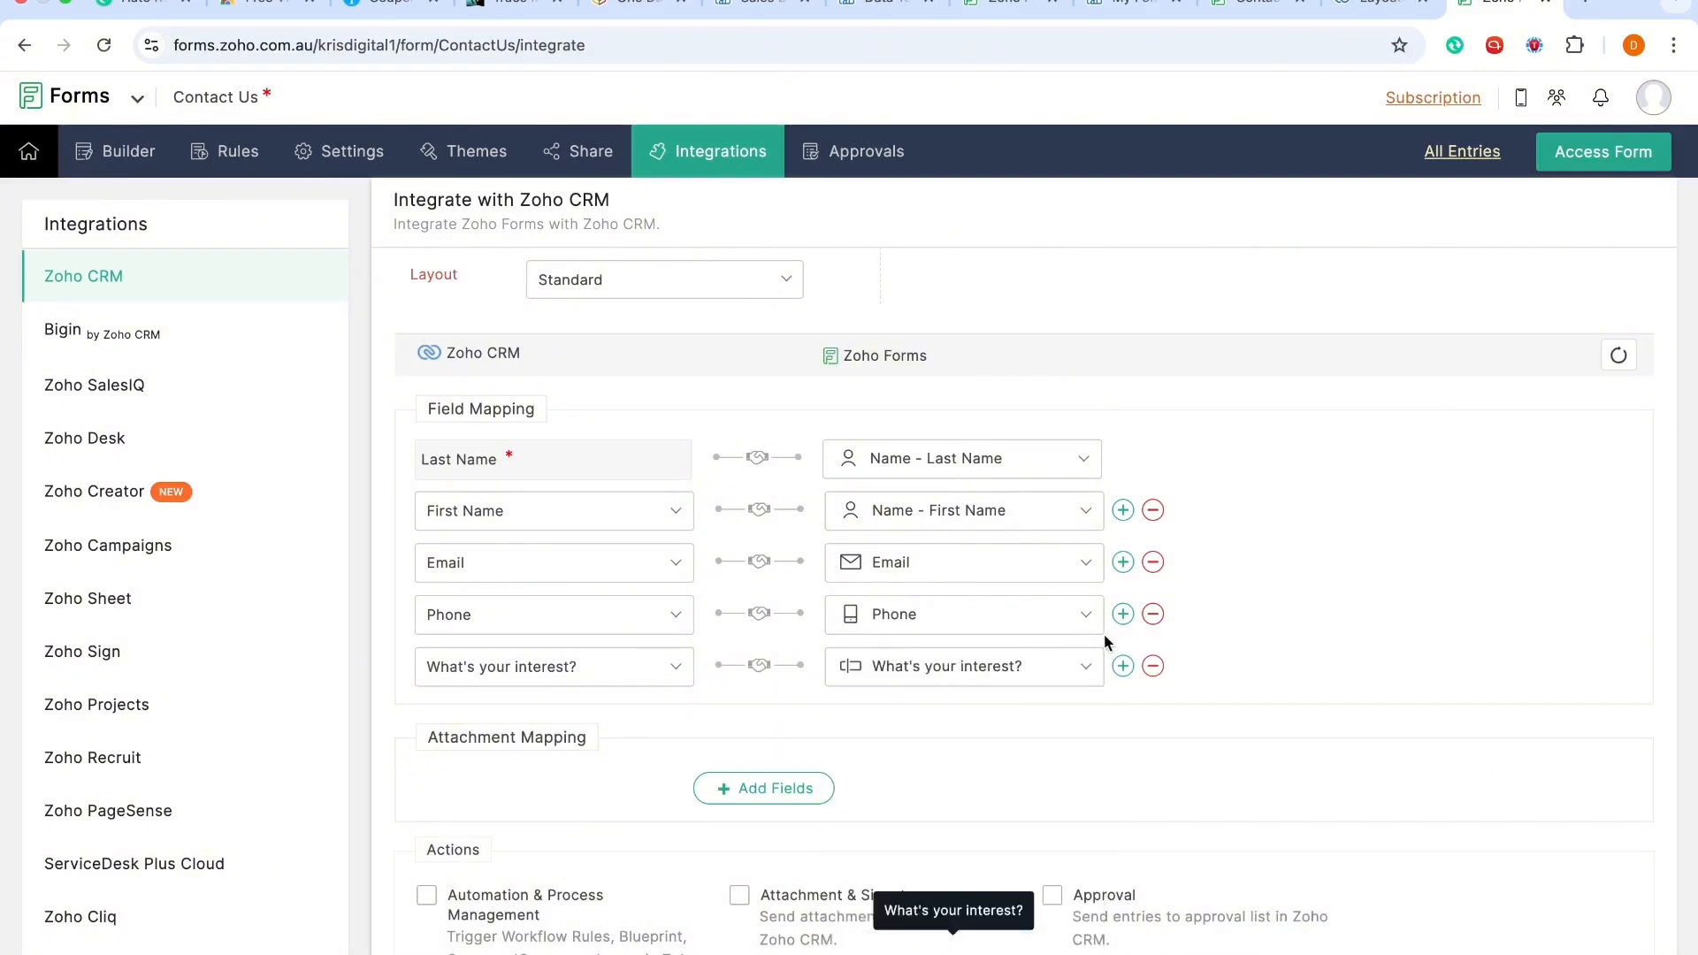
Step: Add a mapping of the CRM State field to the form's Address - State/Region field
left_click(1124, 667)
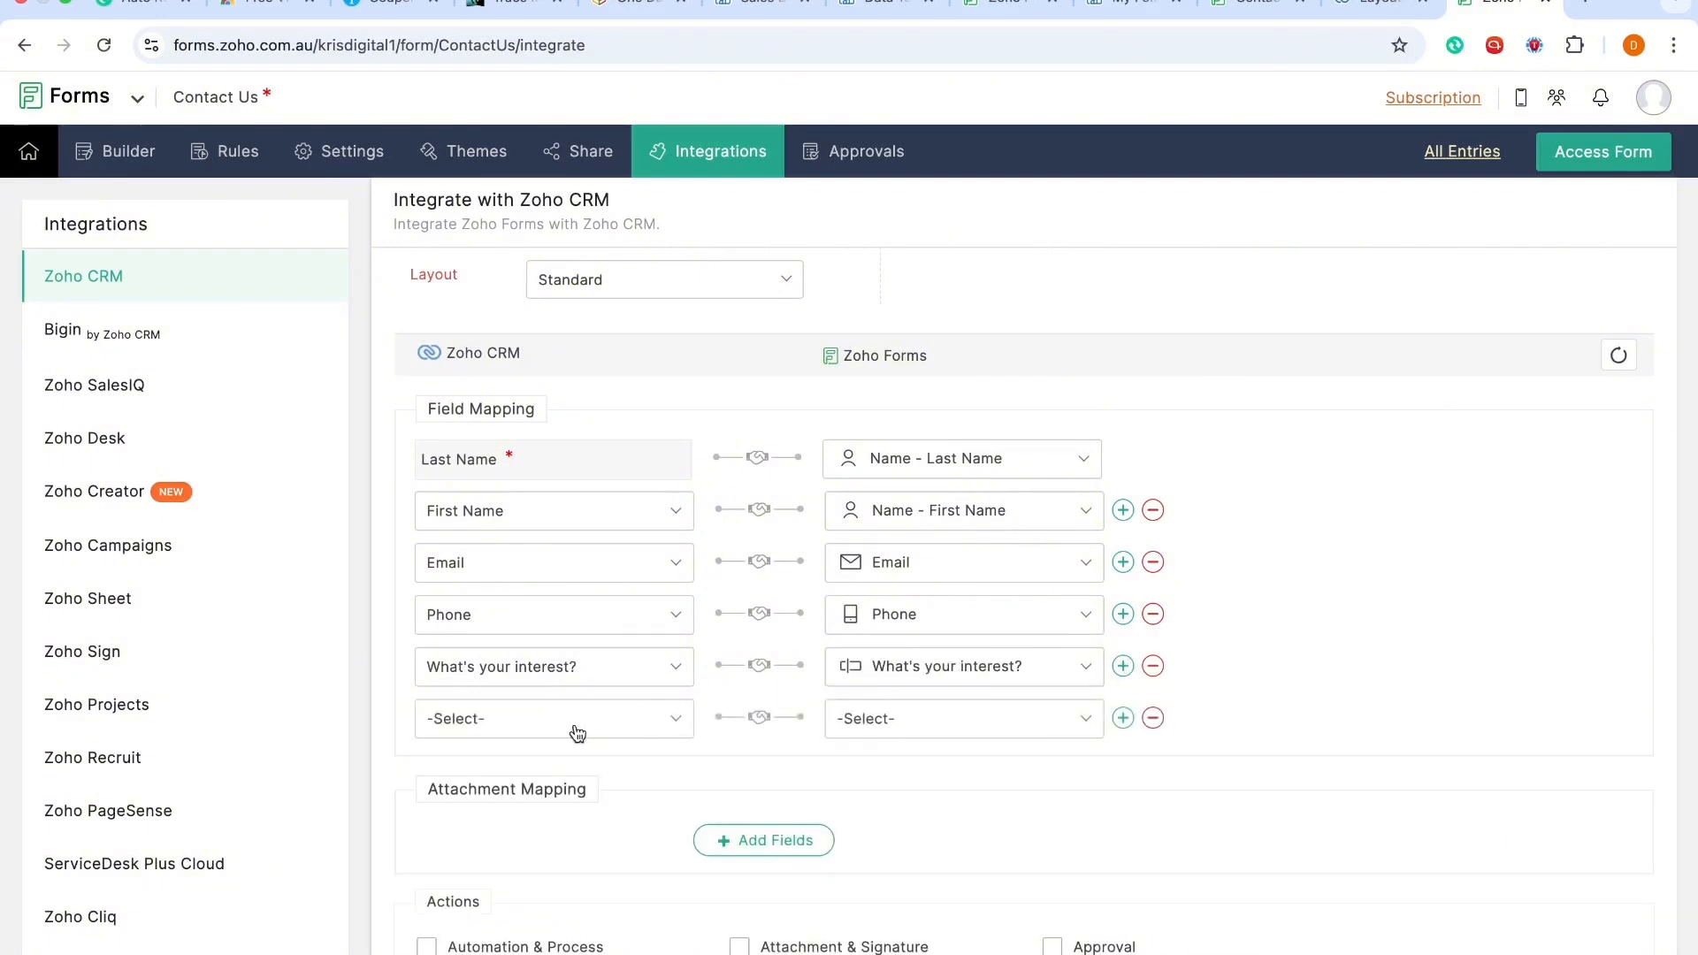
left_click(575, 731)
type("state")
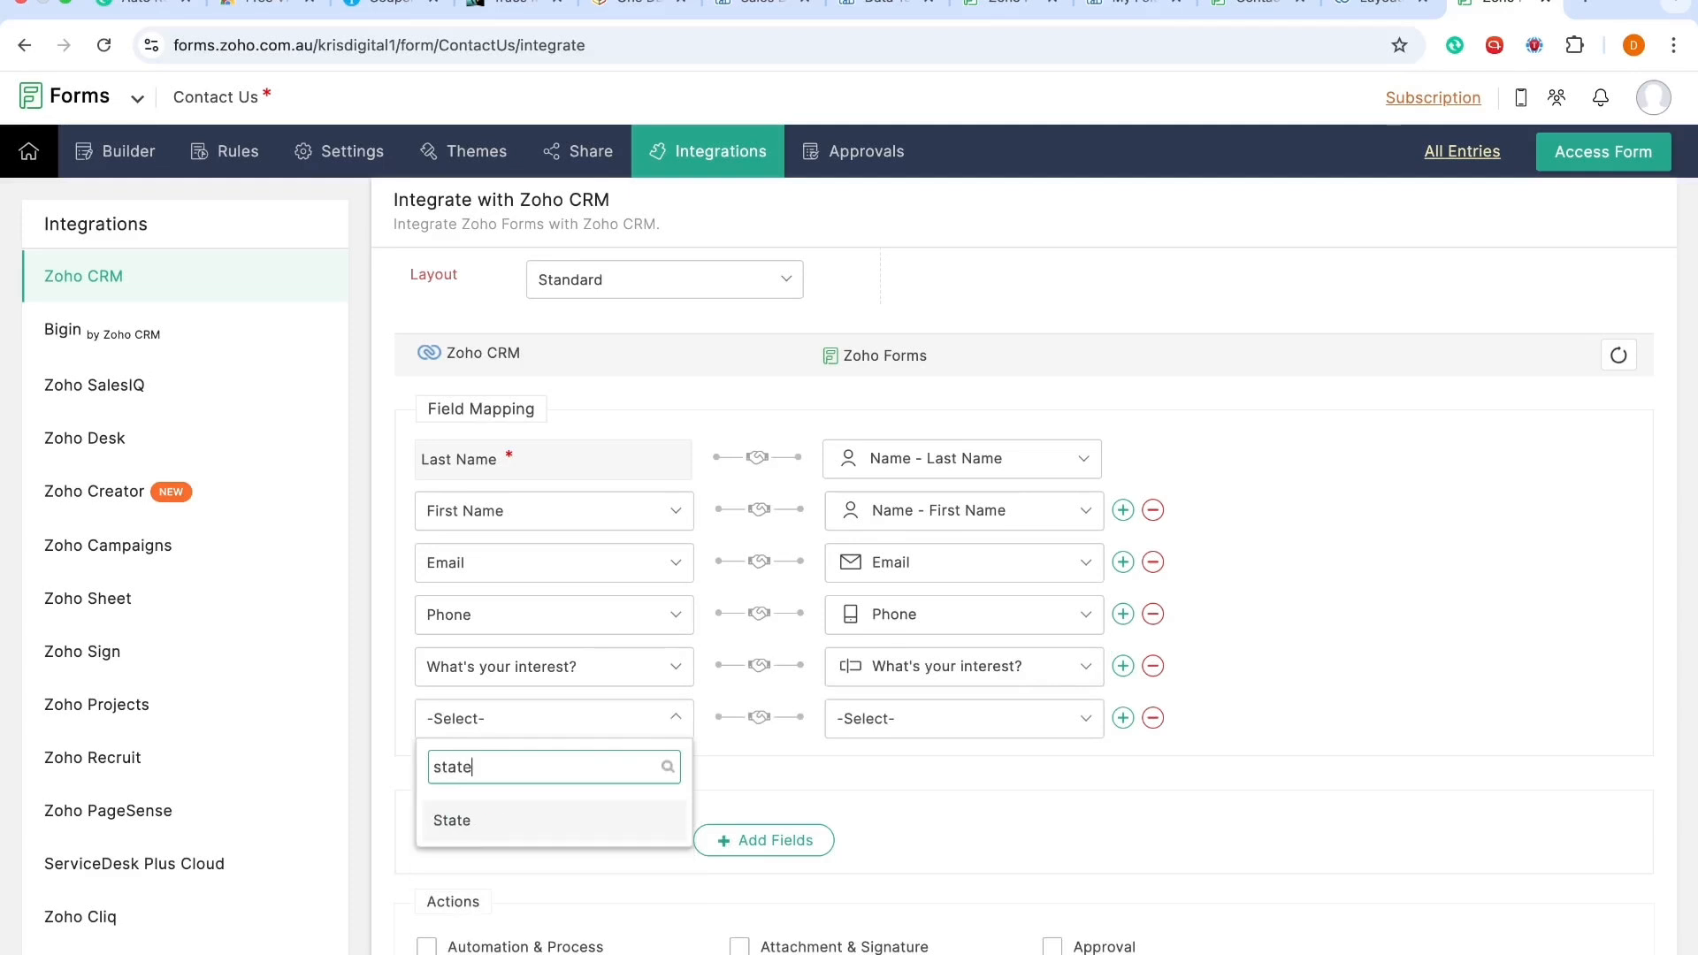
left_click(496, 822)
left_click(957, 720)
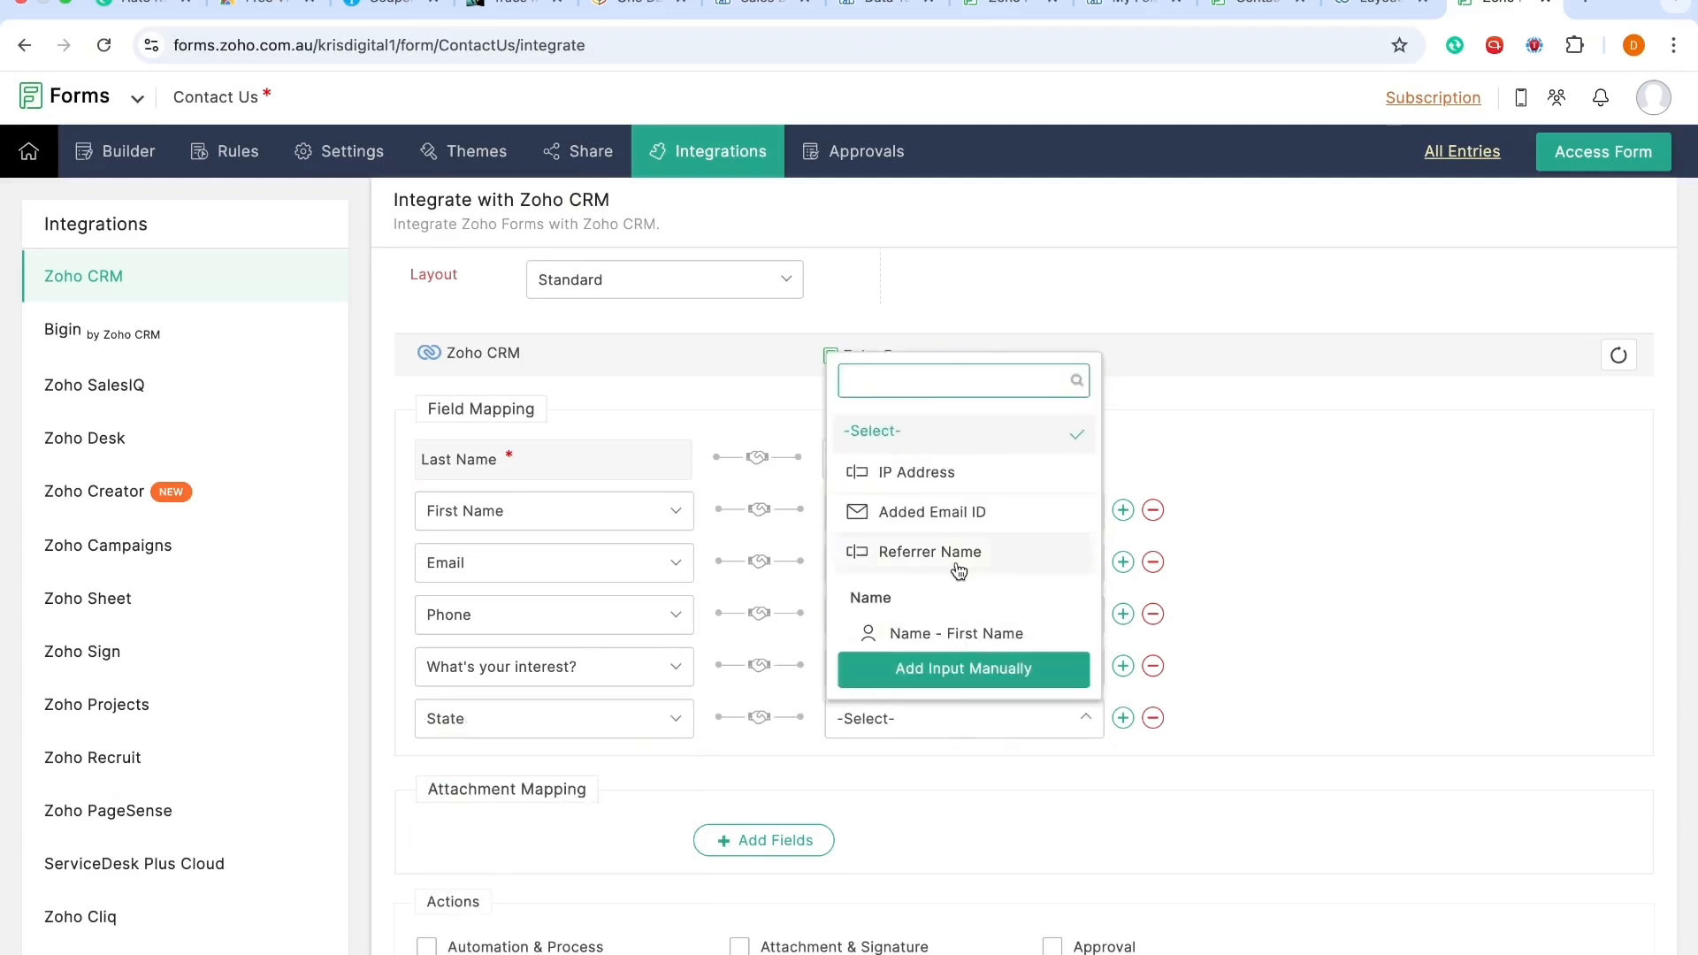
scroll(959, 570, "down", 5)
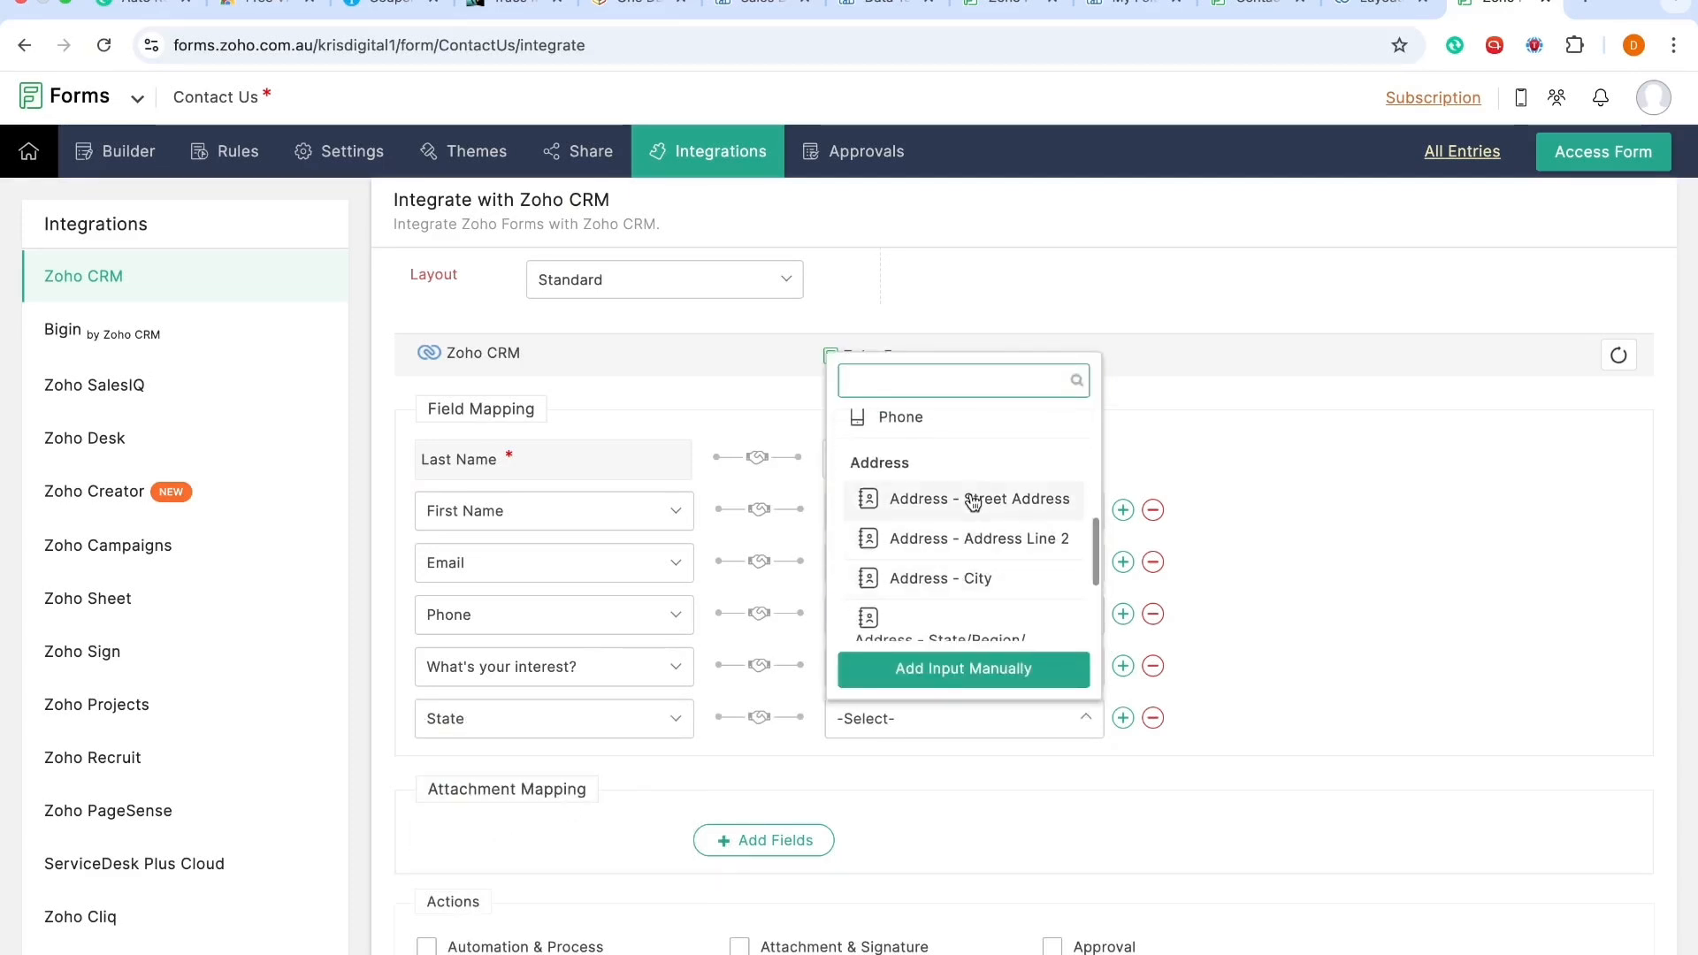
scroll(967, 595, "down", 1)
left_click(966, 552)
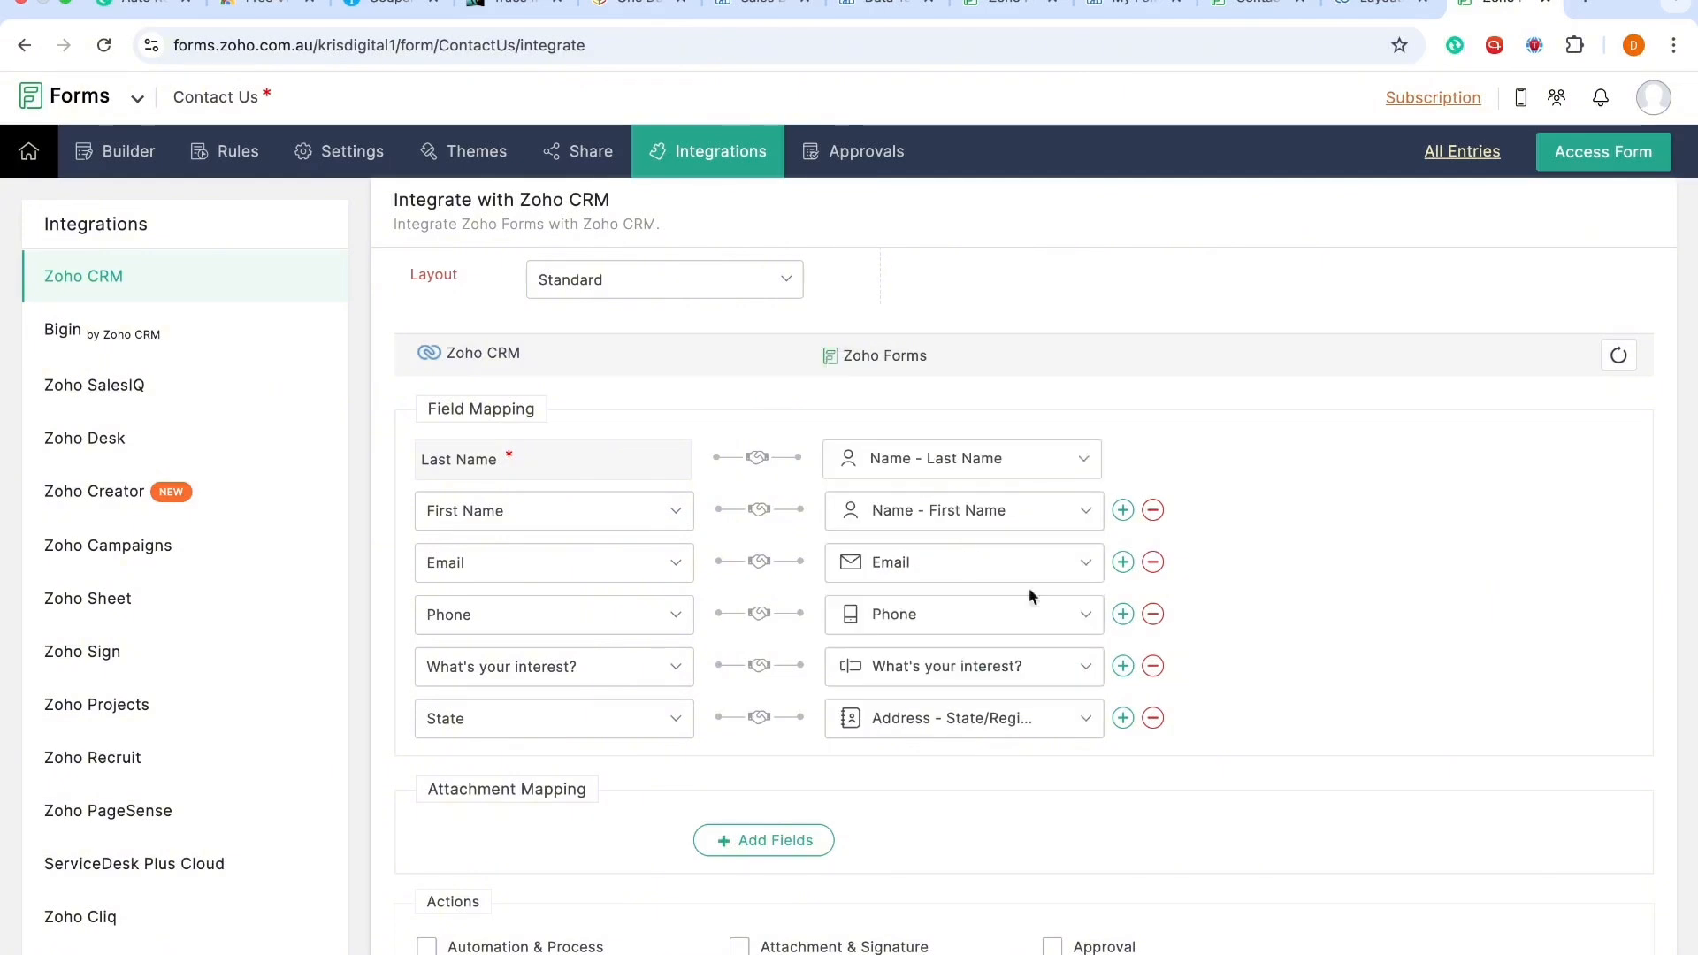
Step: Add a mapping of the CRM Street field to the form's Address - Street Address field
left_click(1122, 717)
left_click(621, 771)
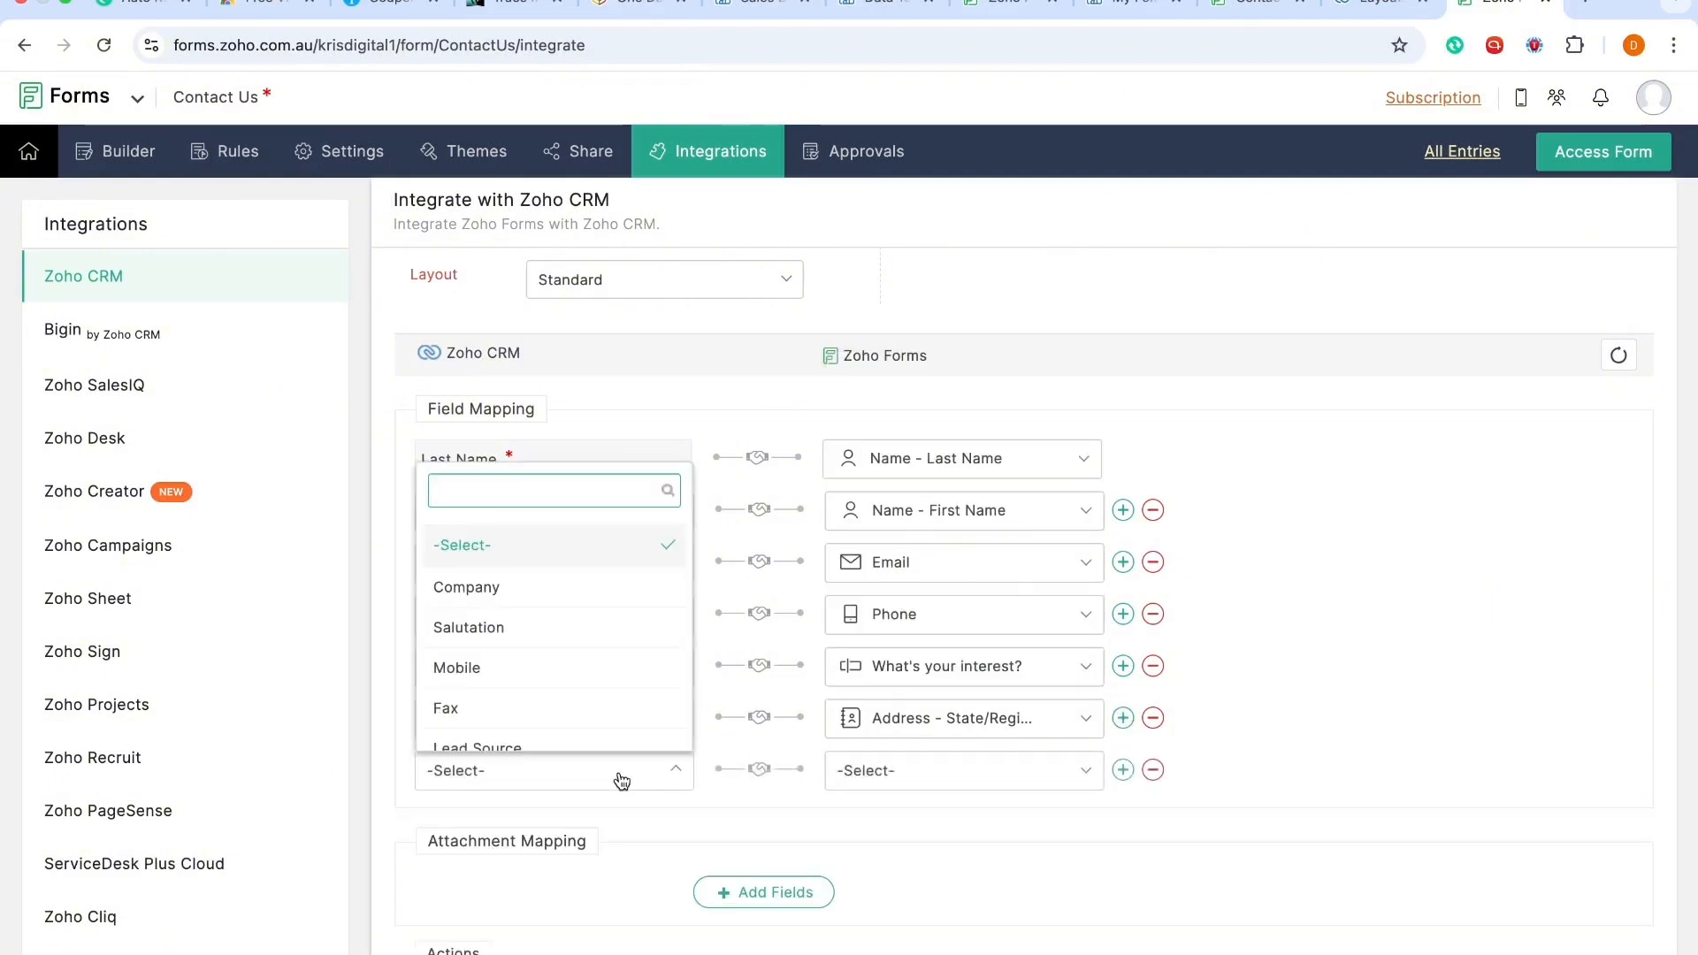
type("str")
left_click(587, 723)
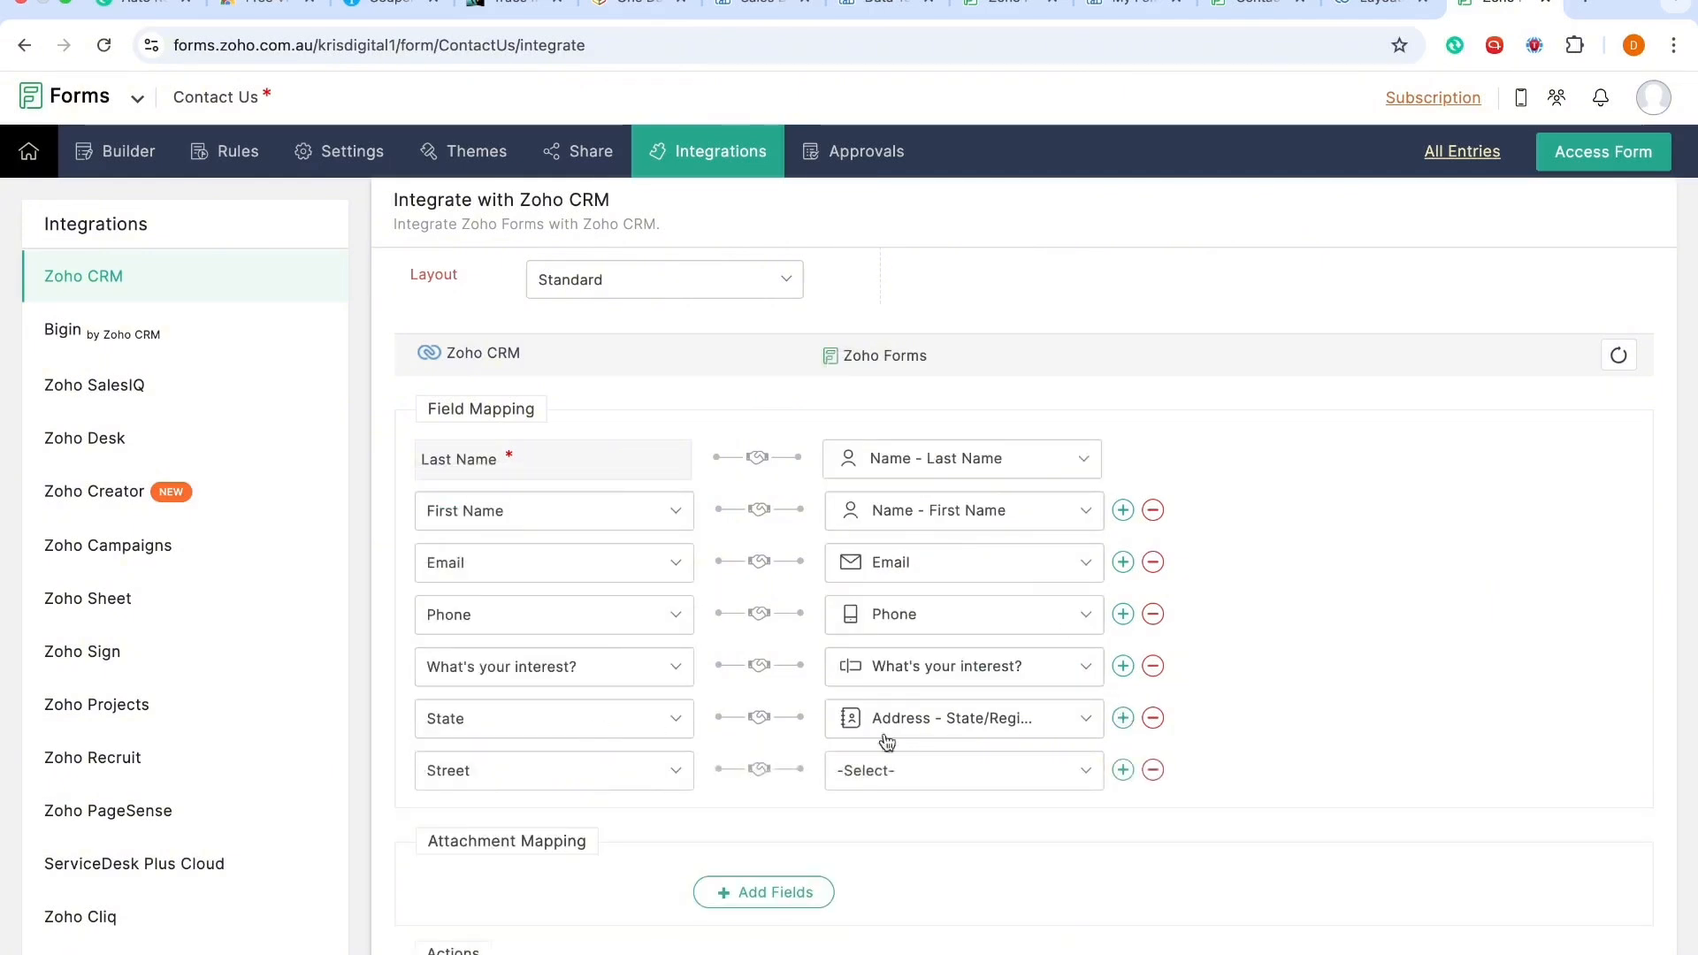
left_click(1012, 769)
scroll(1013, 686, "down", 4)
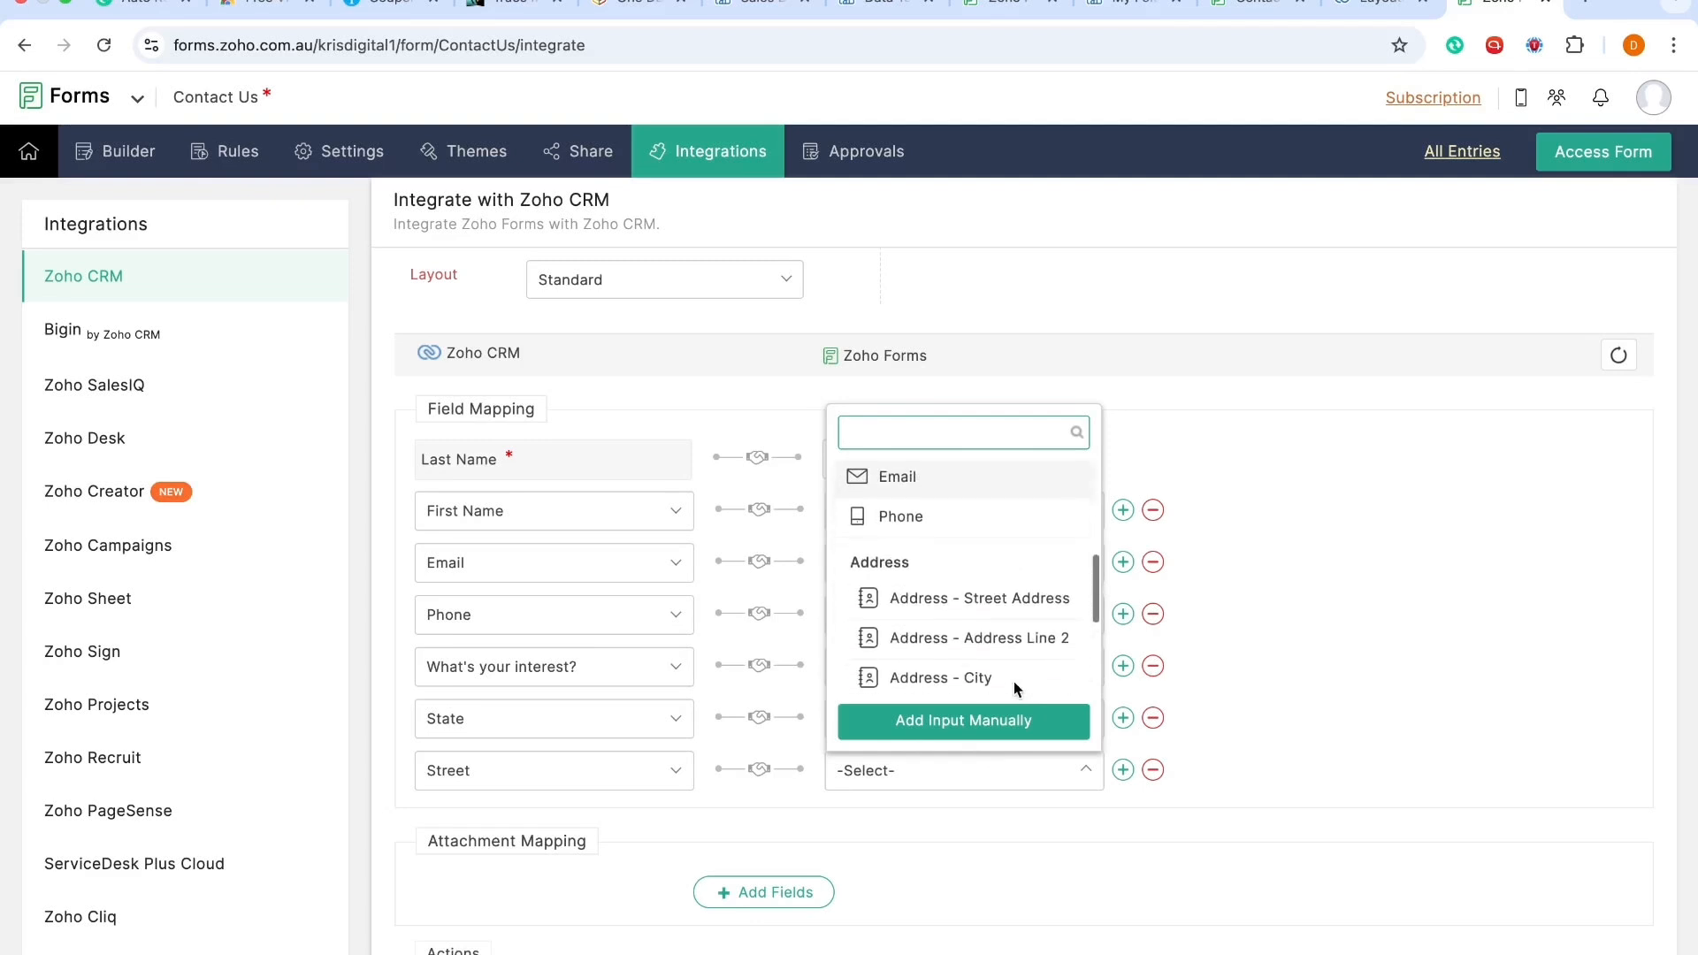
left_click(994, 596)
Step: Add a mapping of the CRM City field to the form's Address - City field
left_click(1125, 769)
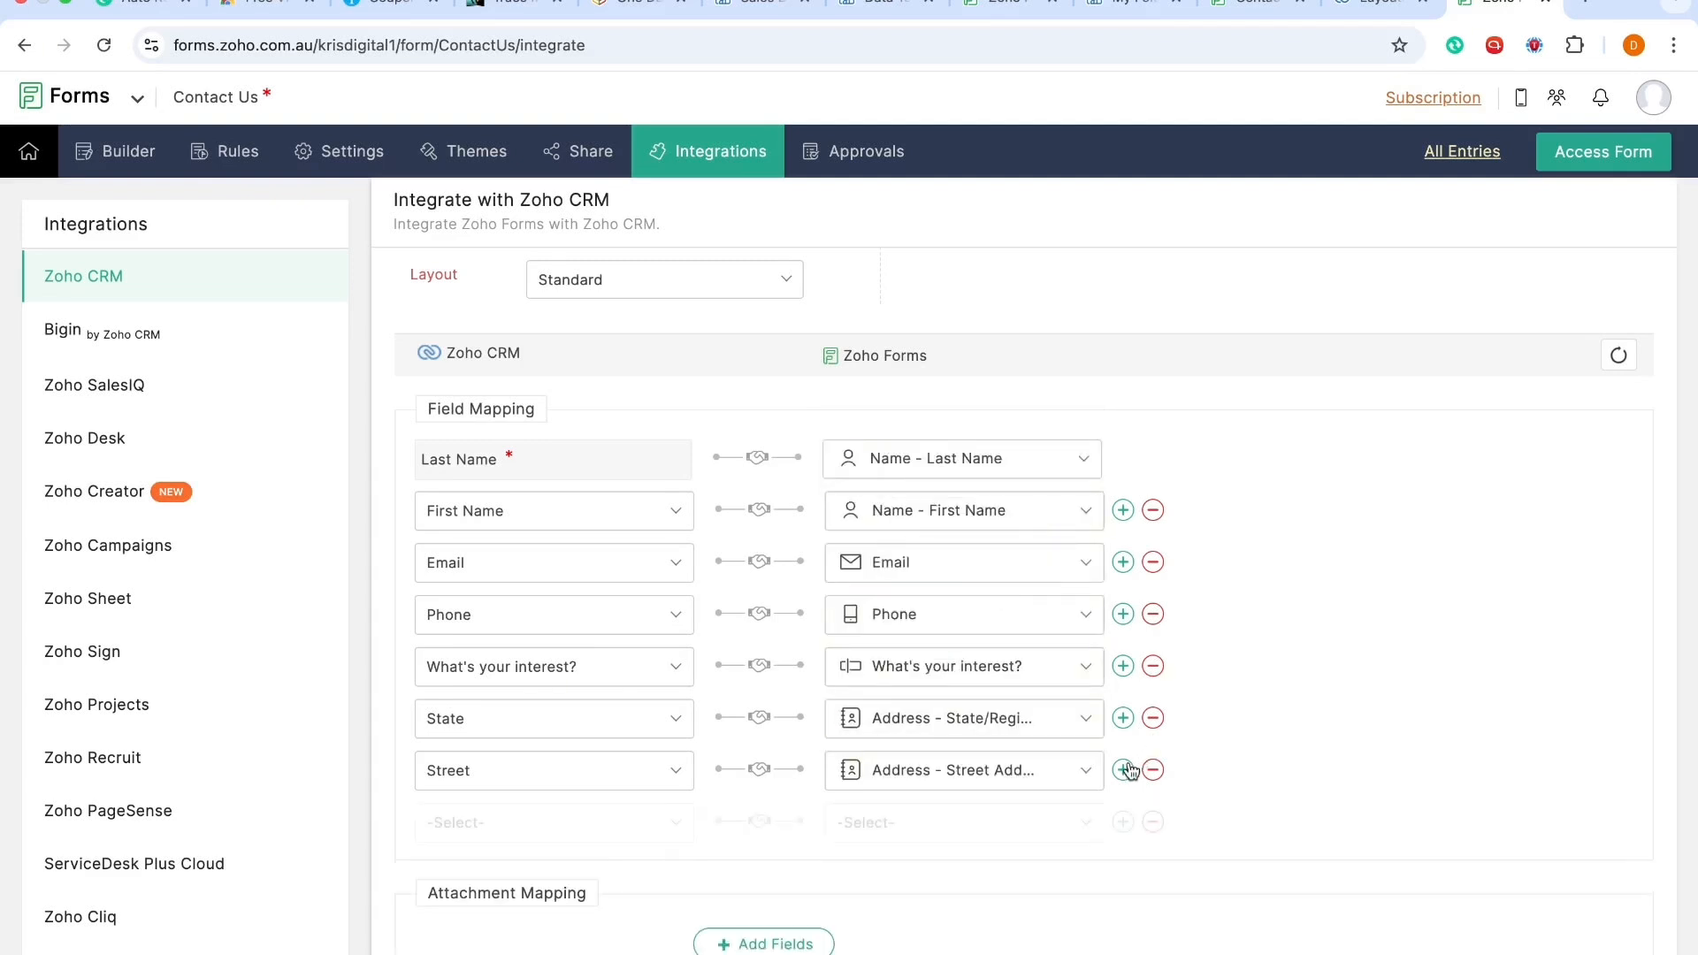
left_click(628, 831)
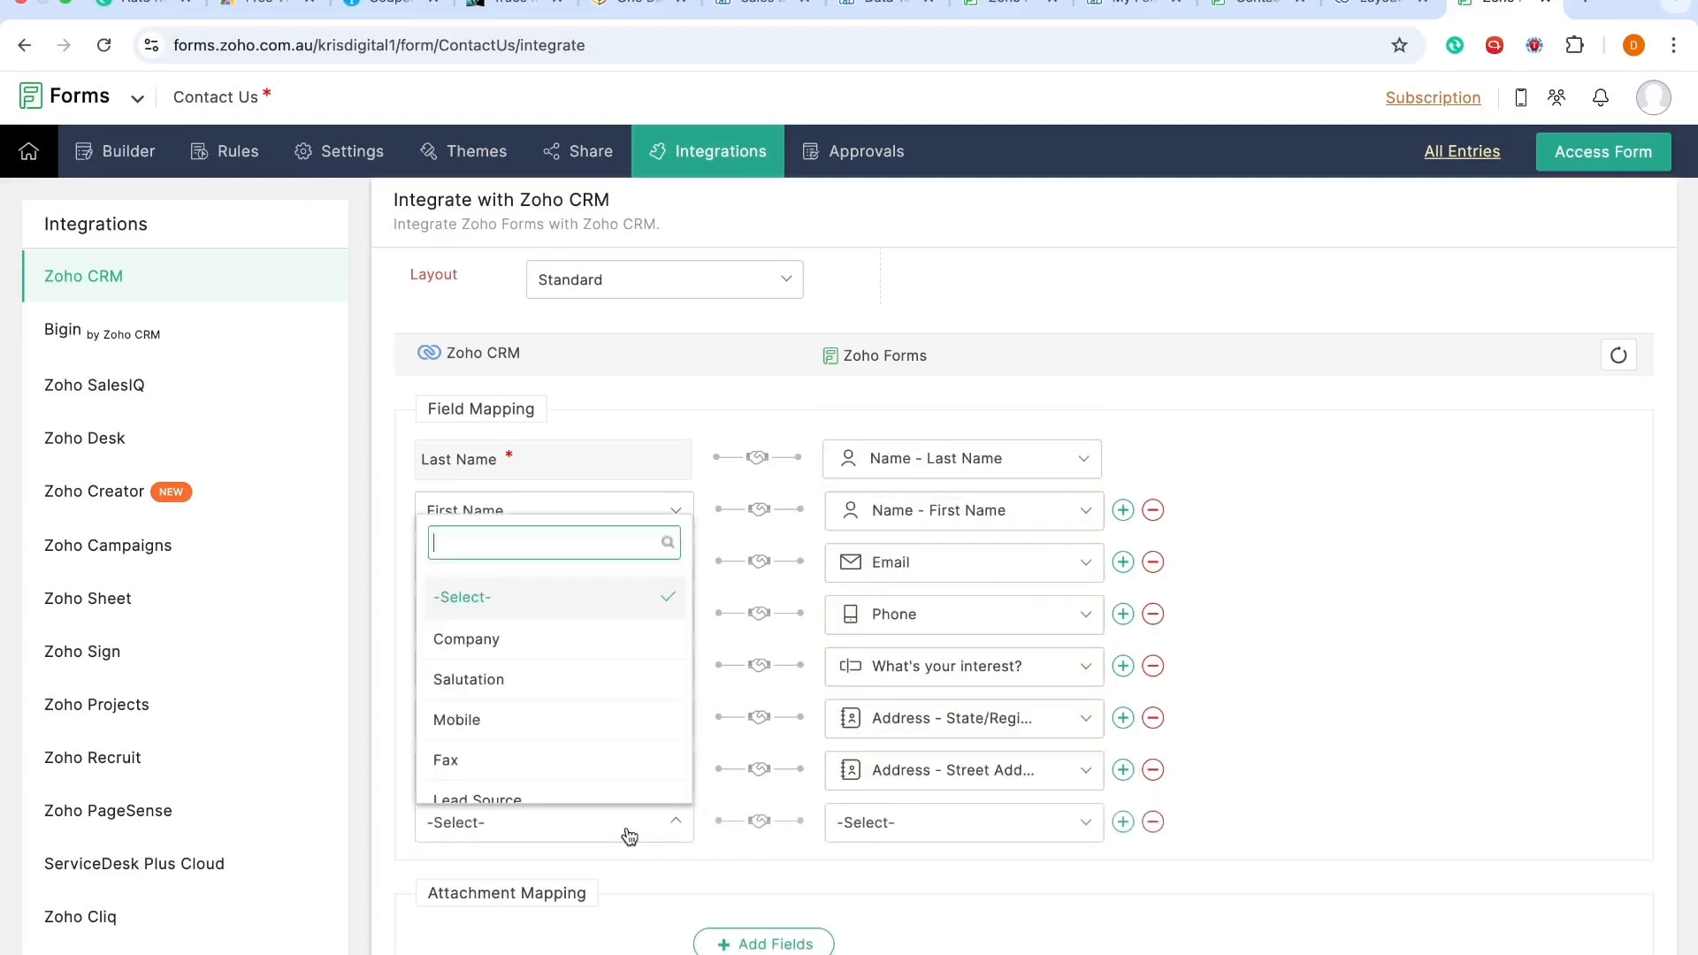
type("city")
left_click(570, 784)
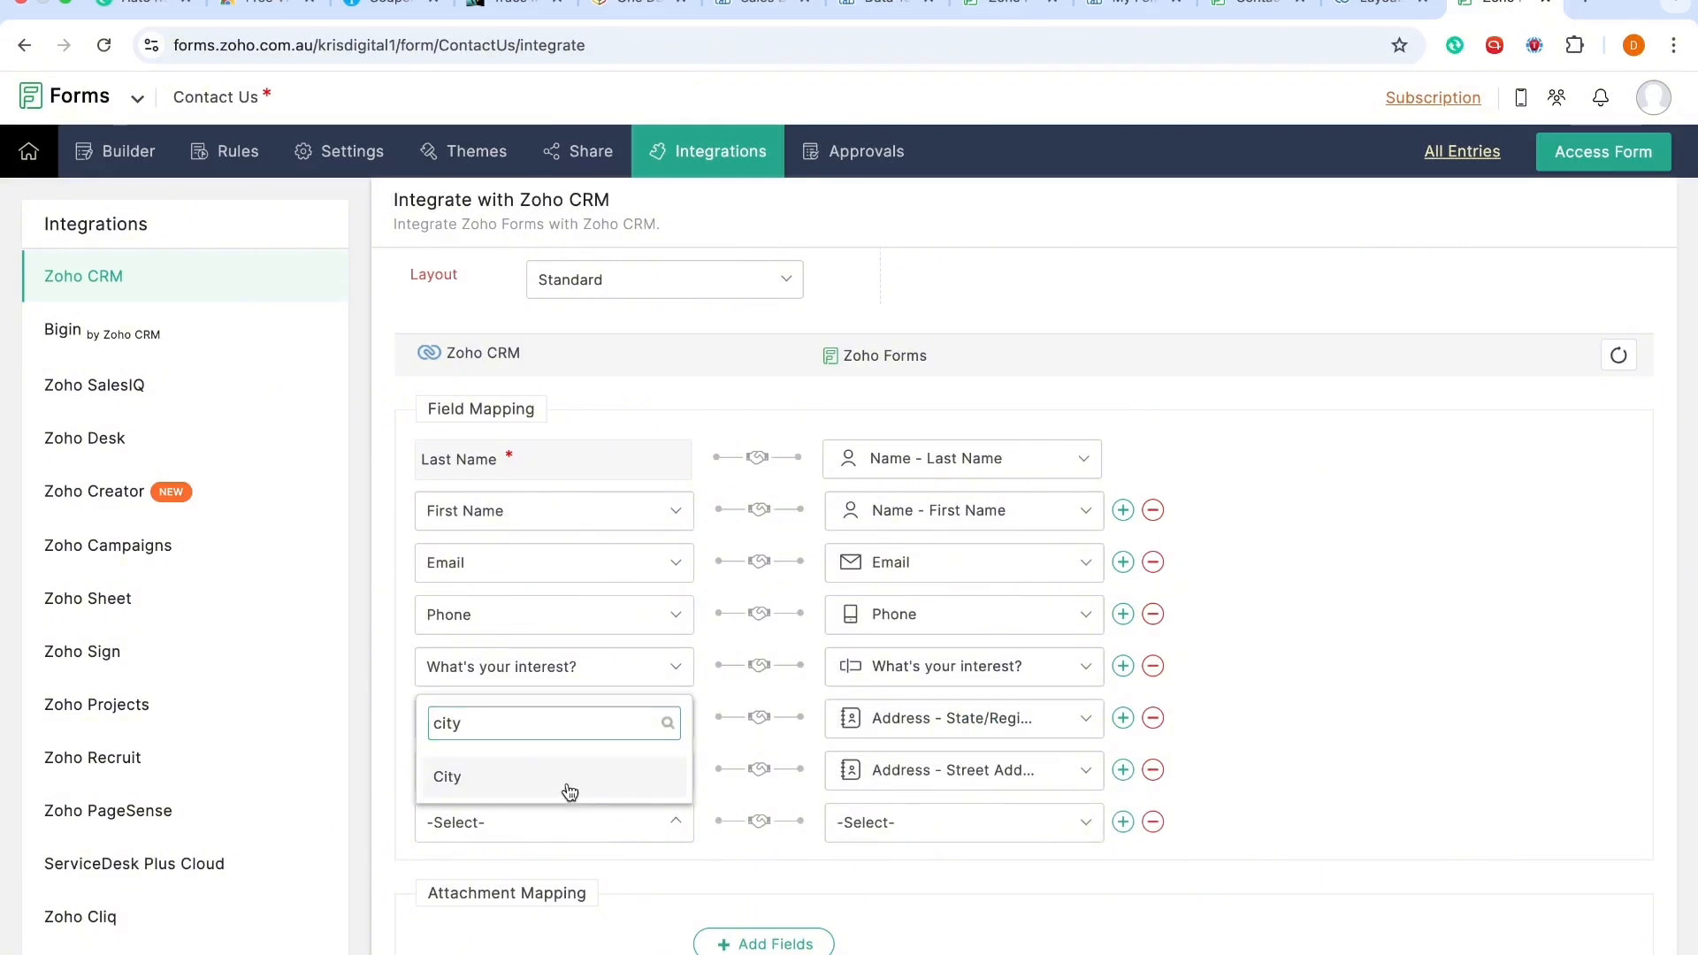
left_click(924, 821)
scroll(989, 678, "down", 5)
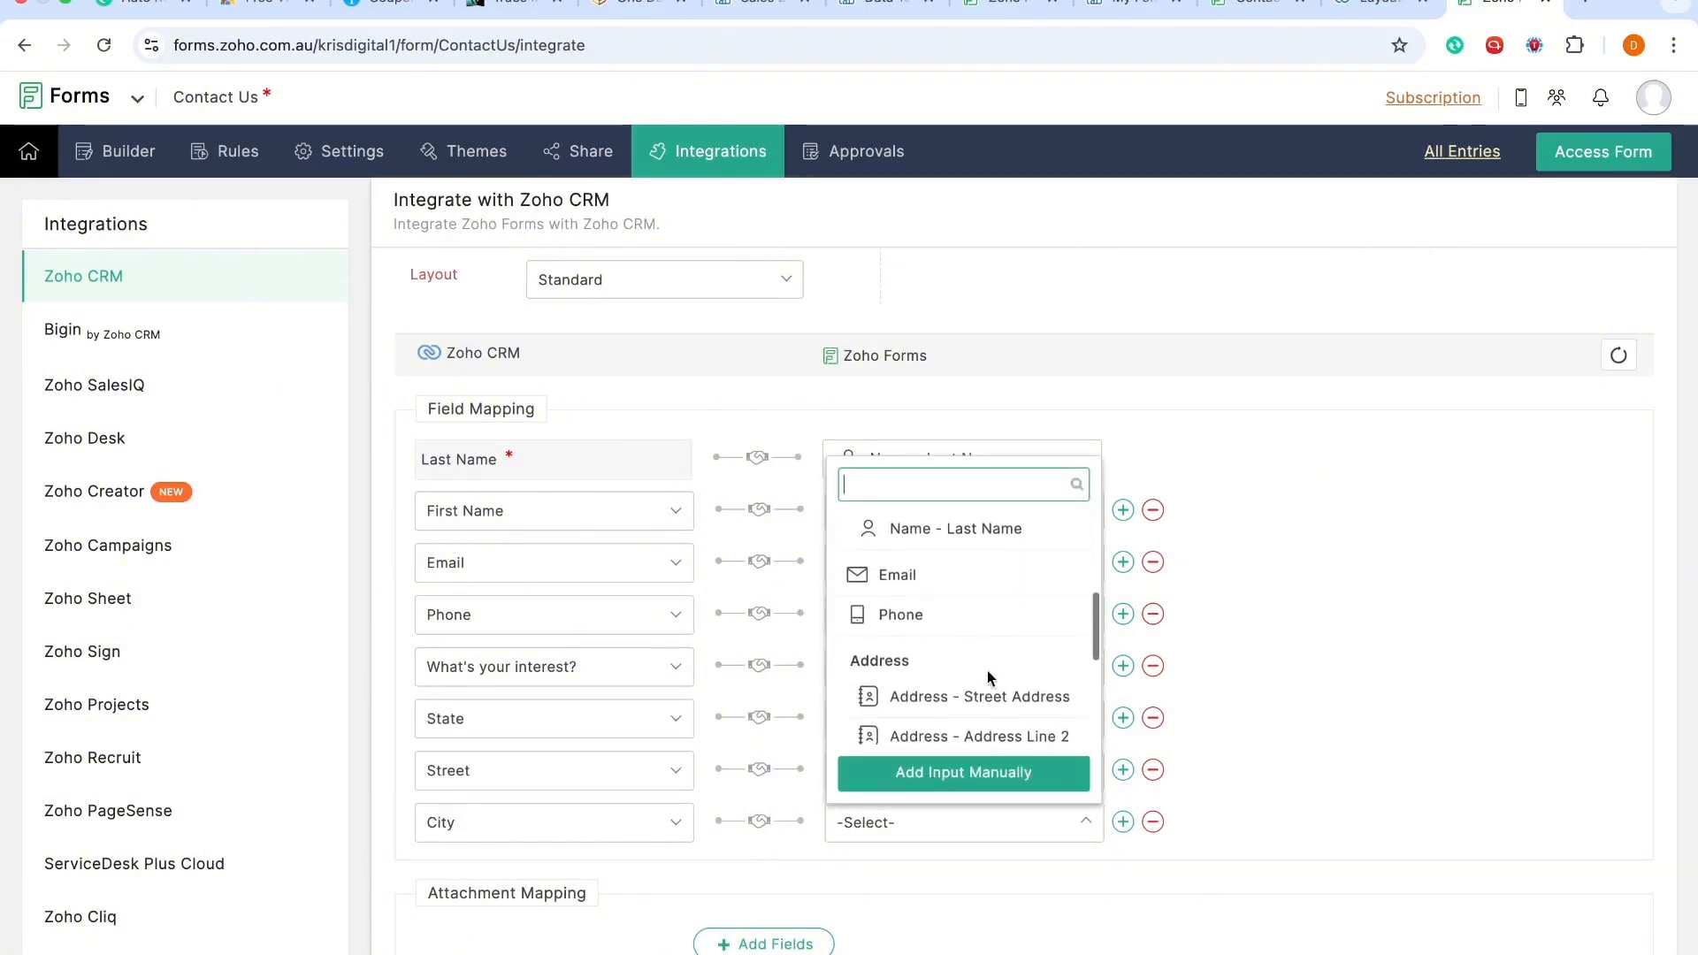
left_click(988, 619)
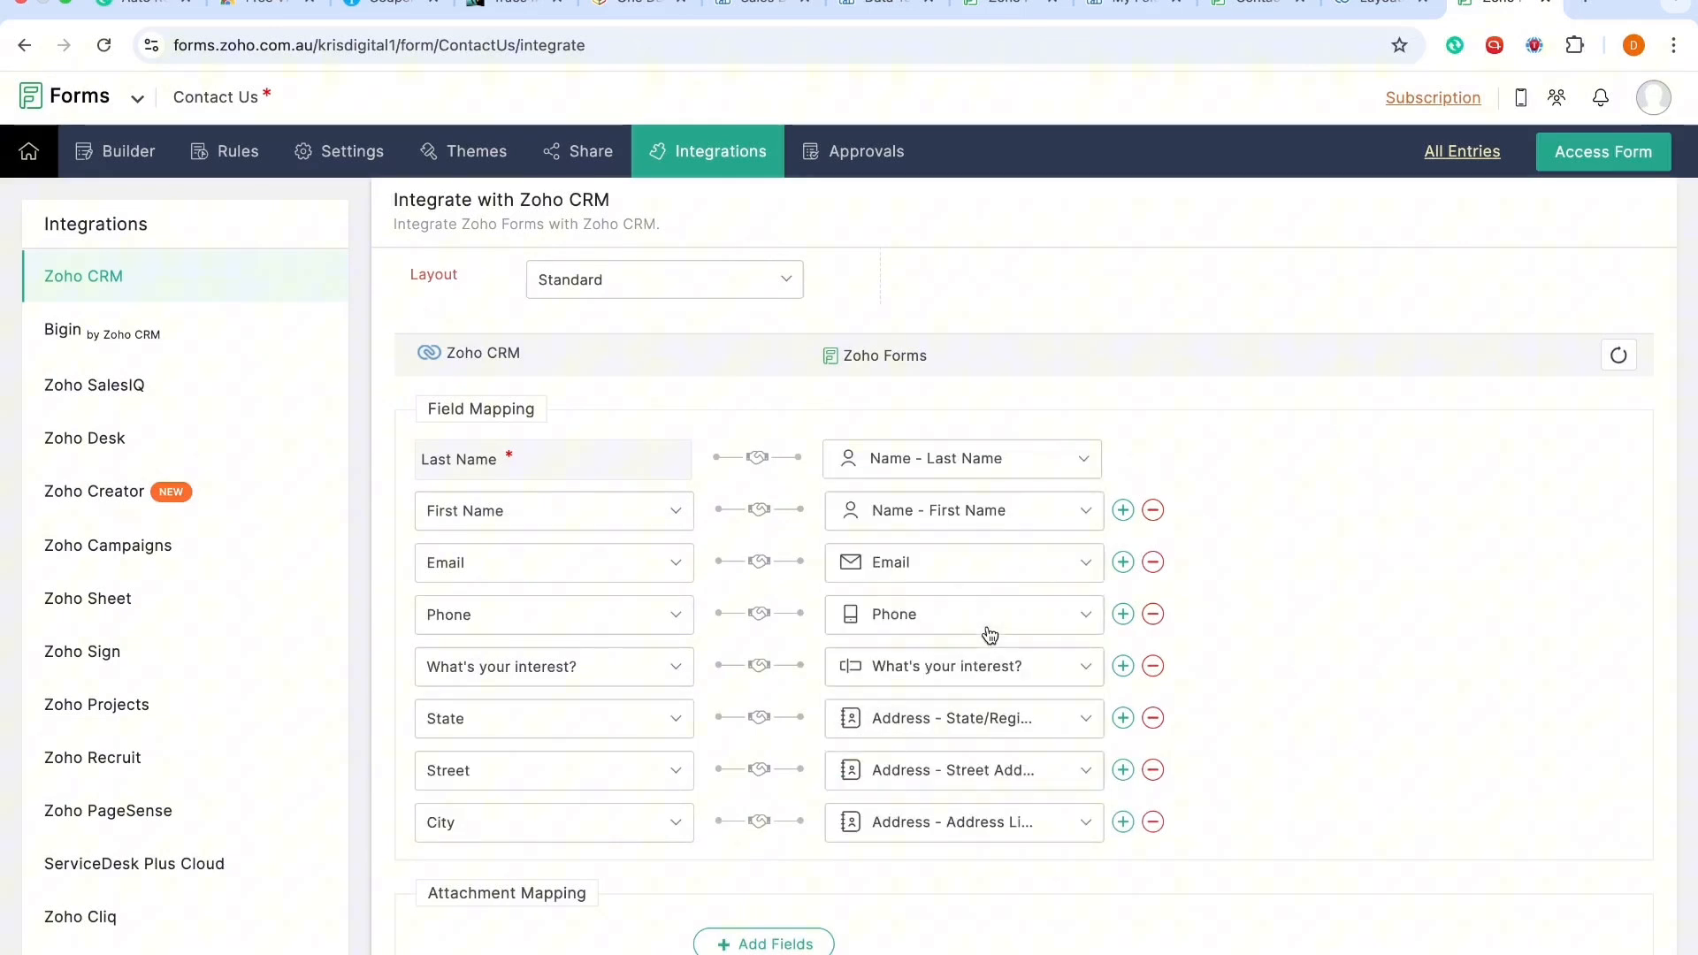
left_click(945, 837)
scroll(967, 704, "down", 4)
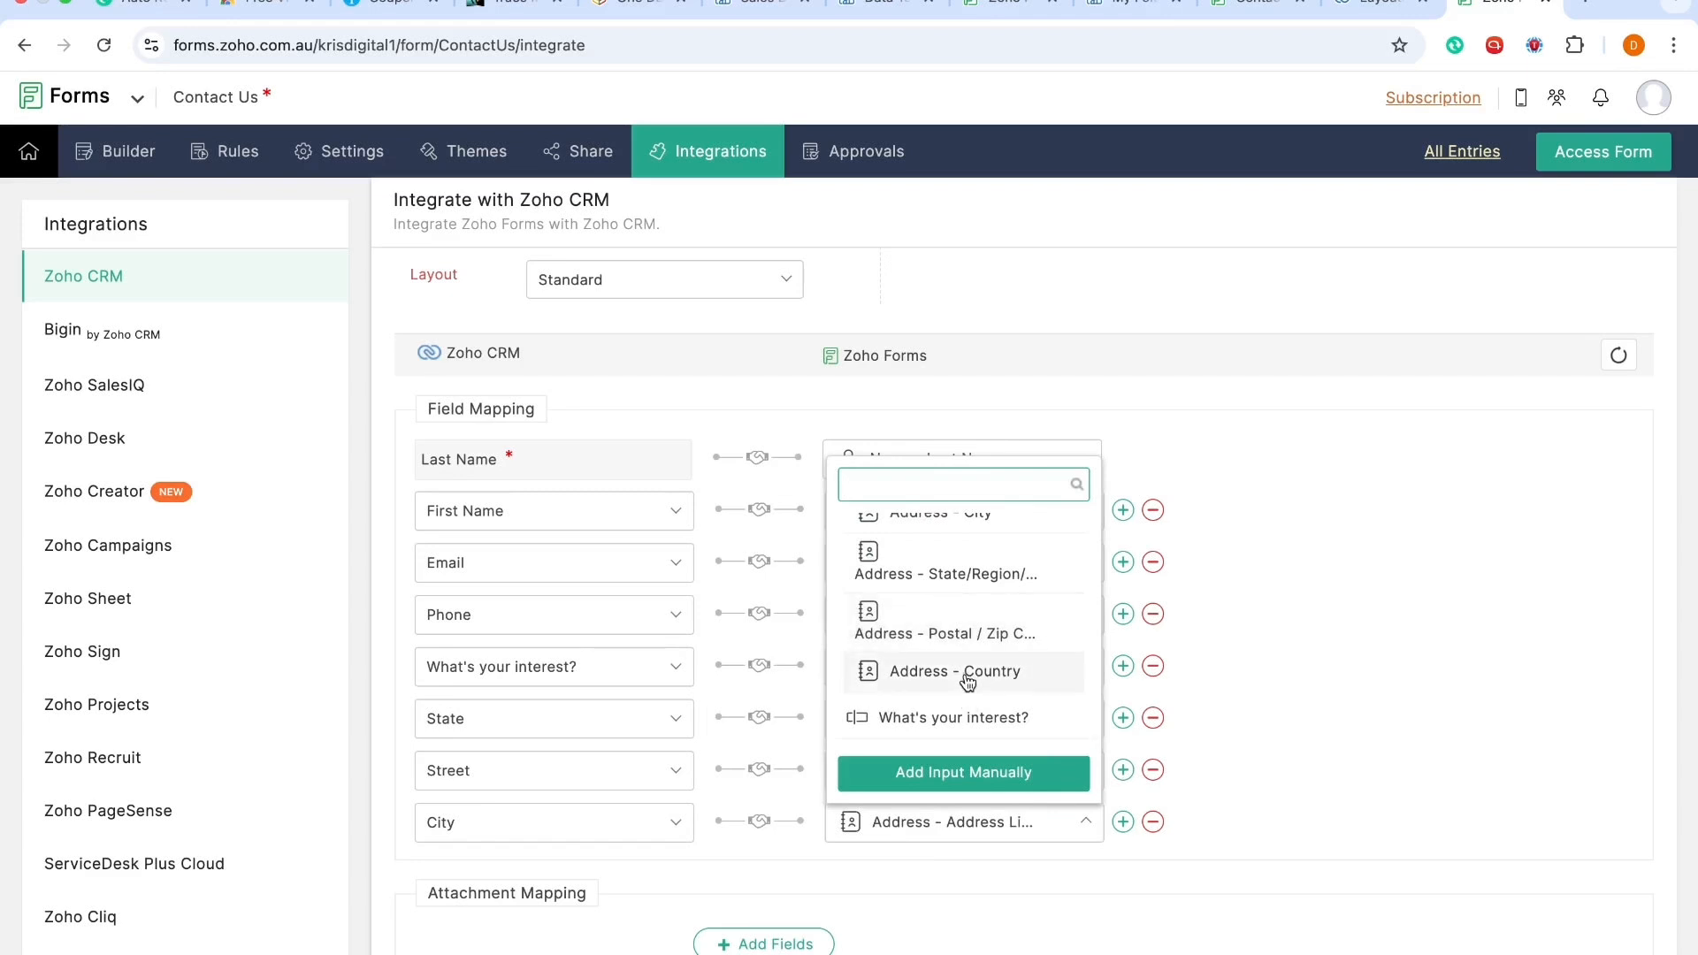
scroll(966, 681, "up", 2)
left_click(972, 619)
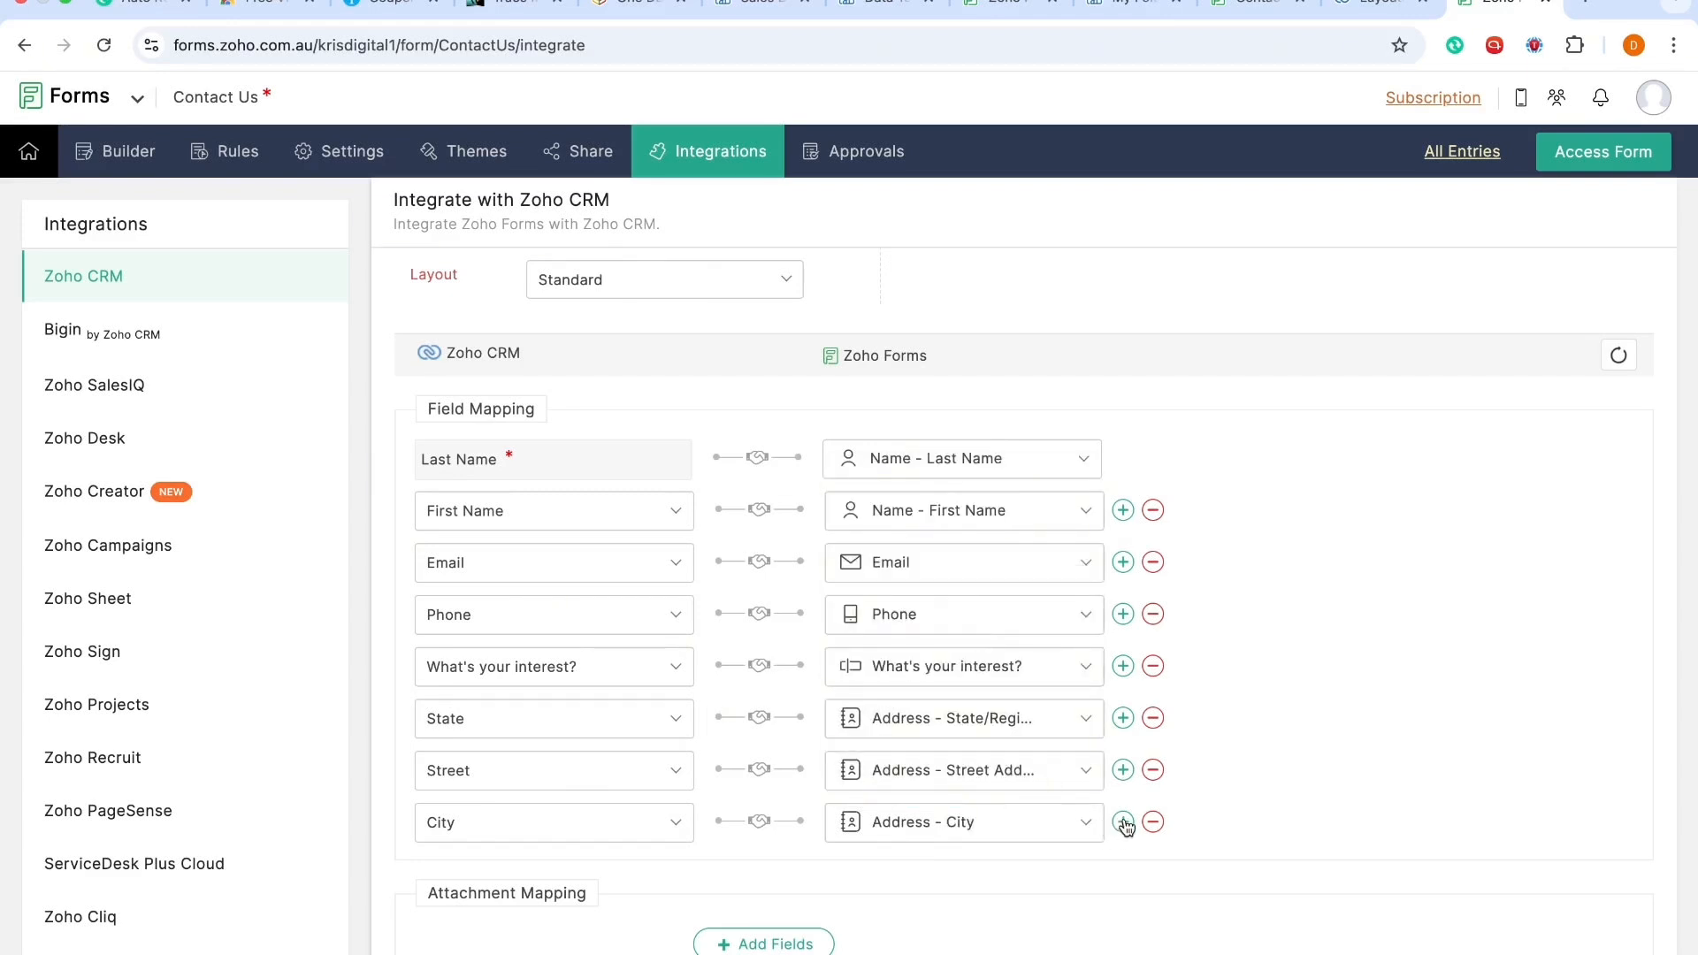
Step: Add a mapping of the CRM Country field to the form's Address - Country field
left_click(1123, 824)
left_click(649, 875)
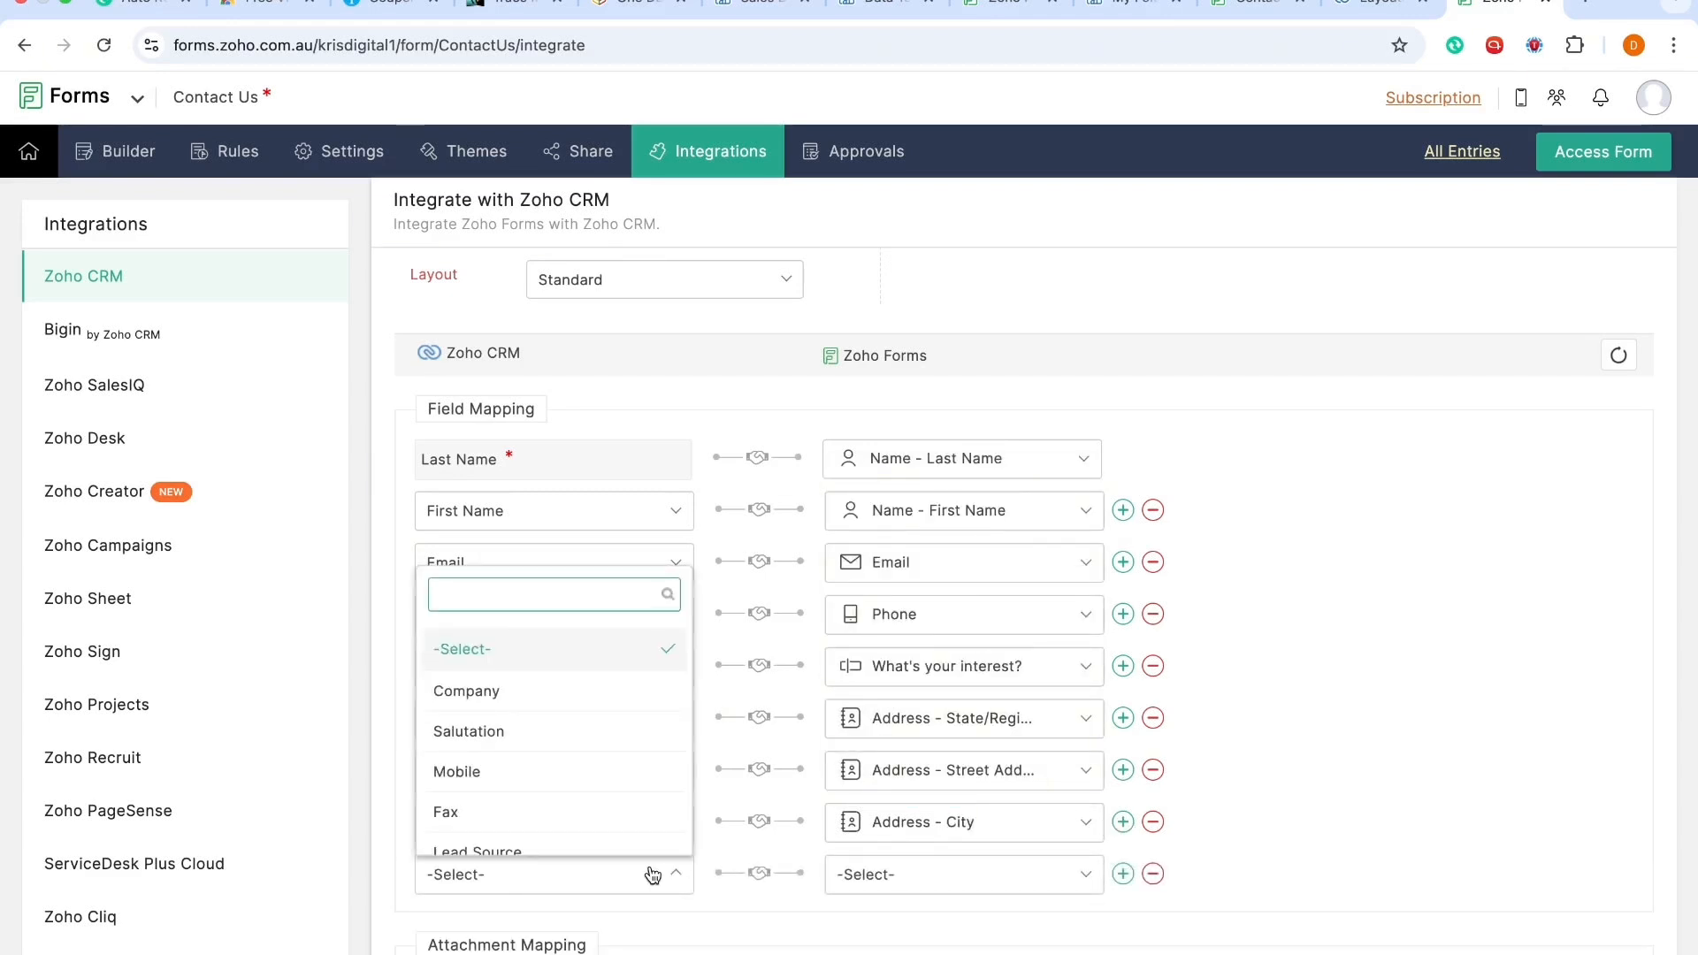
type("countr")
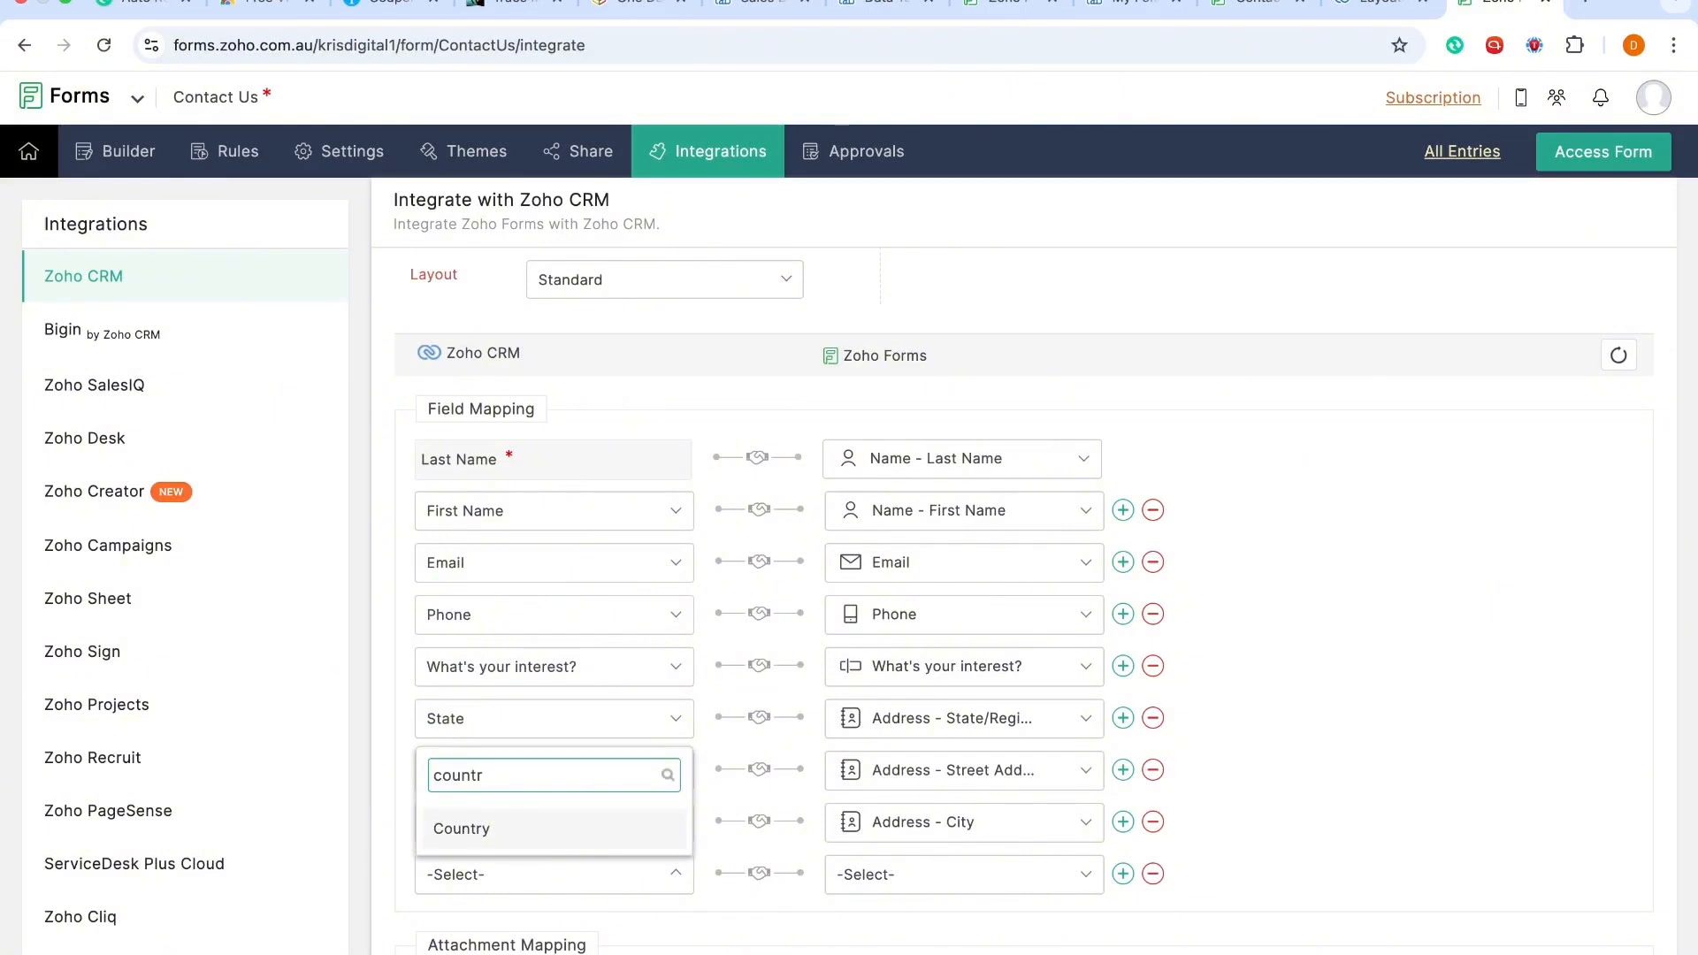
left_click(549, 836)
left_click(959, 880)
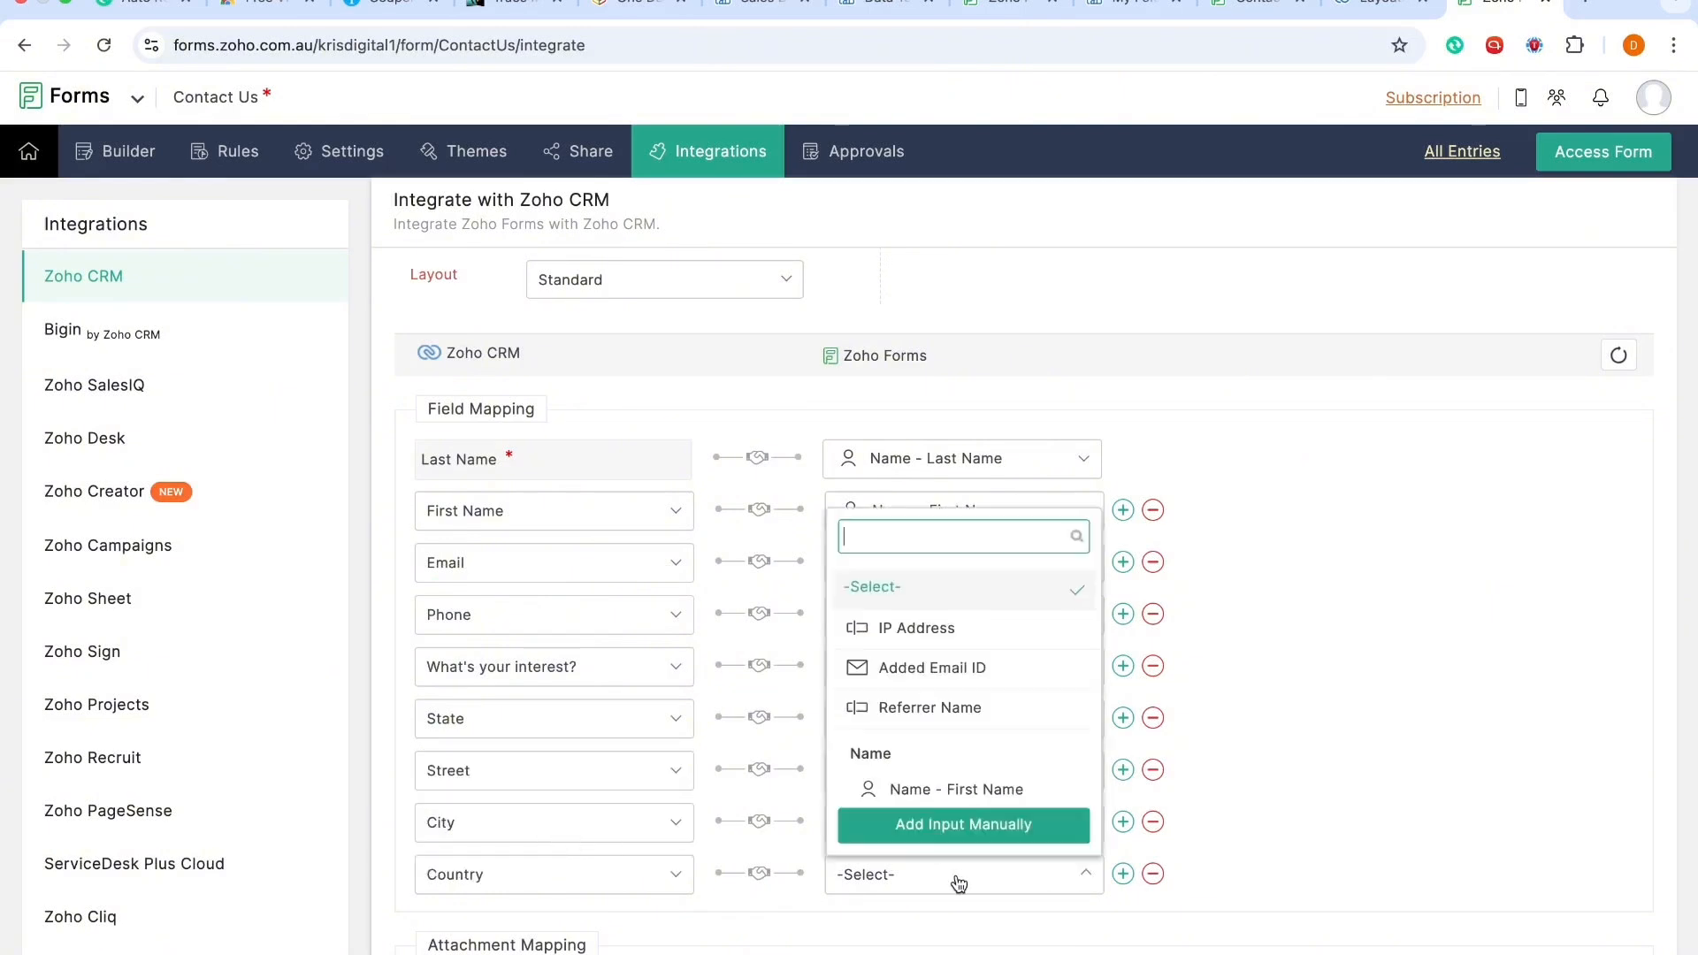
scroll(974, 708, "down", 2)
scroll(974, 702, "down", 5)
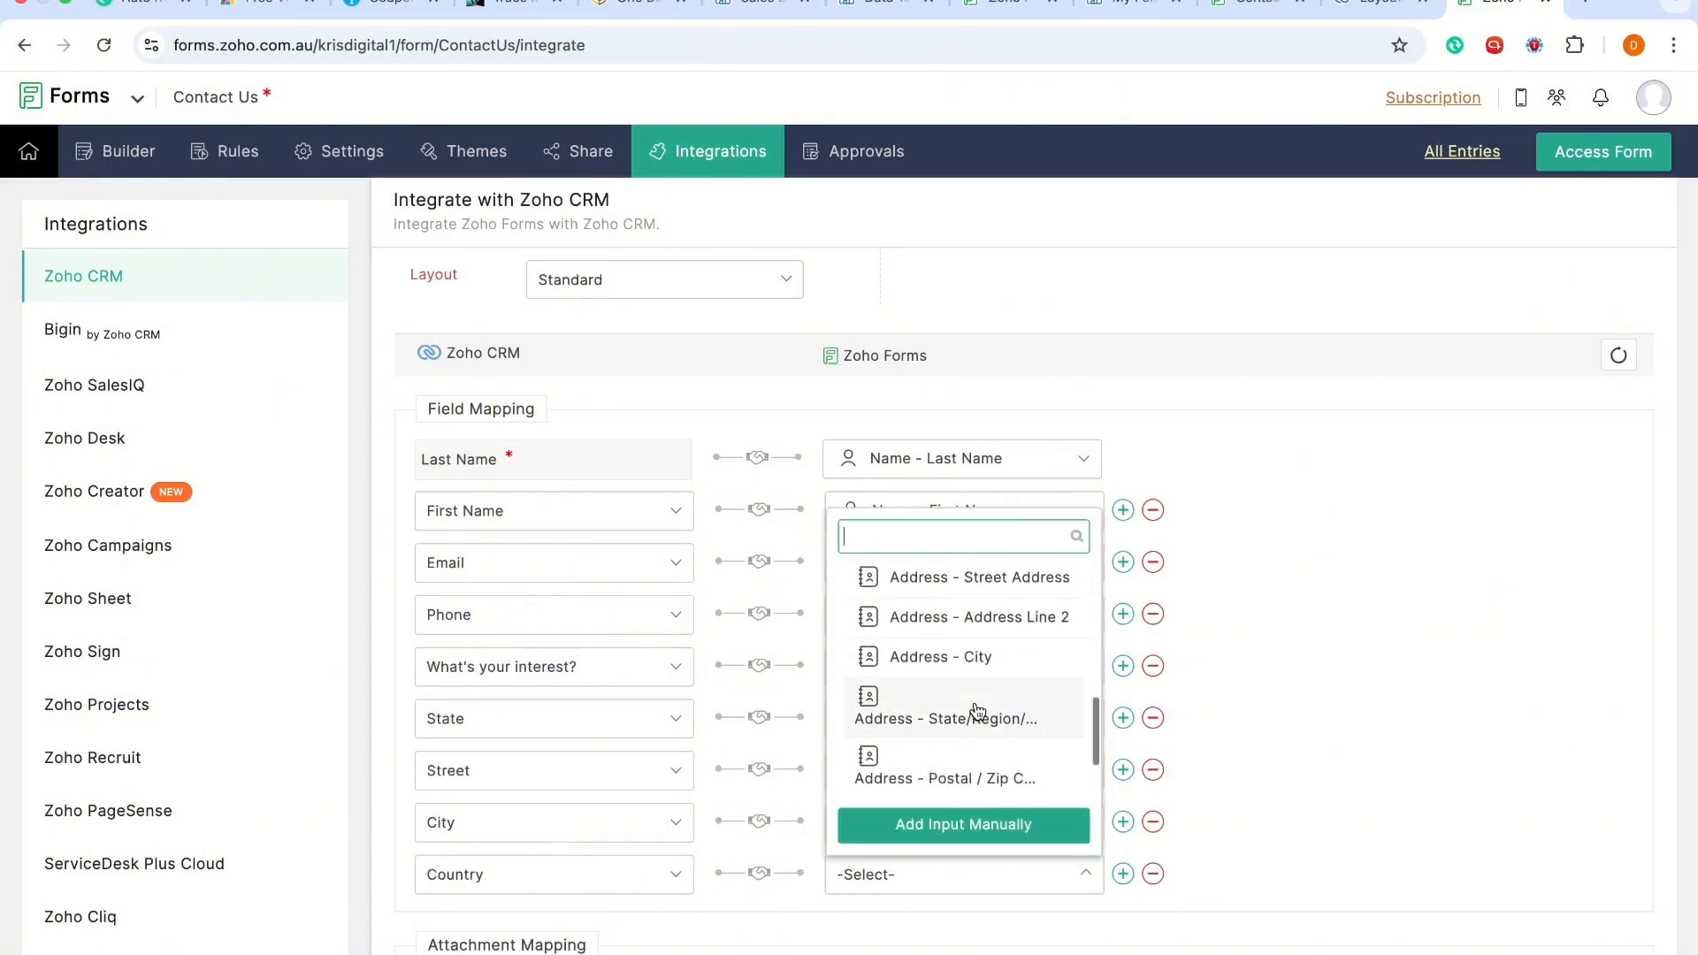
left_click(959, 723)
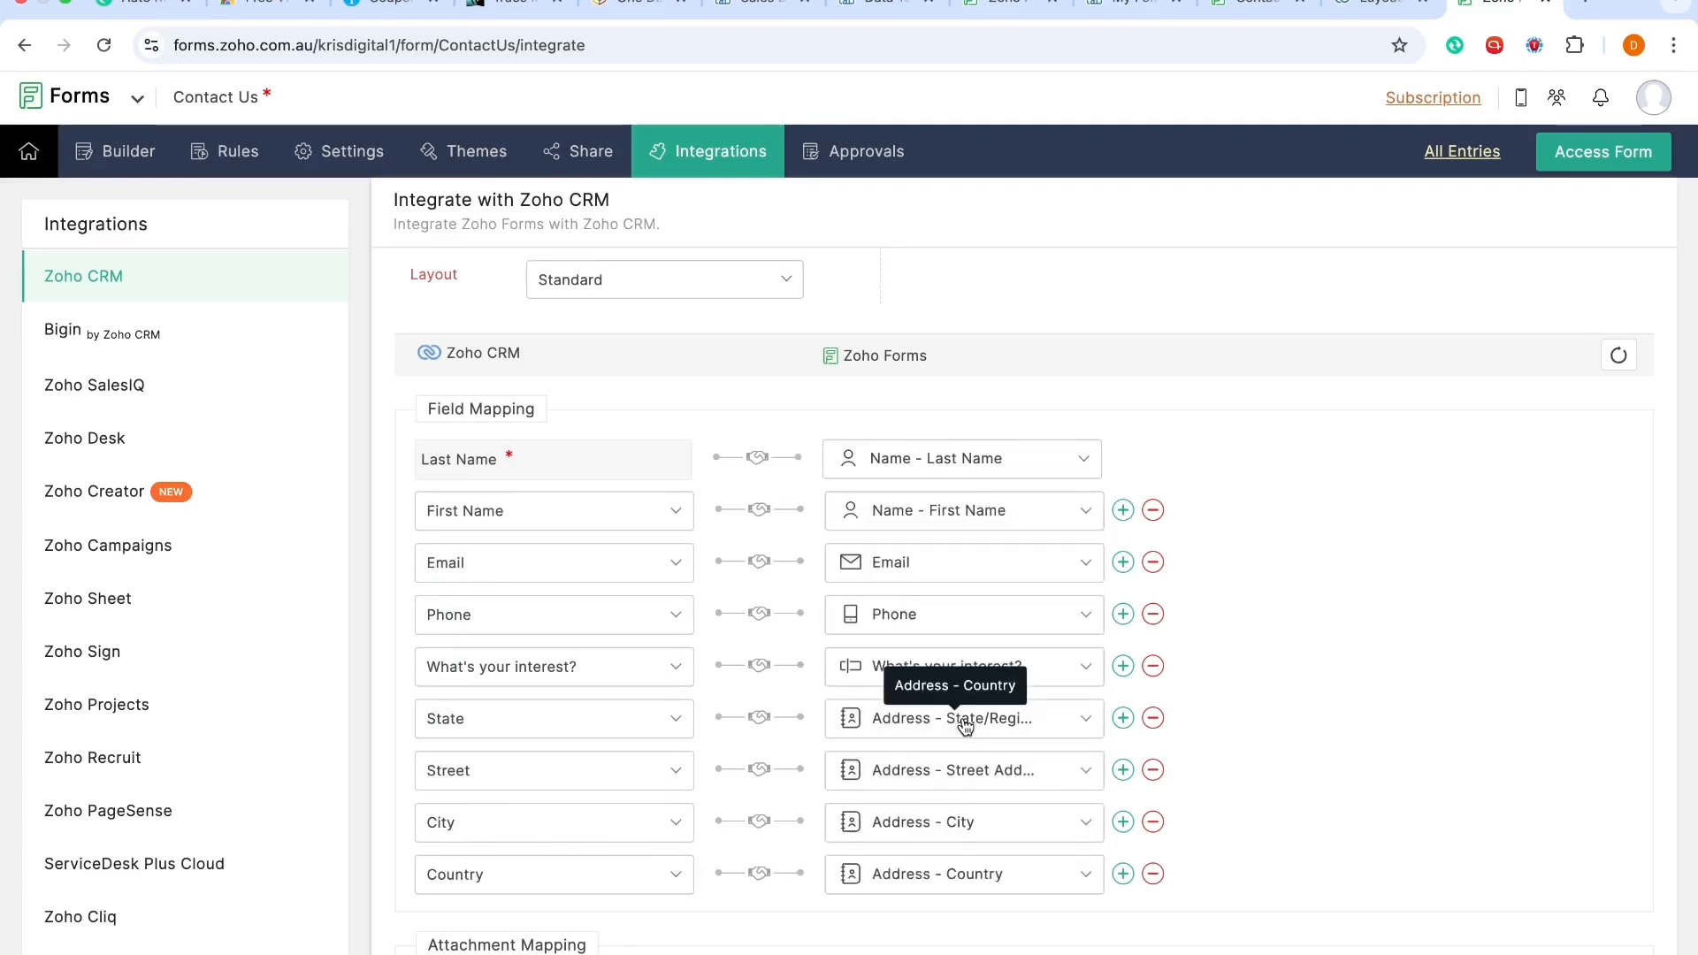
Step: Enable the Automation & Process Management action
scroll(1000, 896, "down", 1)
scroll(1000, 896, "down", 1)
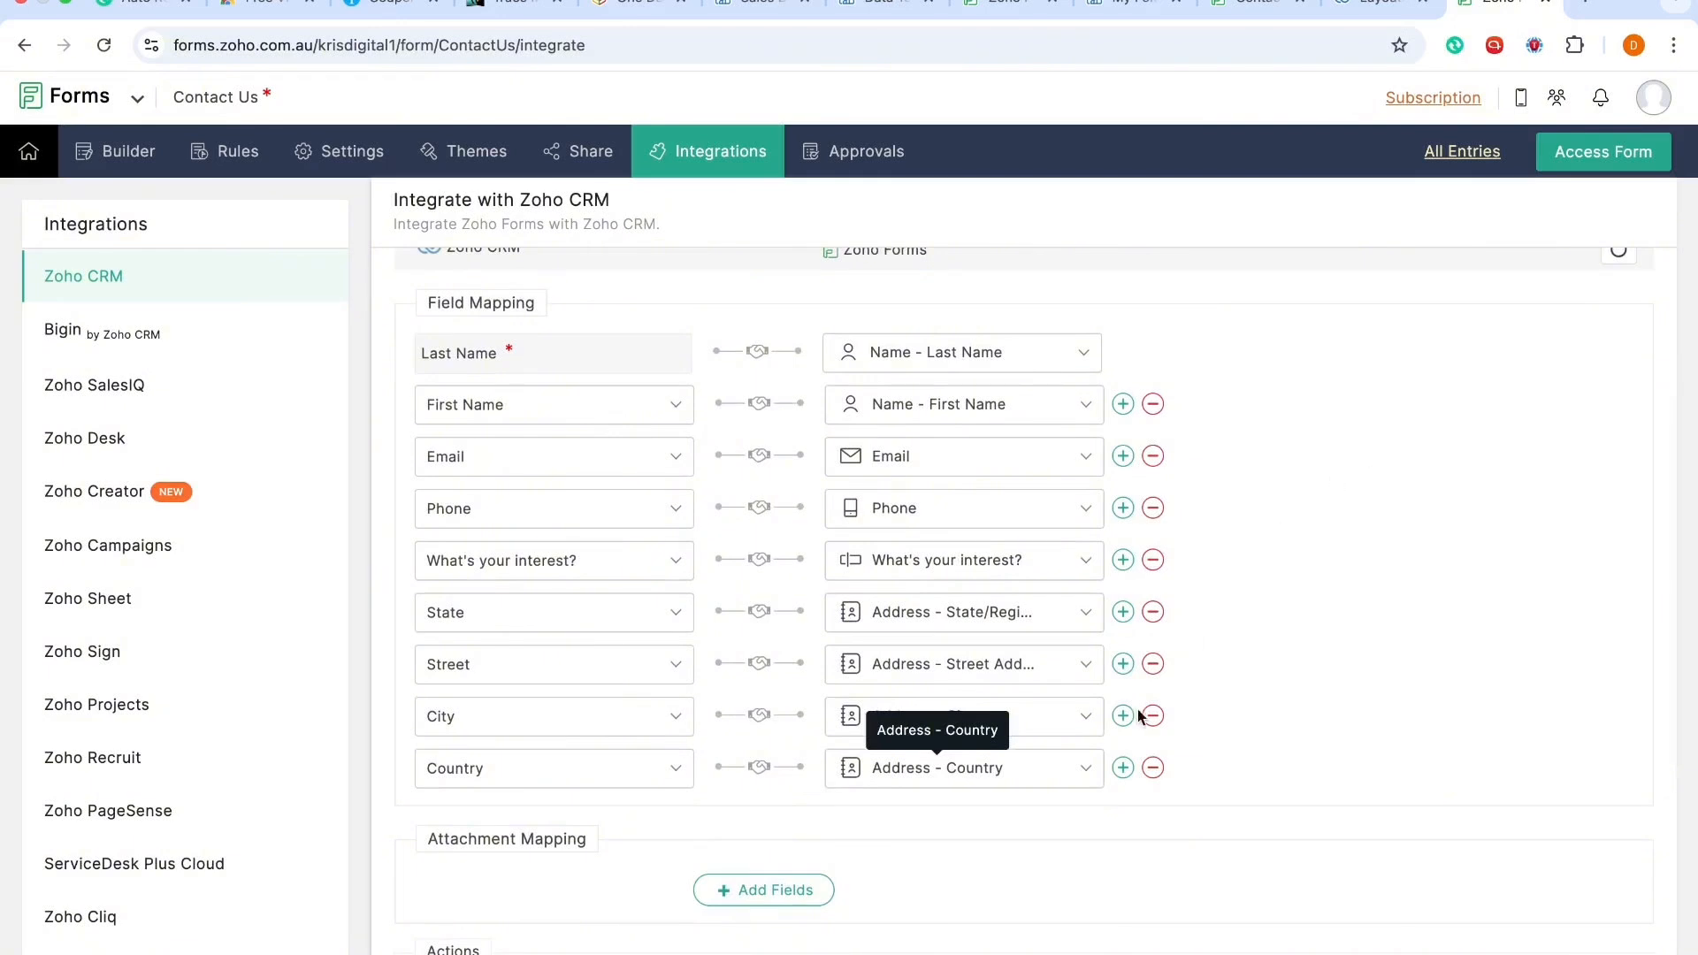
scroll(1156, 815, "down", 5)
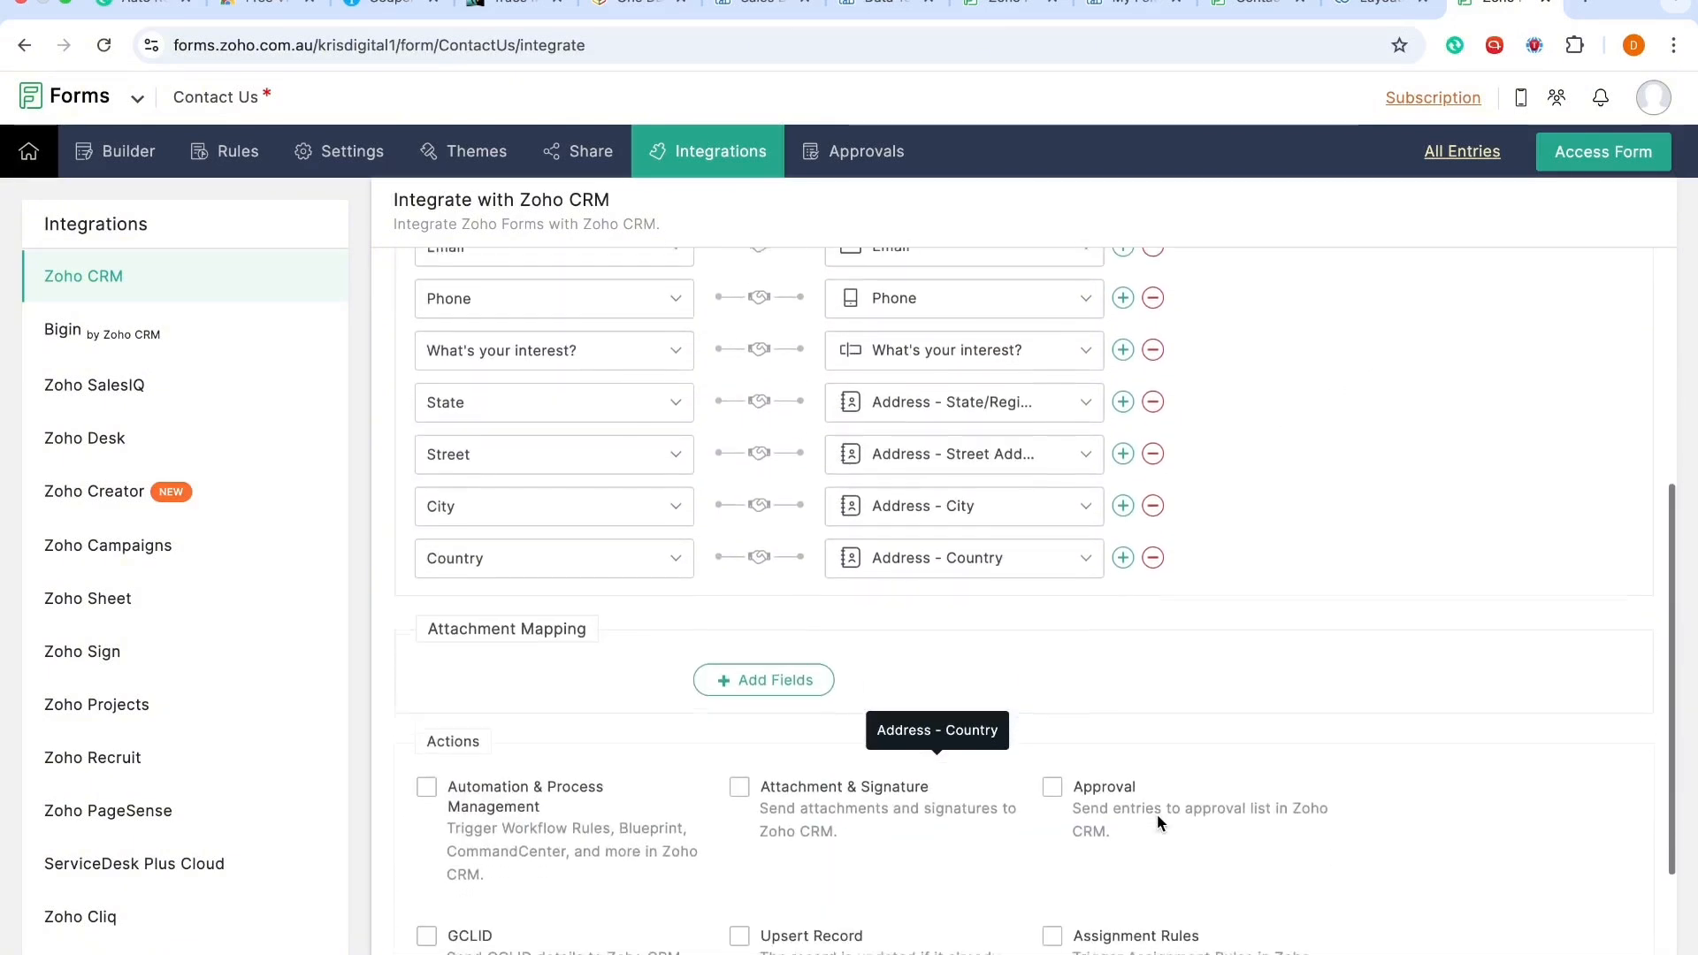
left_click(421, 781)
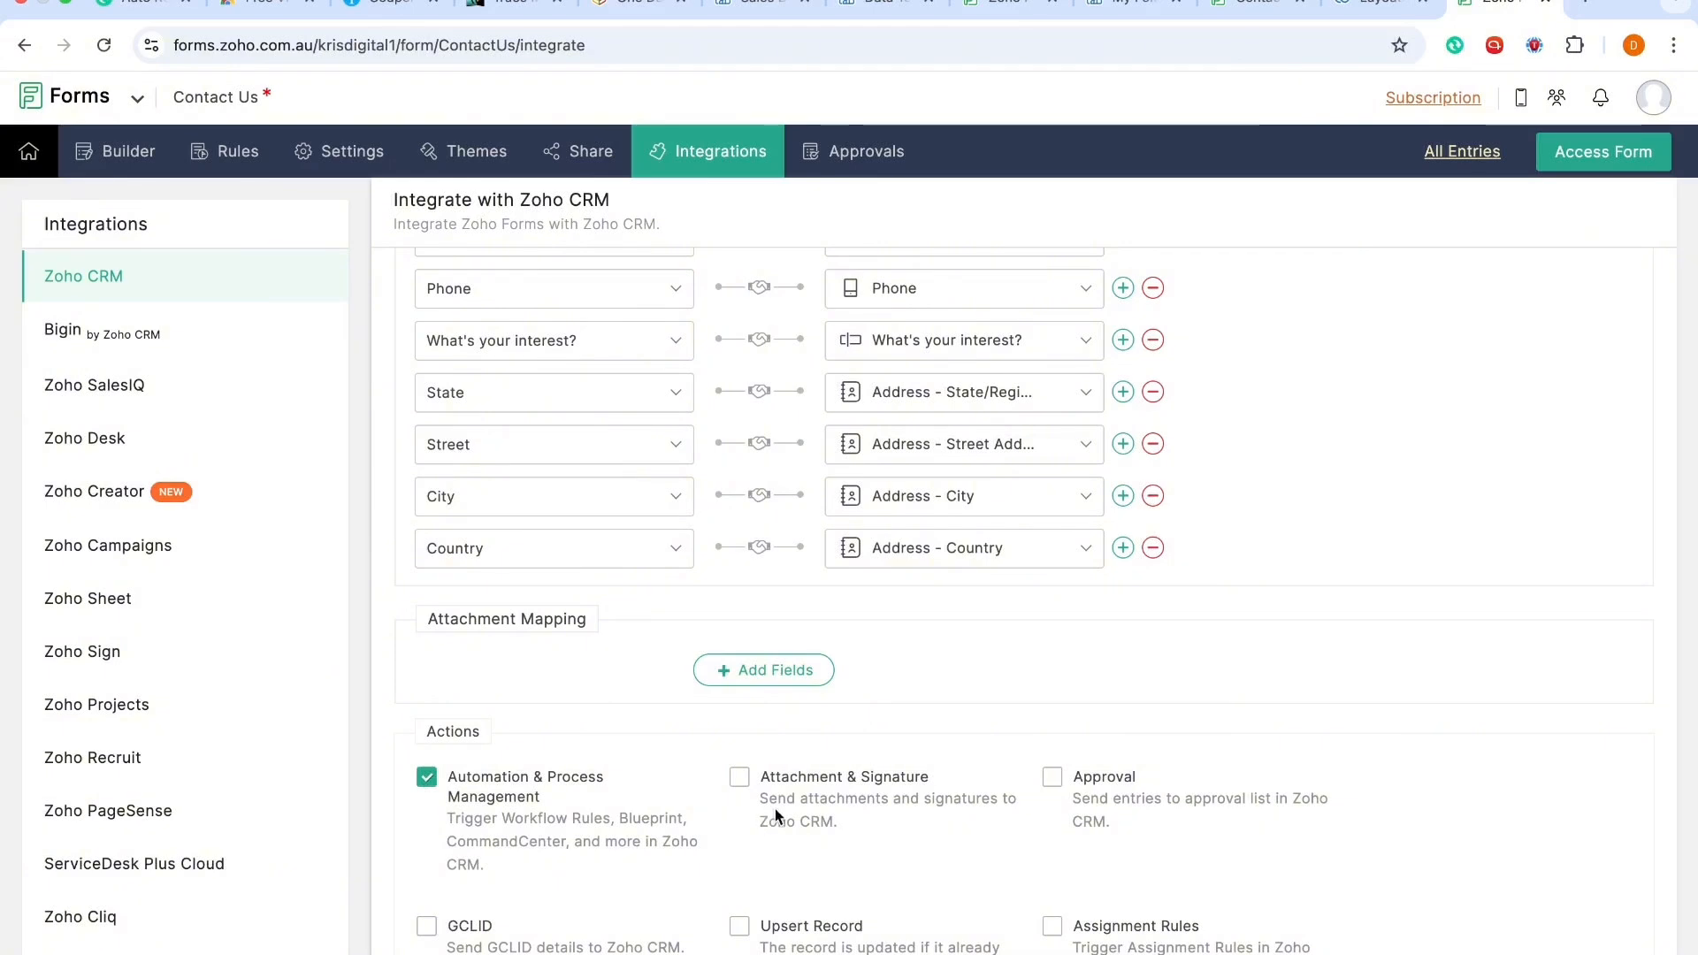
Step: Enable the Attachment & Signature action and select the Default Template as its attachment
scroll(782, 808, "down", 1)
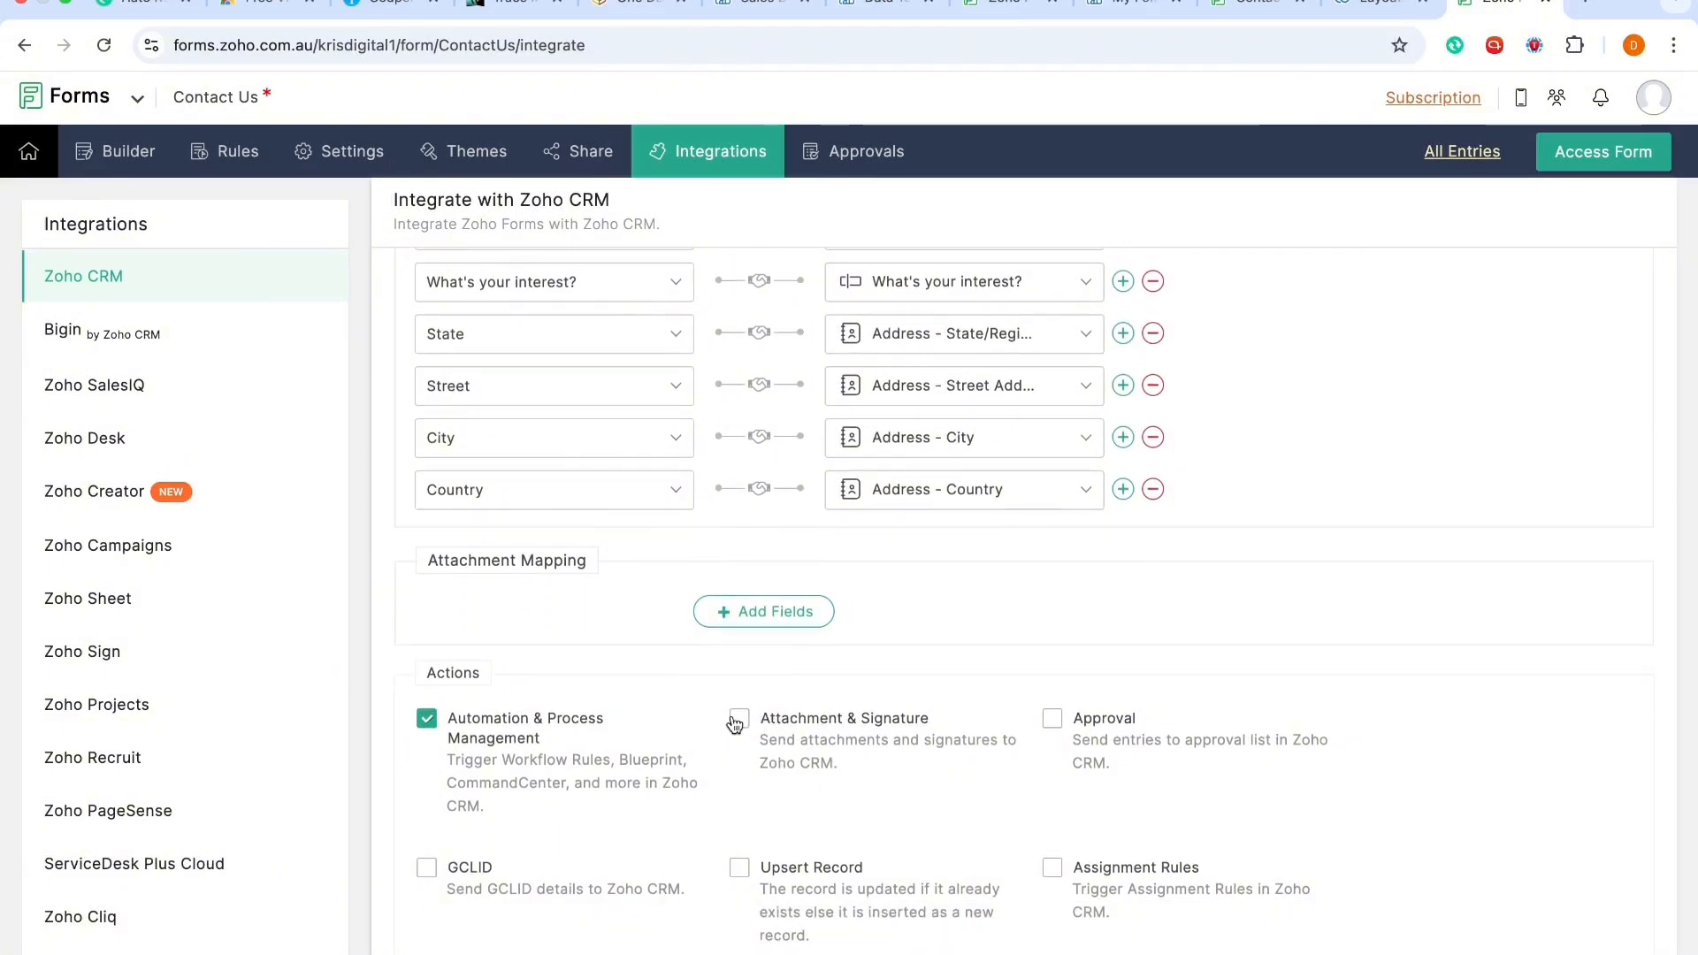
left_click(738, 719)
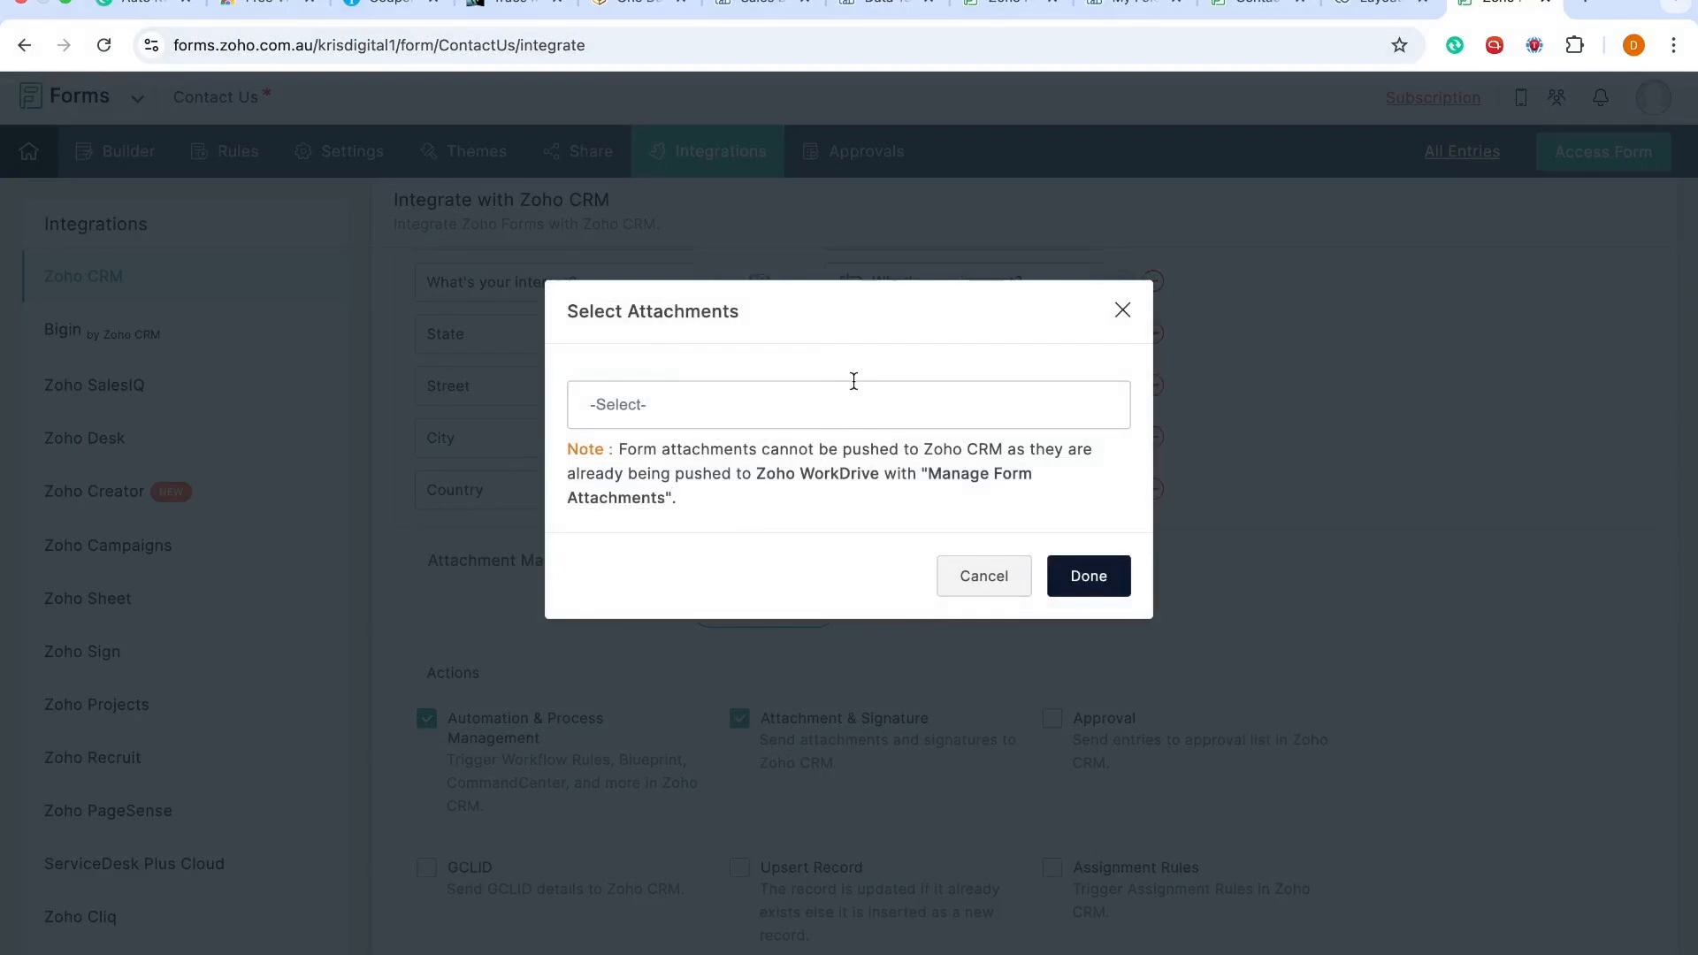
left_click(778, 420)
left_click(708, 510)
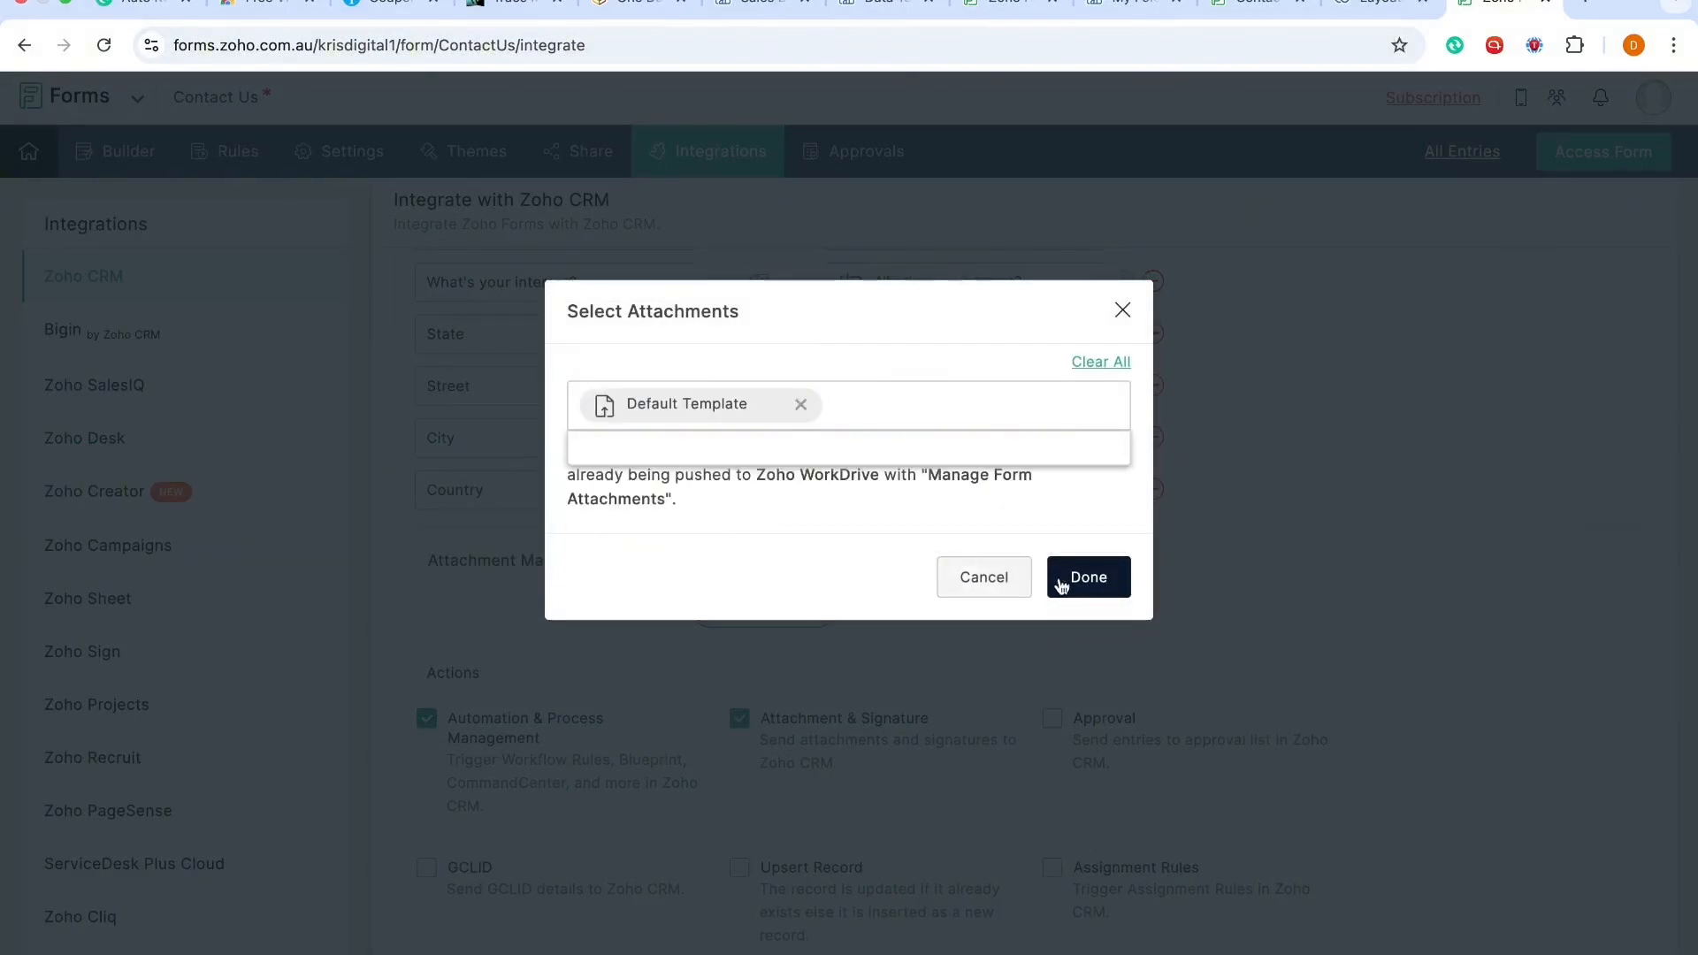
left_click(1087, 578)
scroll(1077, 520, "down", 1)
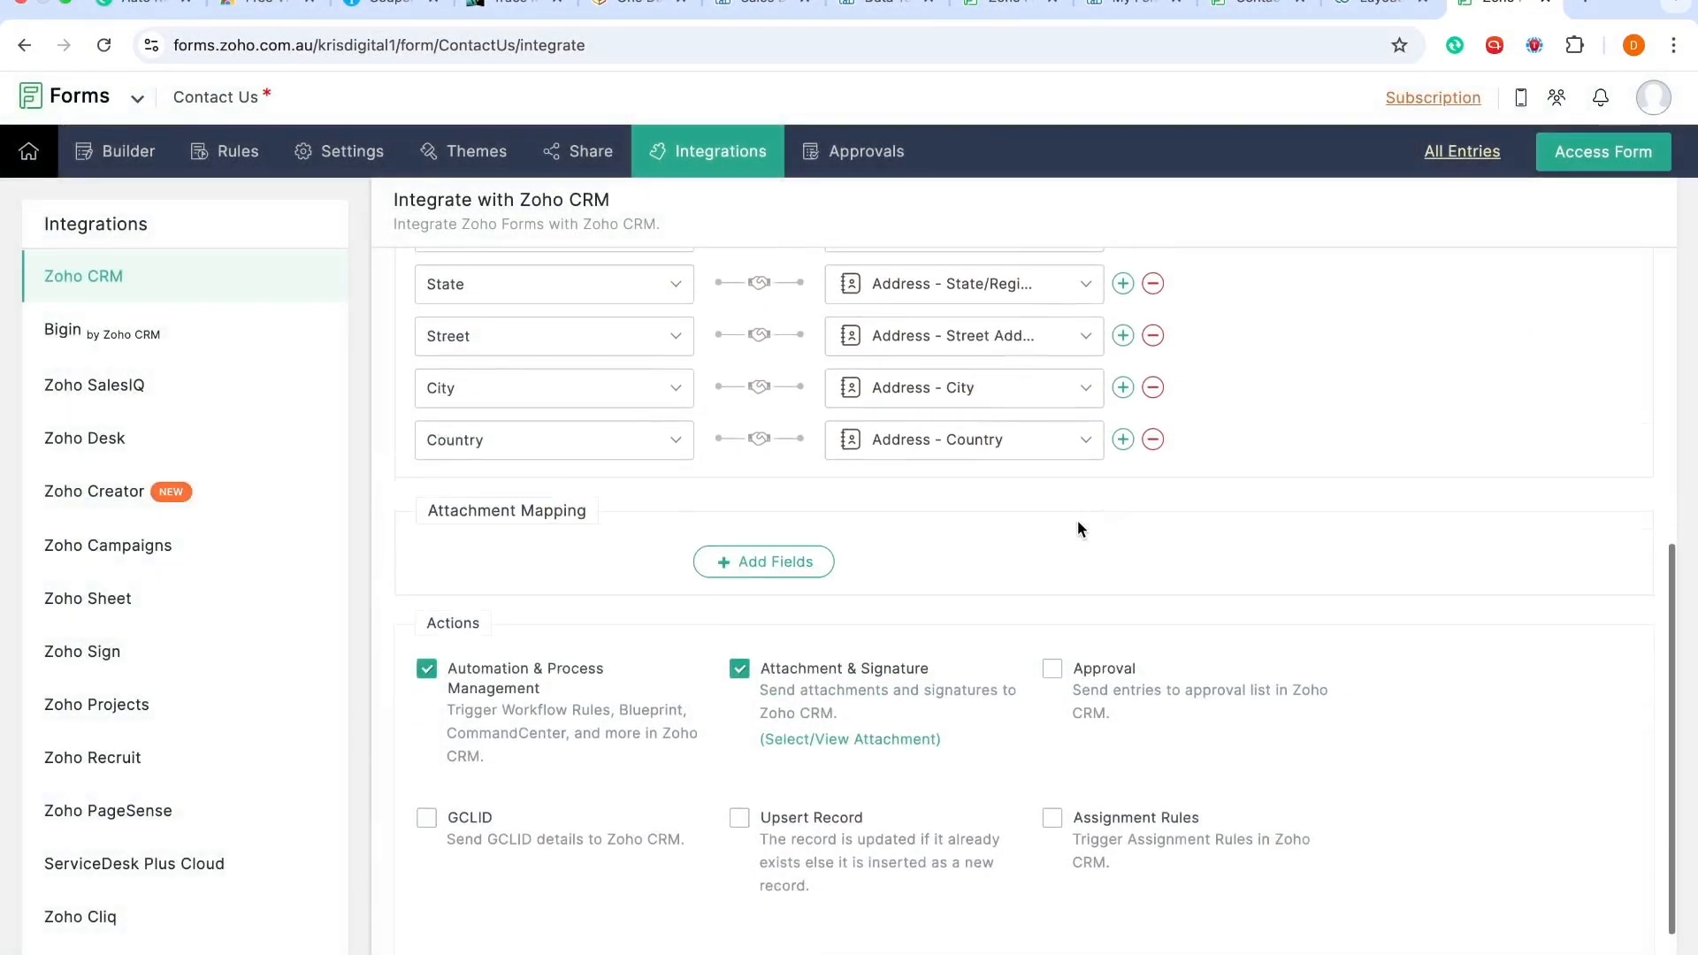
scroll(1077, 520, "up", 4)
scroll(1077, 520, "down", 4)
scroll(958, 462, "up", 4)
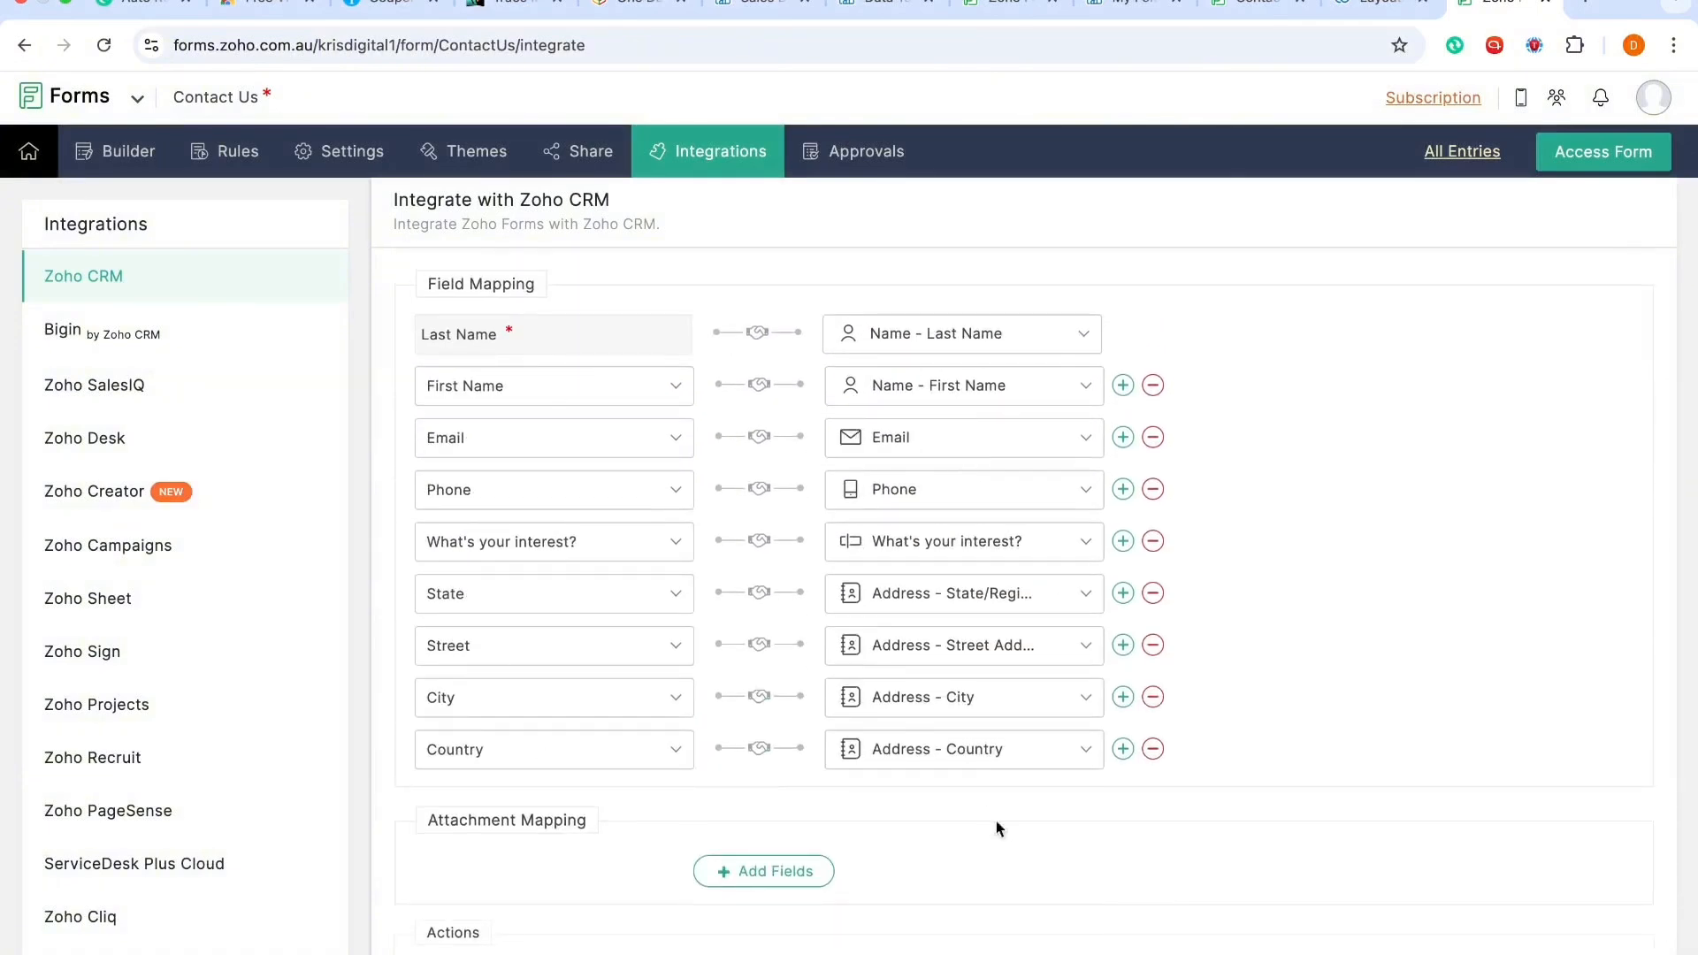
scroll(1030, 794, "down", 2)
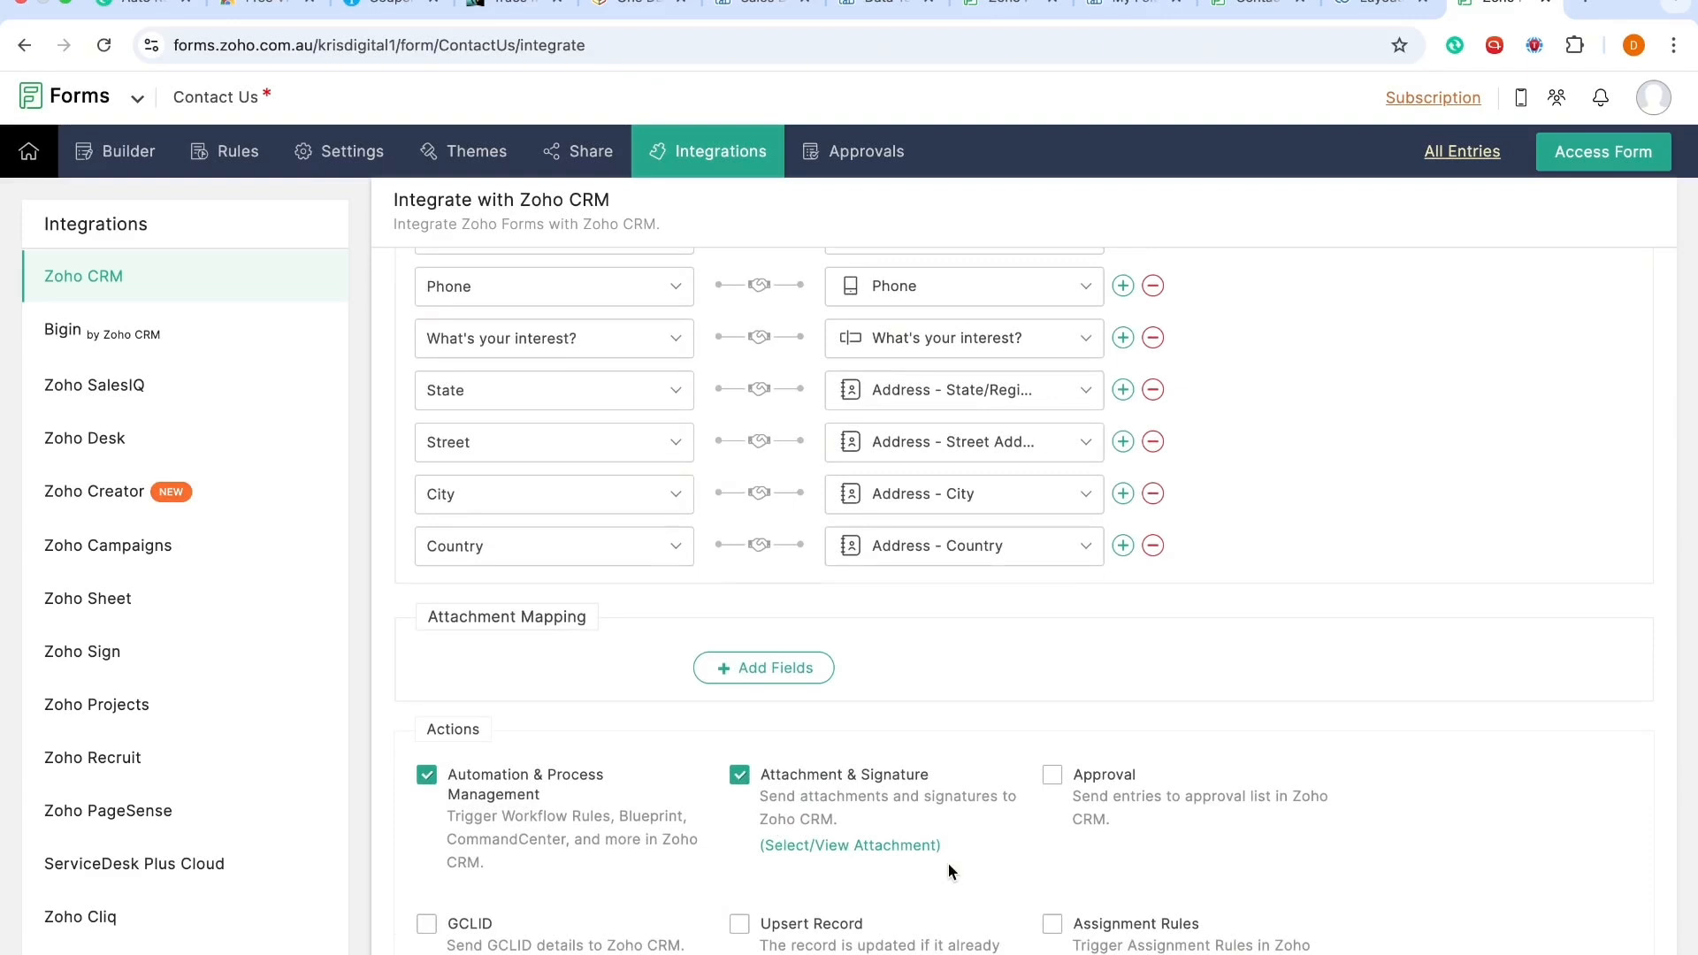
Step: Toggle Attachment & Signature off and on again, reselecting the Default Template attachment
left_click(749, 784)
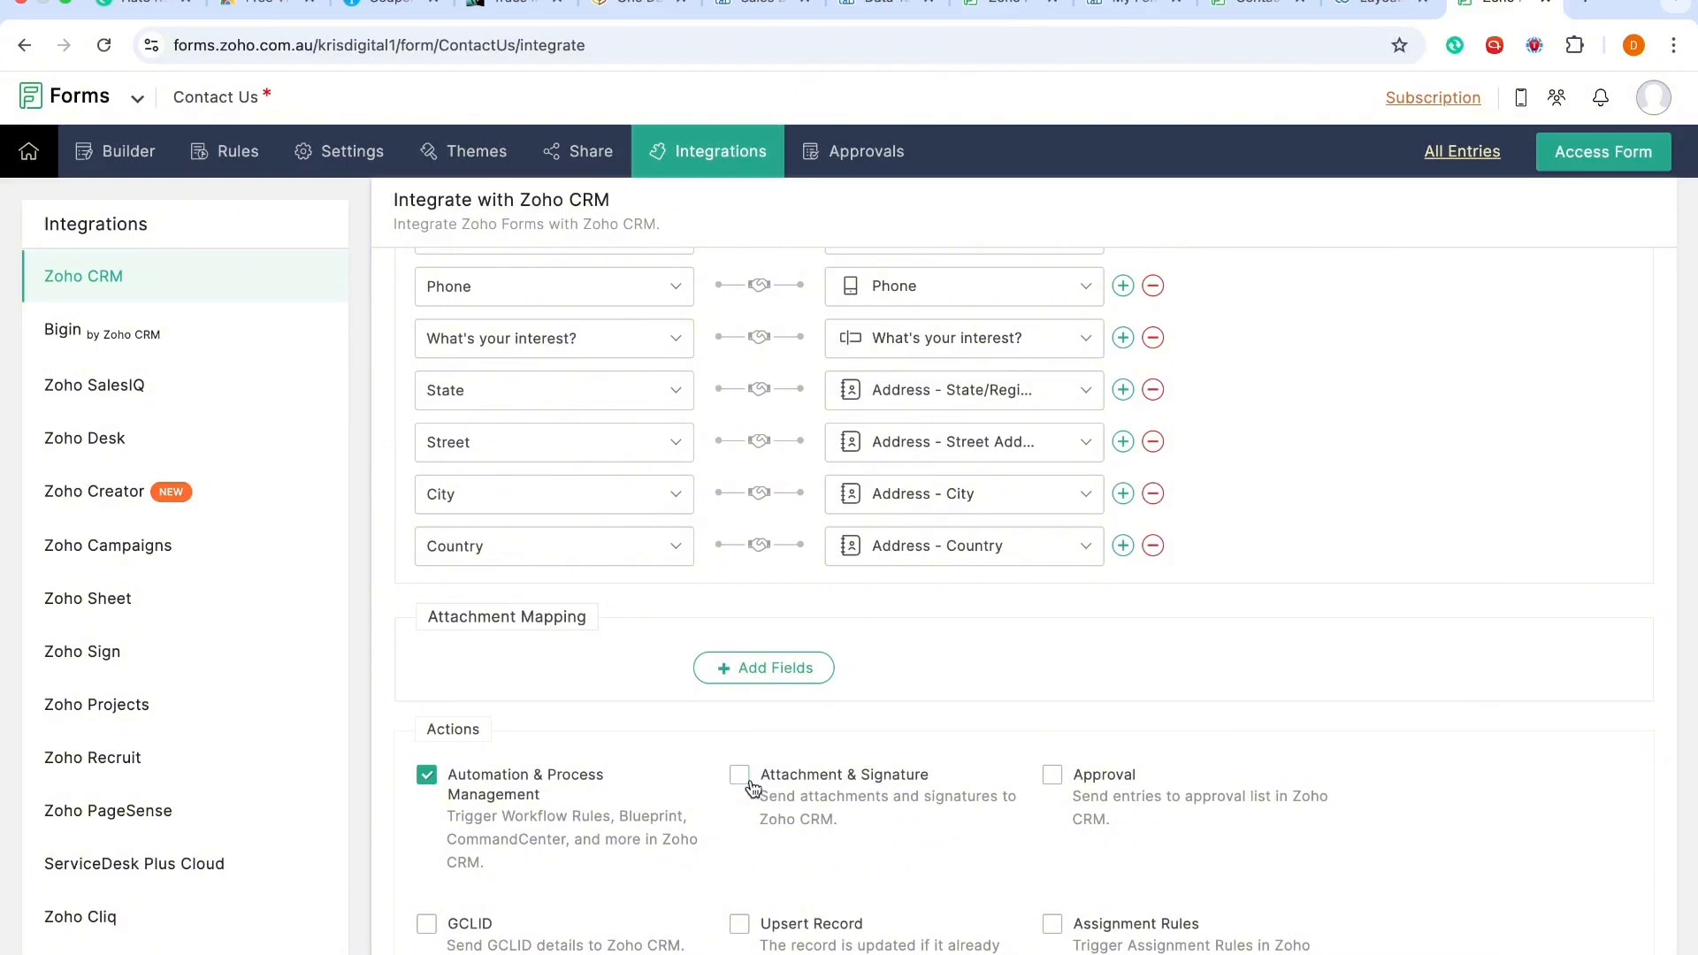
left_click(733, 782)
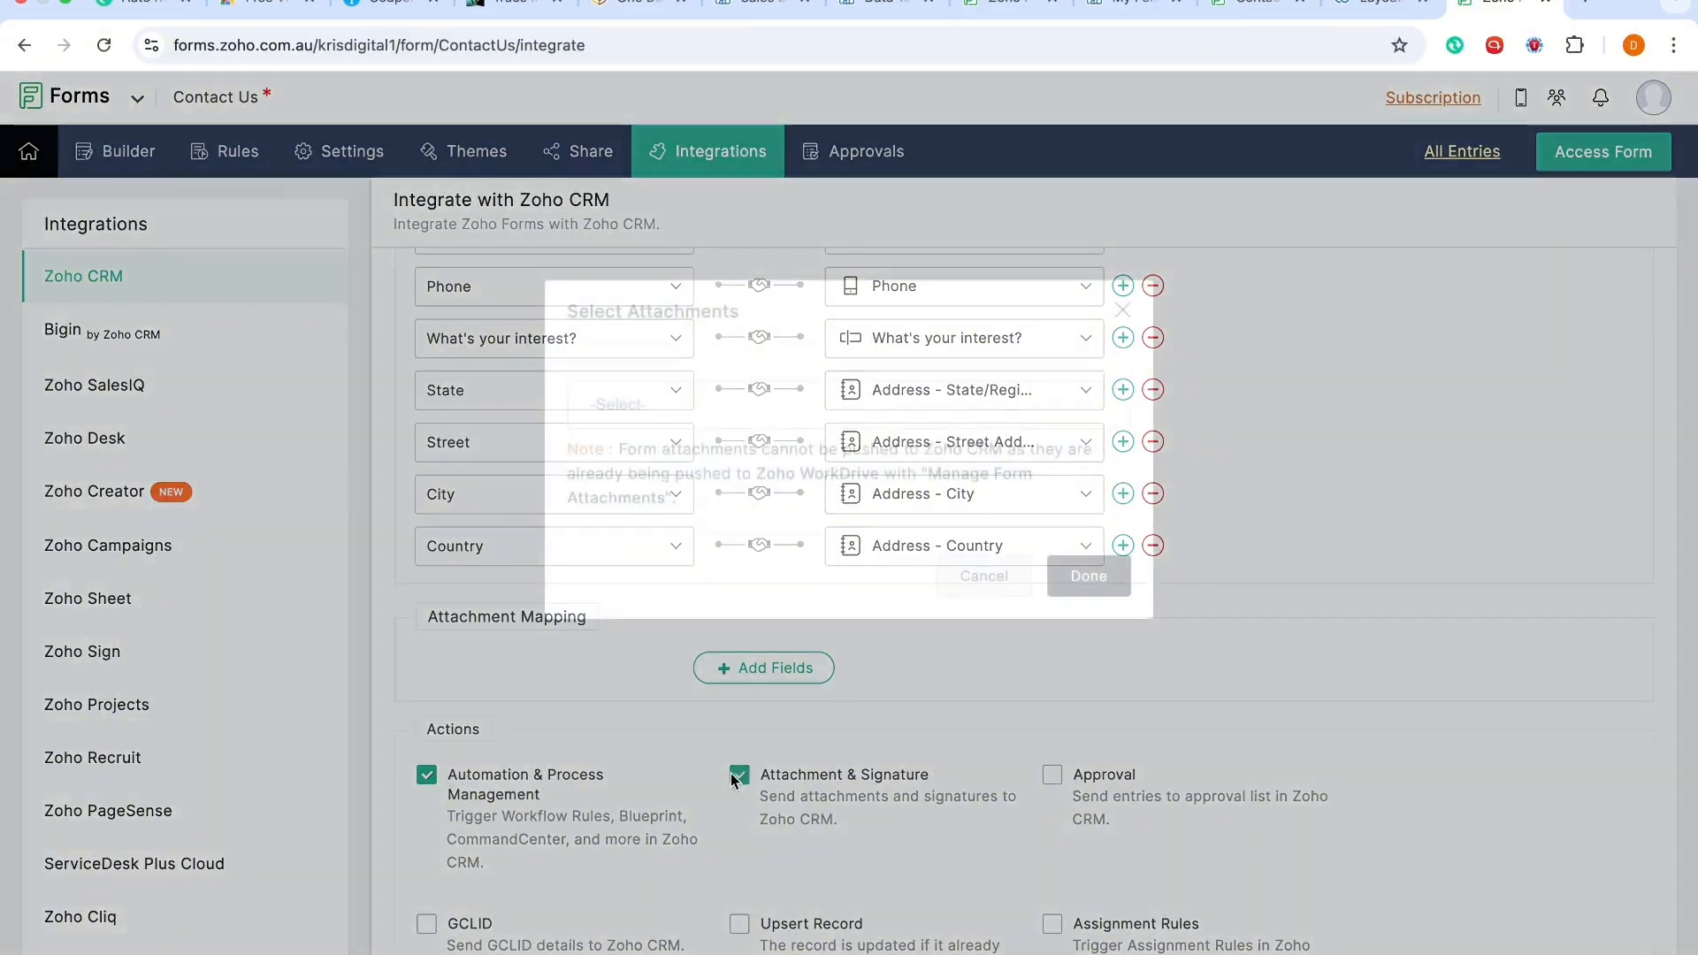
left_click(779, 398)
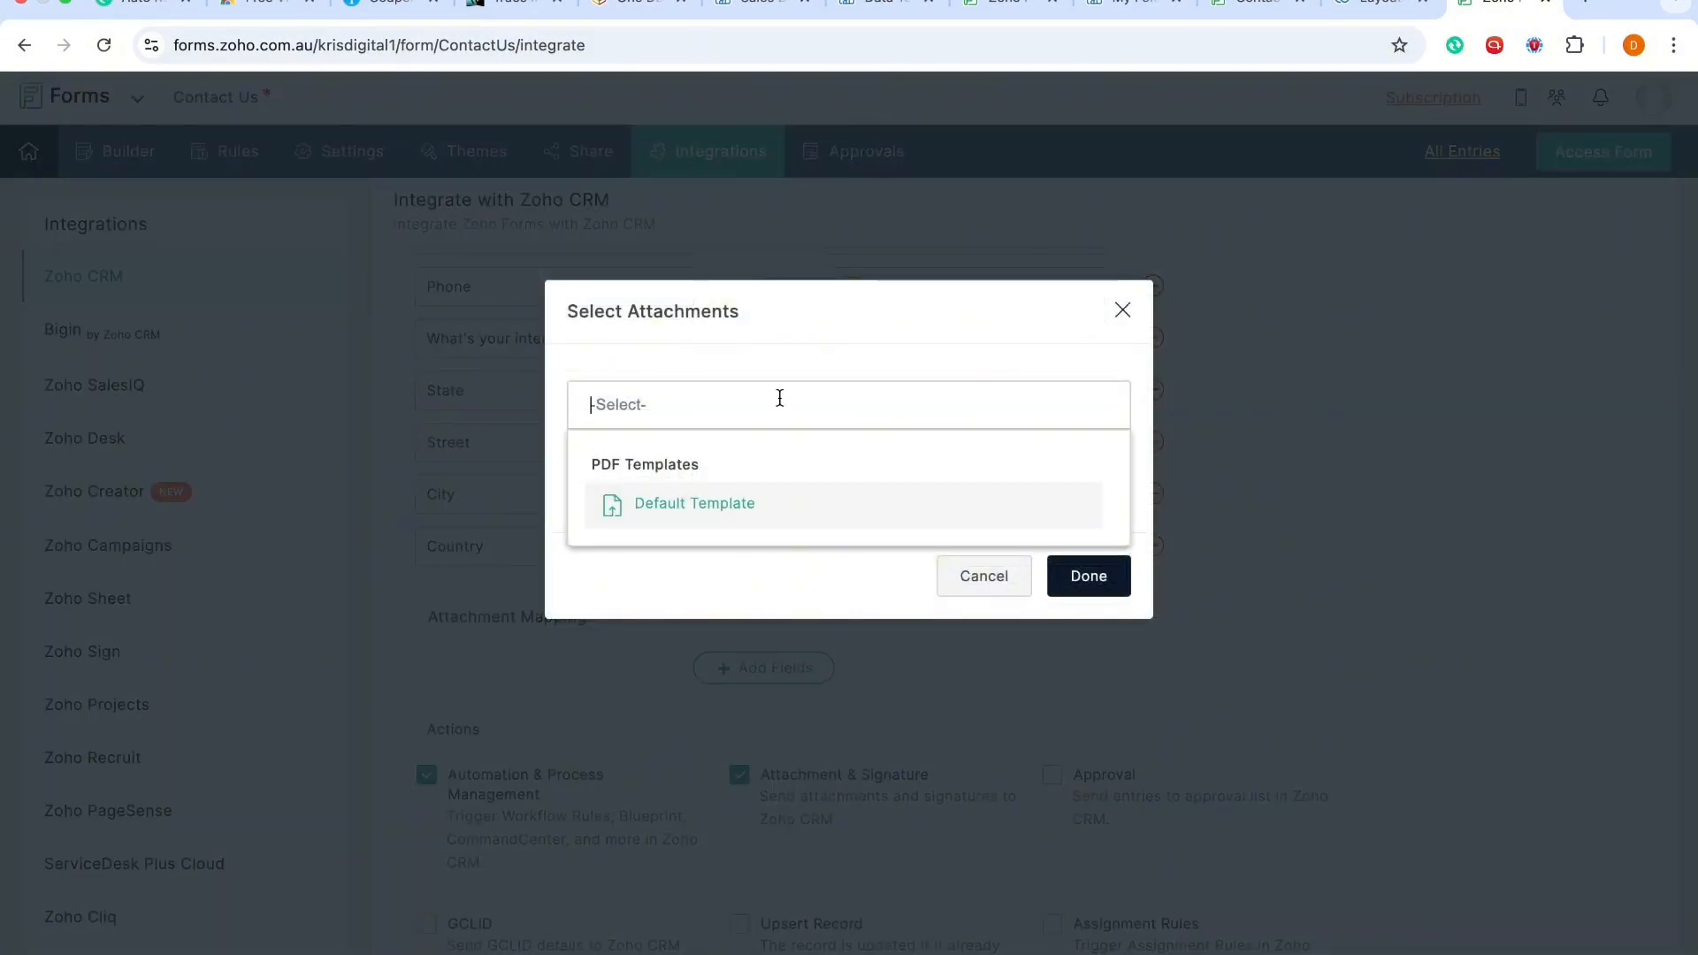
left_click(777, 506)
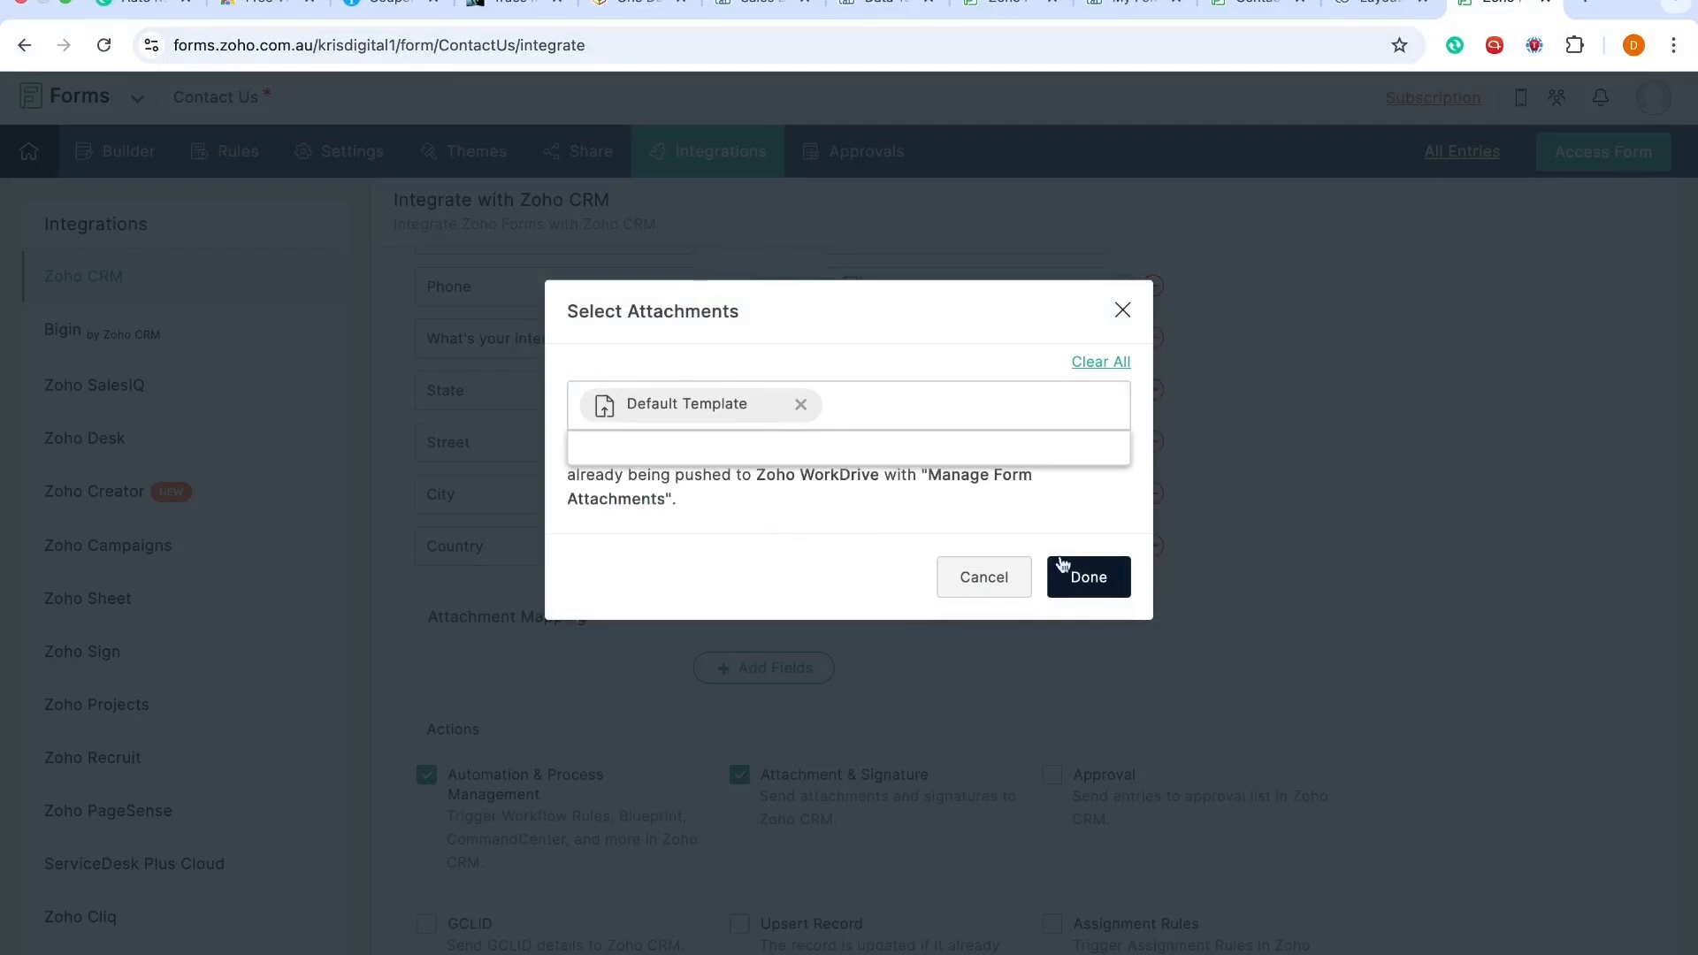
left_click(1089, 576)
Step: Enable the Approval action to send entries to the Zoho CRM approval list
scroll(1096, 567, "down", 1)
scroll(1096, 567, "down", 1)
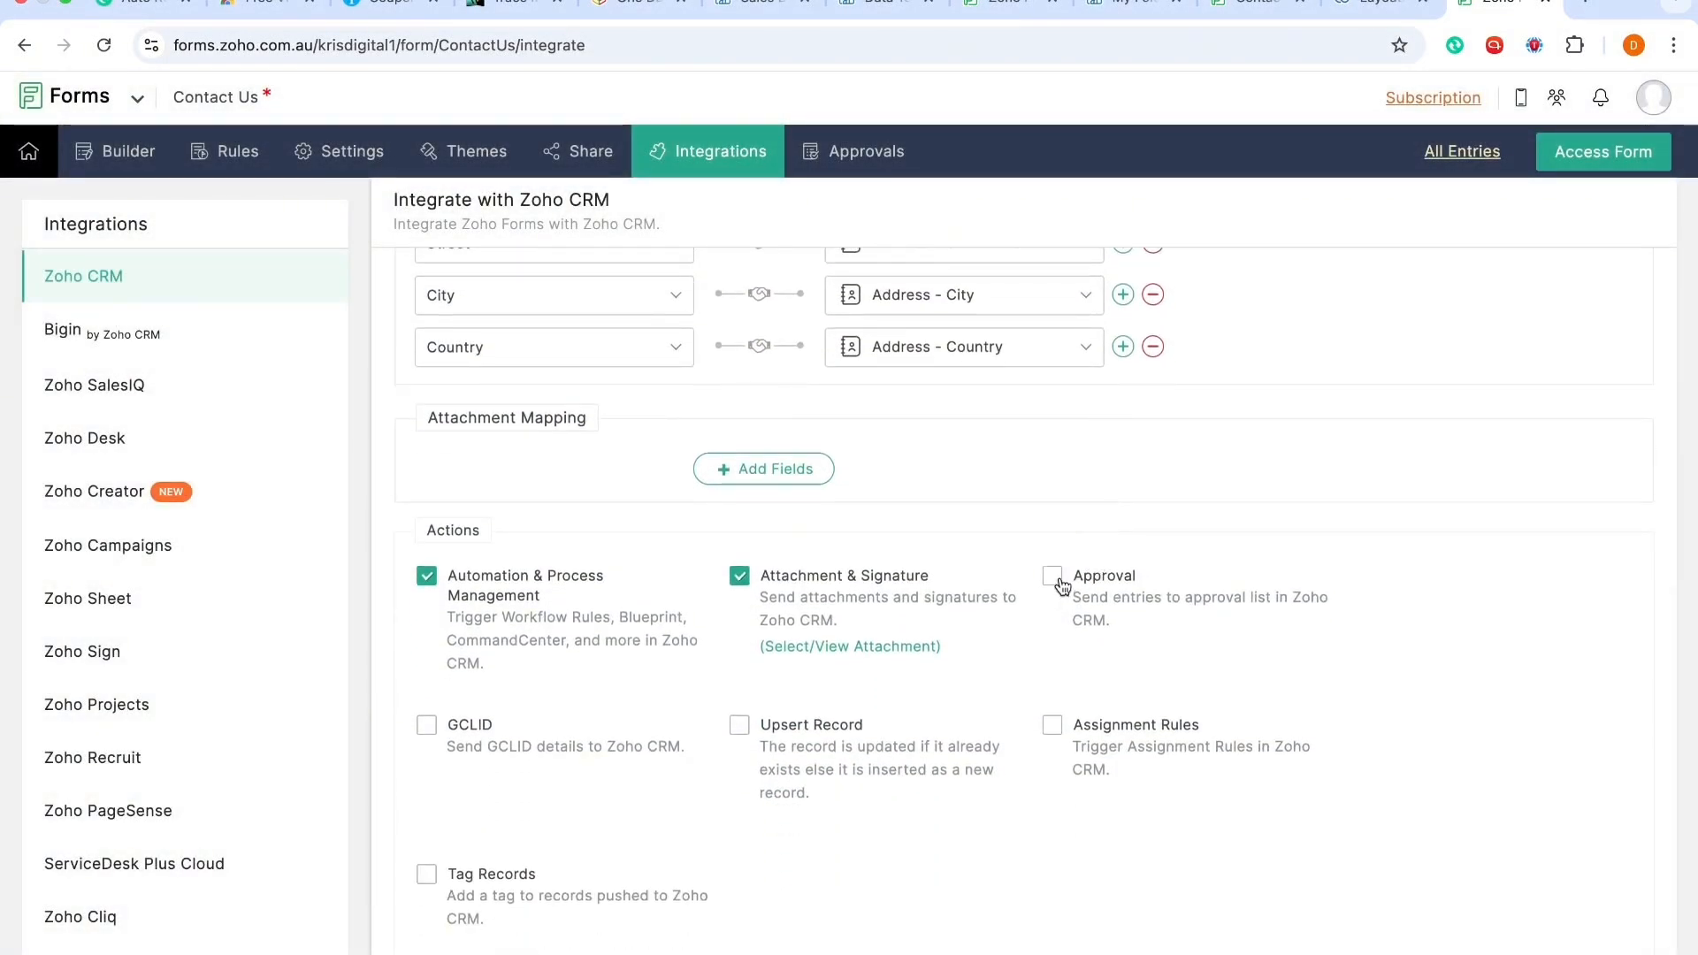
left_click(1058, 580)
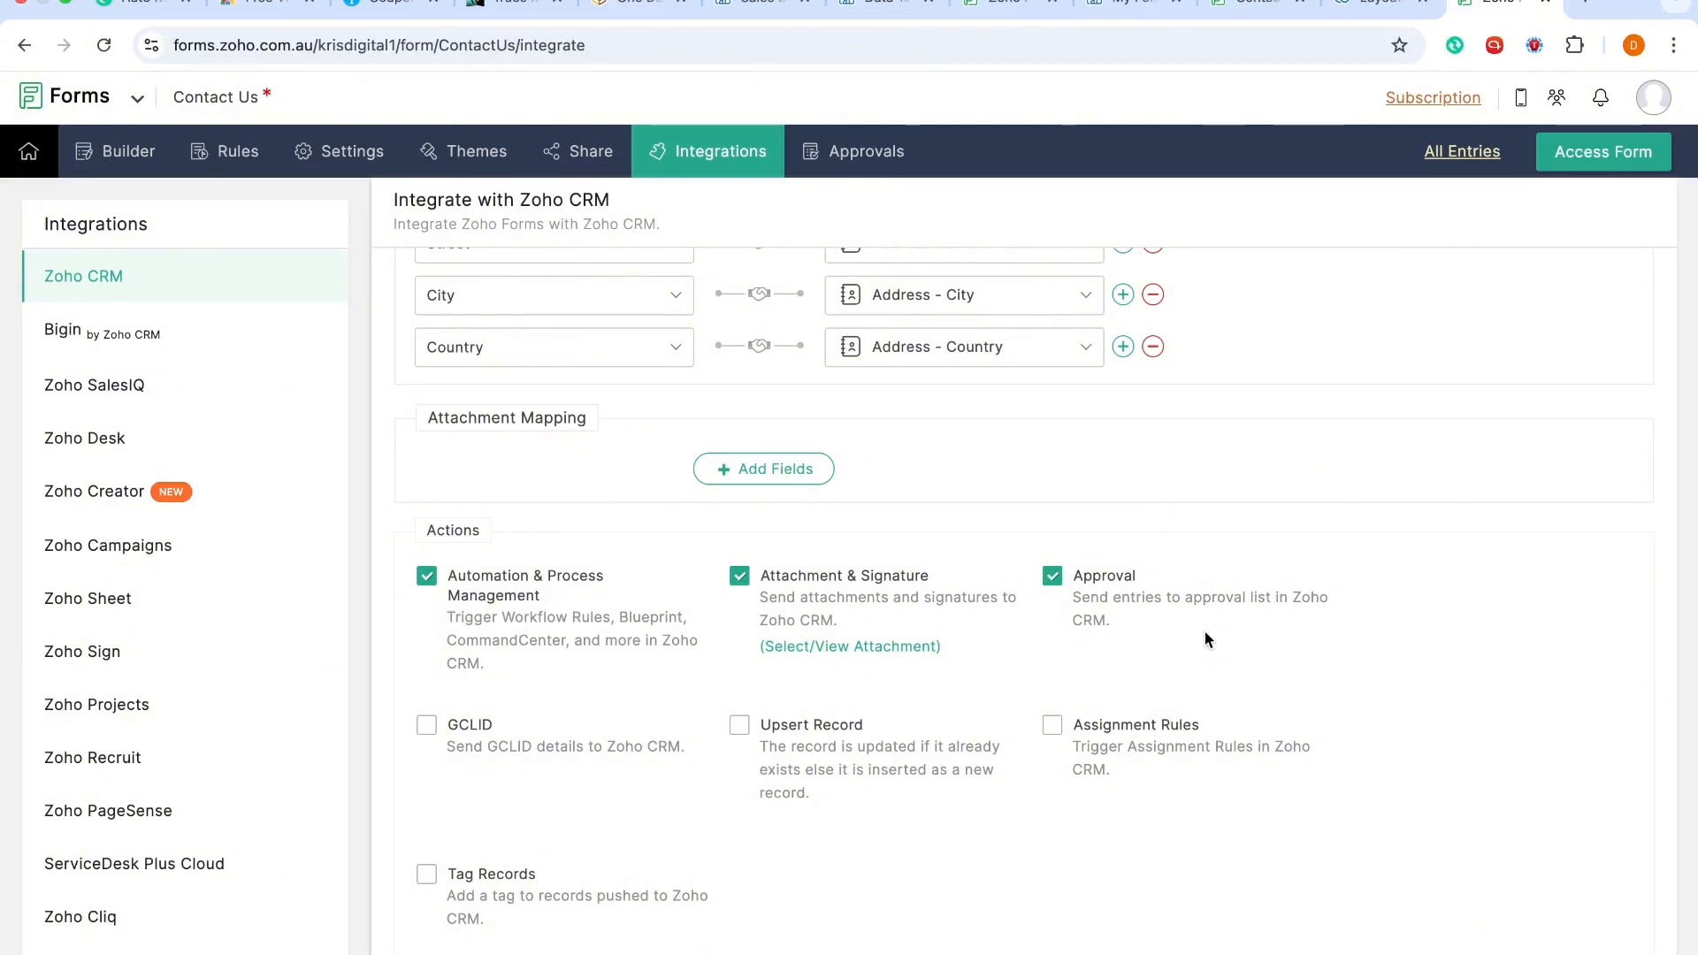
Step: Disable the Approval action
left_click(1052, 580)
scroll(1055, 588, "down", 2)
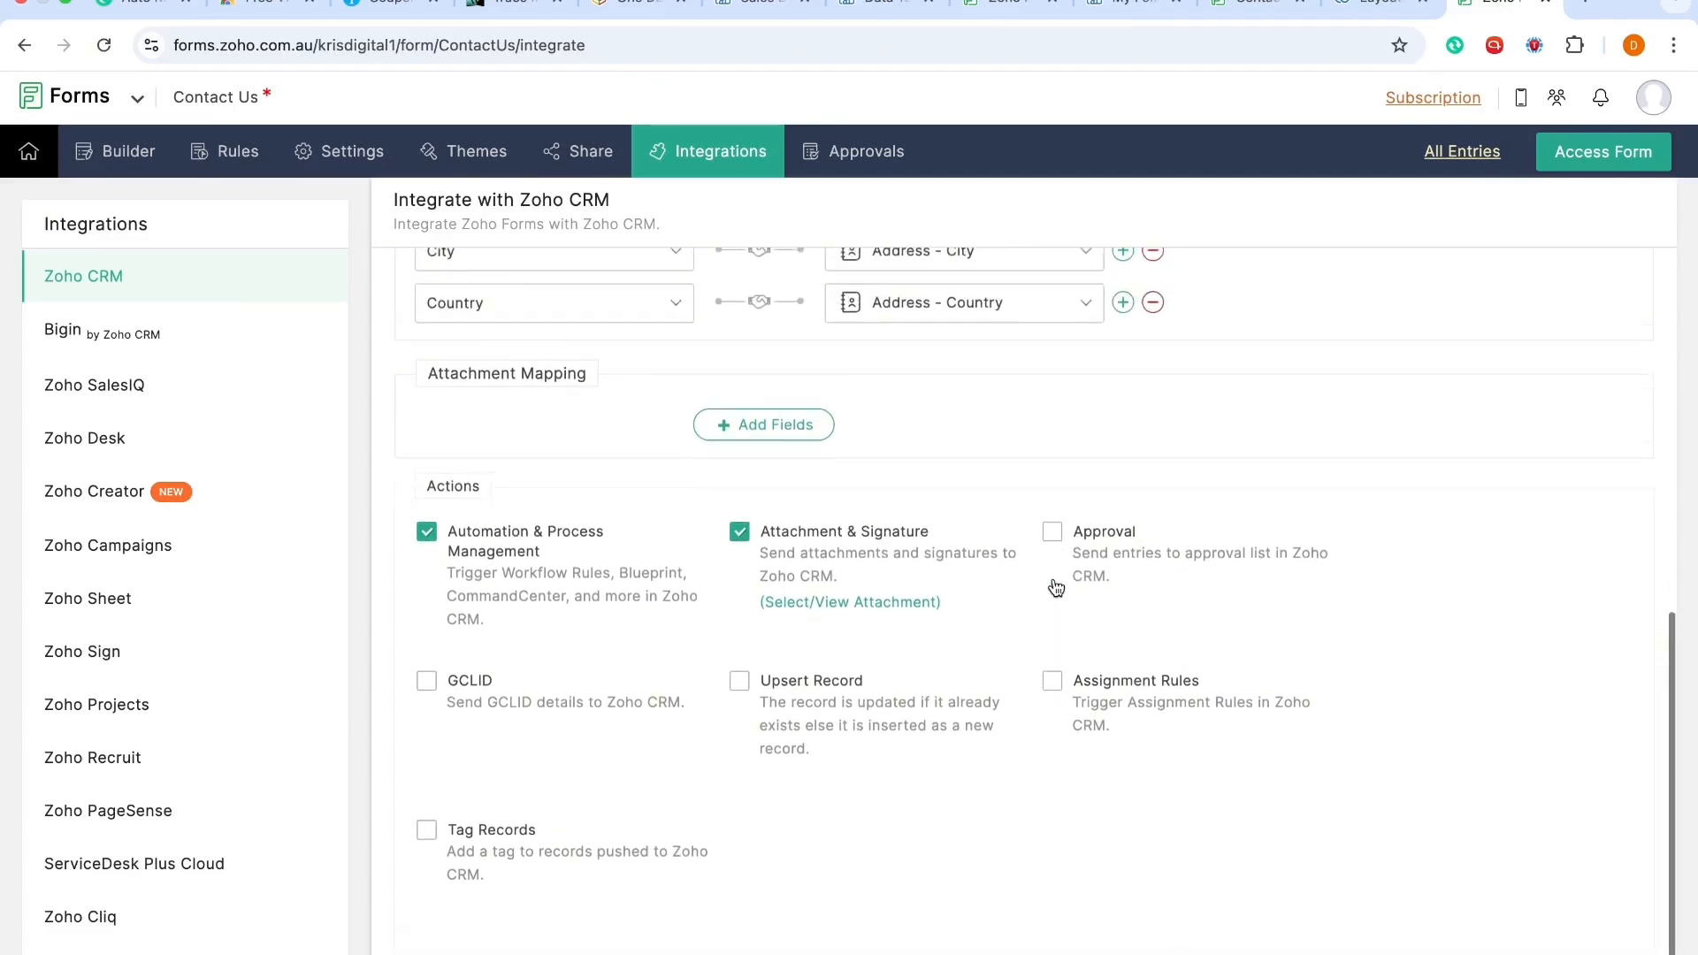
left_click(427, 775)
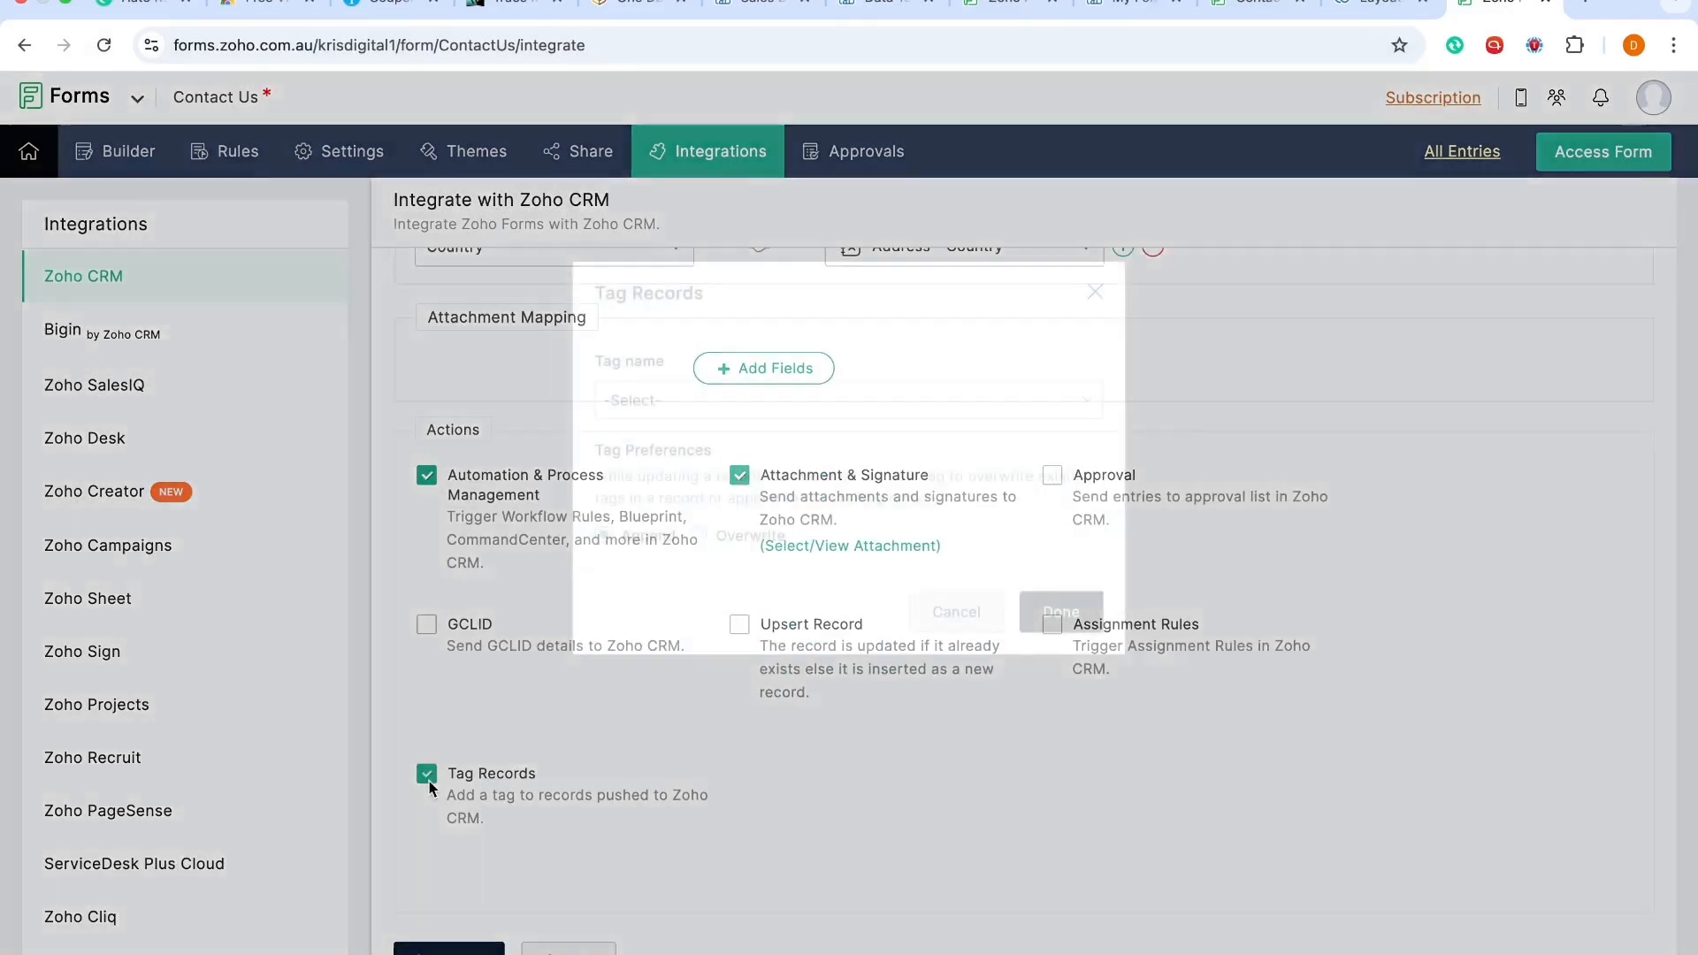
left_click(860, 414)
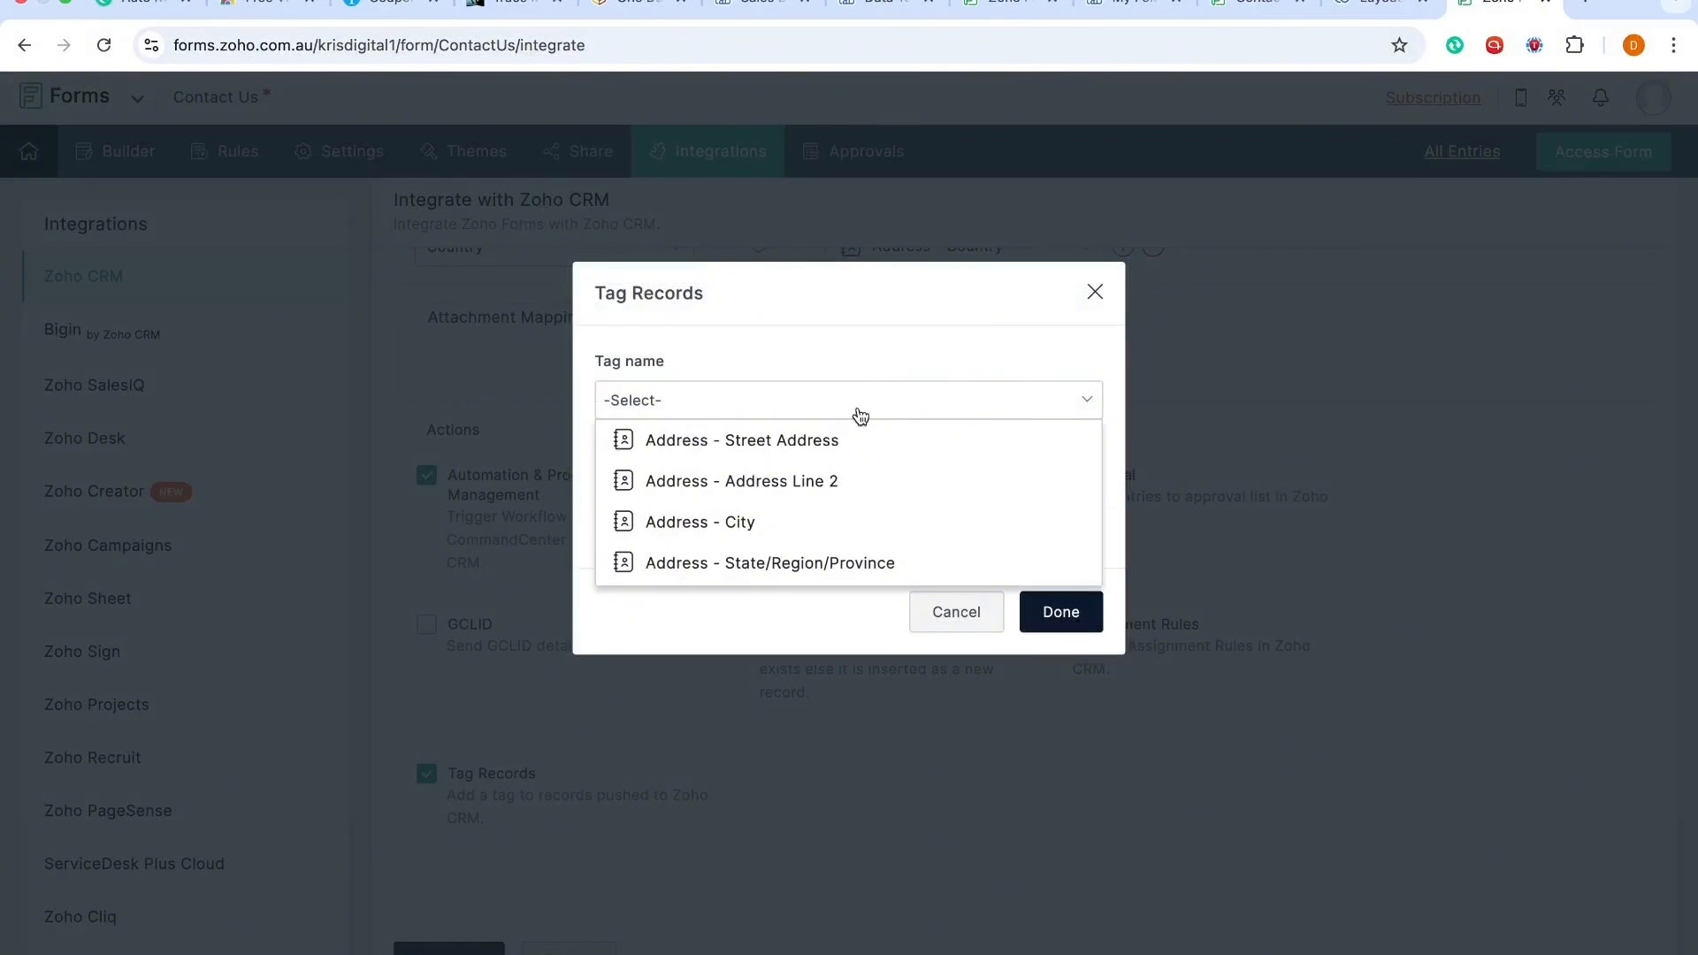
left_click(837, 370)
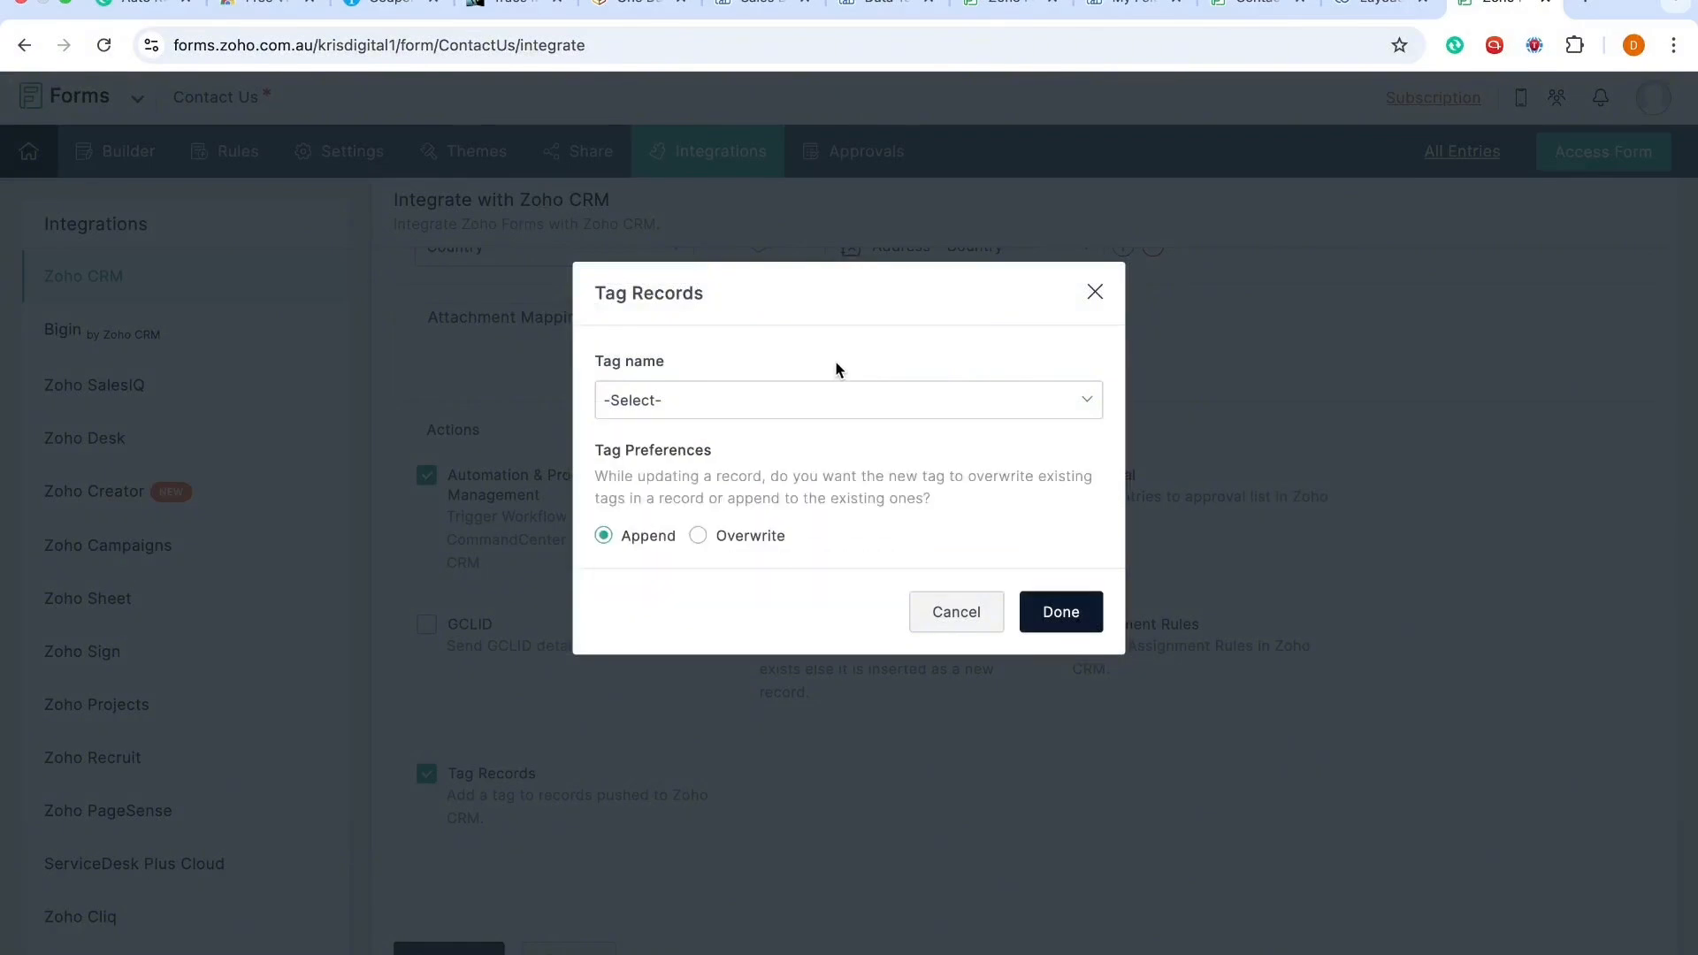
left_click(954, 612)
Step: Review the field mapping and action settings of the CRM integration
scroll(952, 630, "up", 10)
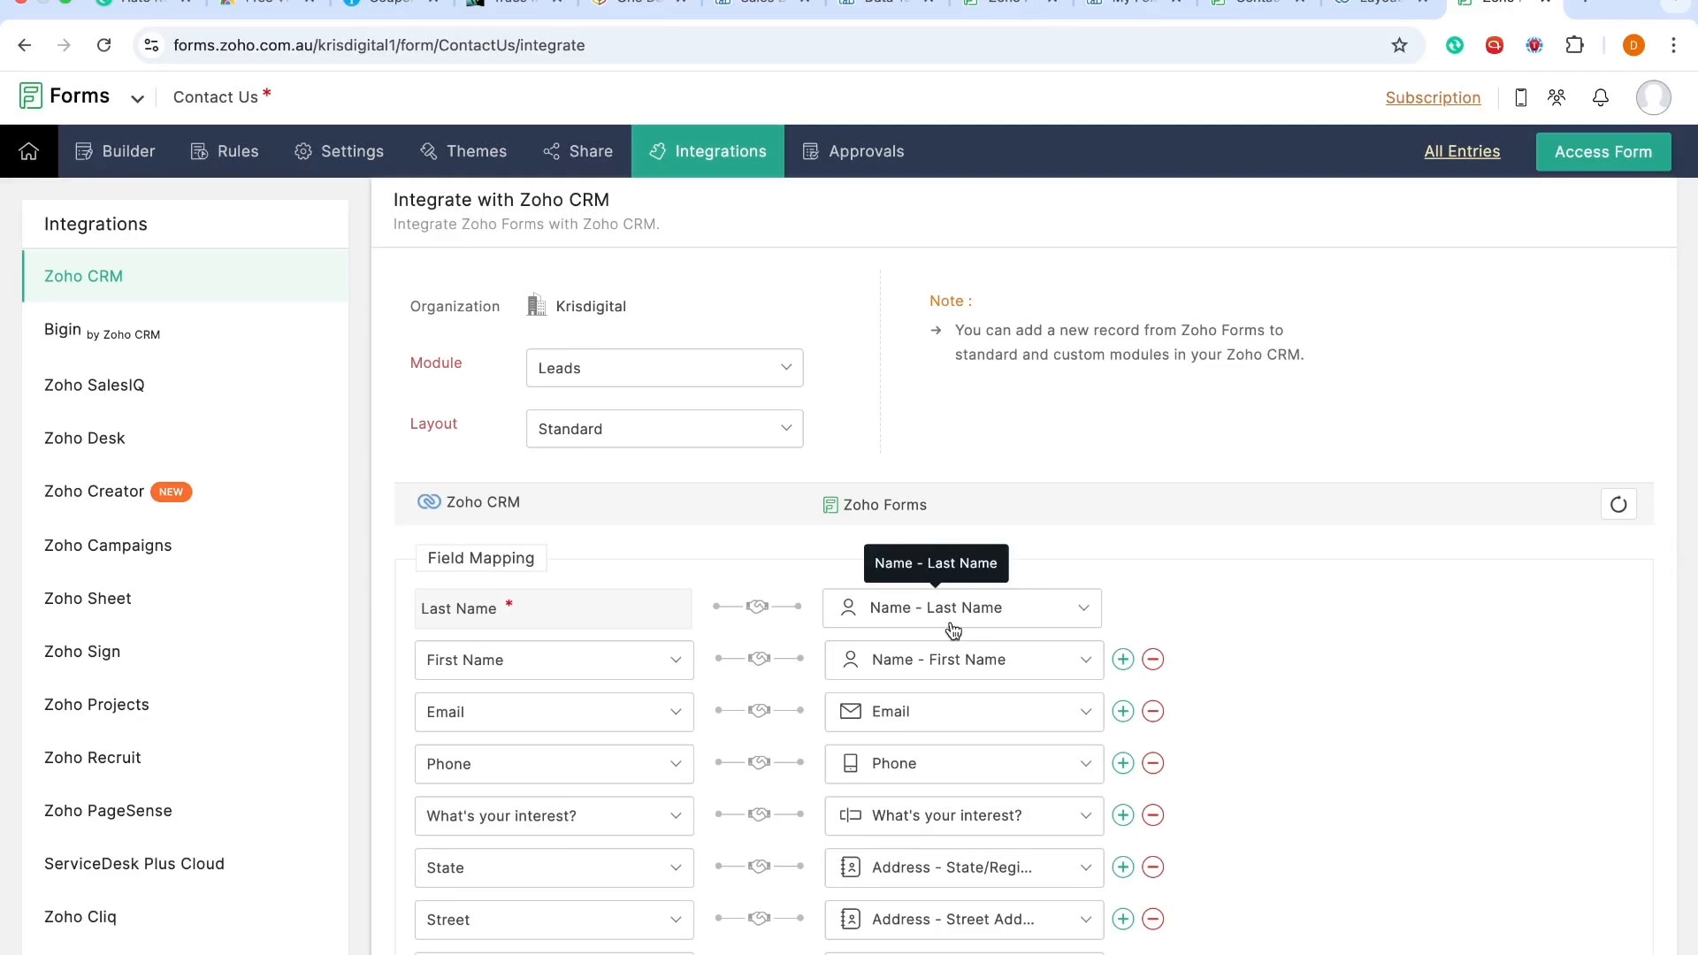
scroll(952, 630, "down", 10)
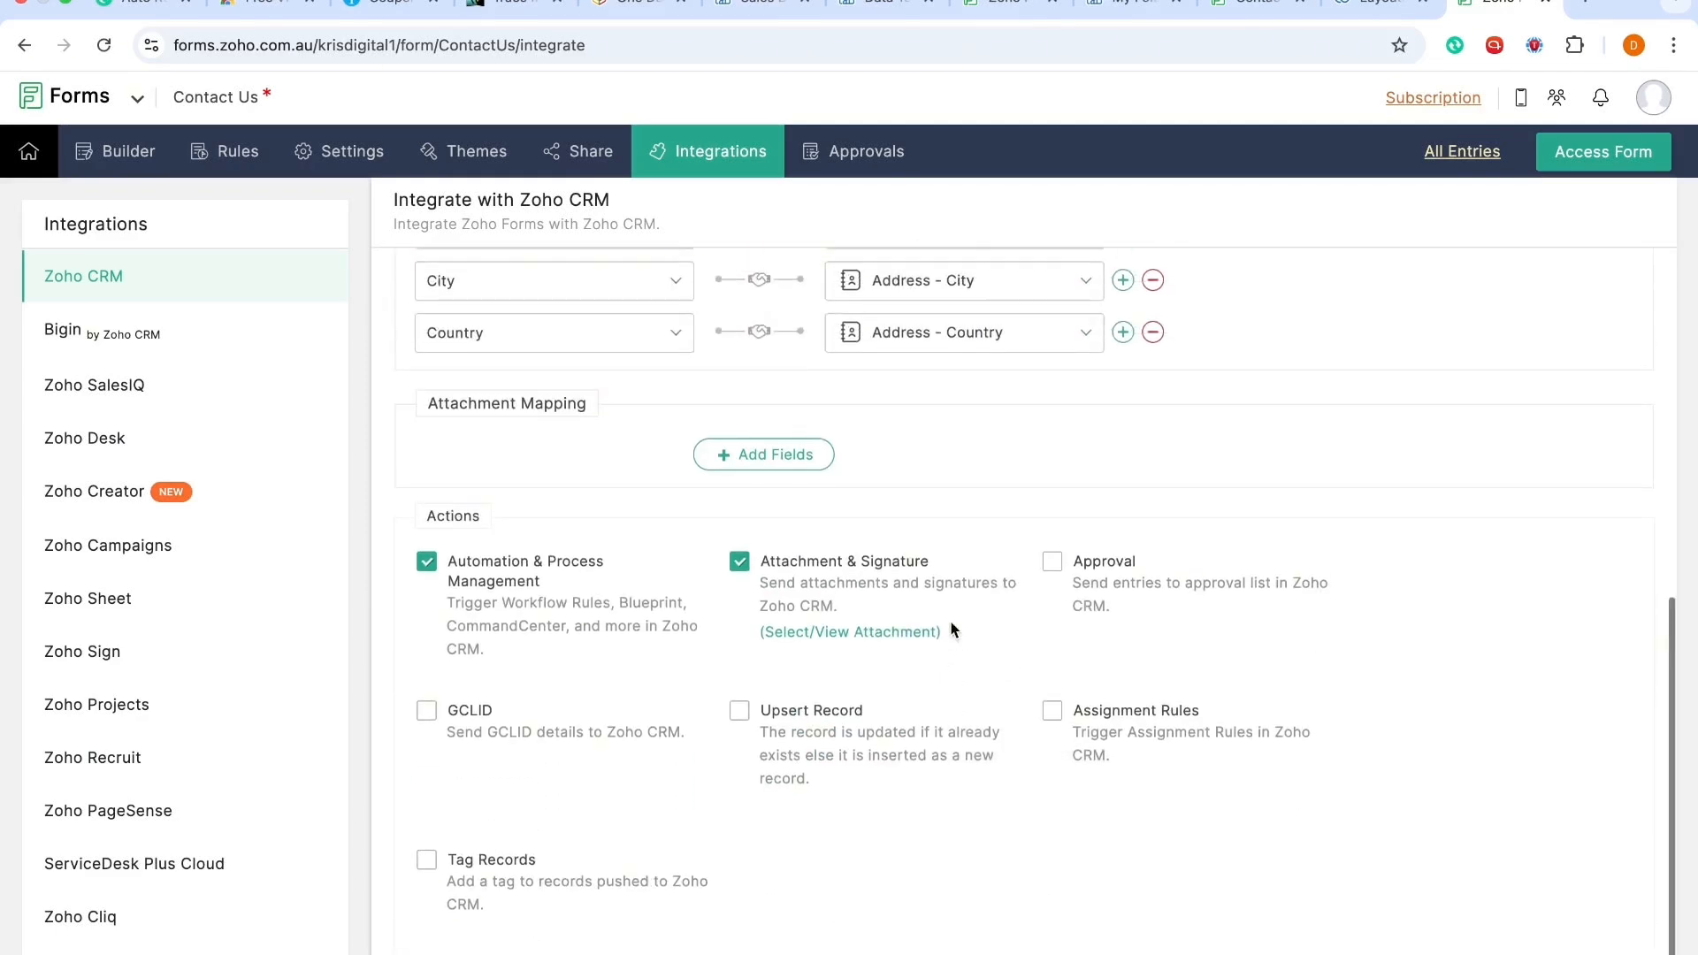
scroll(919, 623, "up", 6)
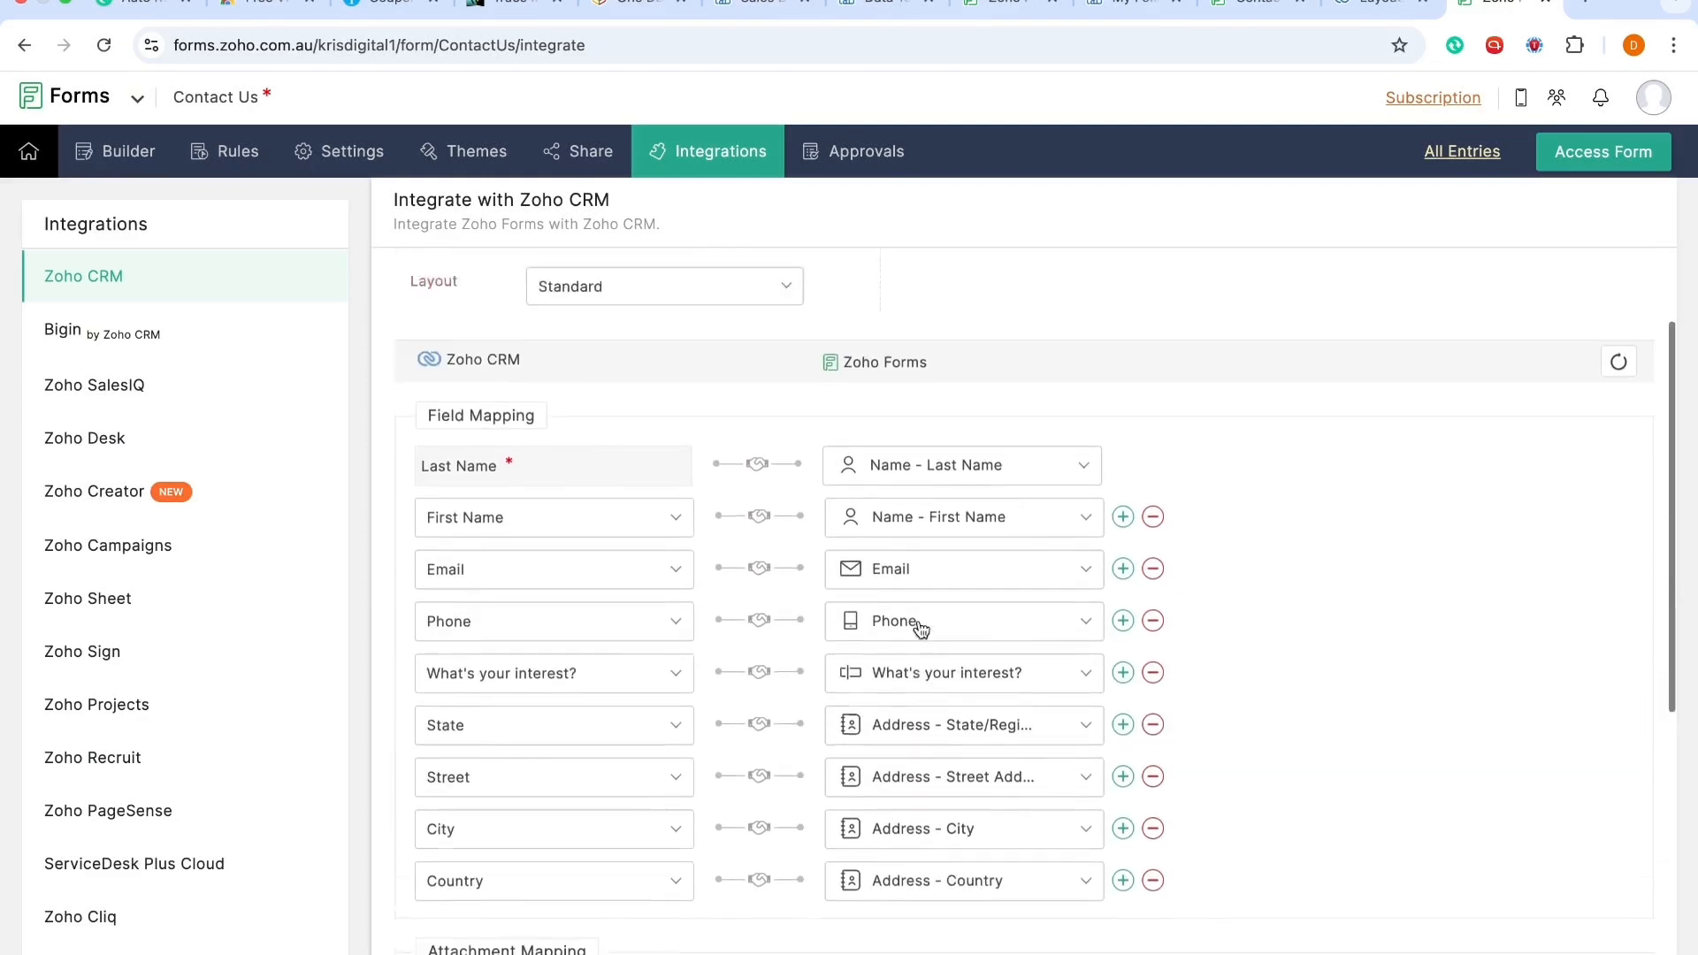
scroll(915, 623, "up", 2)
scroll(915, 623, "down", 8)
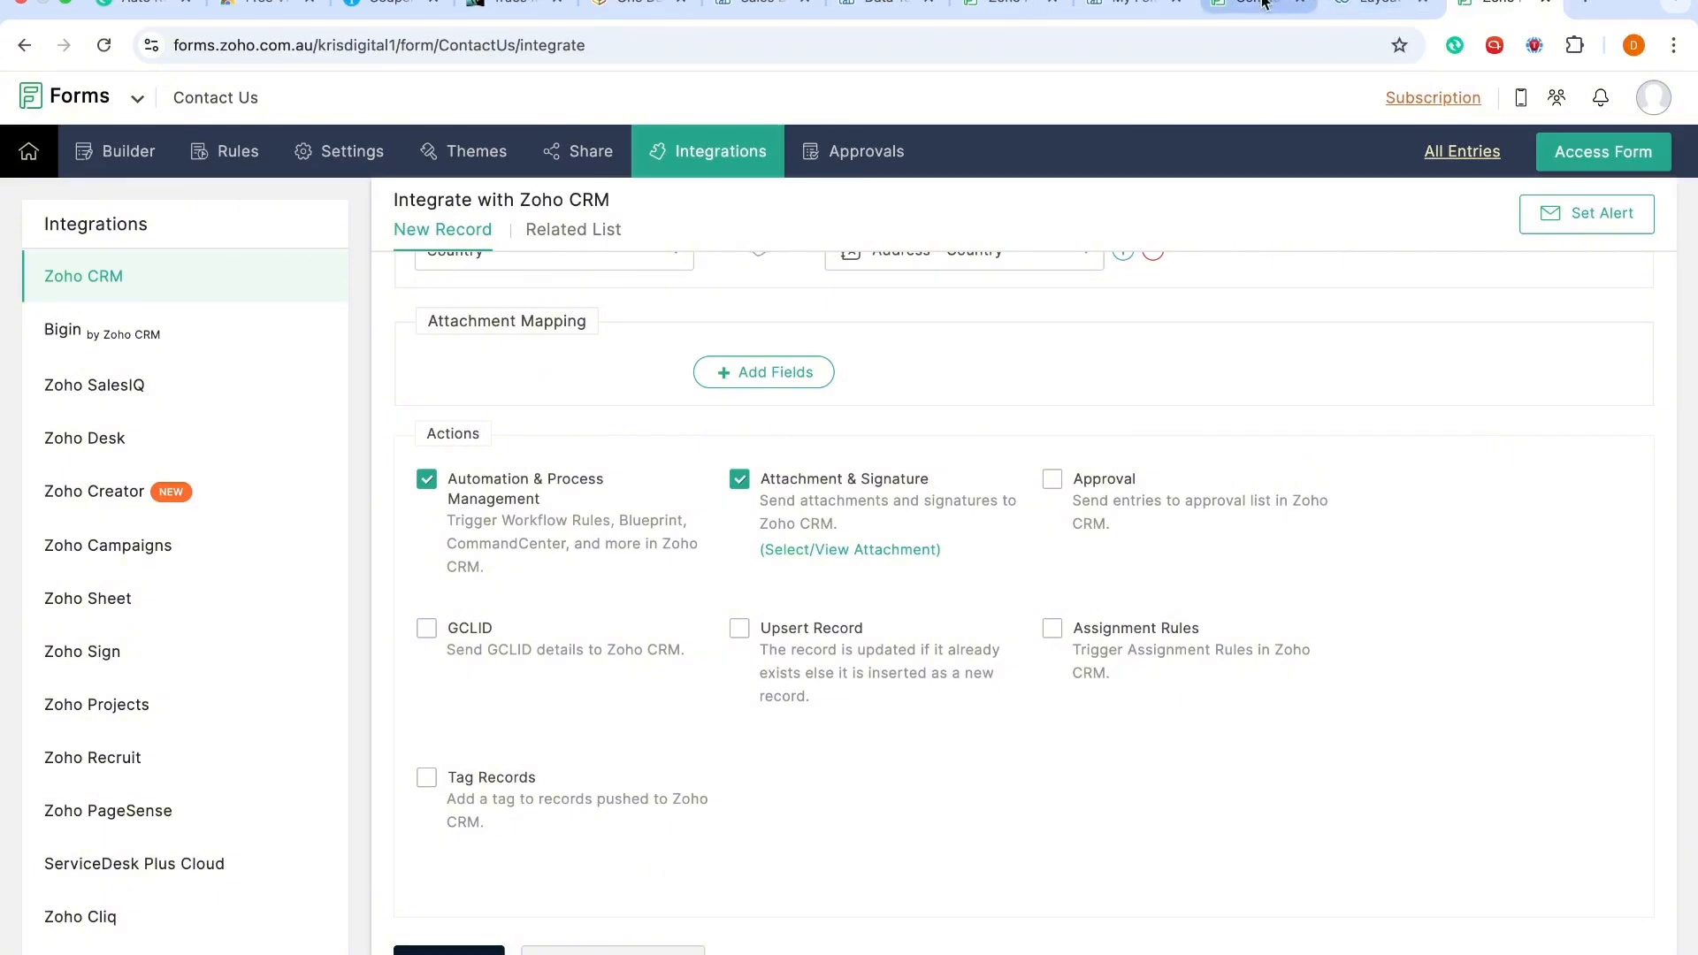
Step: Copy the form's public permalink and open it in a browser window under another Chrome profile
left_click(988, 5)
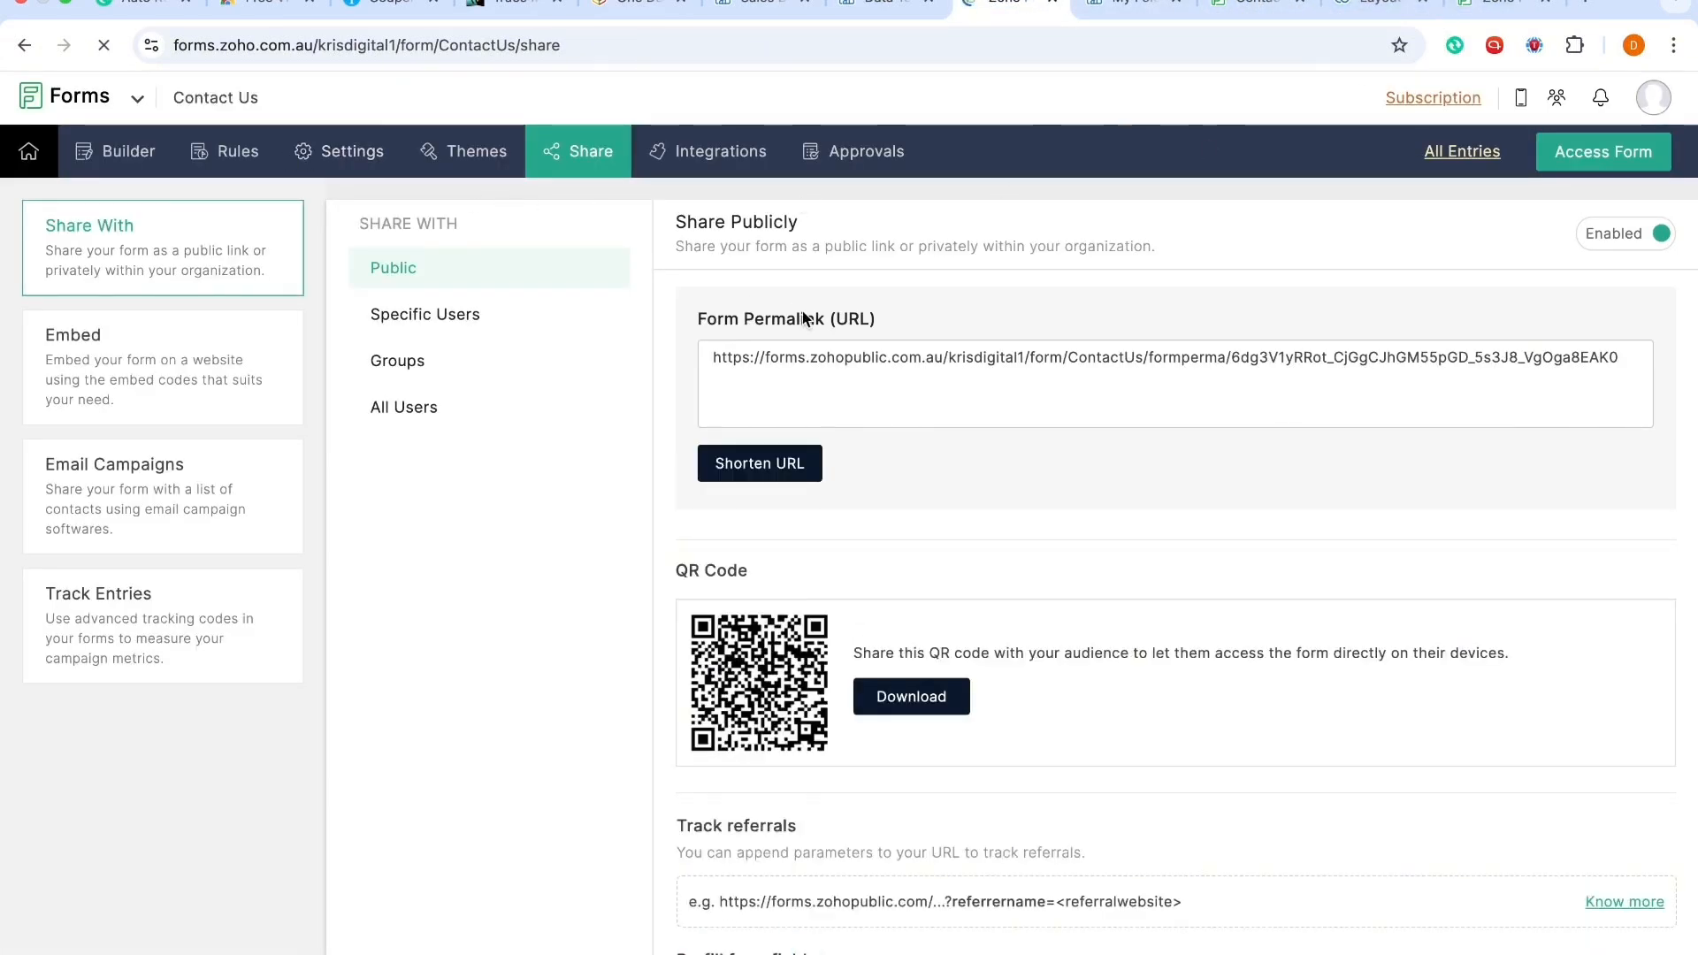
left_click(841, 352)
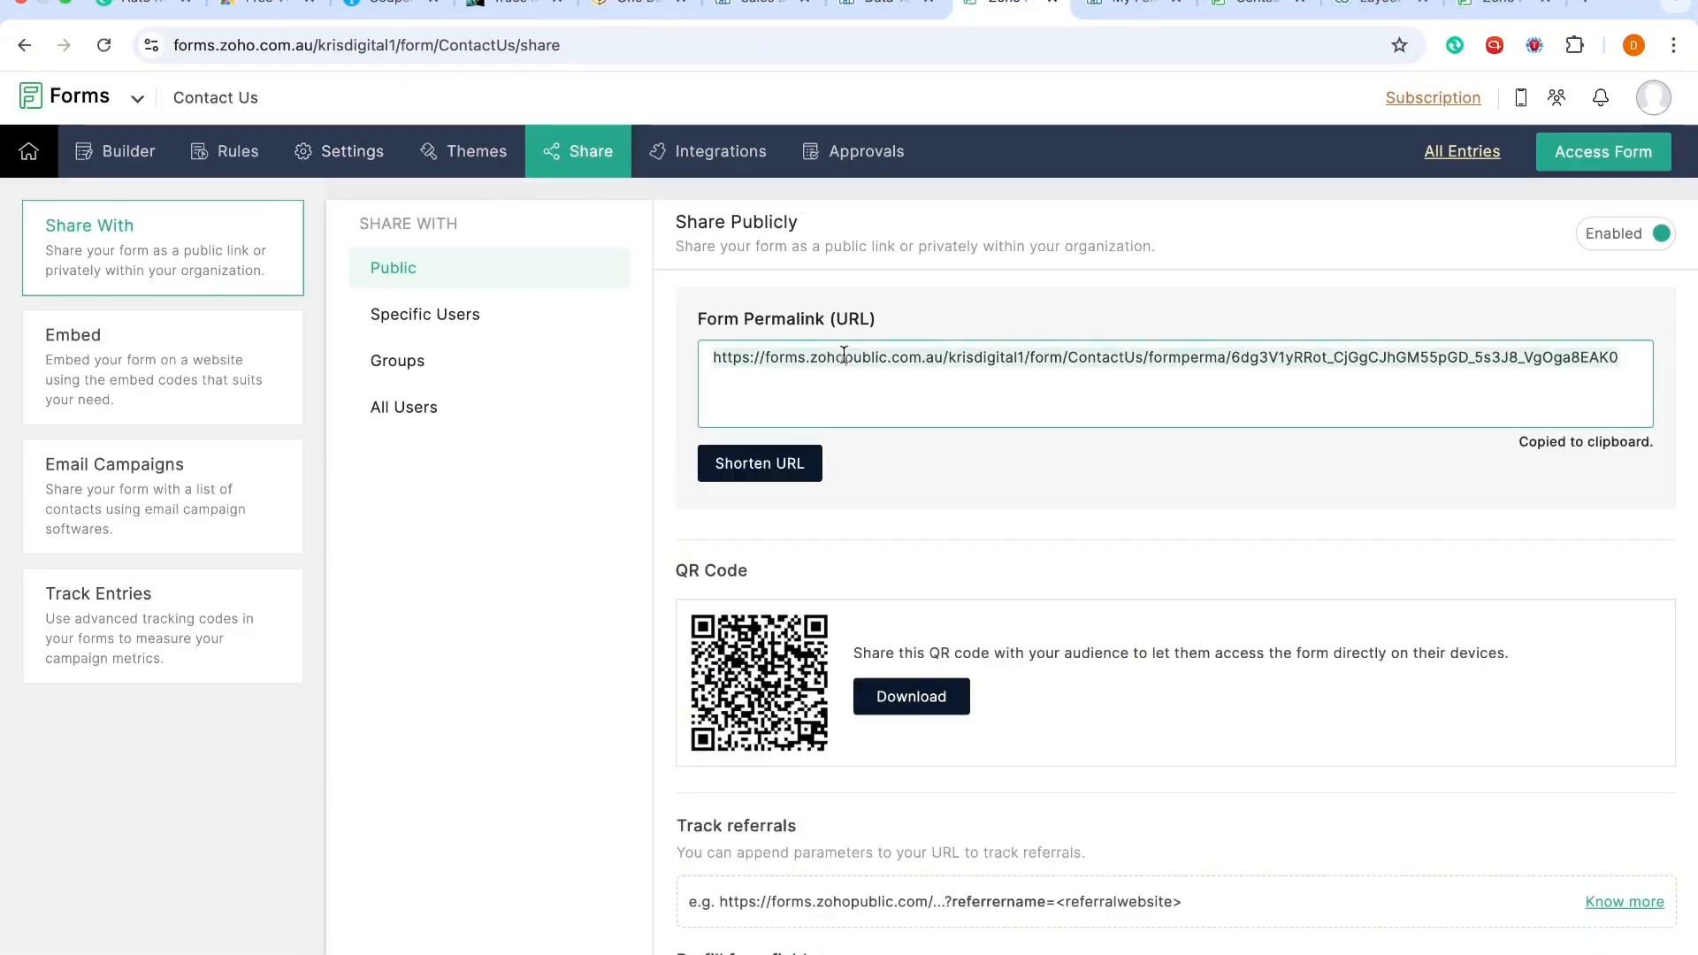
left_click(1633, 45)
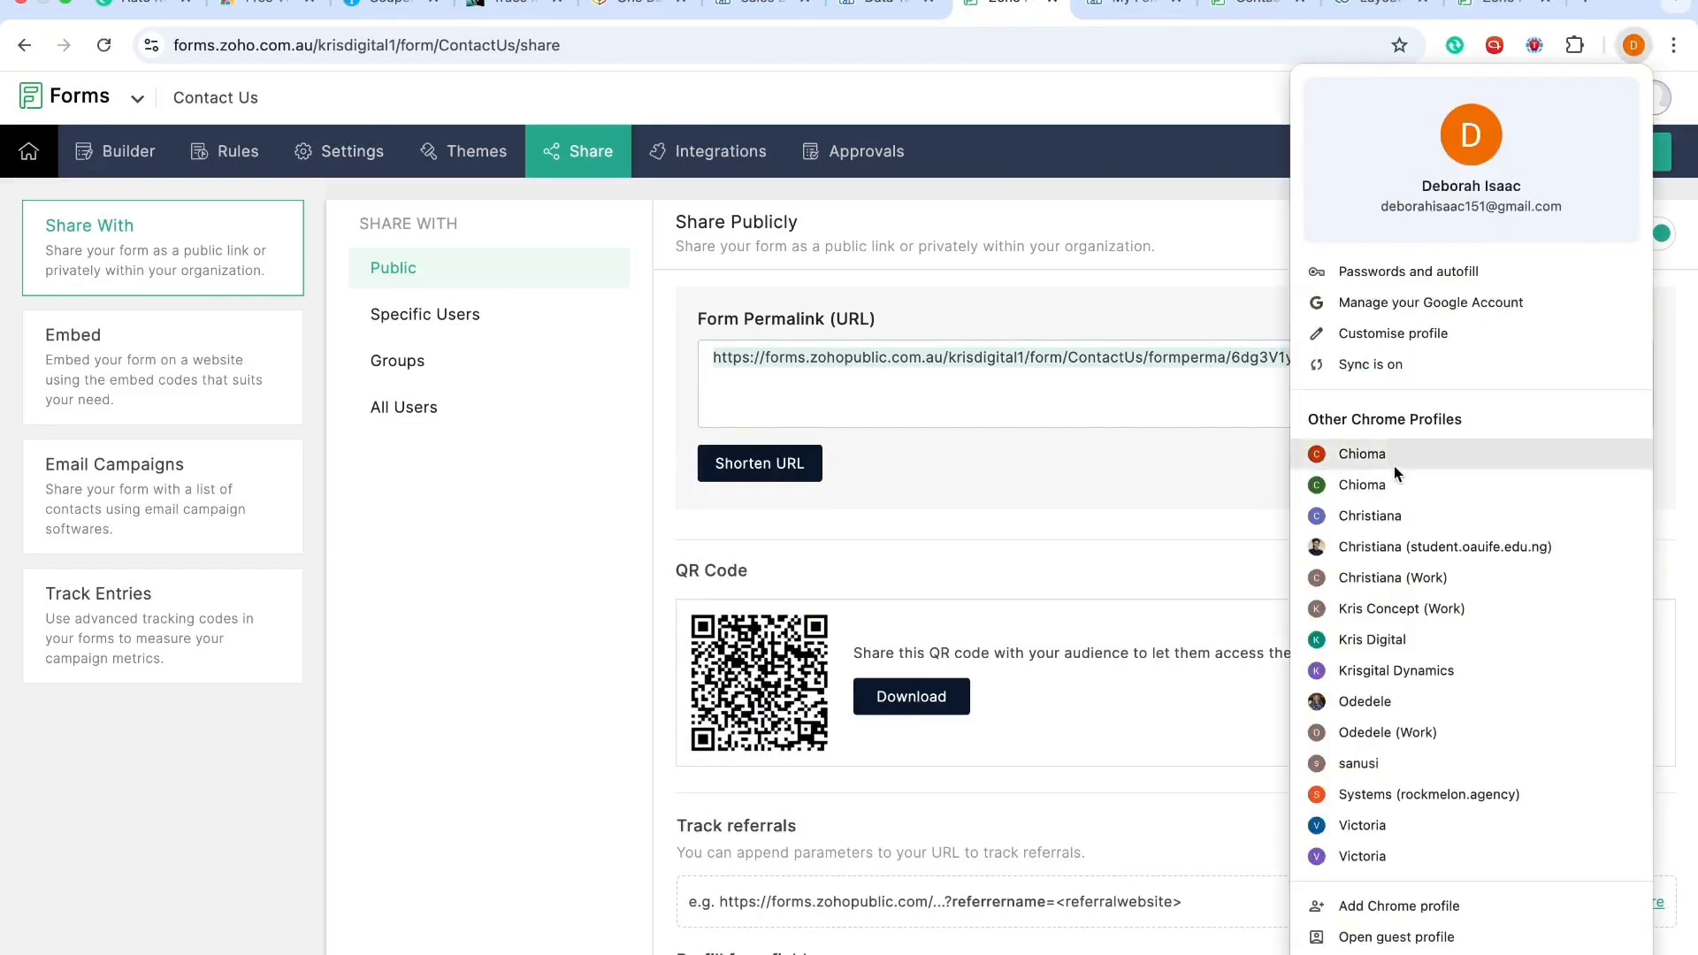
left_click(1362, 455)
key("super+v")
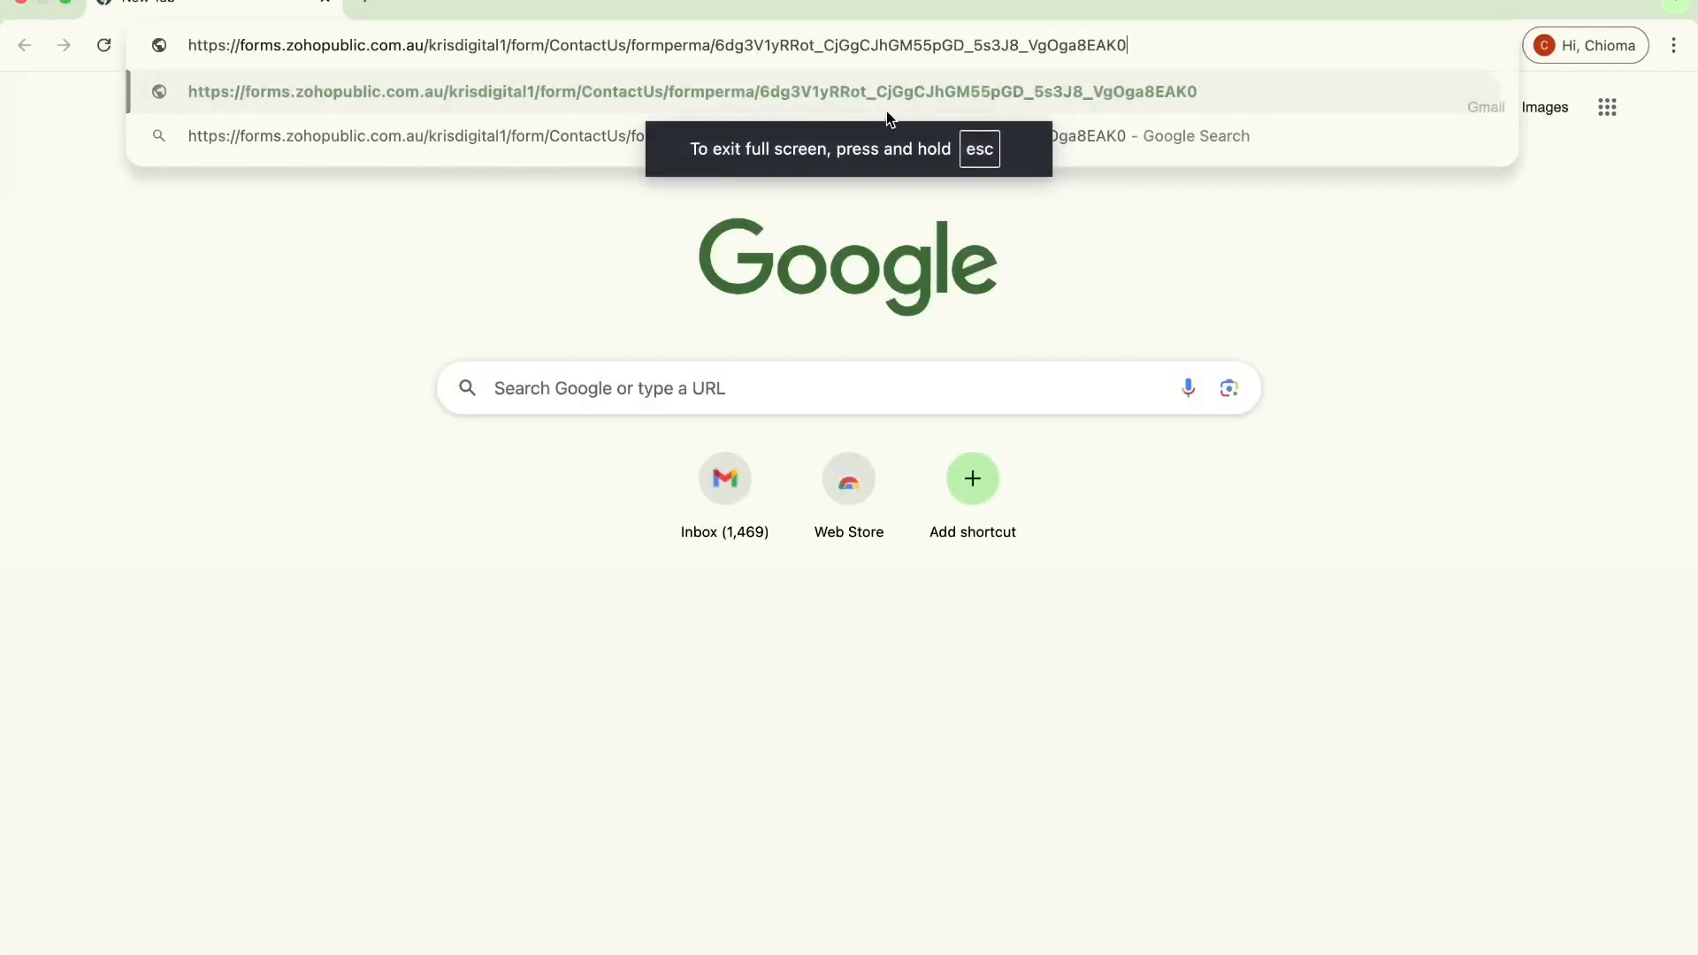
key("Return")
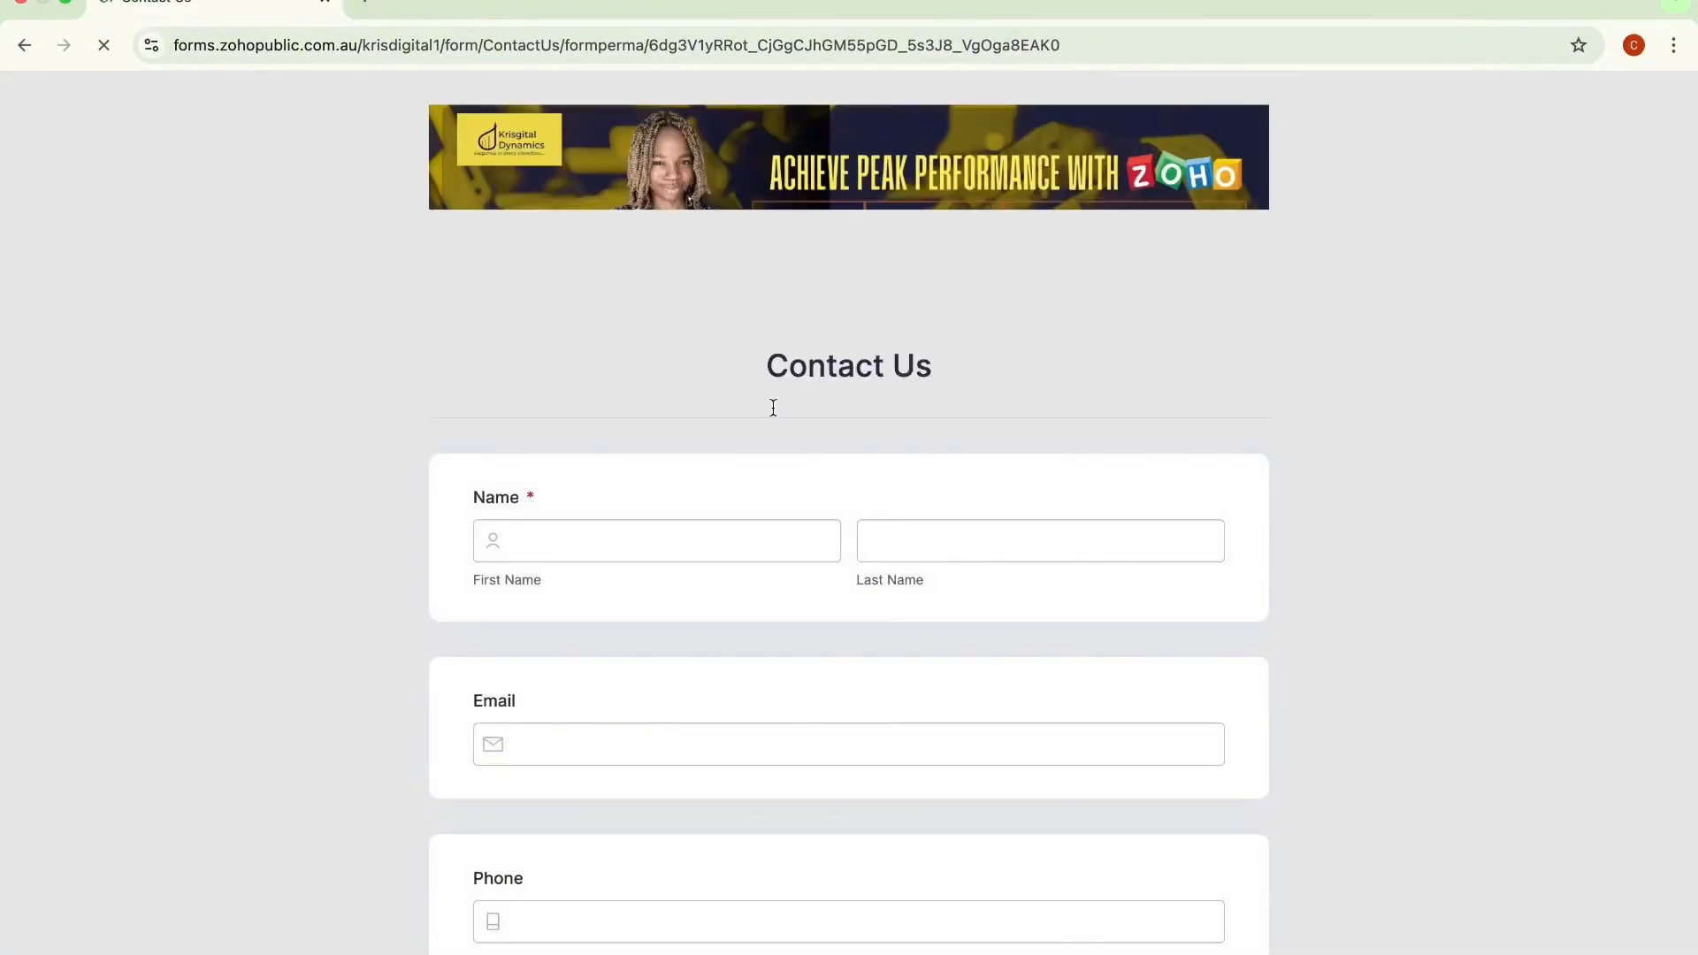
Step: Fill in a test first and last name and the contact's e-mail address on the Contact Us form
left_click(709, 533)
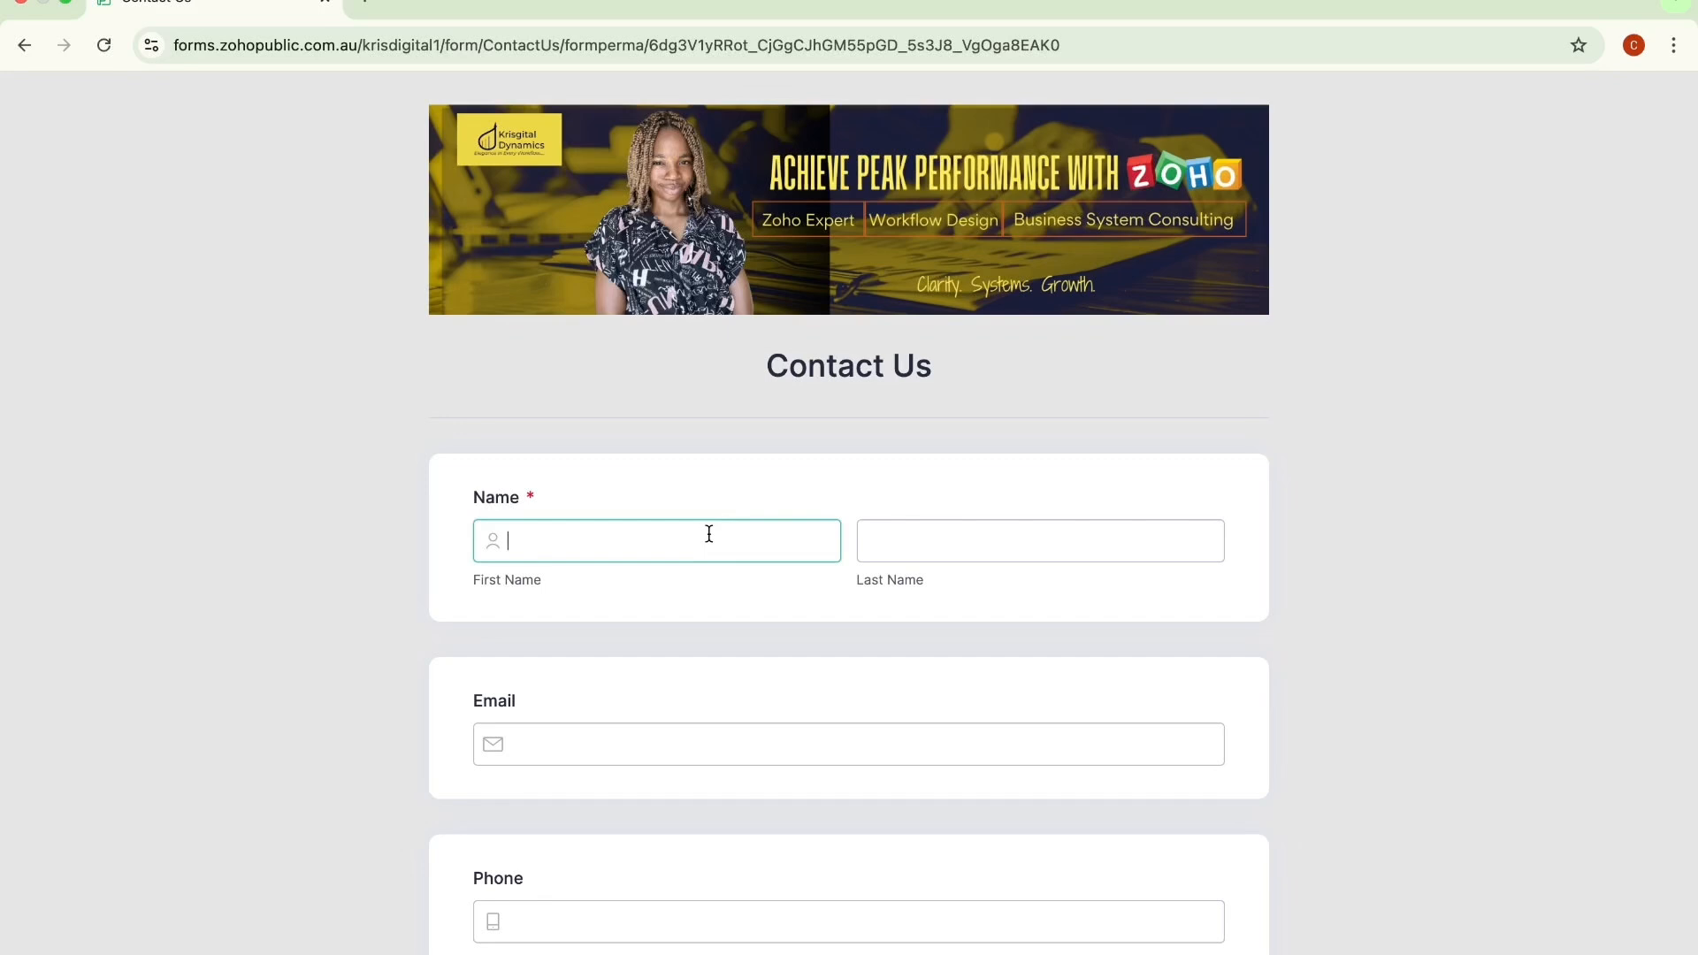
type("Kris")
left_click(949, 533)
type("Test")
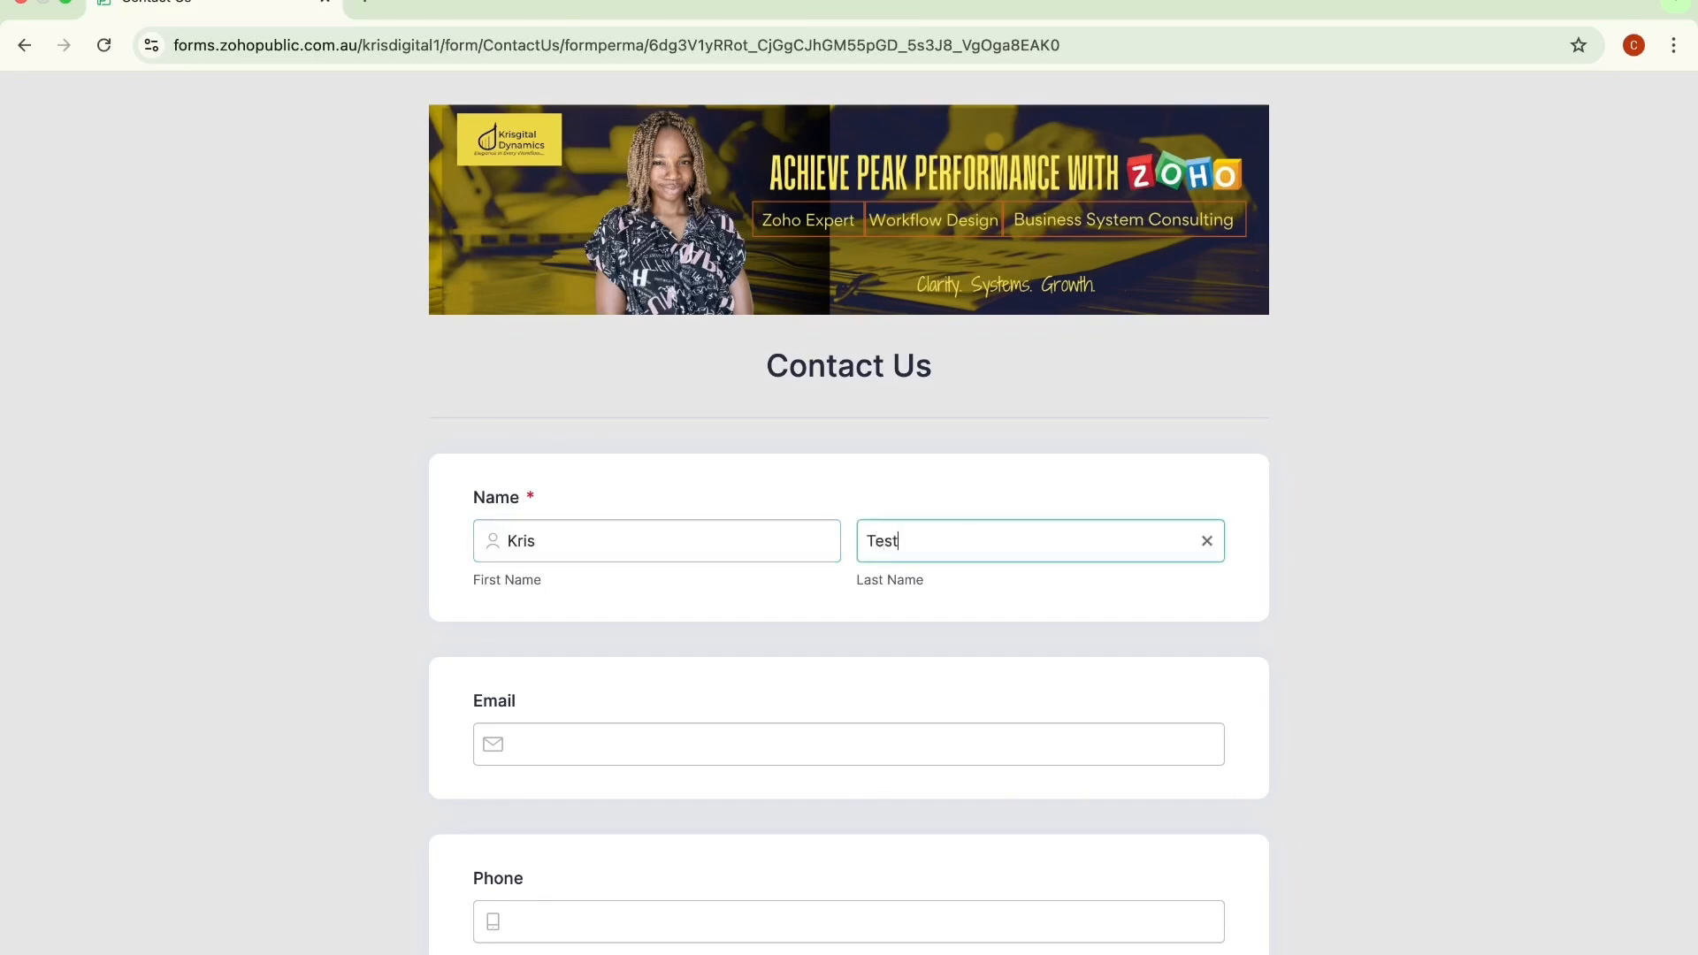
left_click(809, 738)
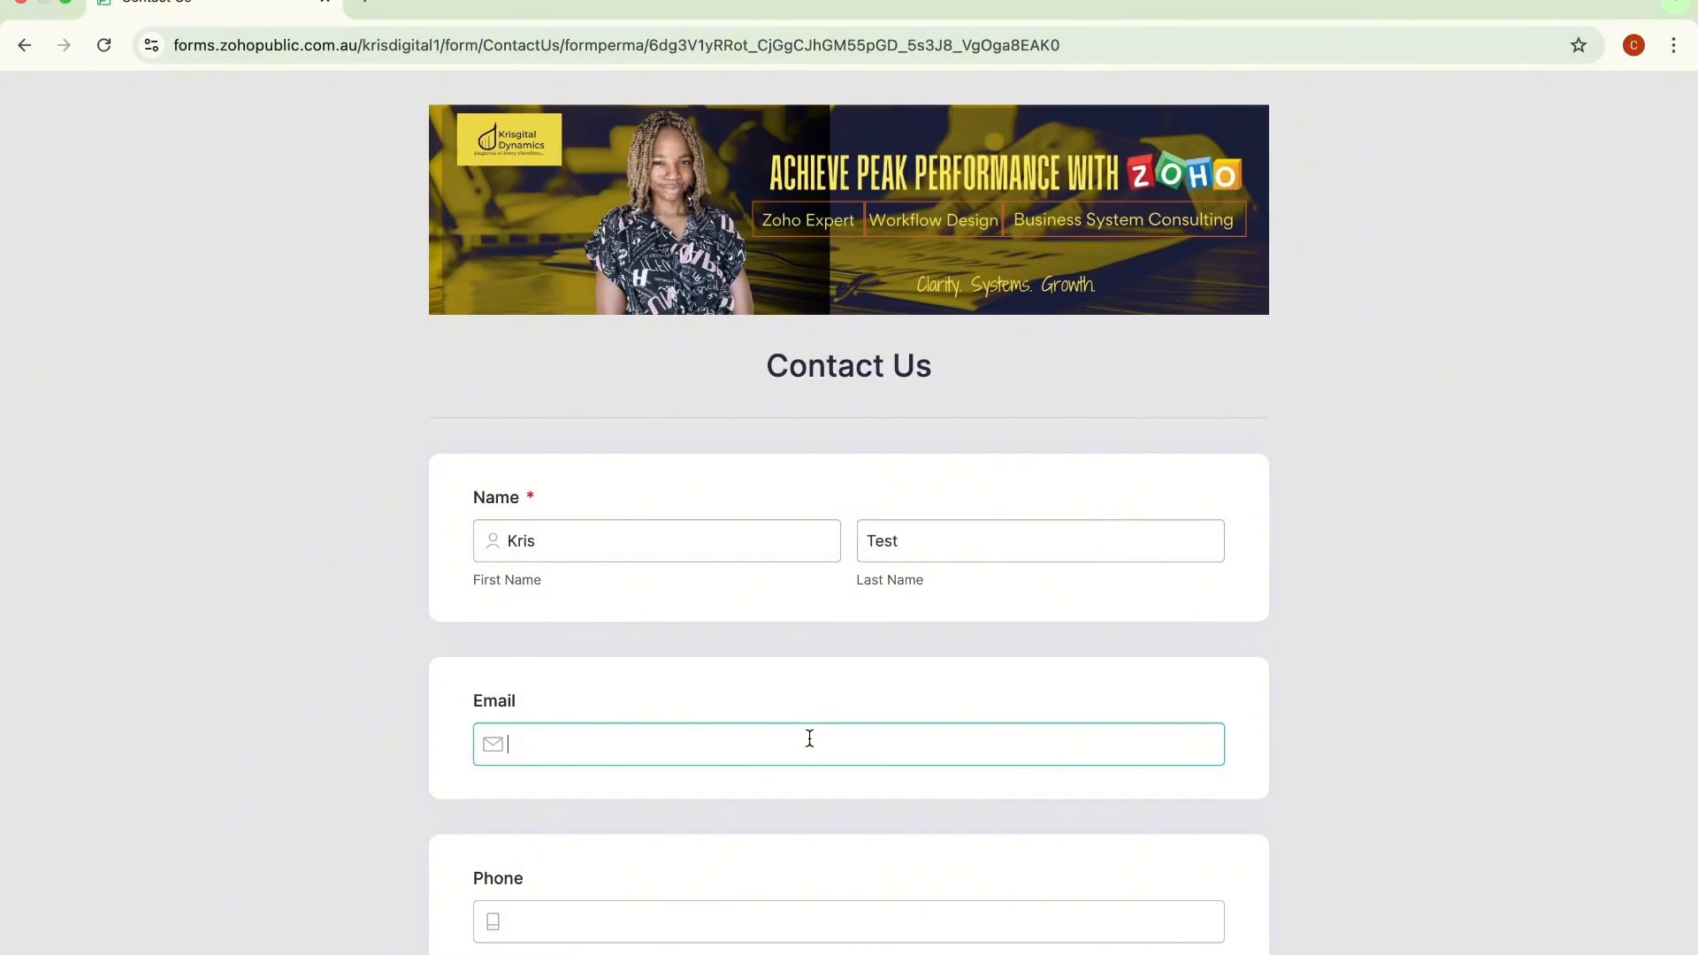
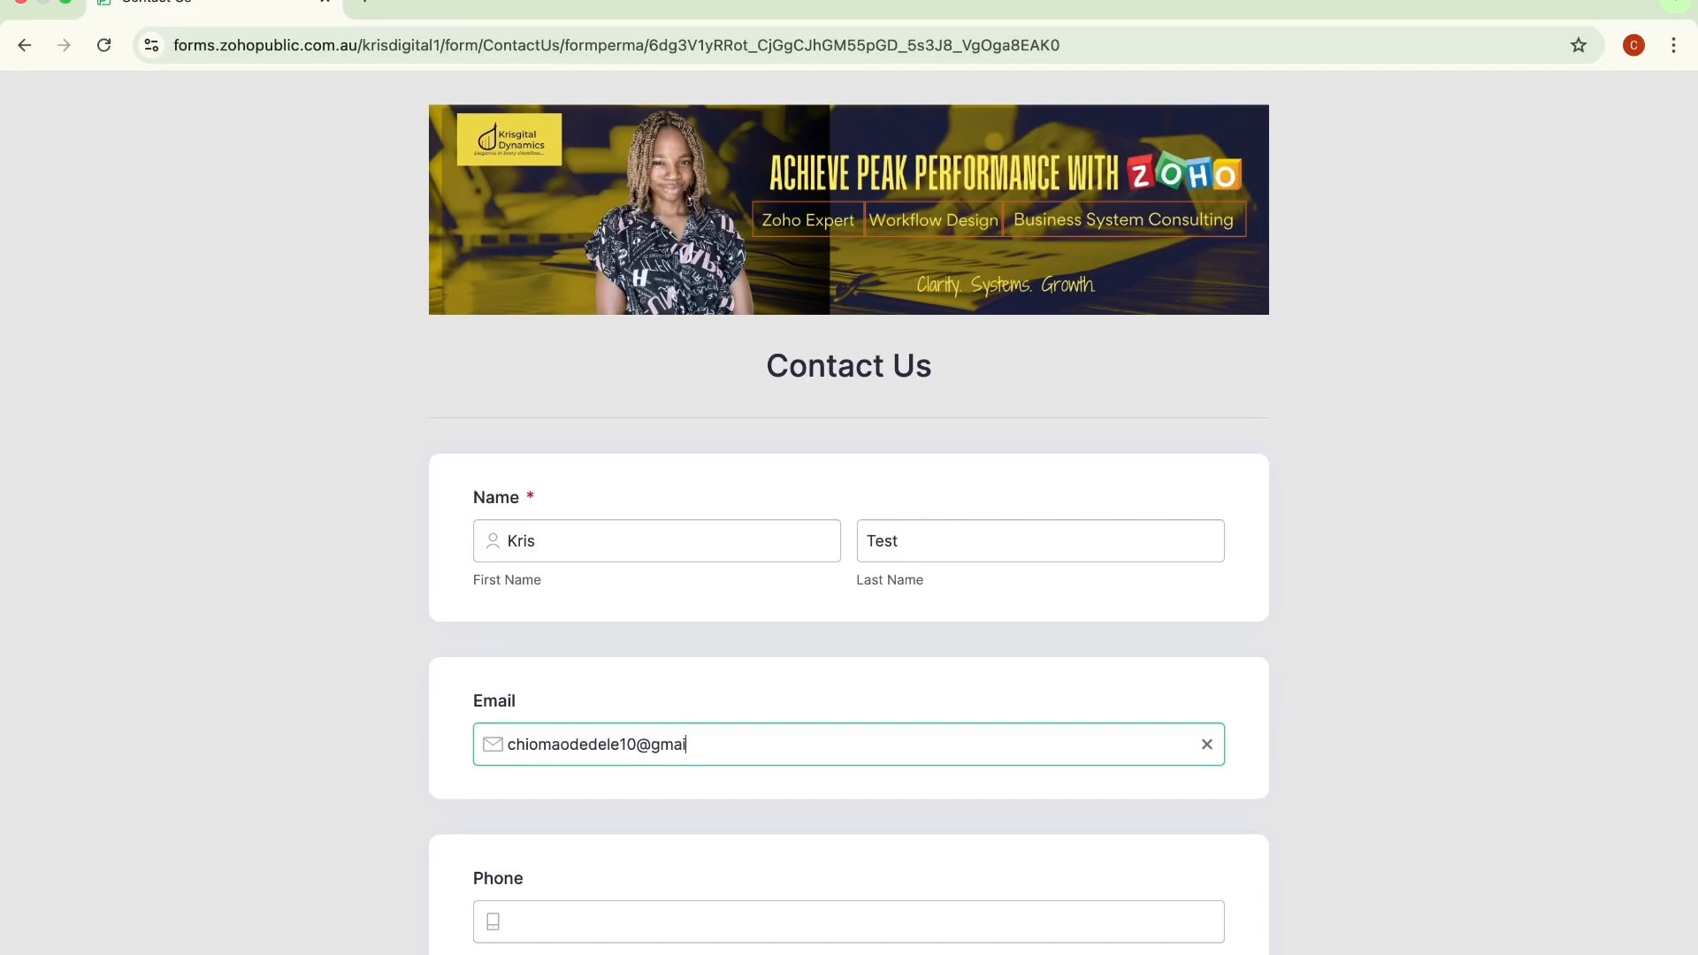
Step: Enter the contact's phone number in the Phone field
scroll(850, 840, "down", 3)
left_click(751, 665)
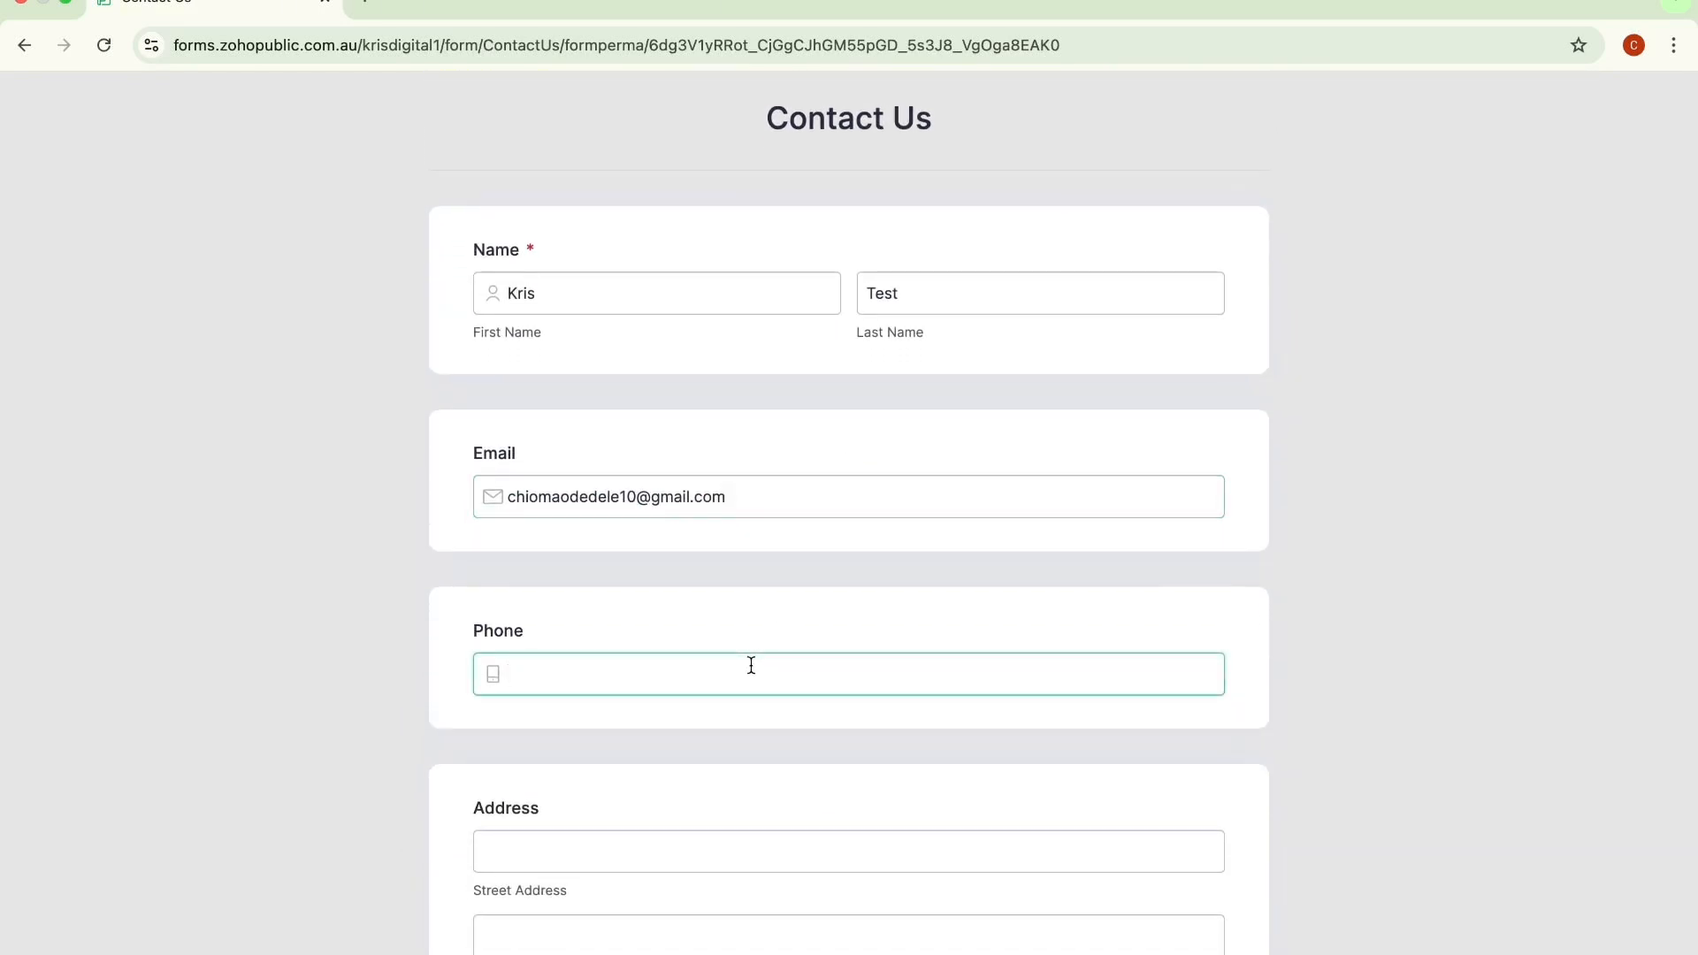
type("90")
key("BackSpace")
scroll(769, 641, "down", 3)
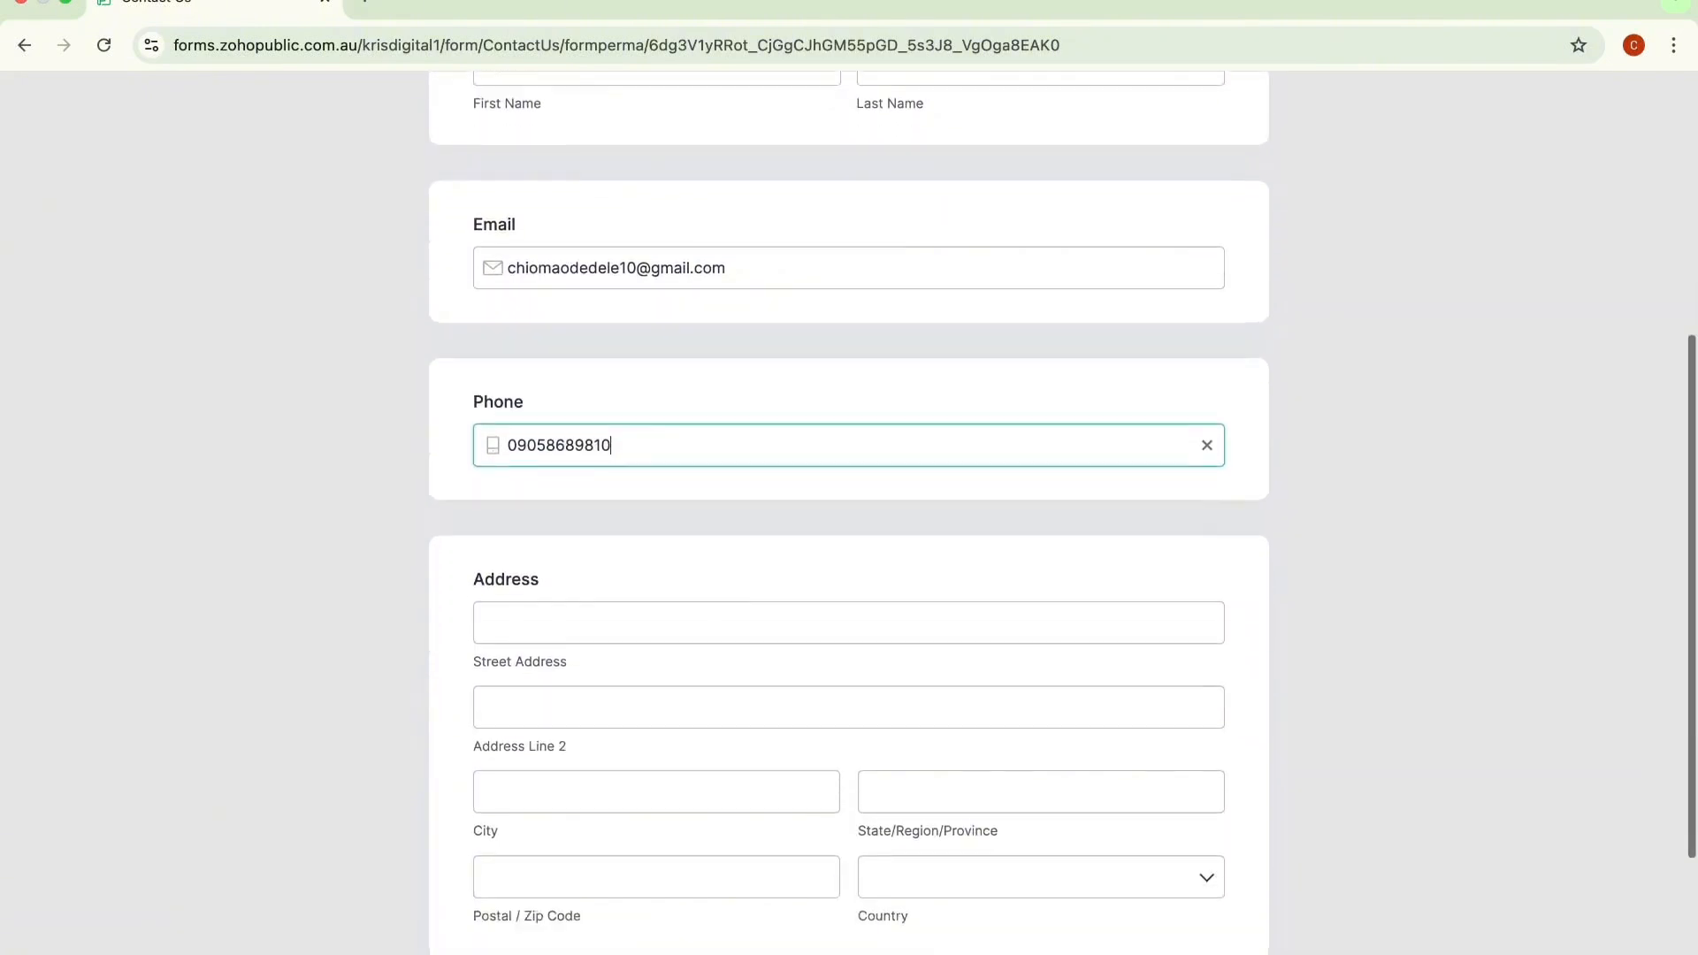
Step: Enter Test Address as the street address
left_click(691, 581)
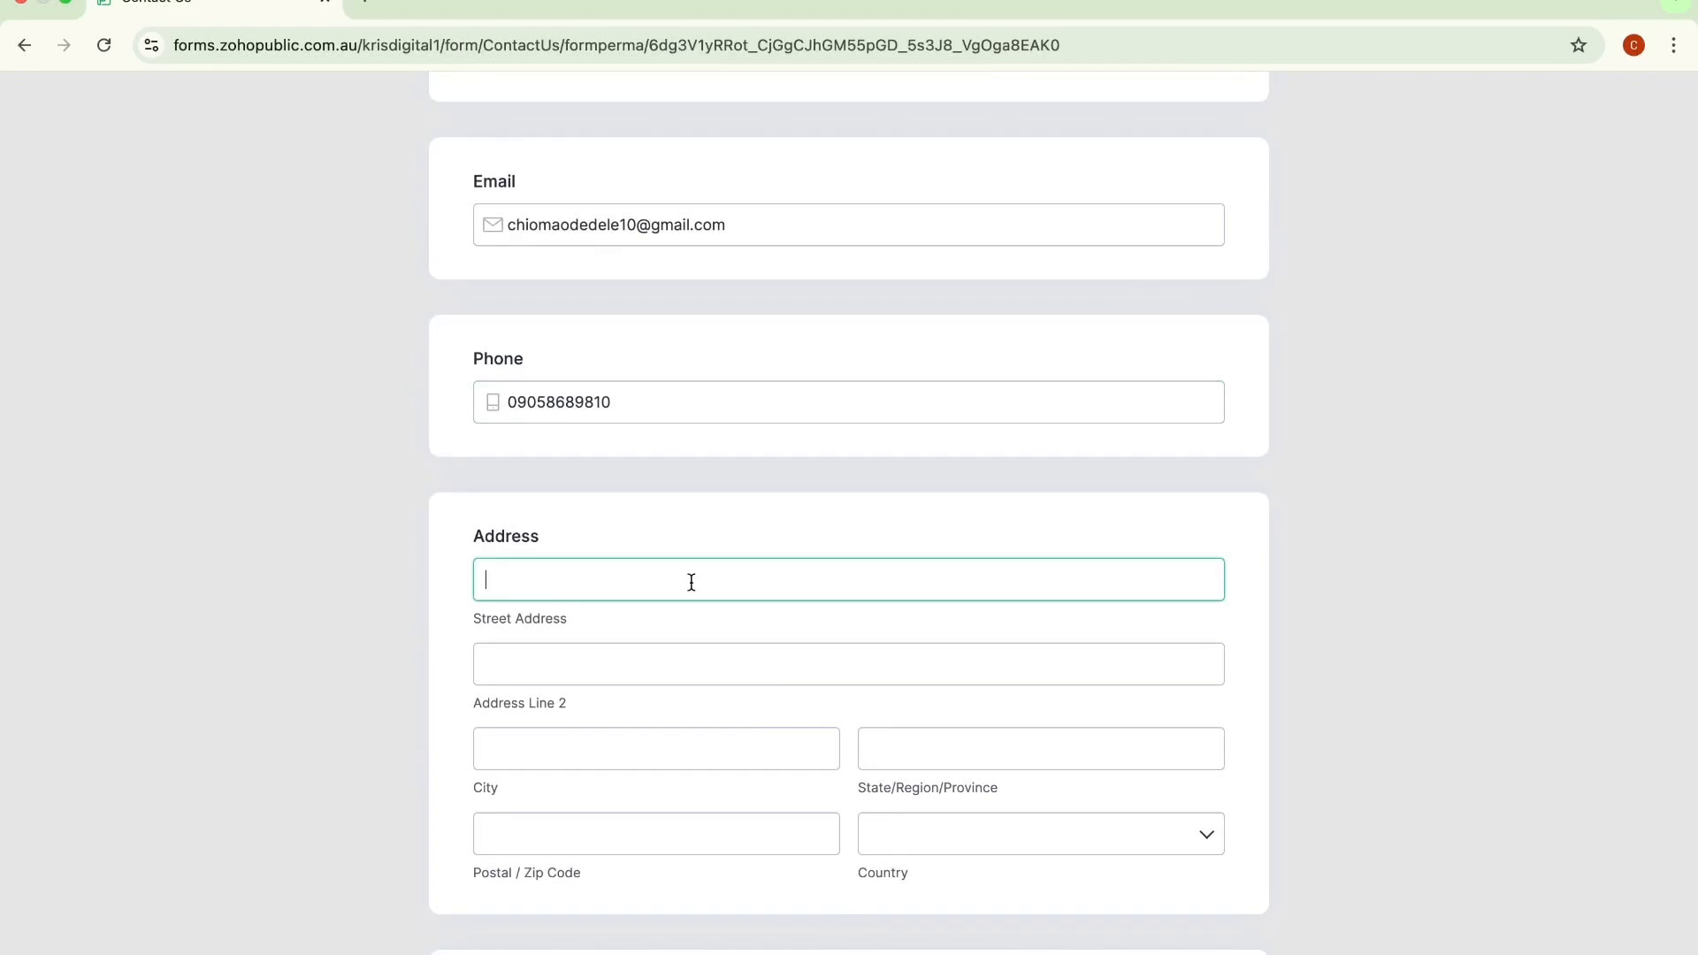
type("Test AAdress")
left_click(543, 567)
type("s")
key("BackSpace")
type("d")
Step: Enter Ife as the postal/zip code and Osun as the state
left_click(613, 670)
scroll(613, 673, "down", 1)
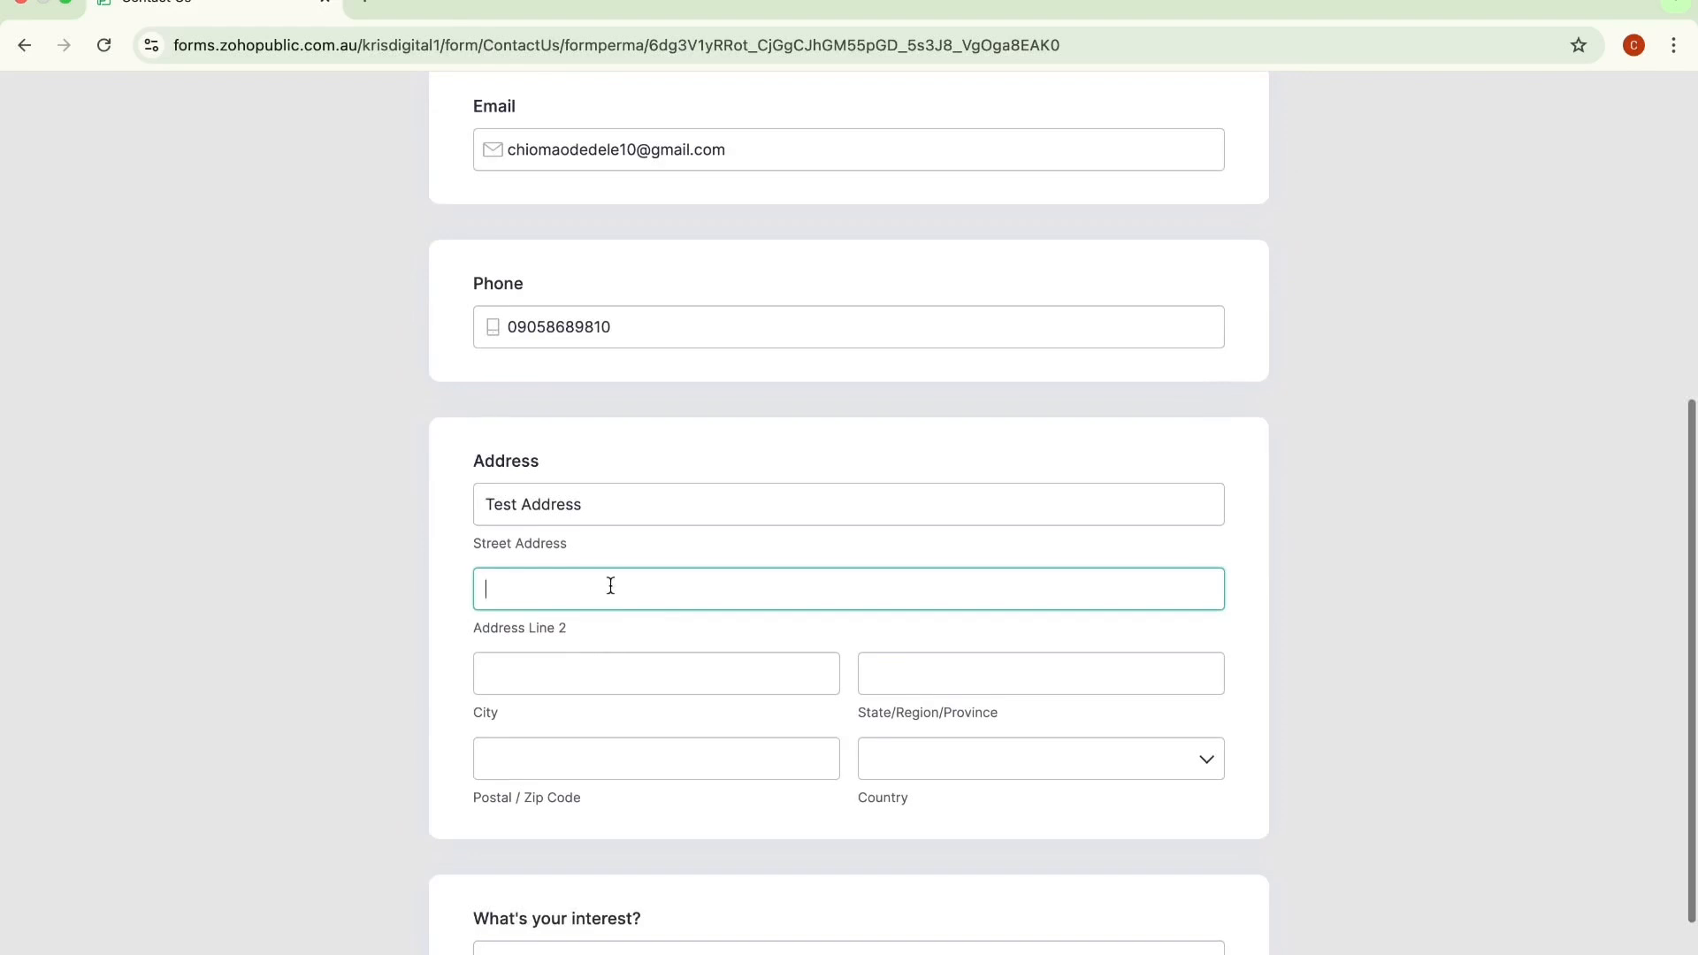
left_click(599, 759)
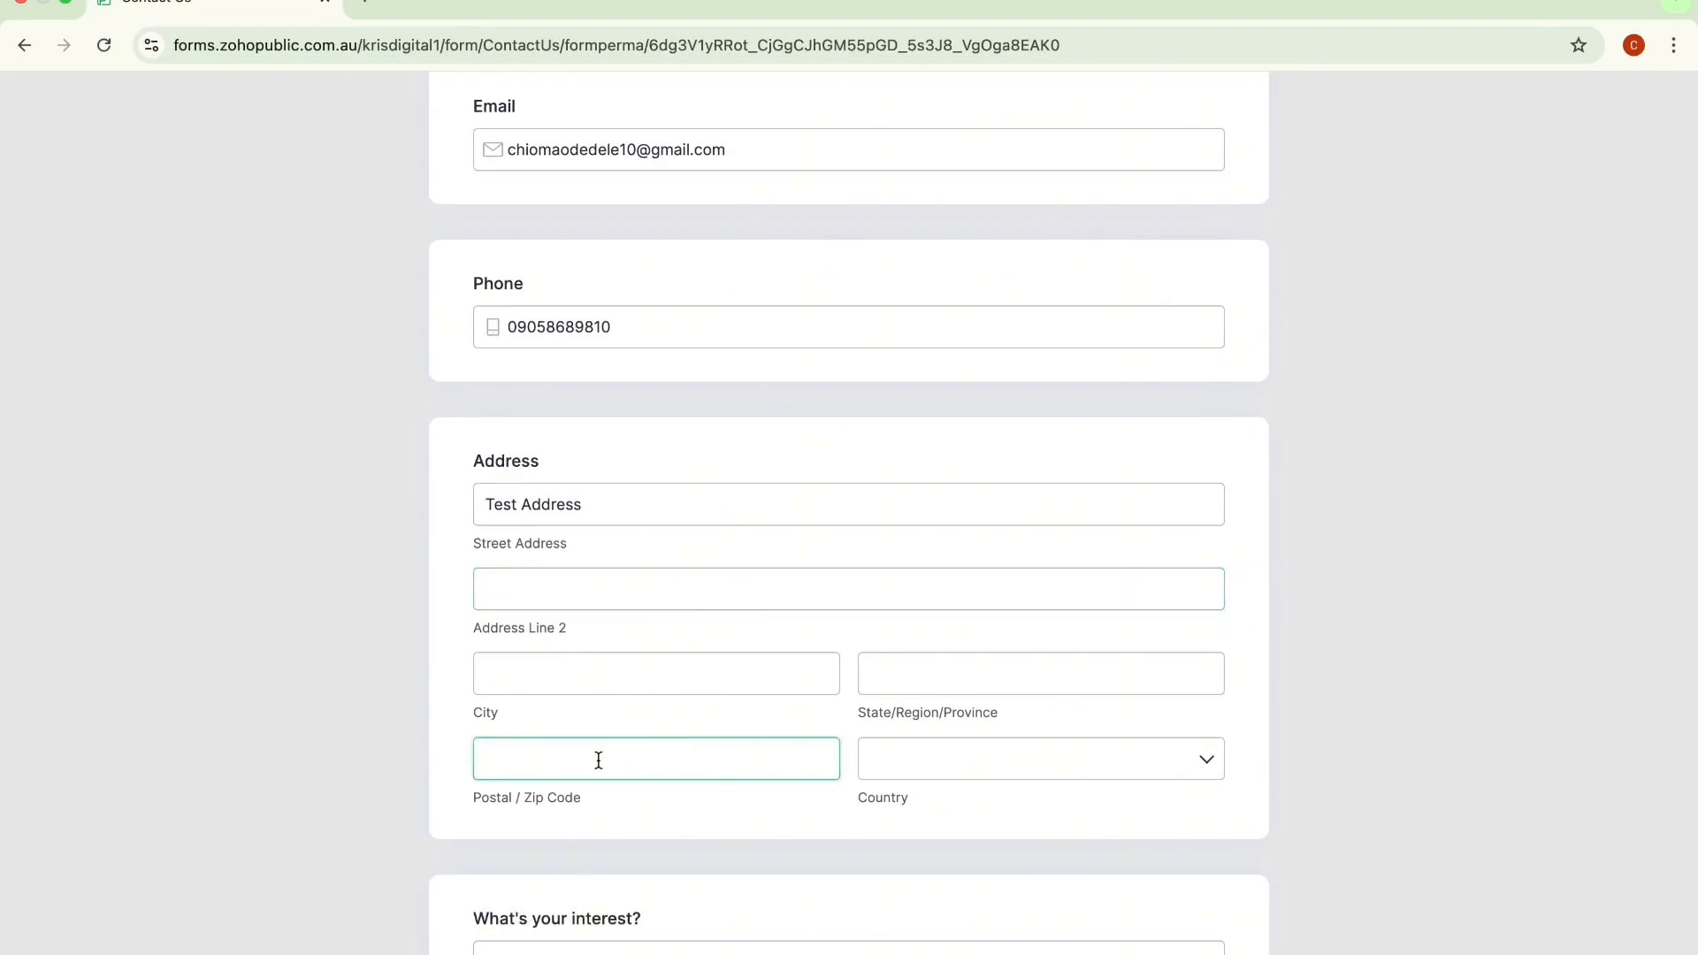
type("Ife")
left_click(924, 686)
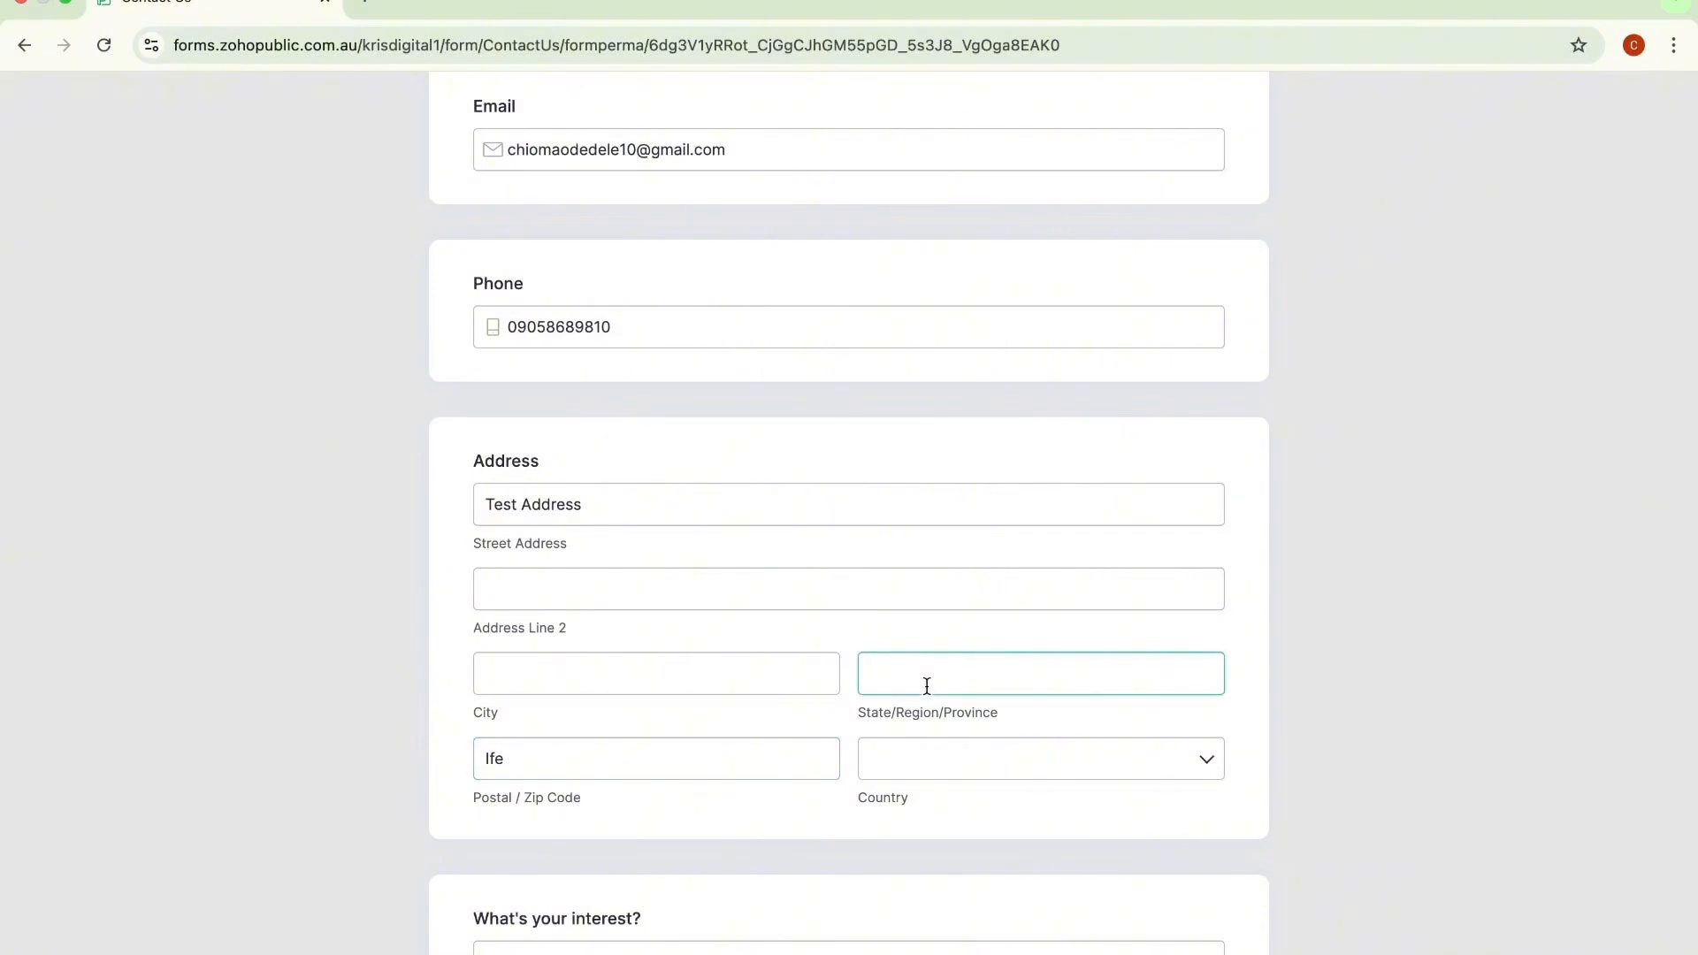
type("Osun")
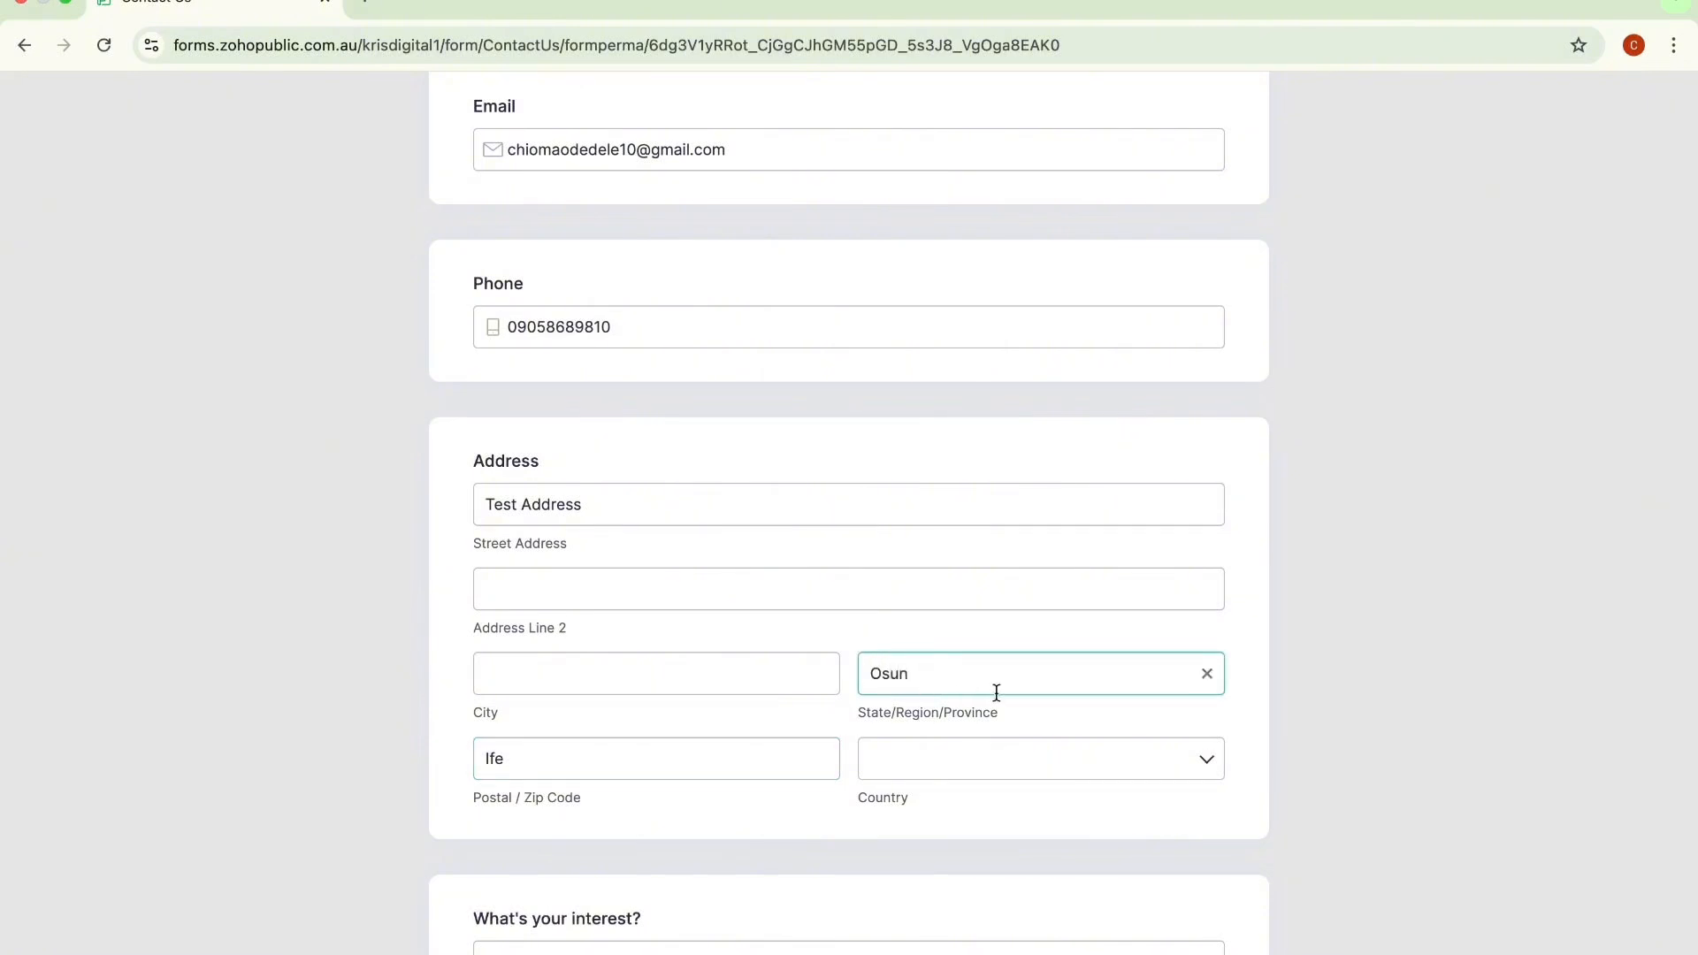
Step: Select Nigeria as the country
left_click(1003, 763)
type("nigeria")
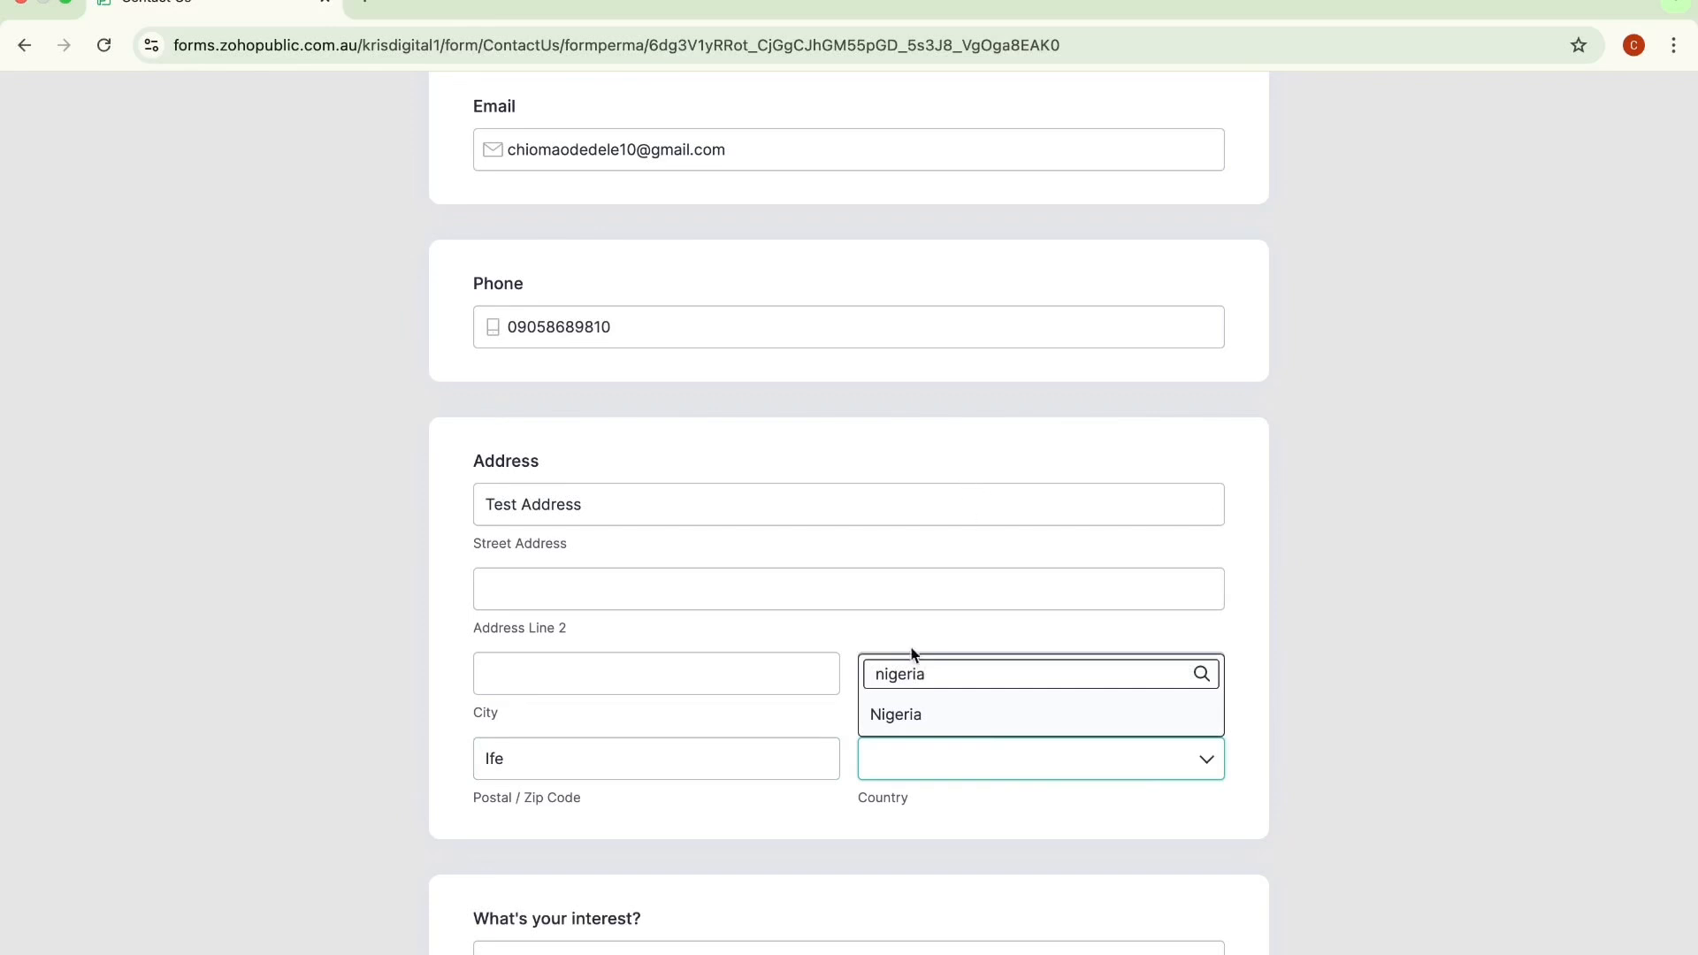
left_click(903, 712)
Step: Set What's your interest? to Test interest and submit the form
scroll(903, 707, "down", 3)
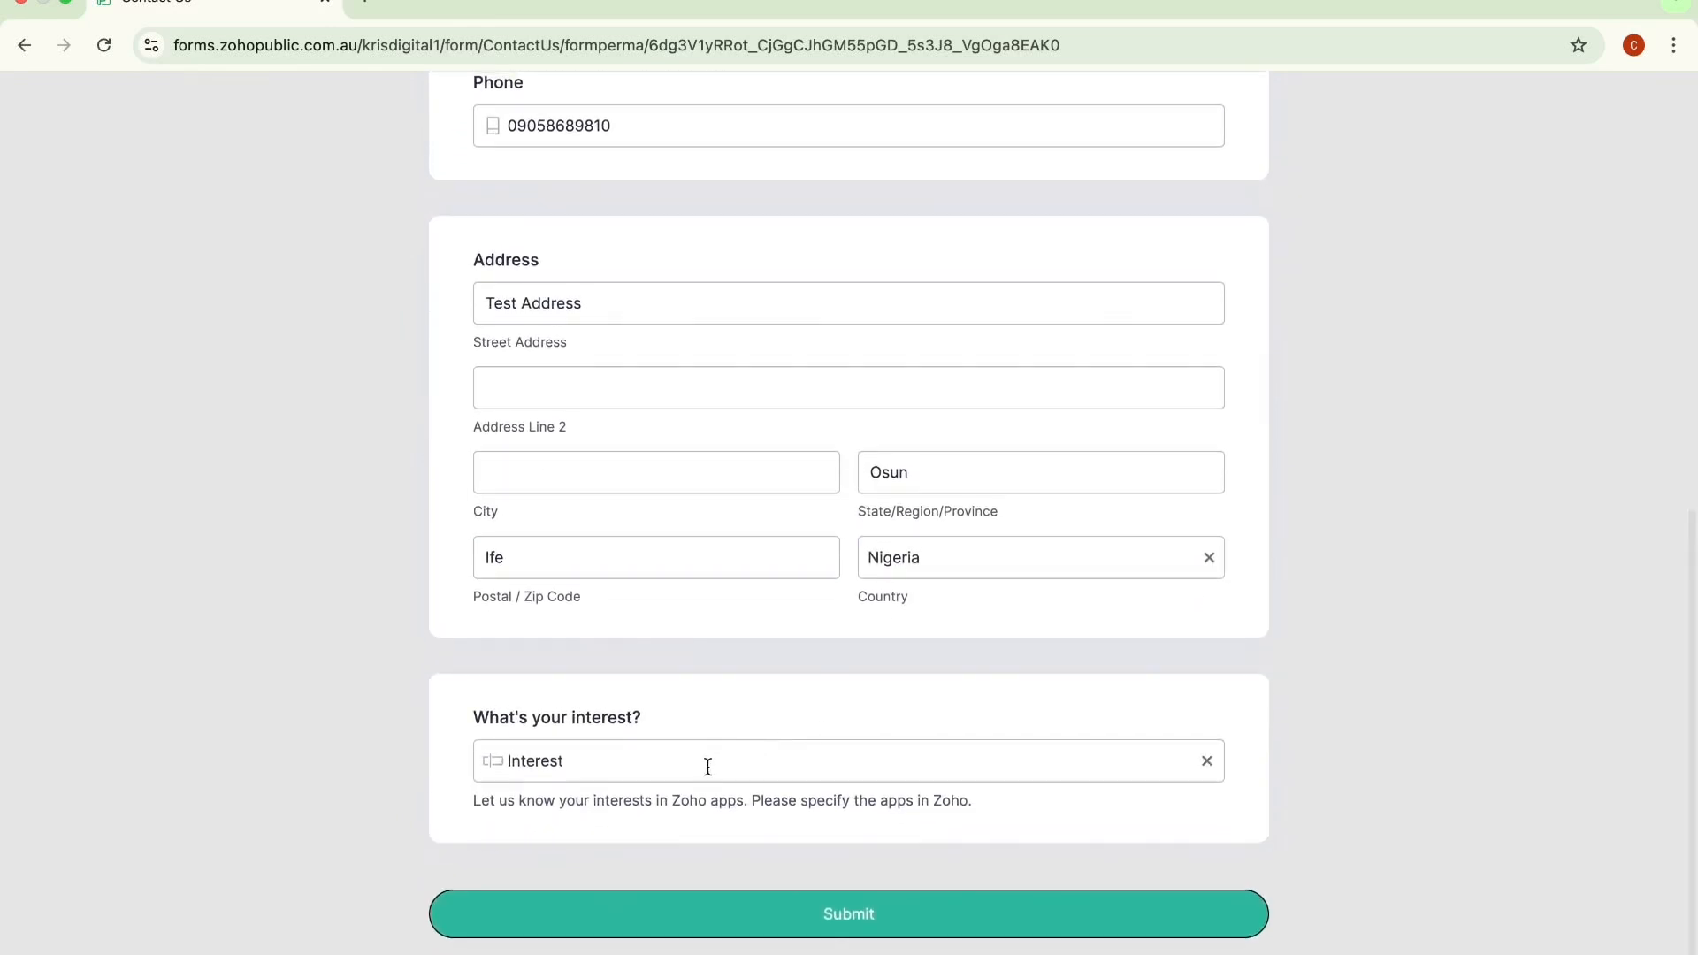
left_click(703, 762)
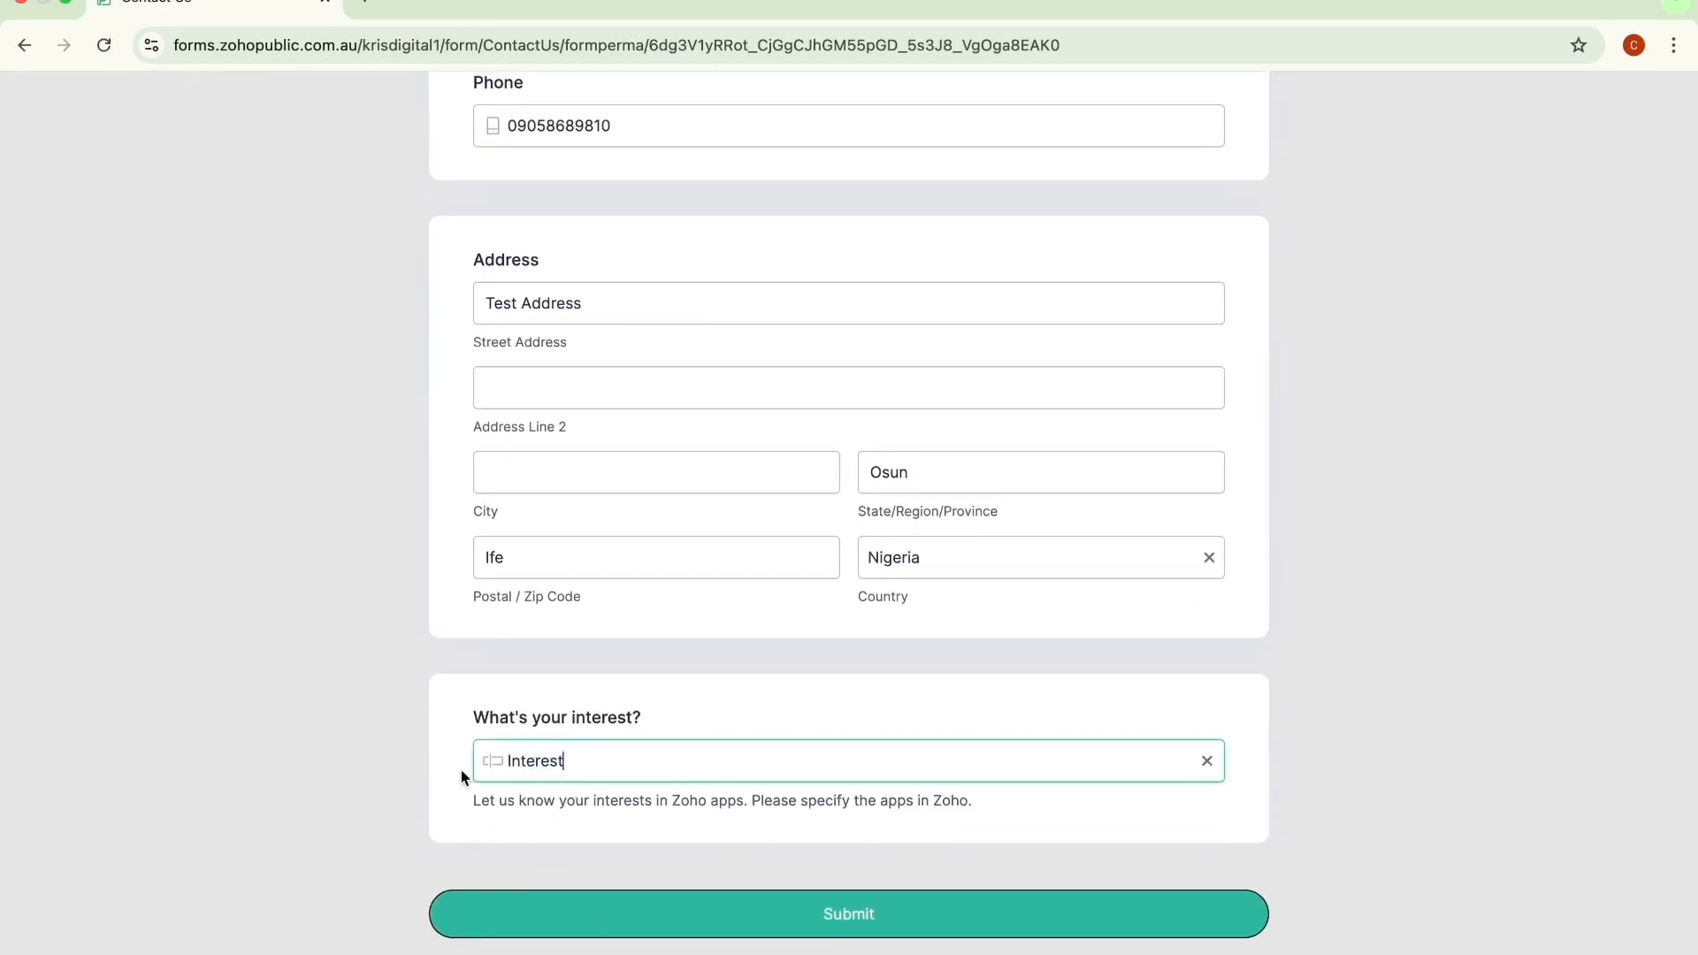
type("A")
key("super+a")
type("Test intere")
left_click(750, 900)
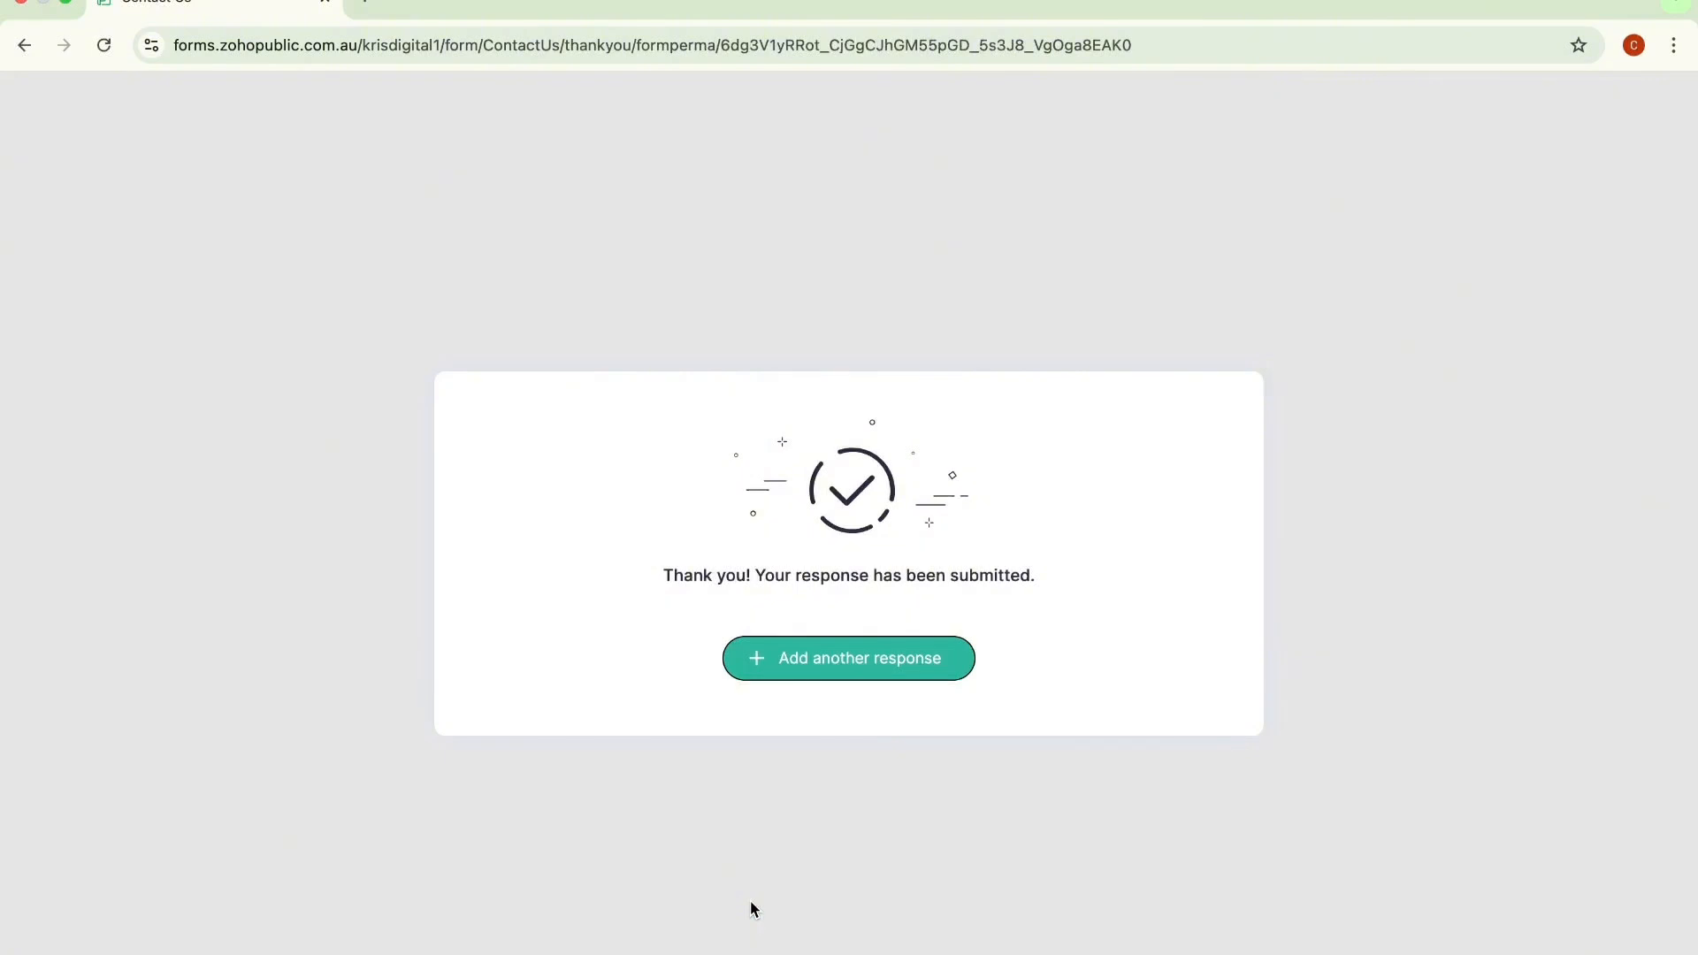
Step: Switch to Zoho CRM, open the newly submitted test lead in Leads, and review its details and attachments
key("ctrl+Left")
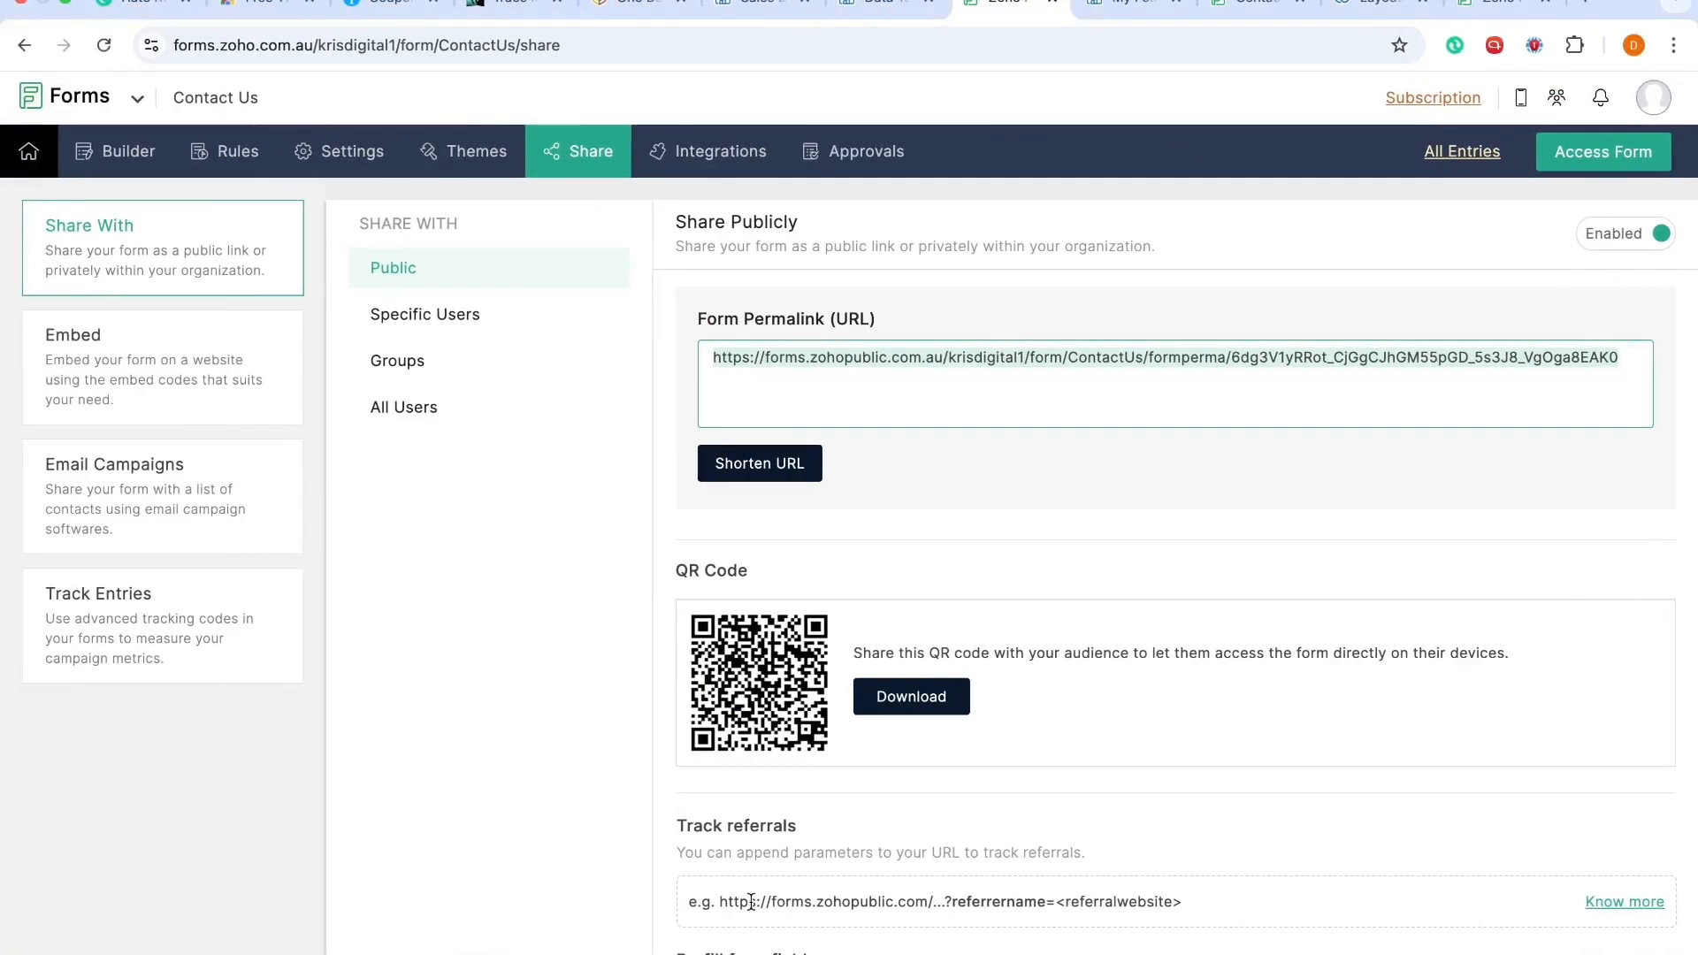
left_click(1357, 9)
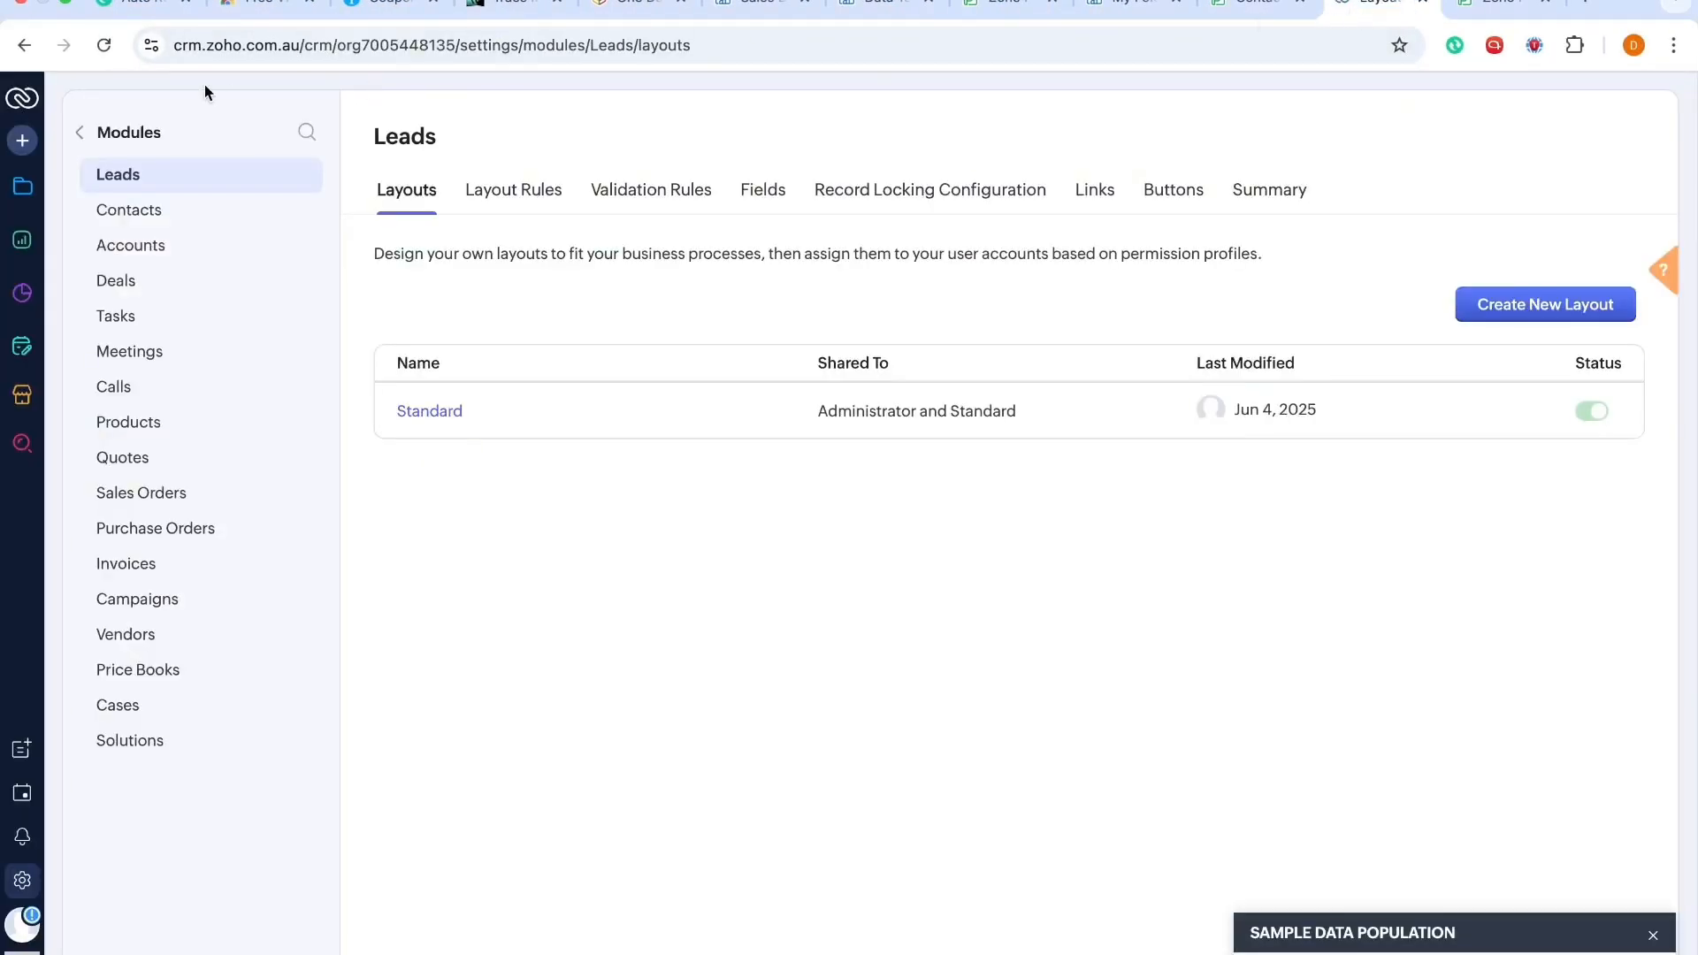
left_click(22, 177)
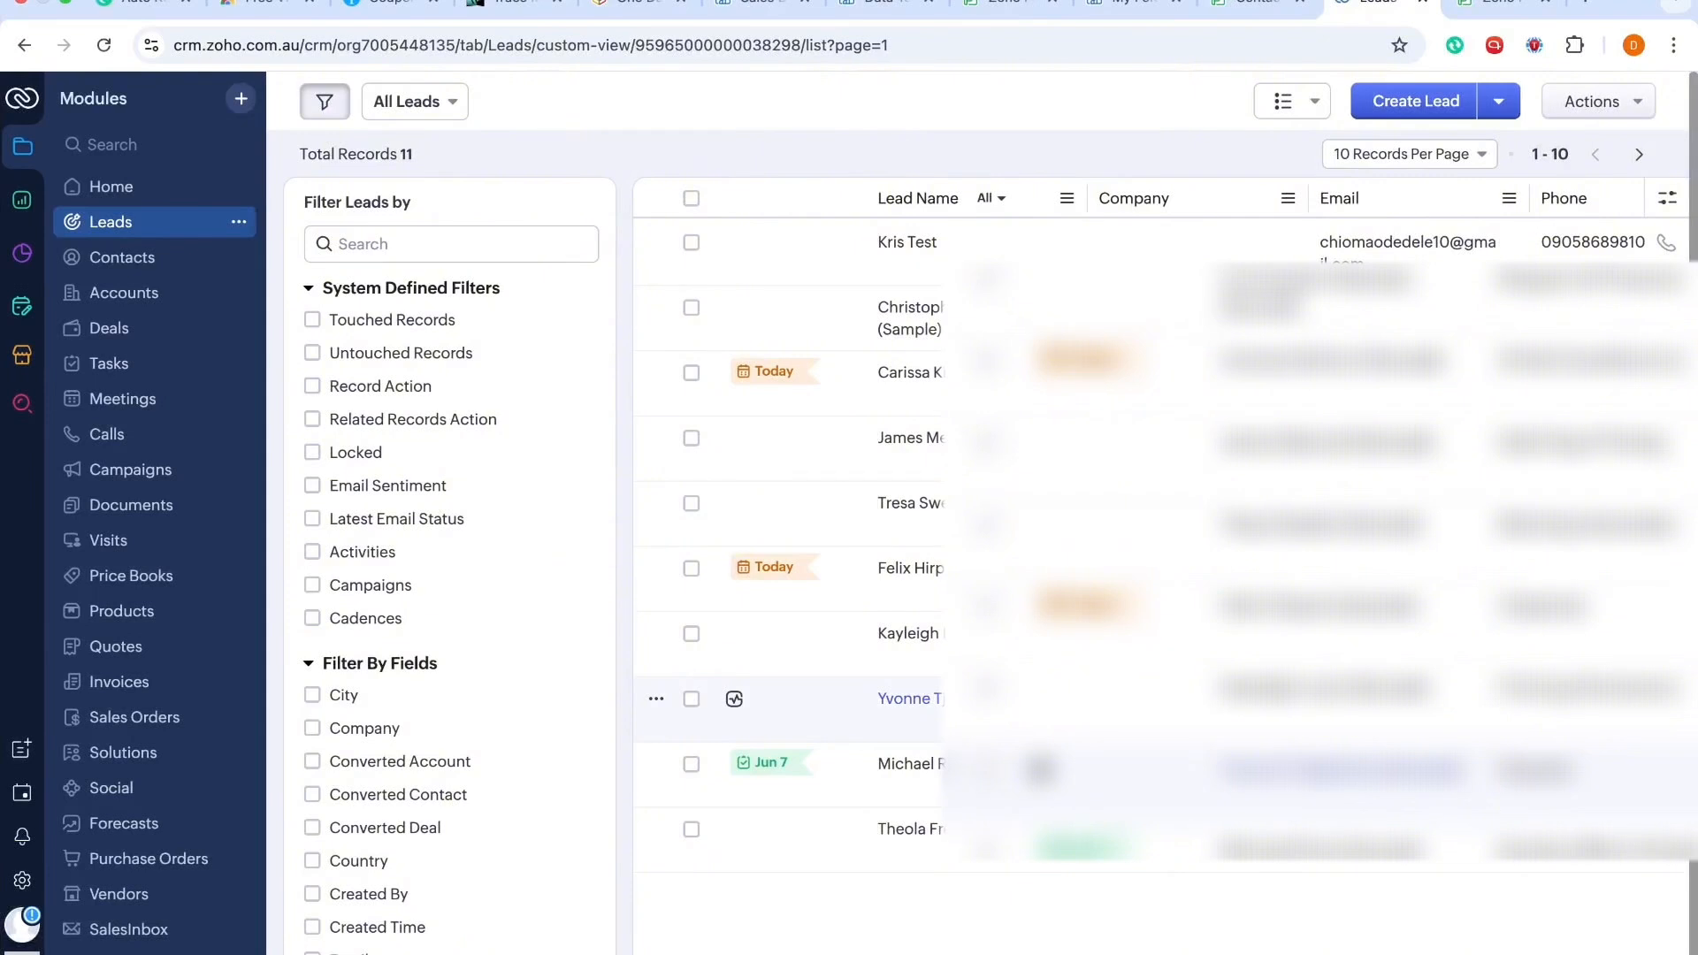
left_click(902, 248)
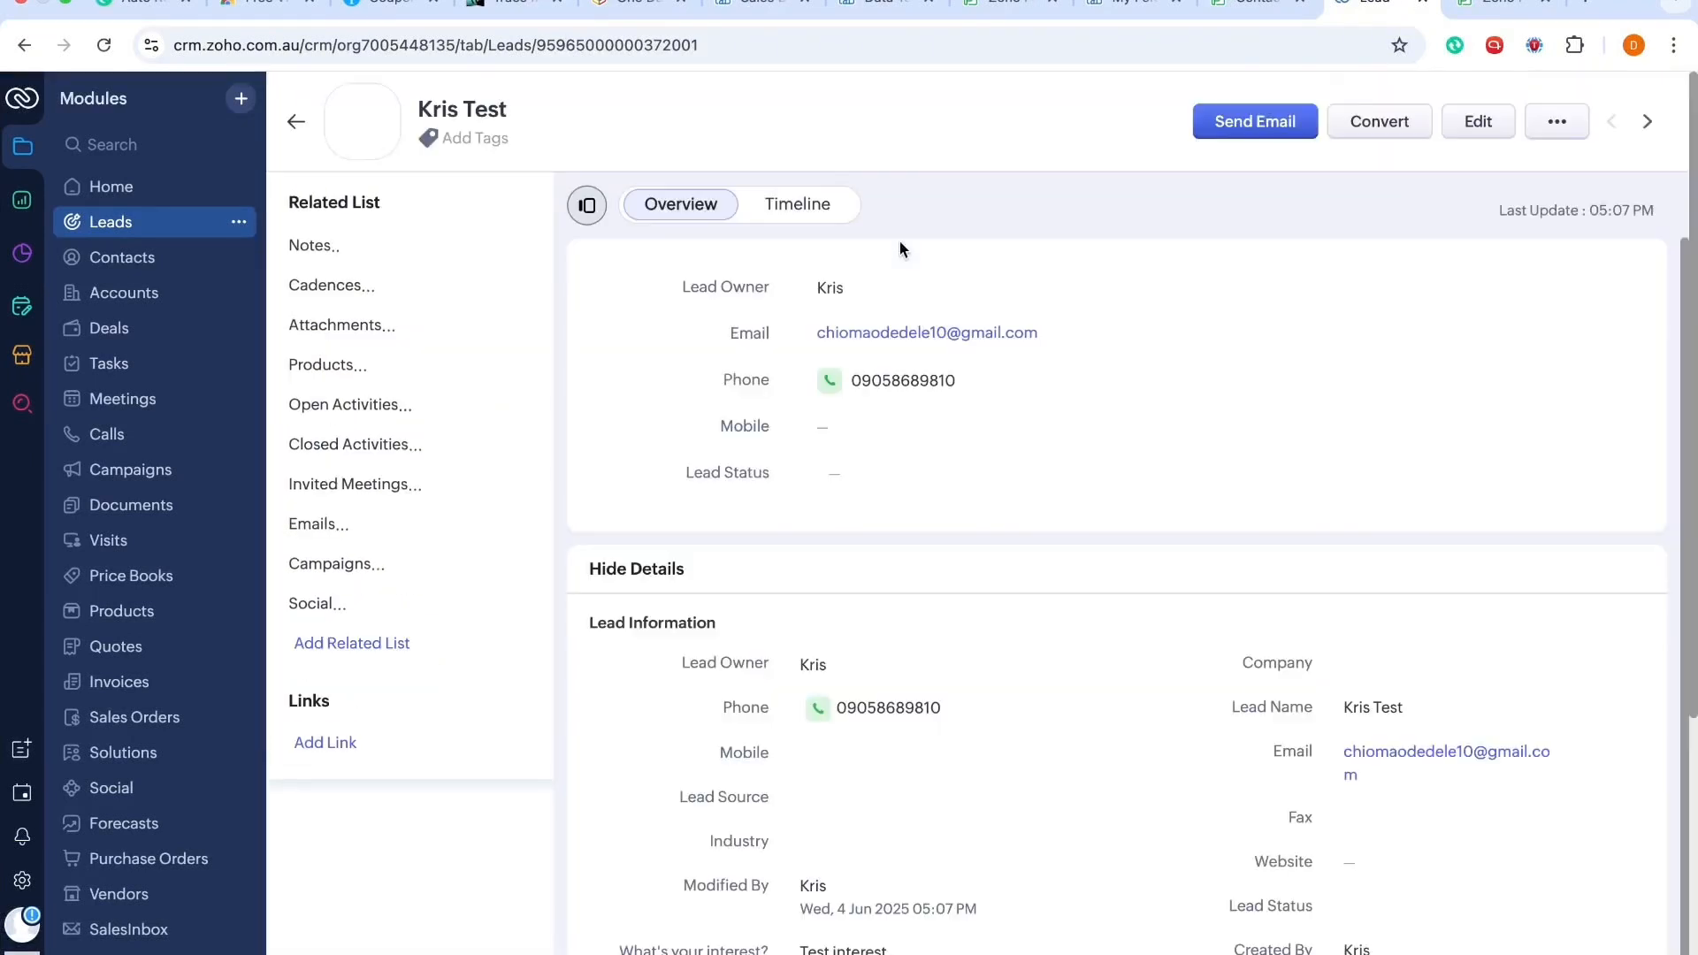
scroll(898, 690, "down", 7)
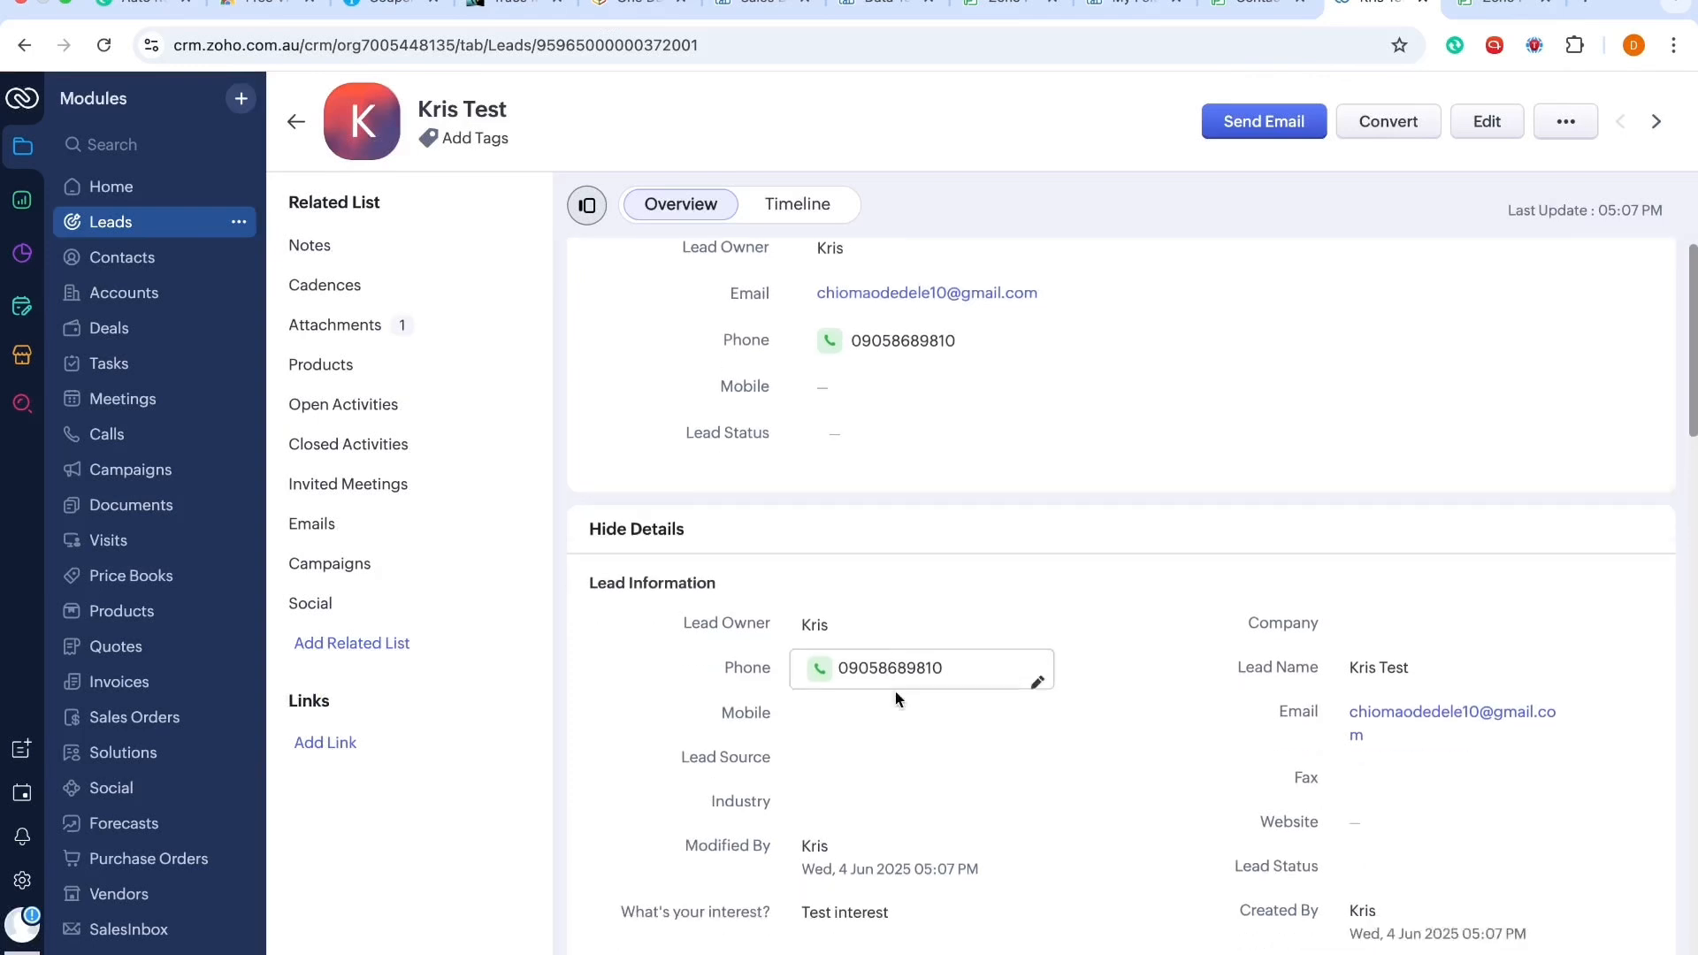
scroll(894, 694, "down", 4)
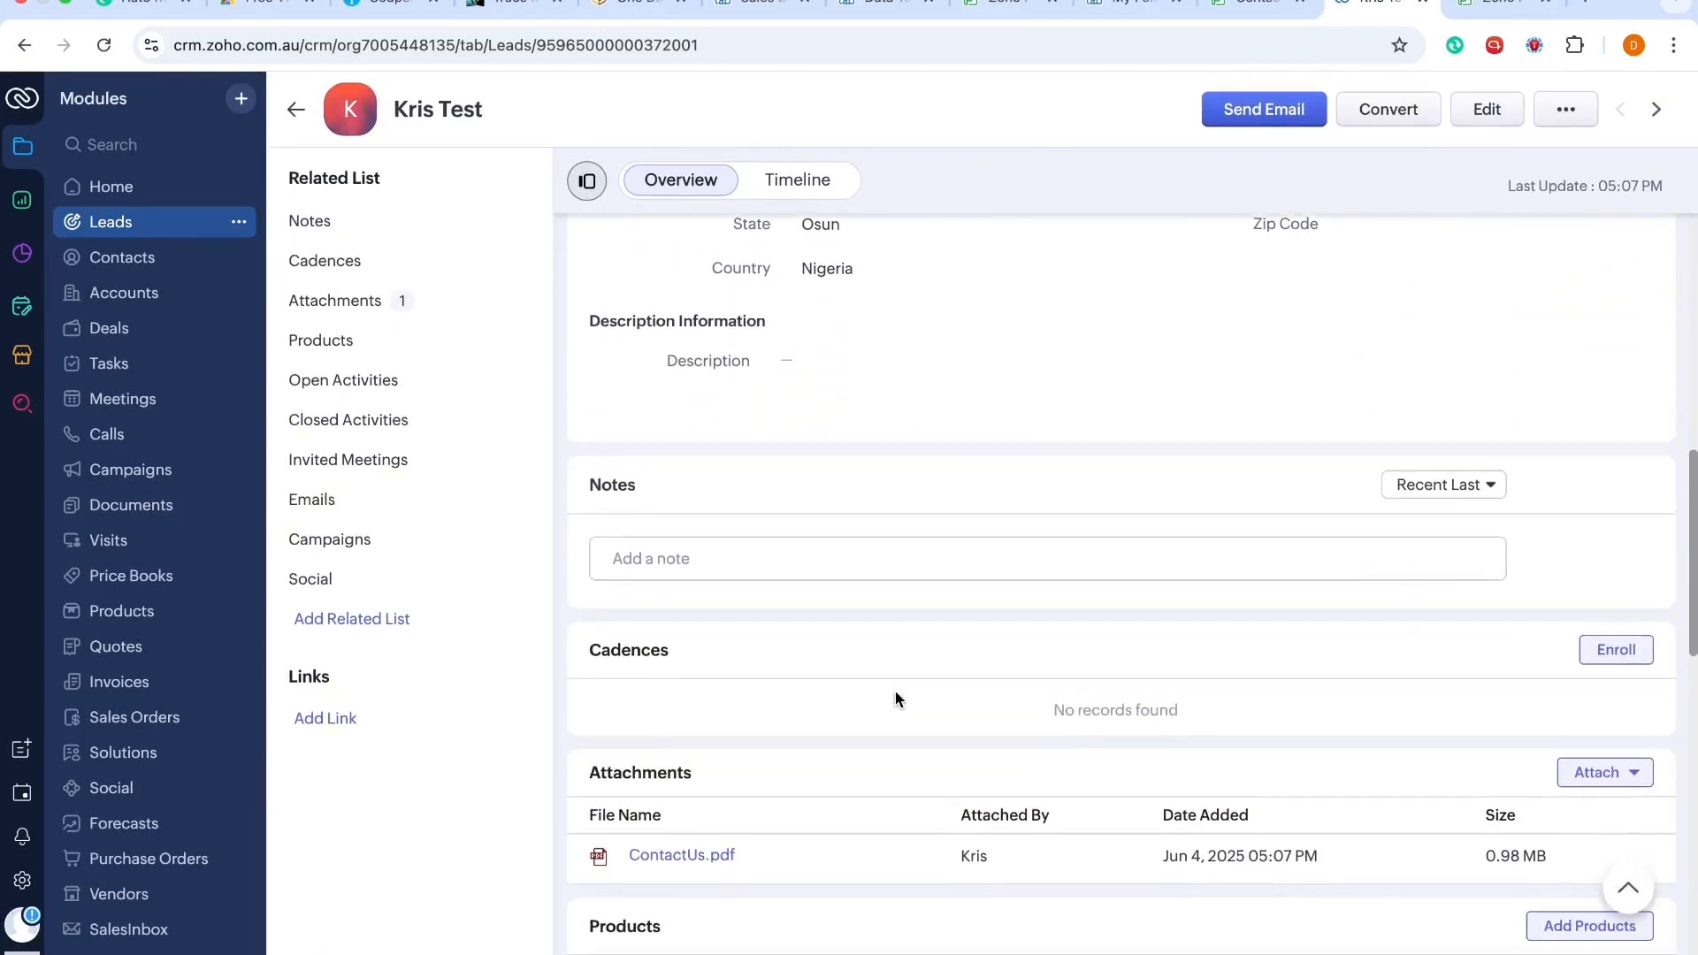
Step: Review the test lead's information, address and interest fields in its record
scroll(895, 694, "up", 5)
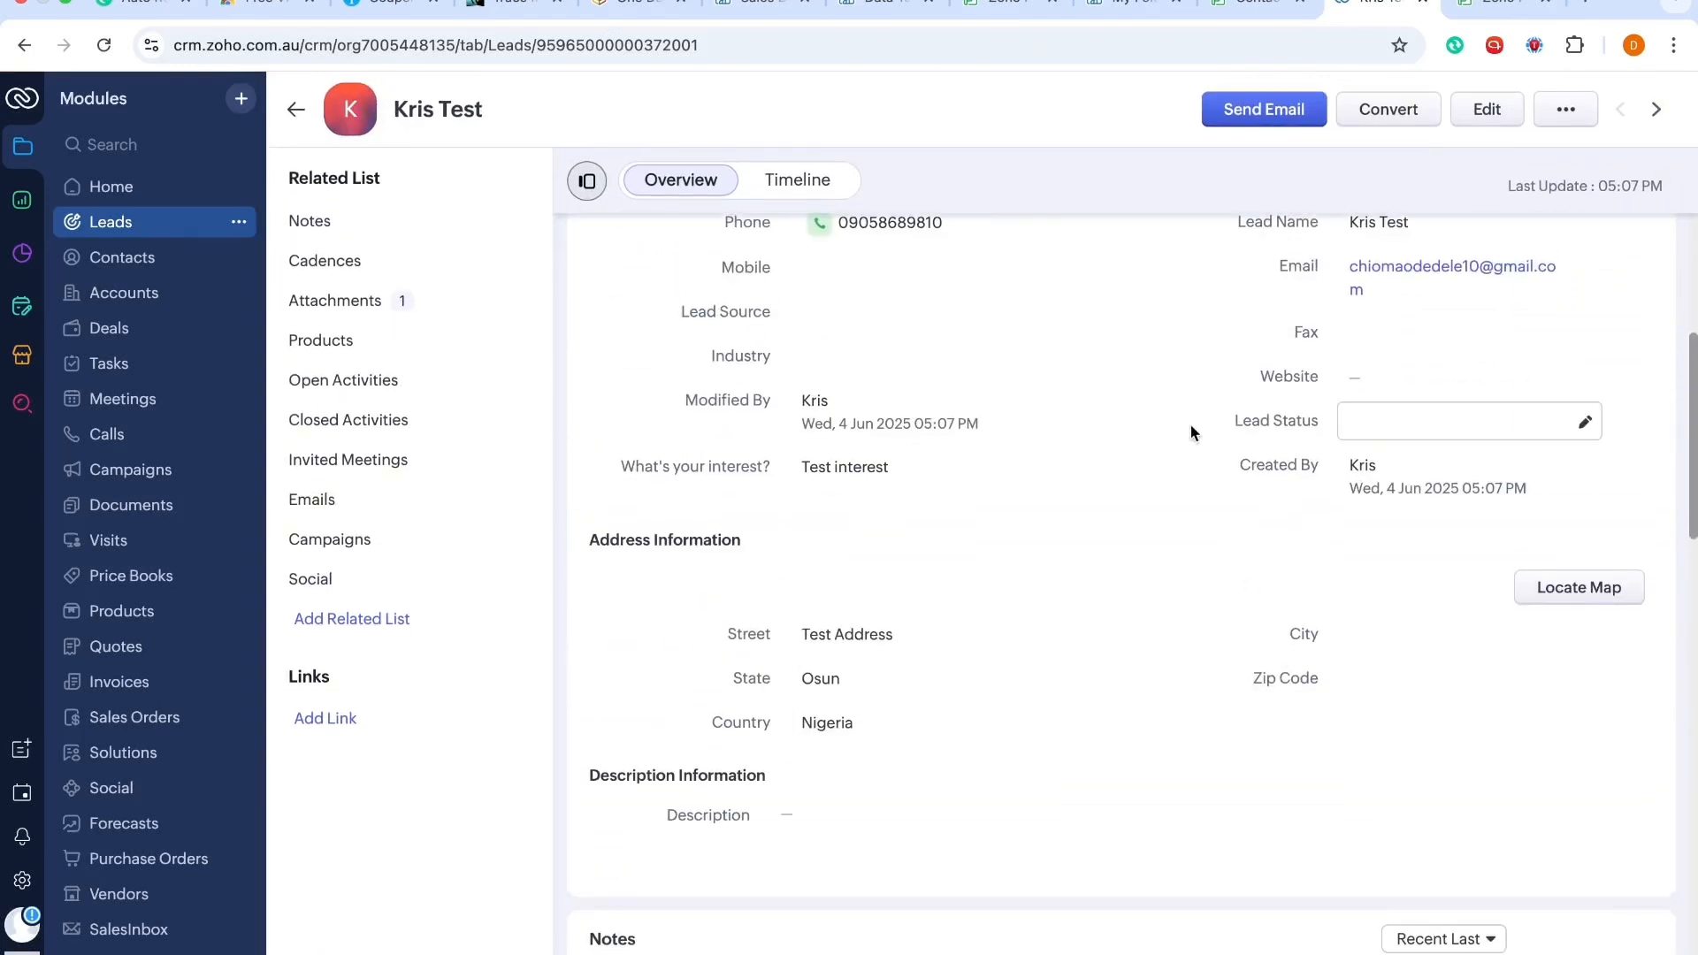
scroll(1190, 433, "up", 3)
scroll(1190, 433, "up", 2)
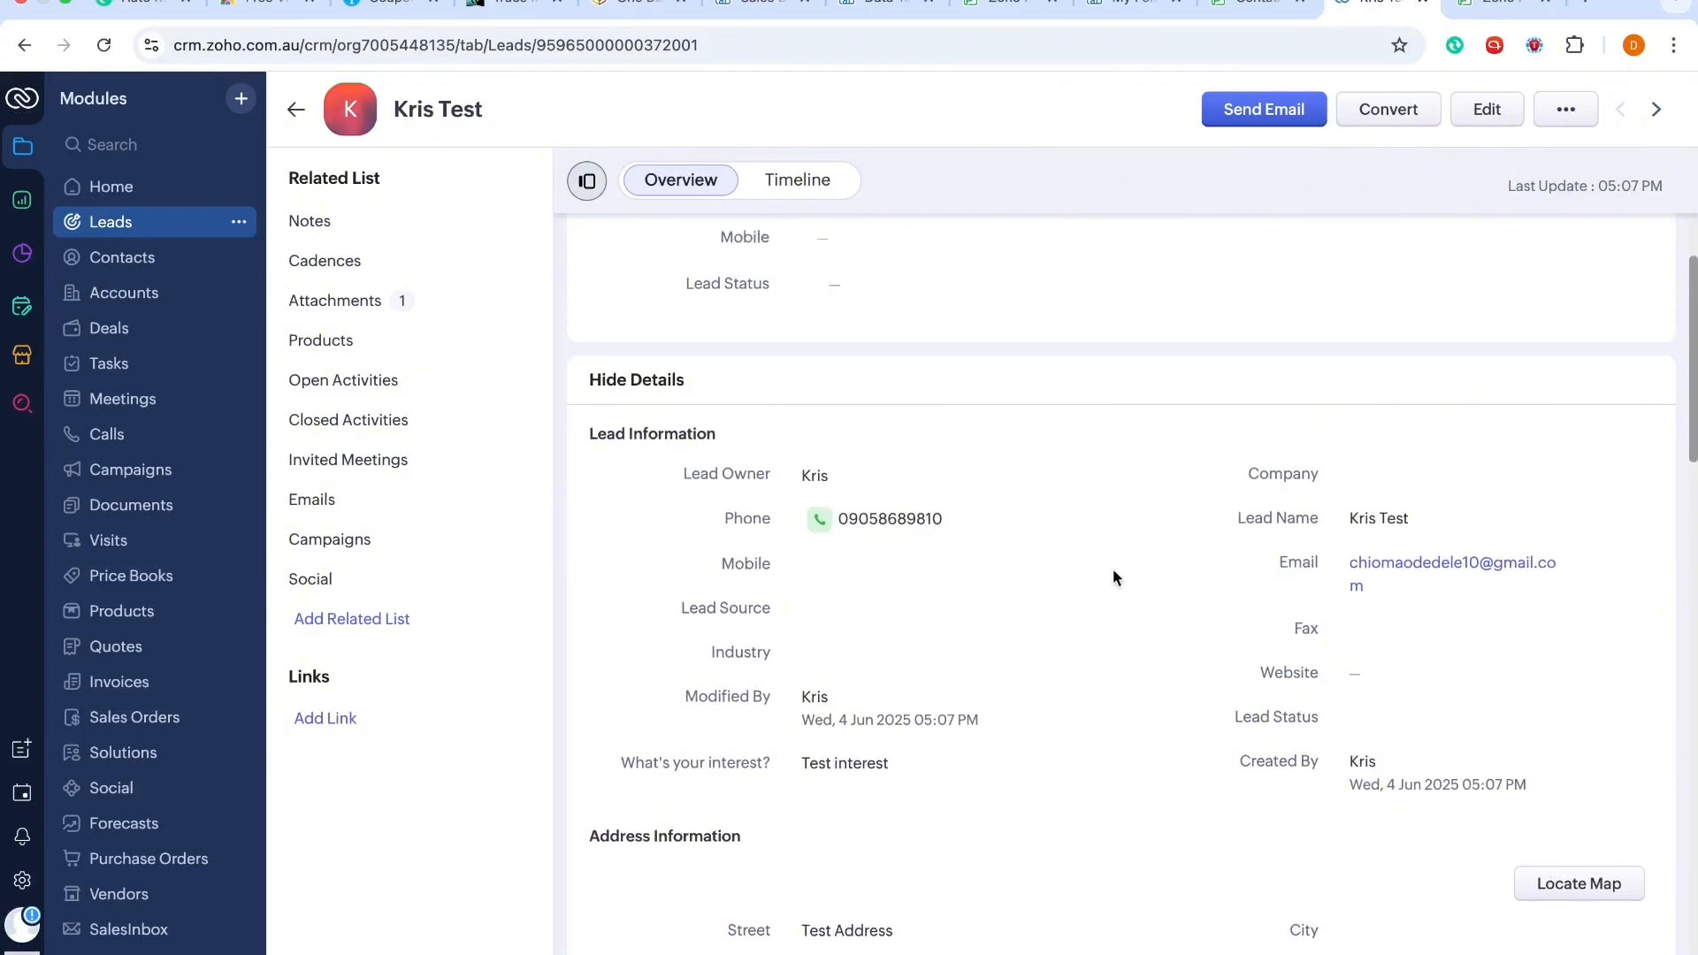
scroll(984, 567, "up", 2)
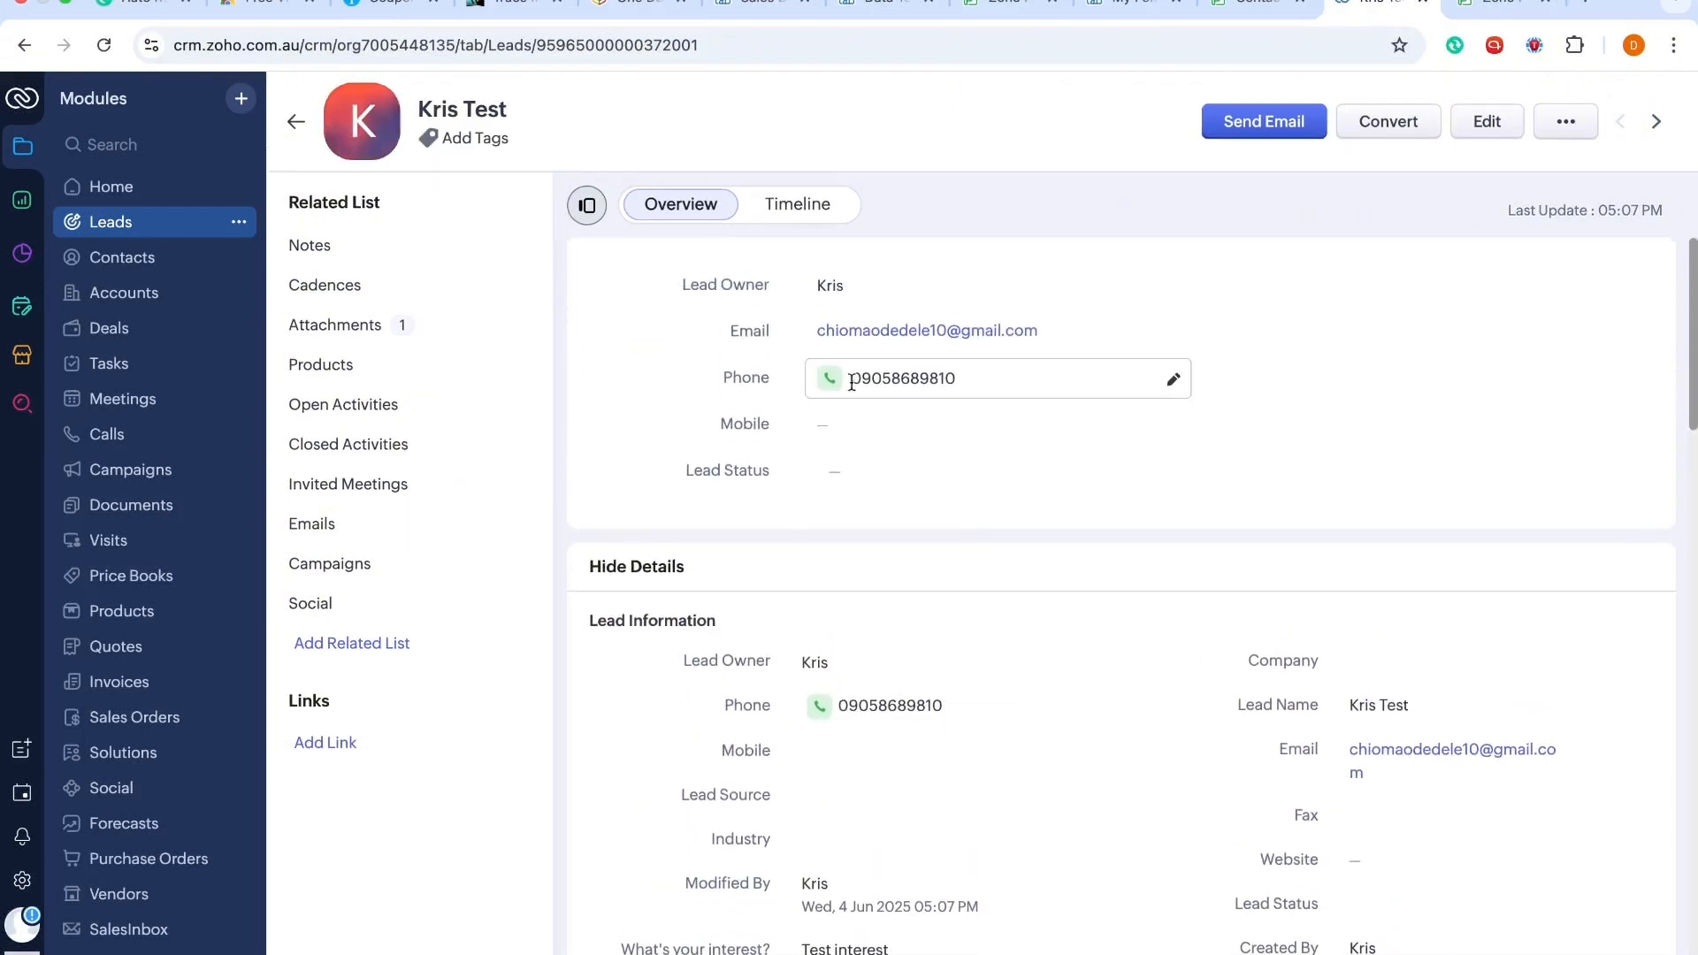
Step: Open the ContactUs.pdf attachment and read through both pages of the submitted form
left_click(310, 342)
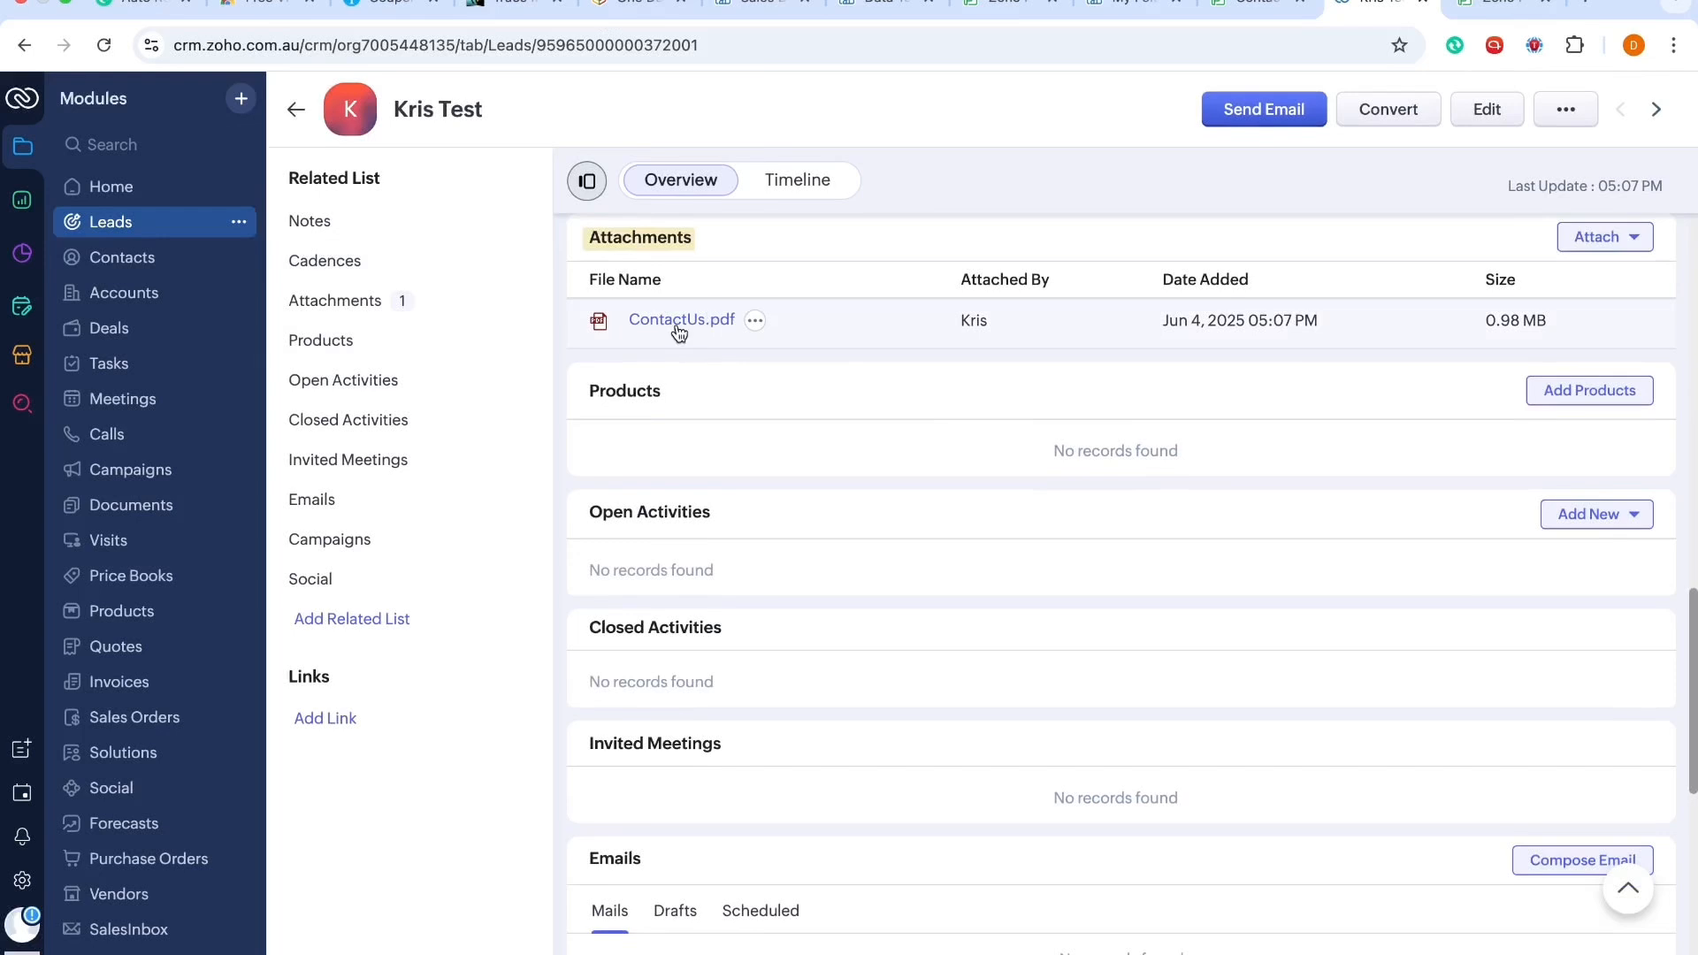
left_click(675, 322)
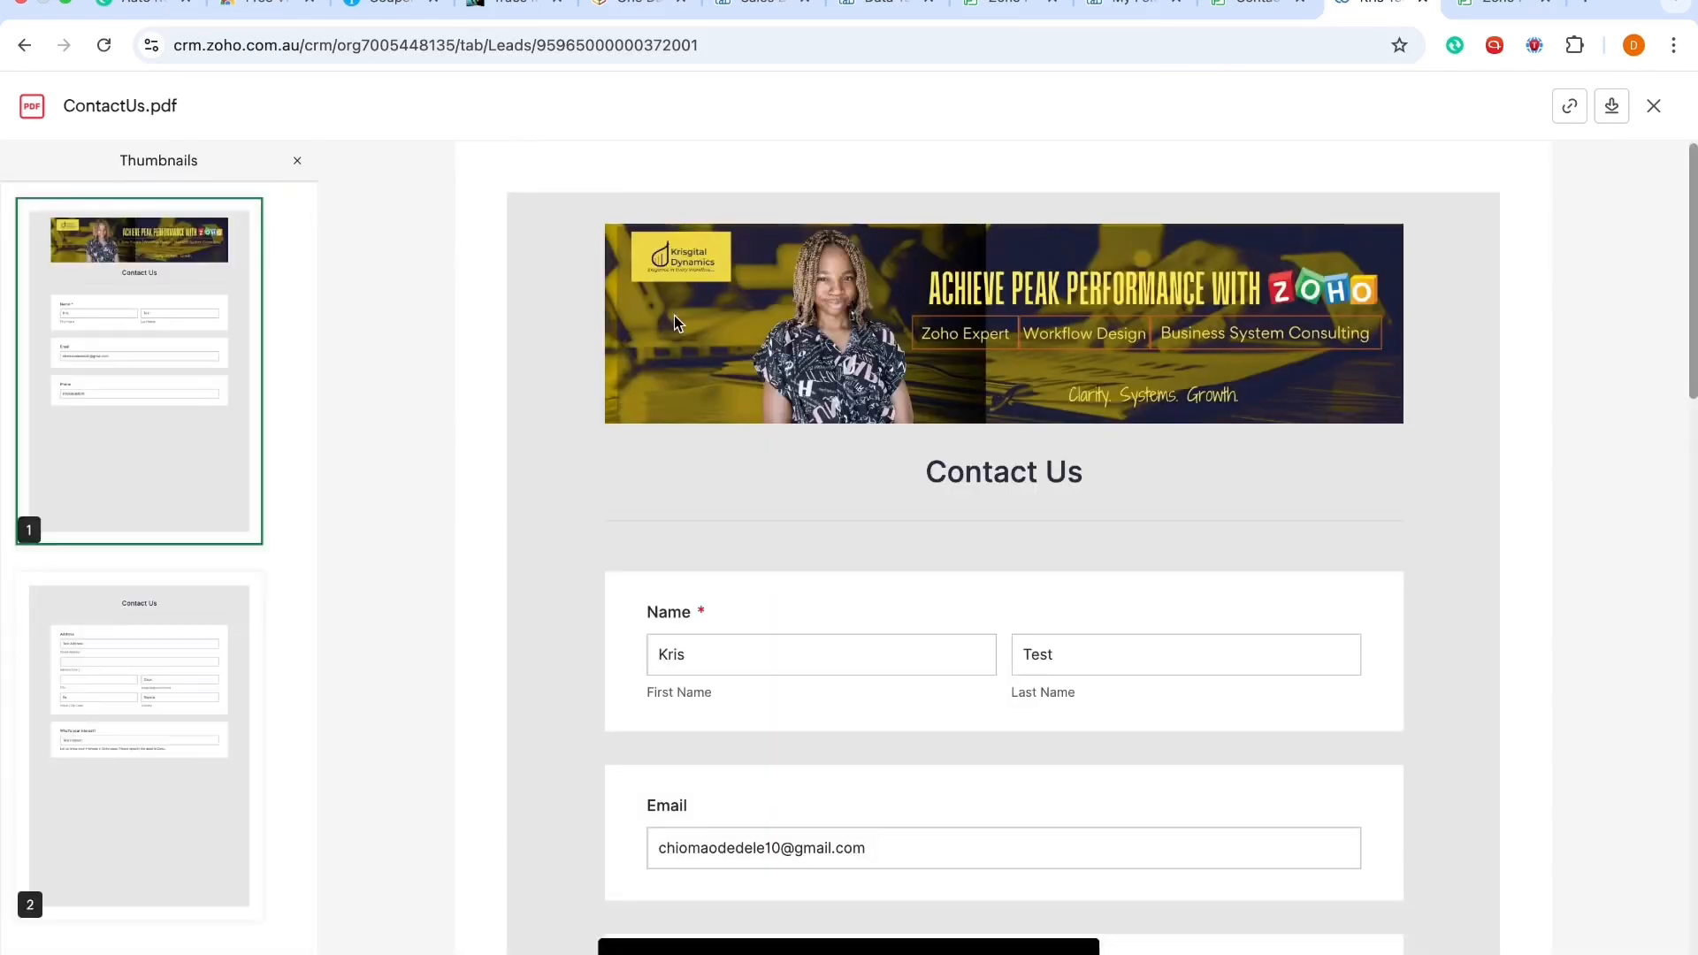
scroll(957, 544, "down", 10)
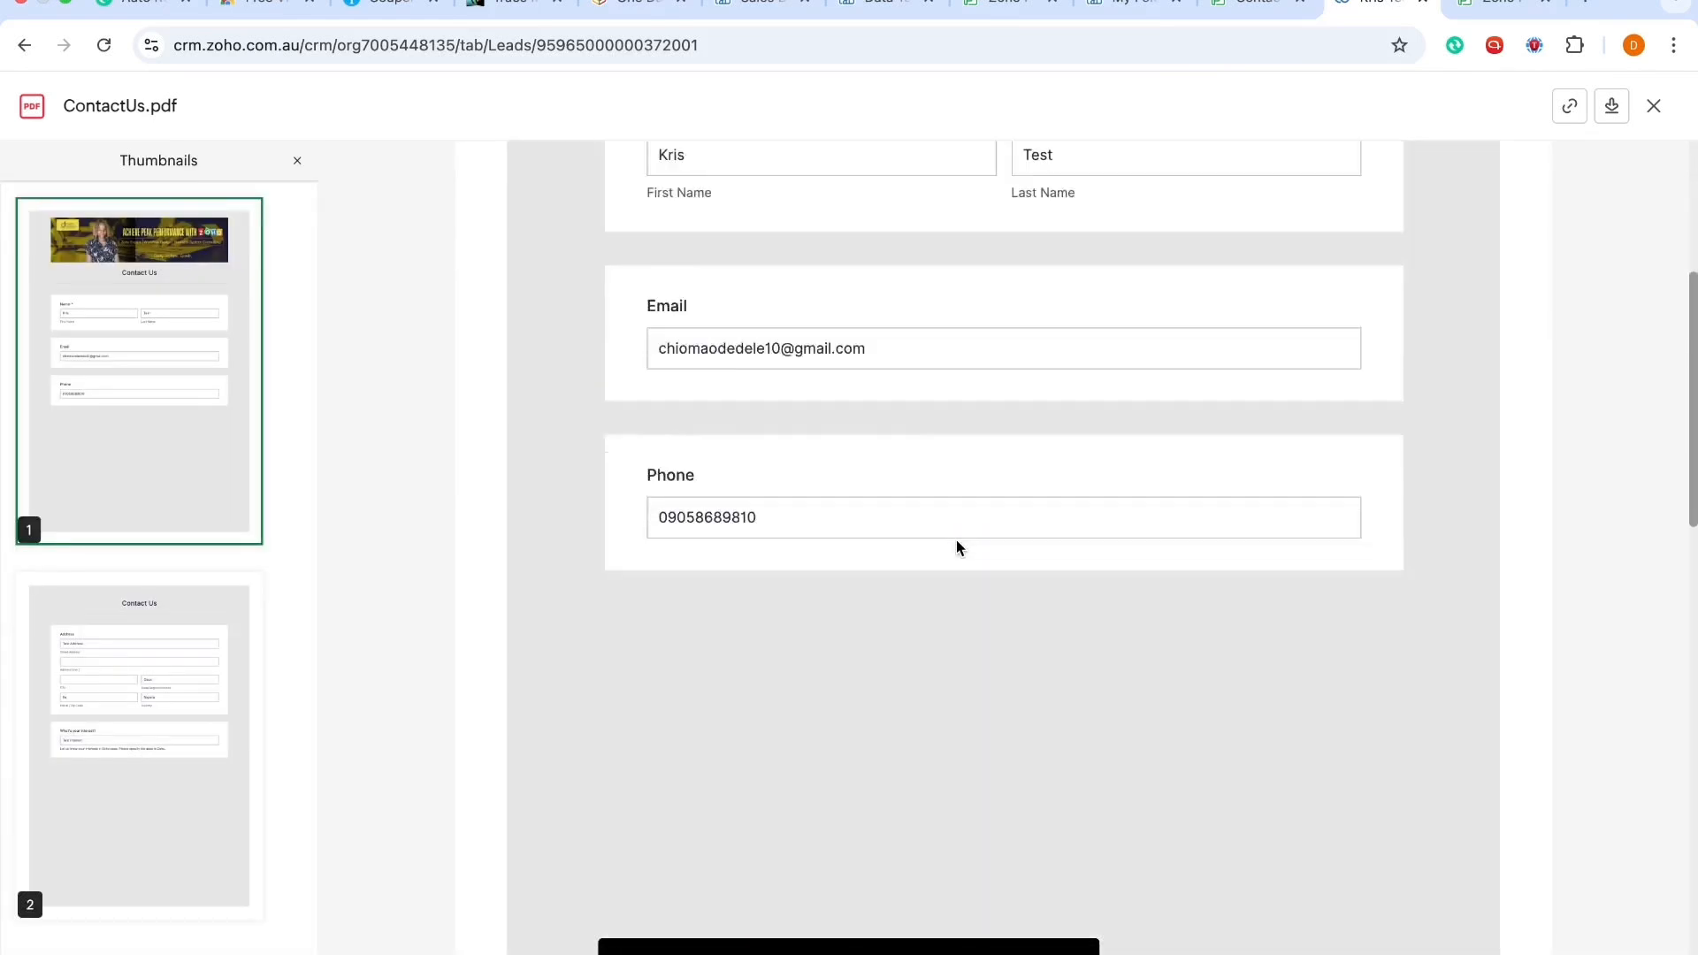
scroll(956, 546, "down", 8)
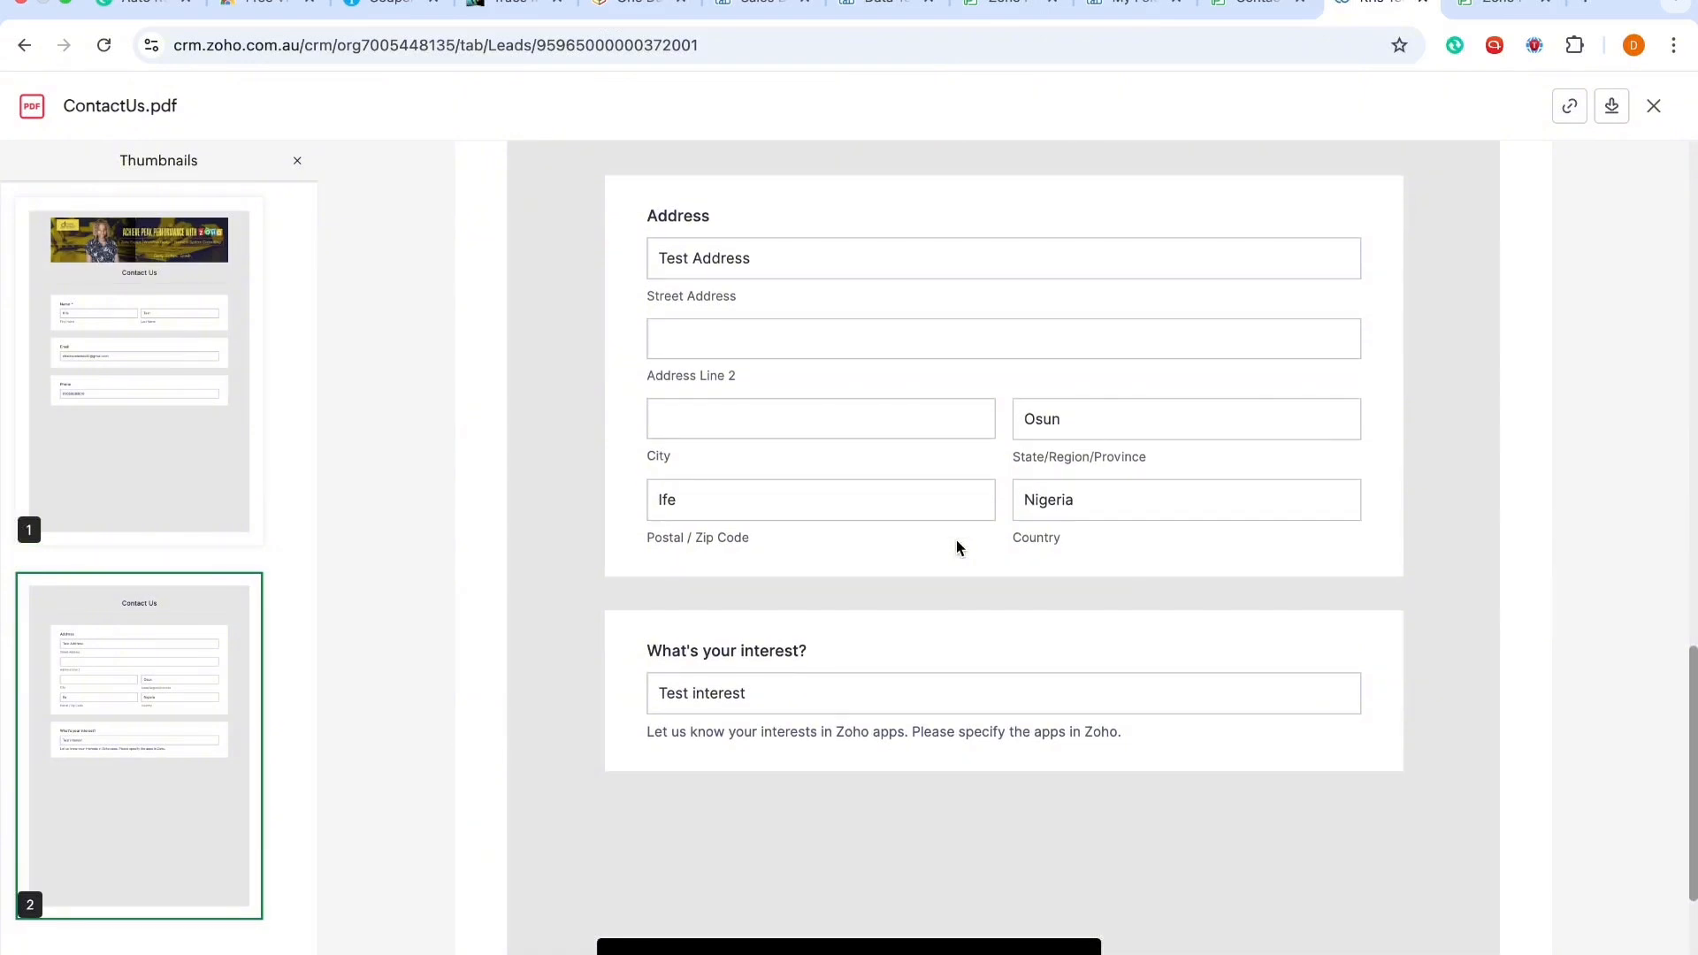
scroll(957, 548, "down", 1)
scroll(957, 548, "up", 15)
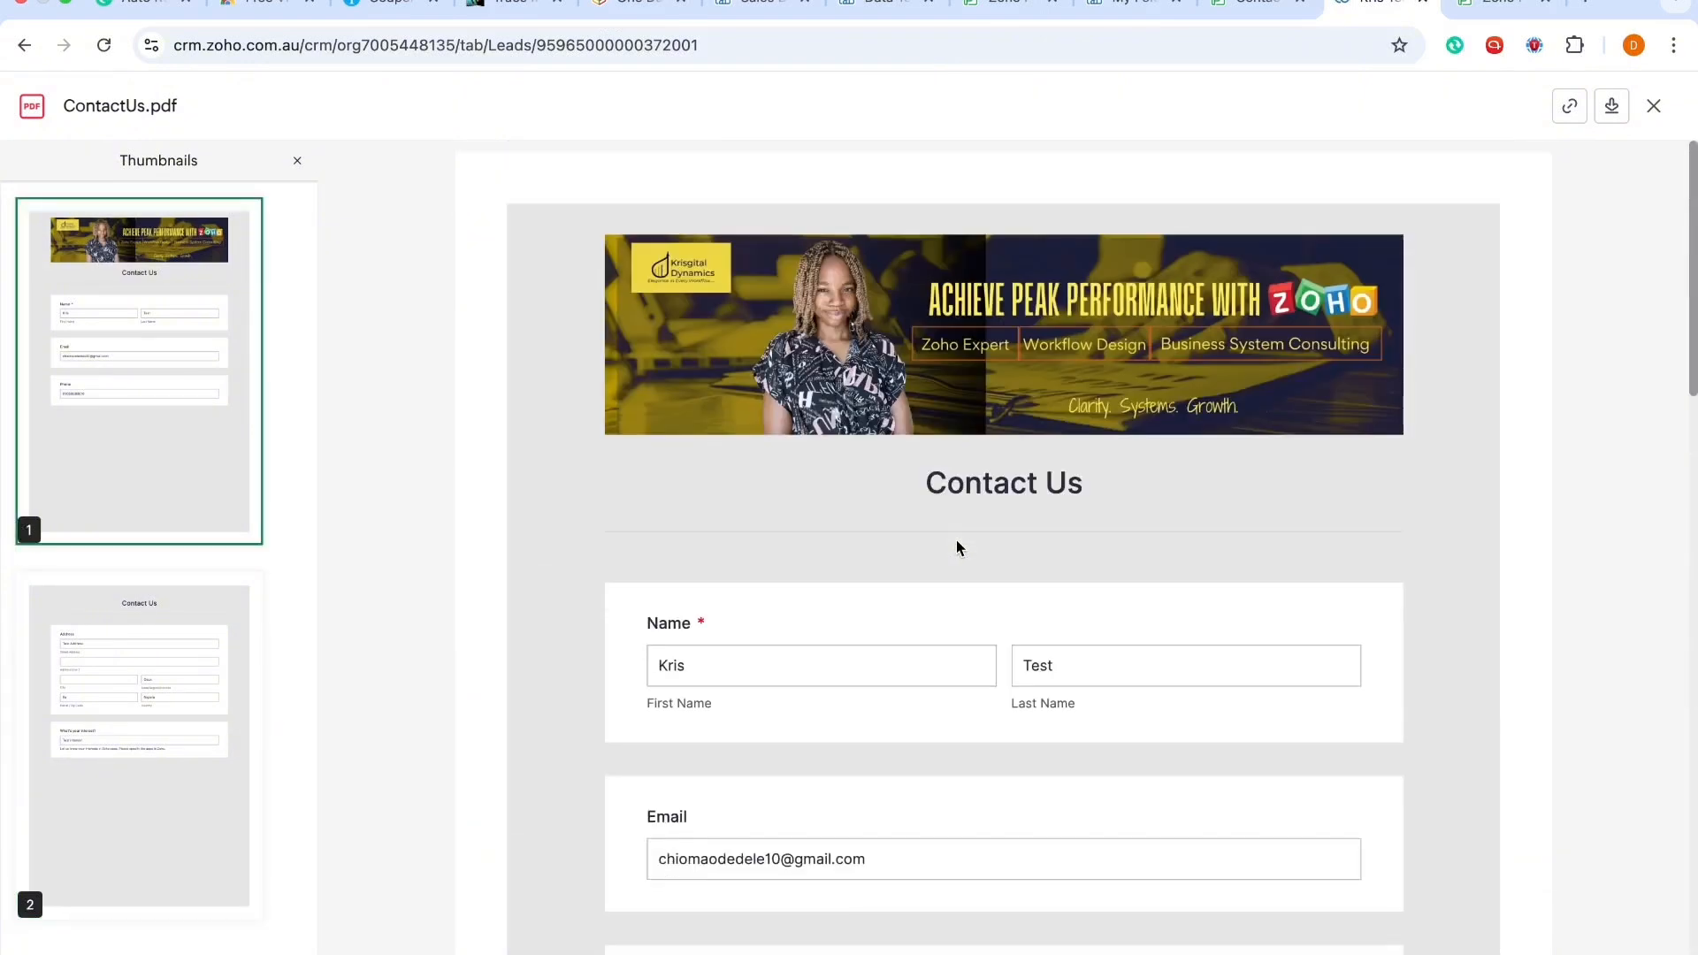
scroll(957, 548, "down", 6)
scroll(956, 548, "down", 12)
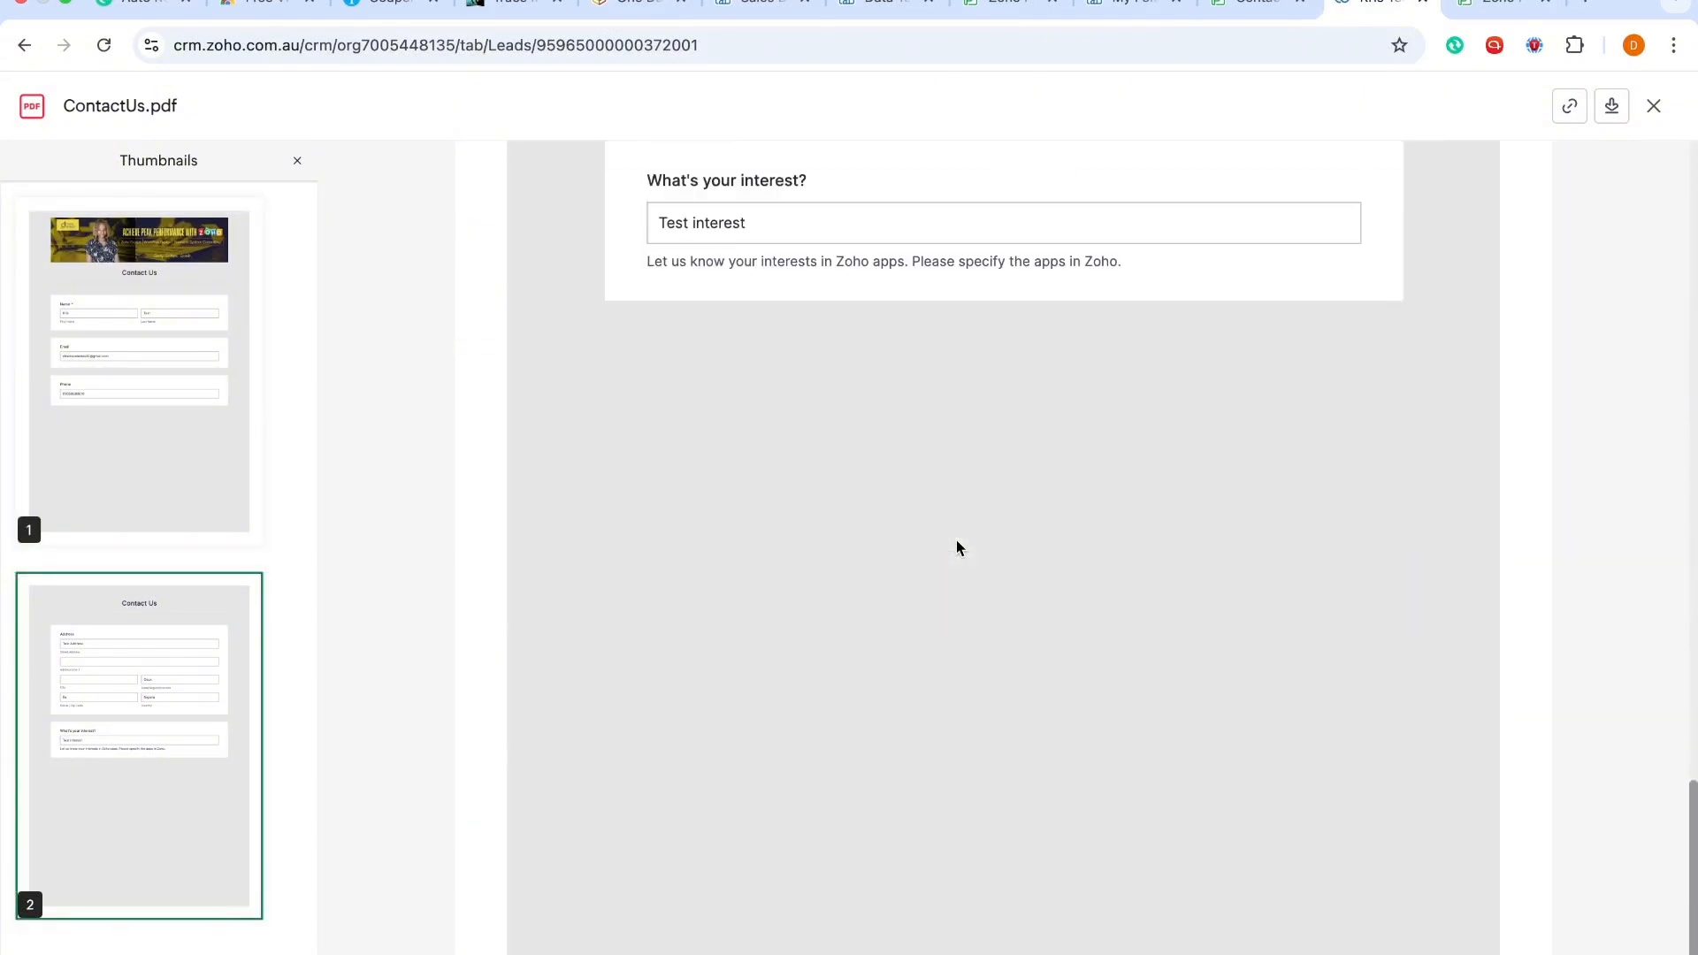
Step: Close the PDF preview and return from the lead record to the Leads list
left_click(1654, 106)
scroll(1032, 423, "up", 10)
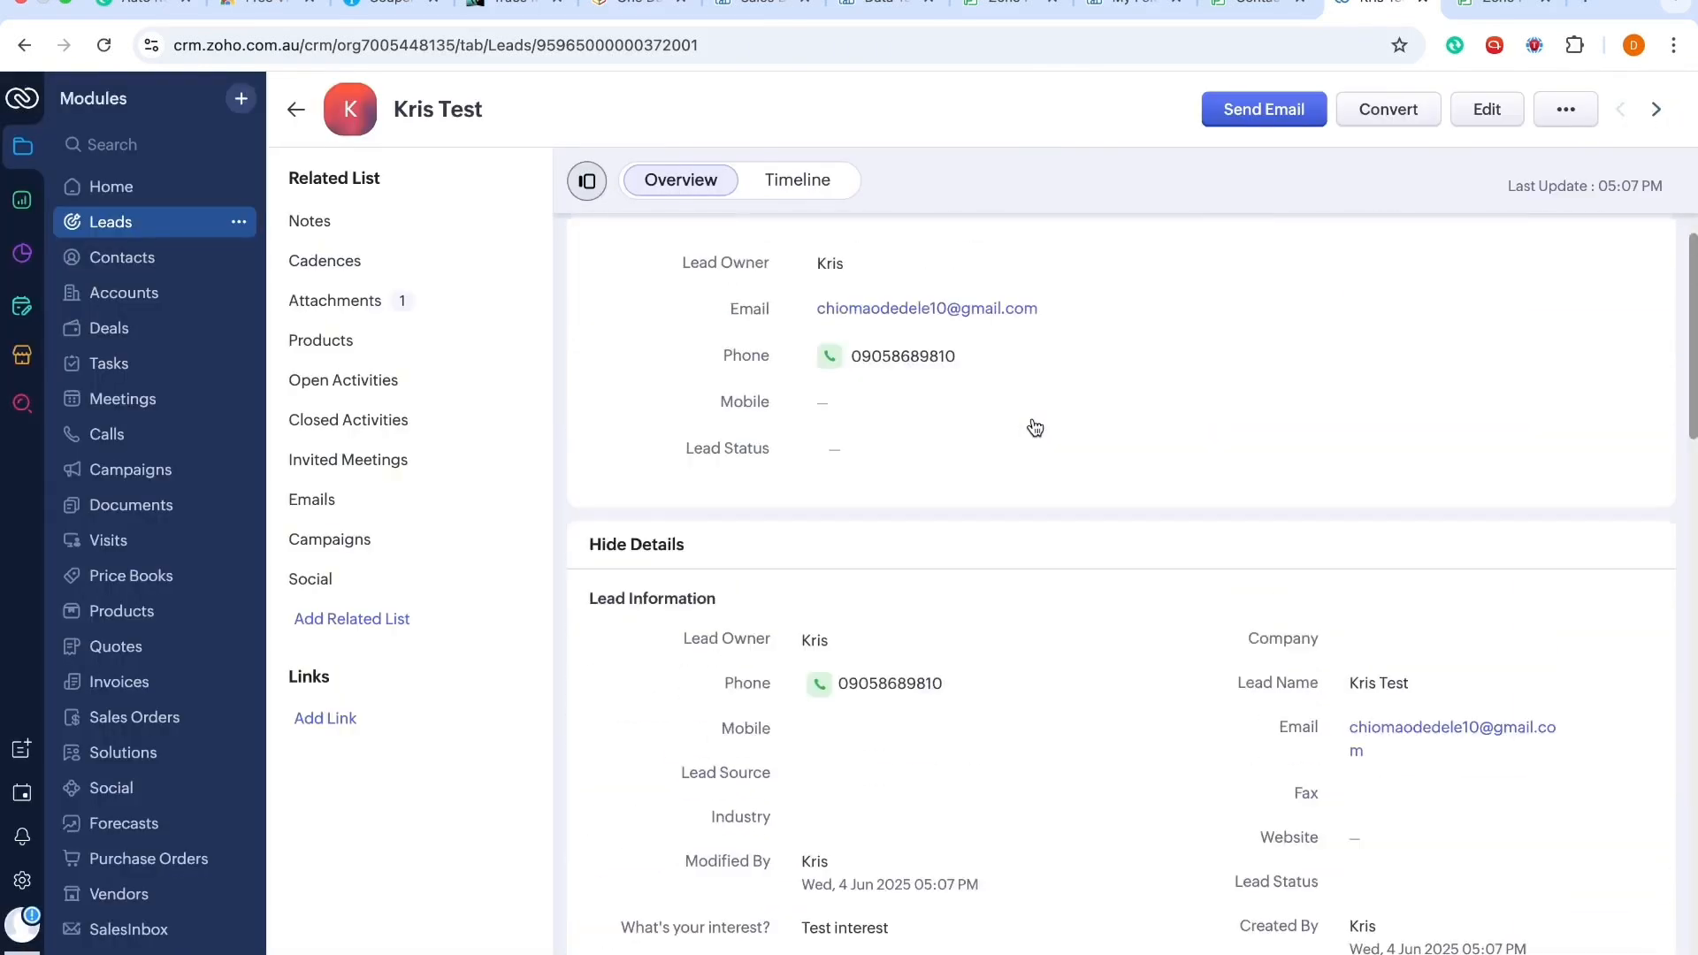
left_click(295, 124)
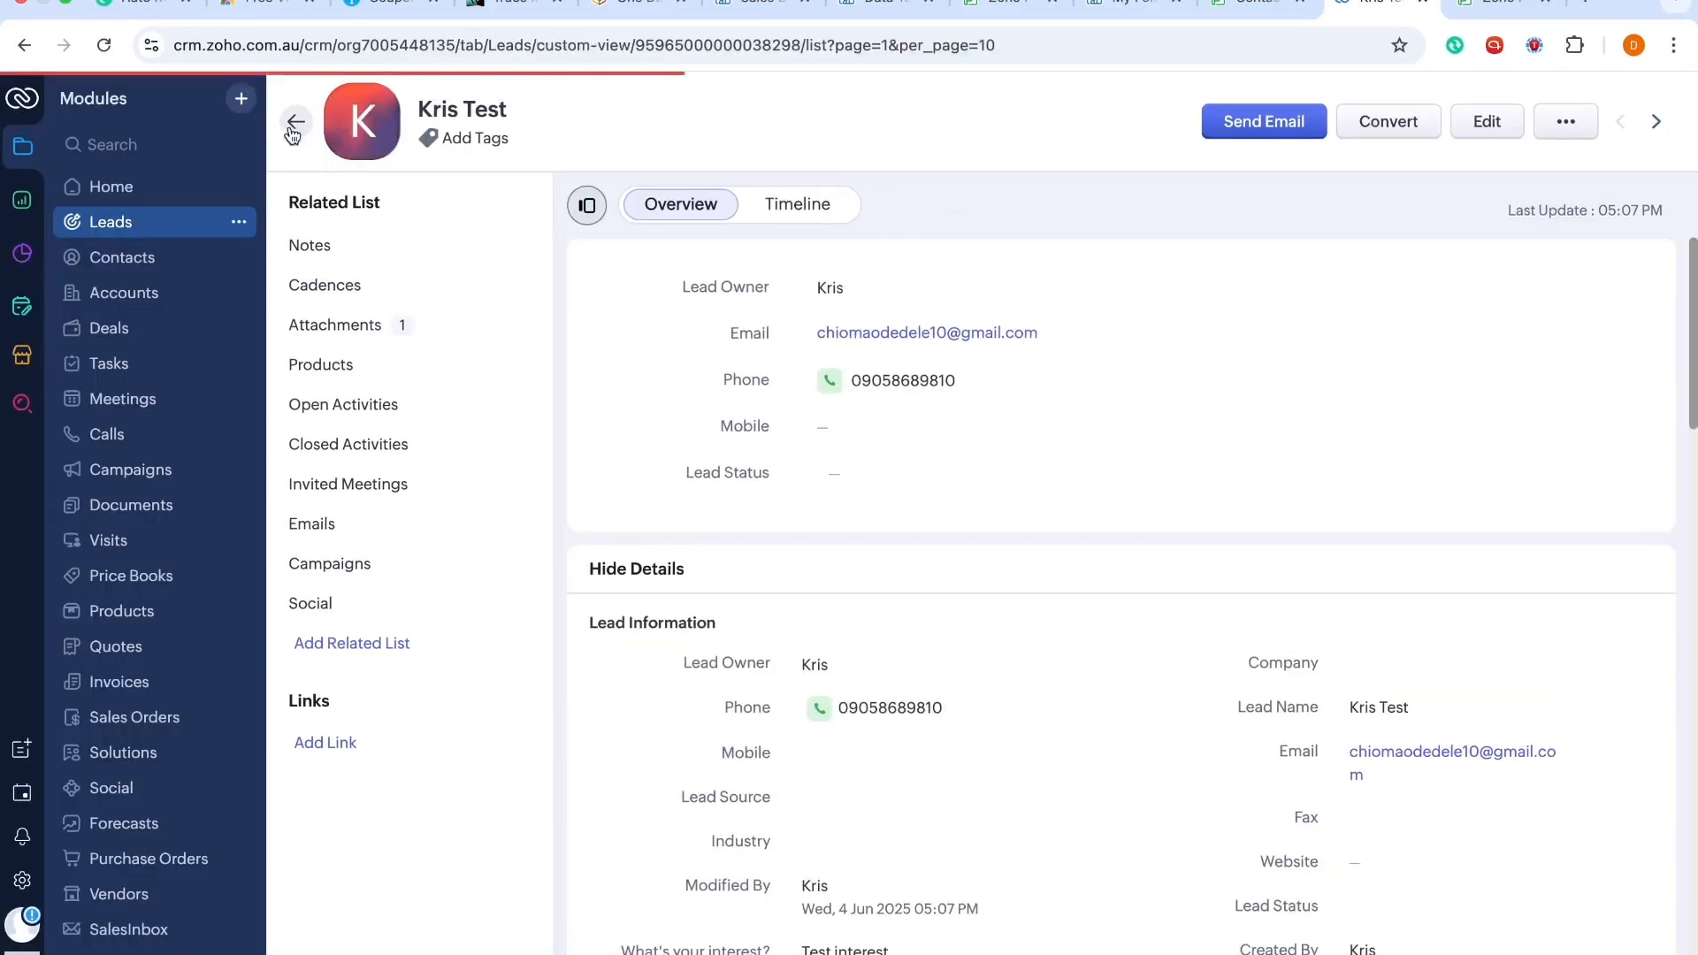